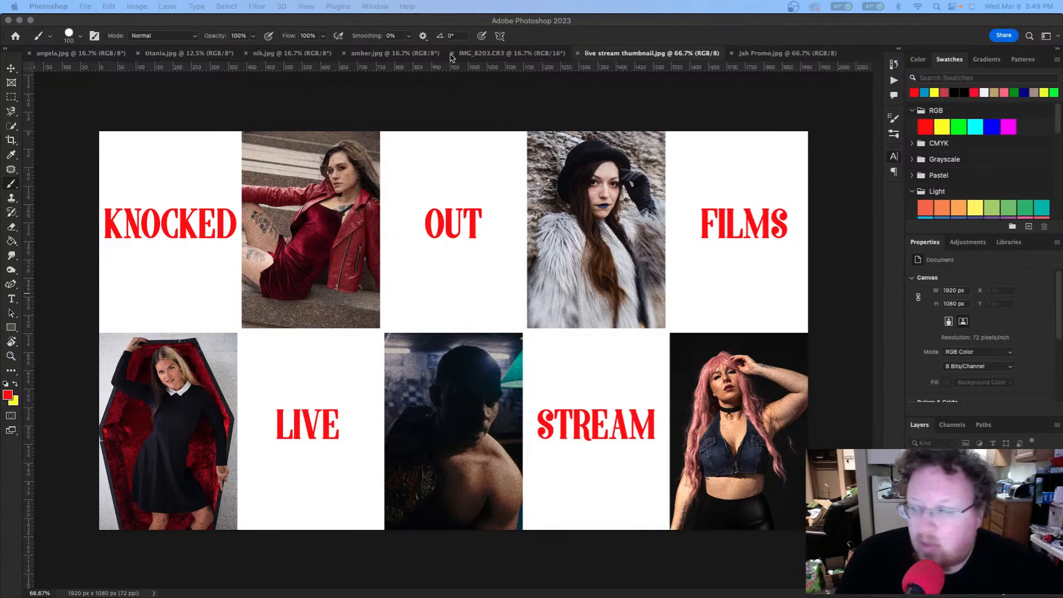
Step: Close the 'live stream thumbnail.jpg' document so Jah Promo.jpg is displayed
left_click(781, 52)
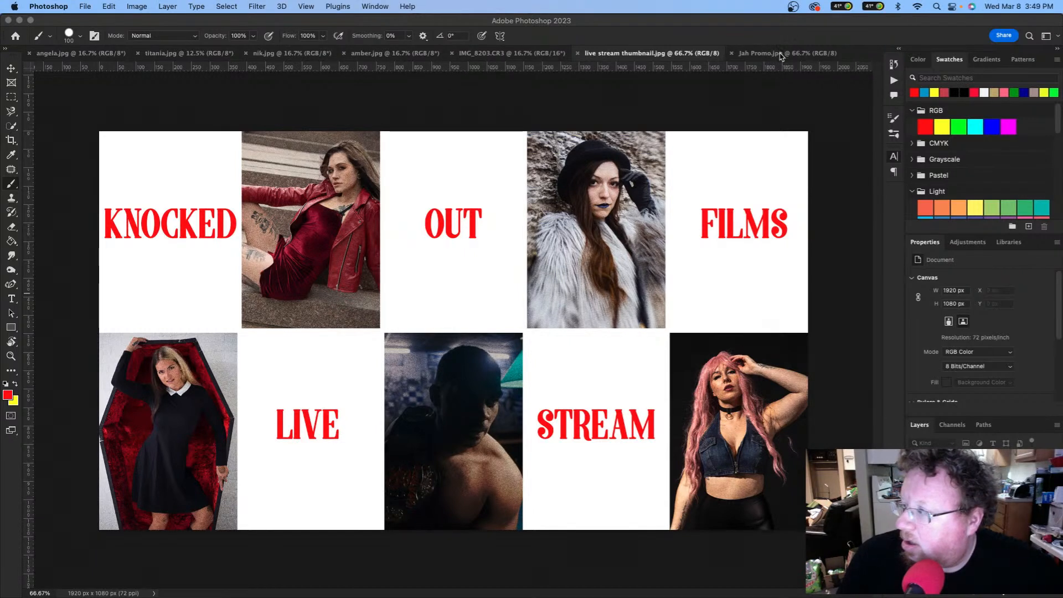
left_click(578, 53)
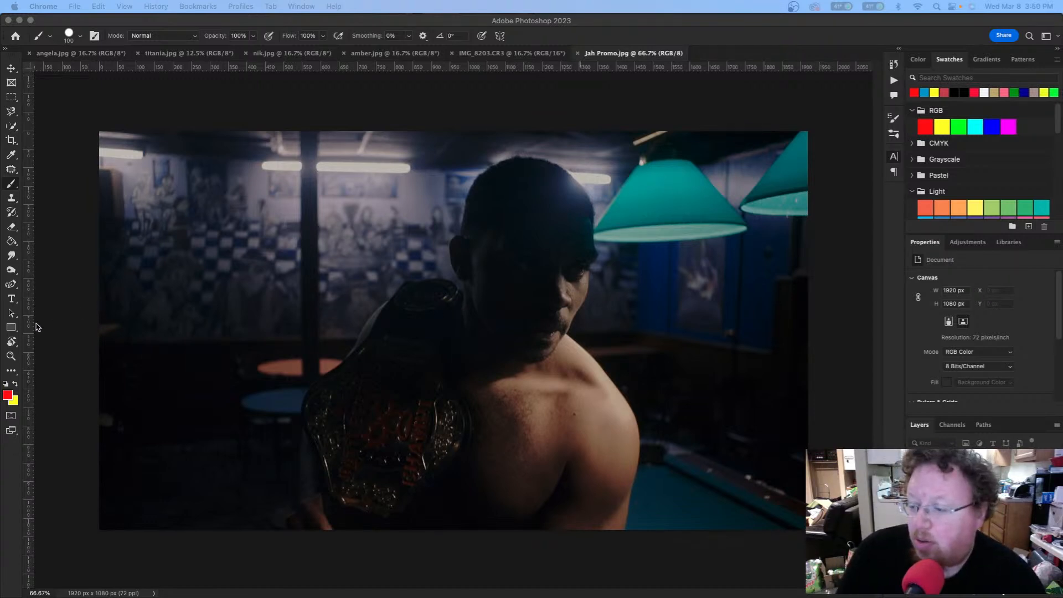
Step: Draw a wide red 1726×154 px rectangle with 0 px stroke low on the image, nudged up to Y 757
left_click(11, 327)
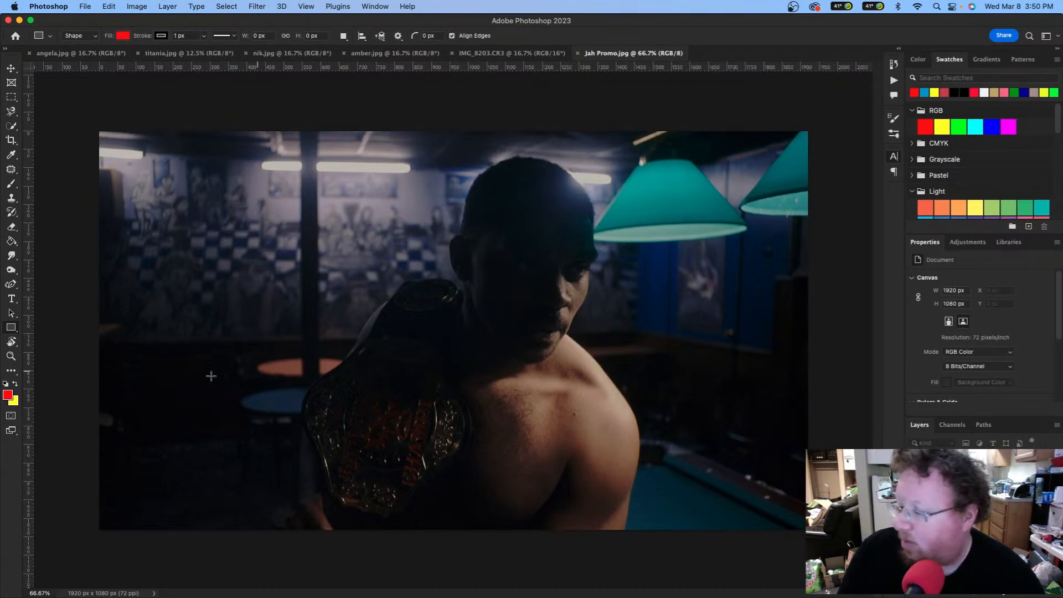
left_click_drag(143, 428, 781, 487)
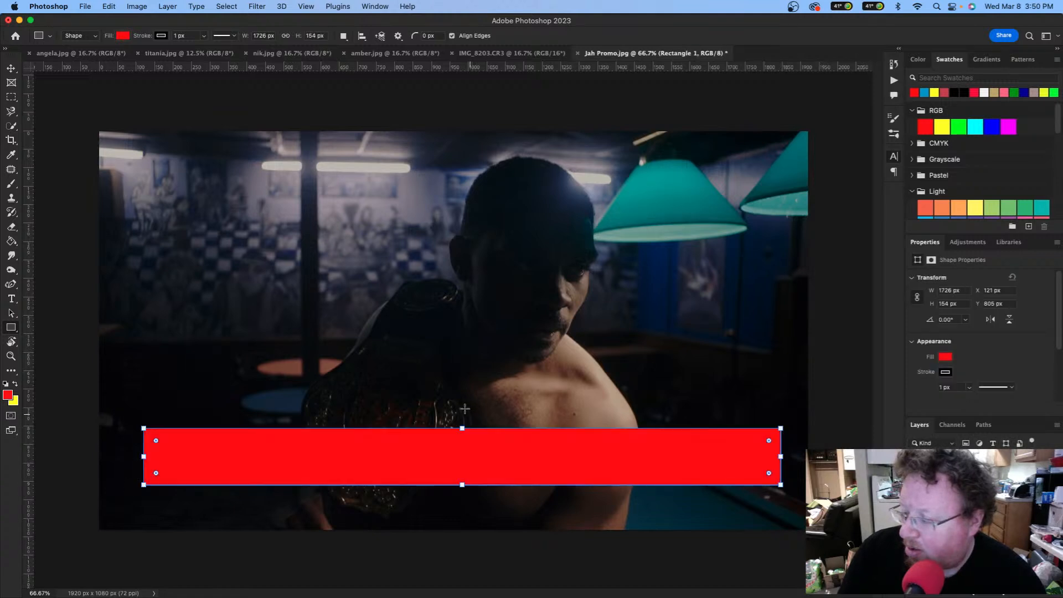
left_click(204, 36)
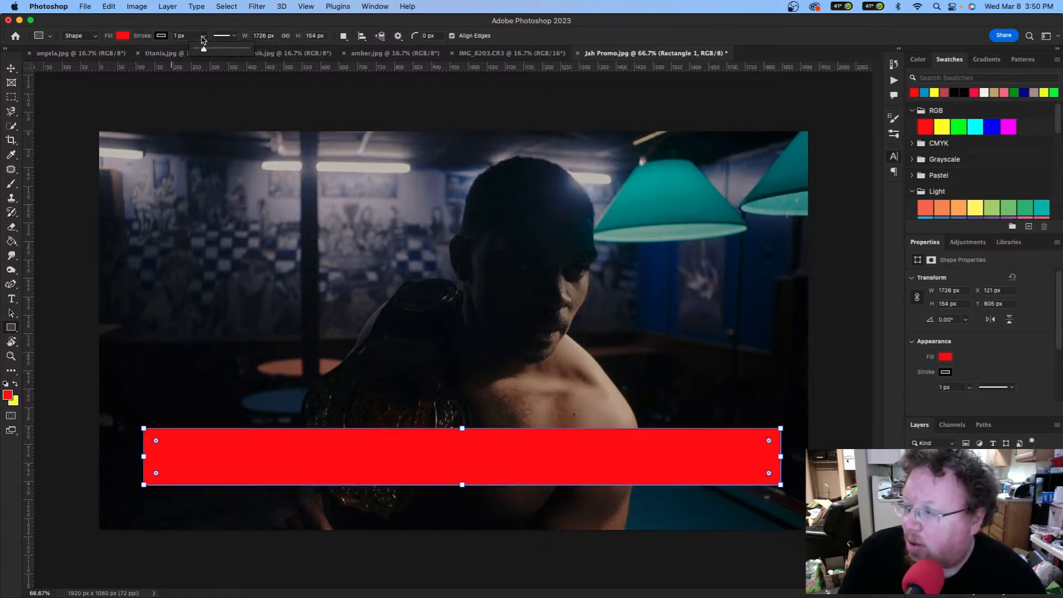
left_click_drag(199, 48, 169, 53)
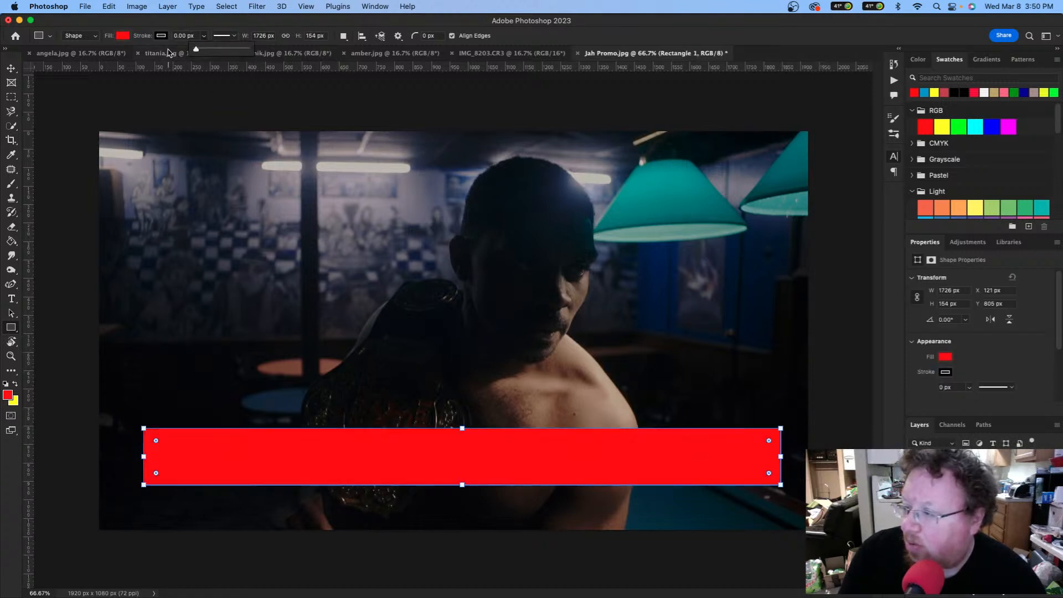
left_click(203, 36)
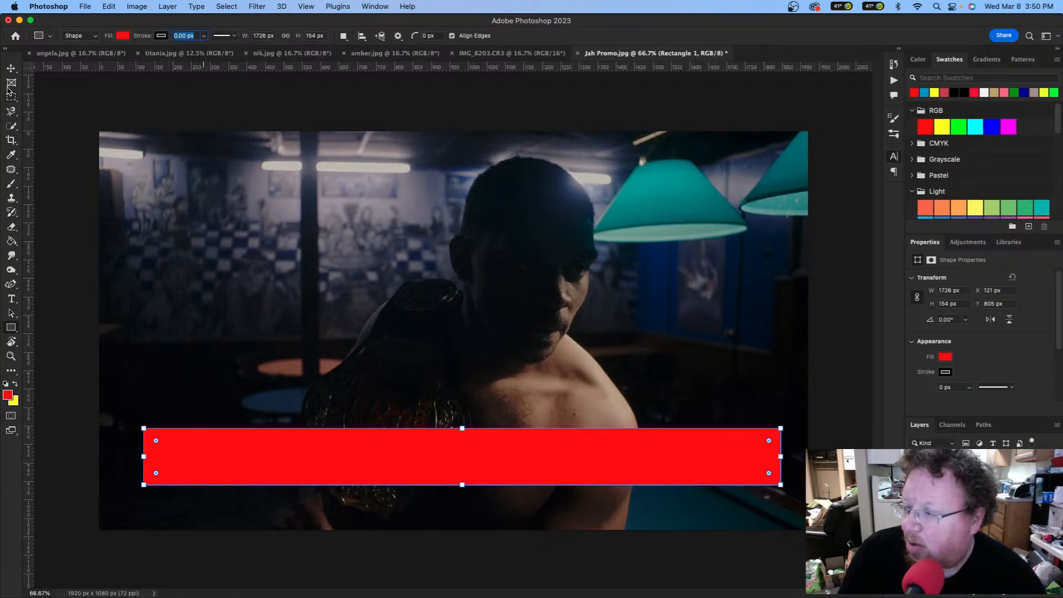
left_click(11, 69)
left_click_drag(414, 463, 405, 447)
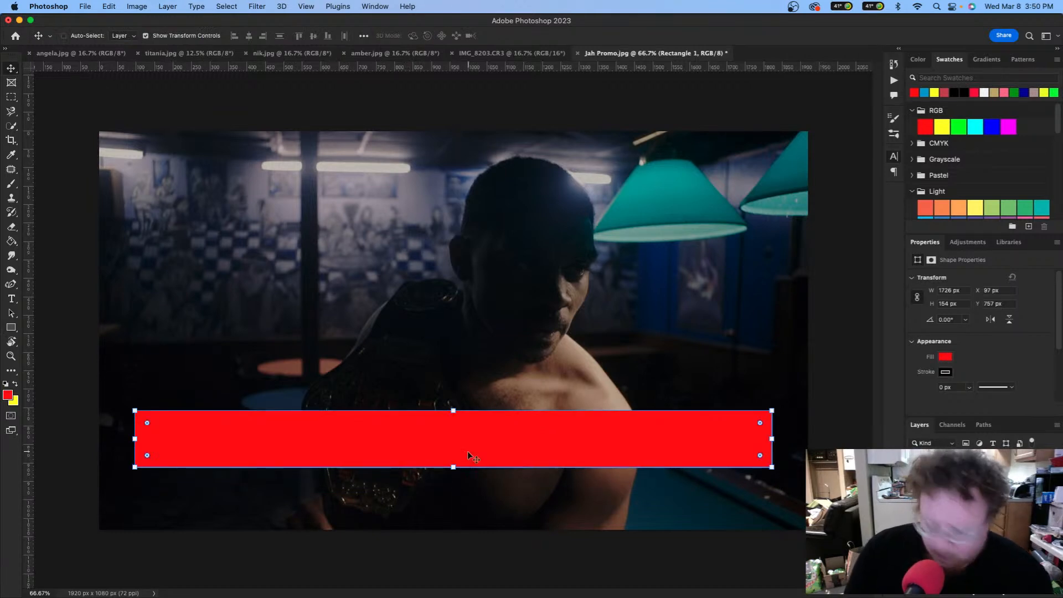
Step: Duplicate the red bar, move the copy directly below it, and fill it white
key("super+j")
left_click_drag(472, 453, 472, 506)
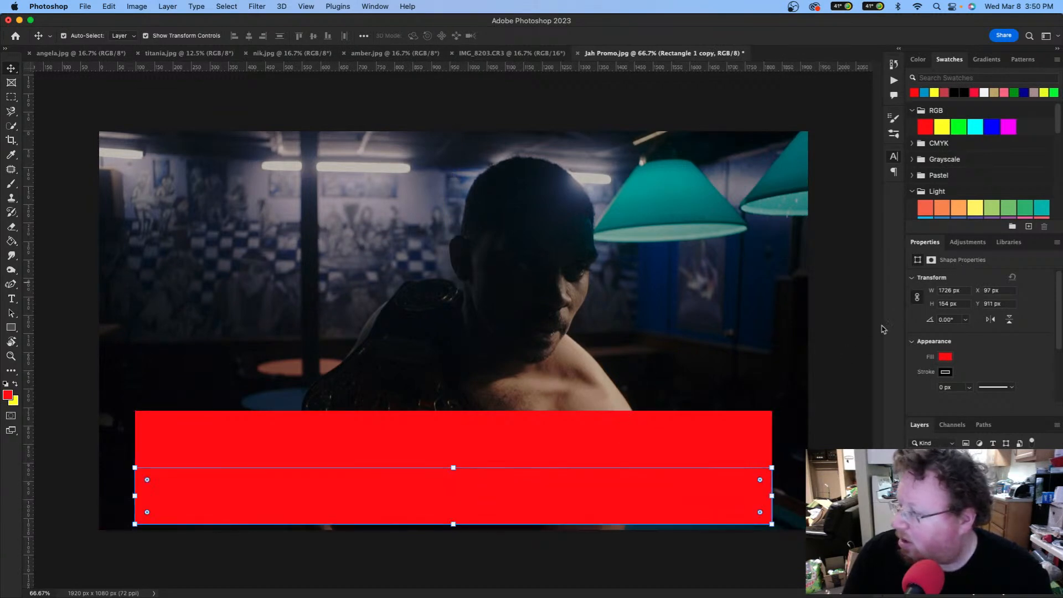
left_click(945, 357)
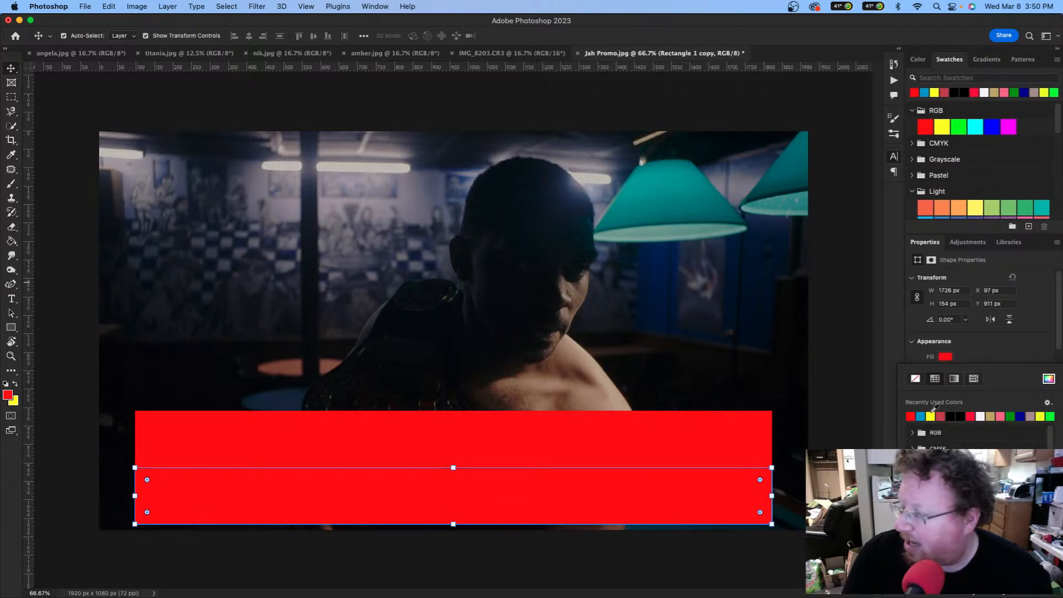
left_click(981, 416)
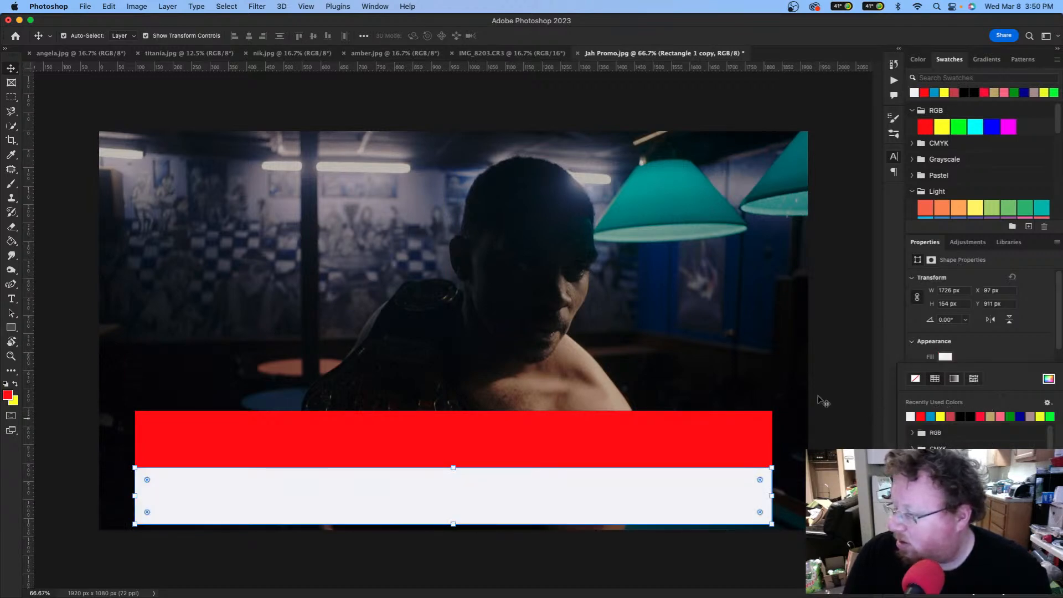
left_click(763, 387)
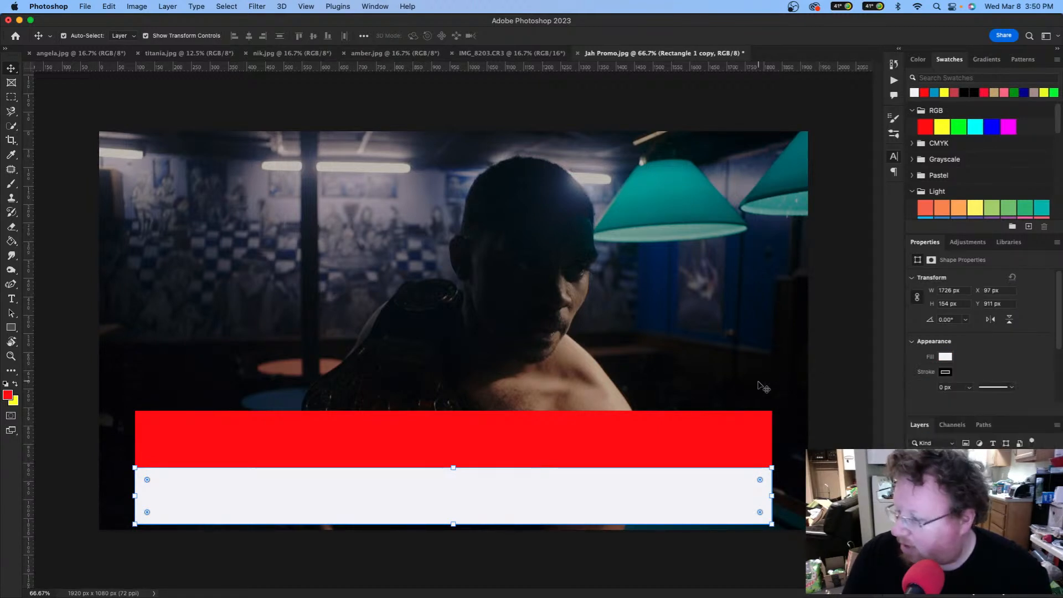
Step: Send the white bar back and Option-drag another white copy up to overlap the red bar at Y 834
left_click(739, 386)
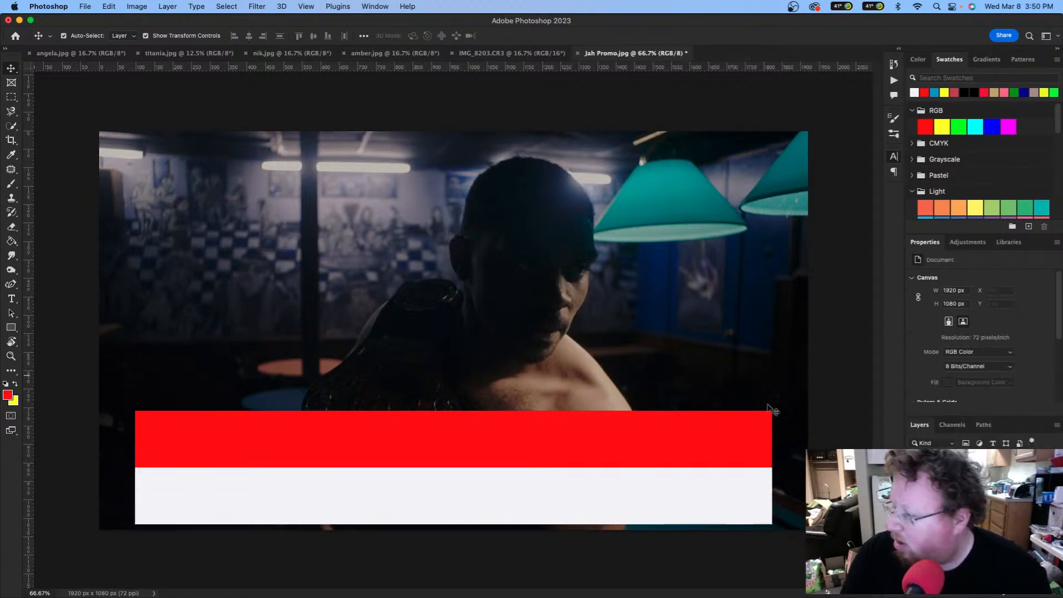
left_click(618, 486)
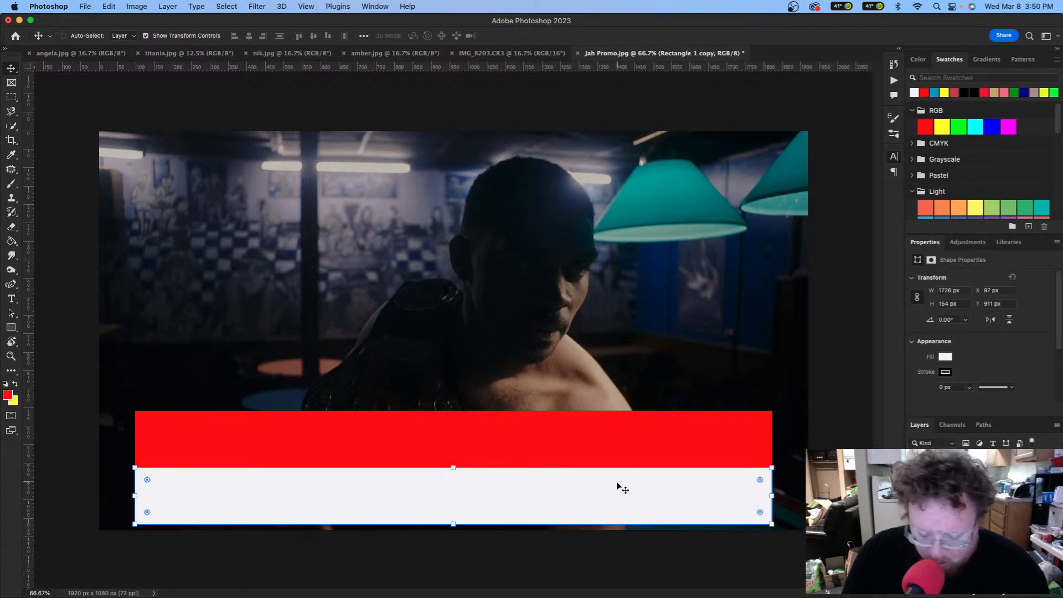
key("super+[")
left_click_drag(611, 487, 611, 461, "alt")
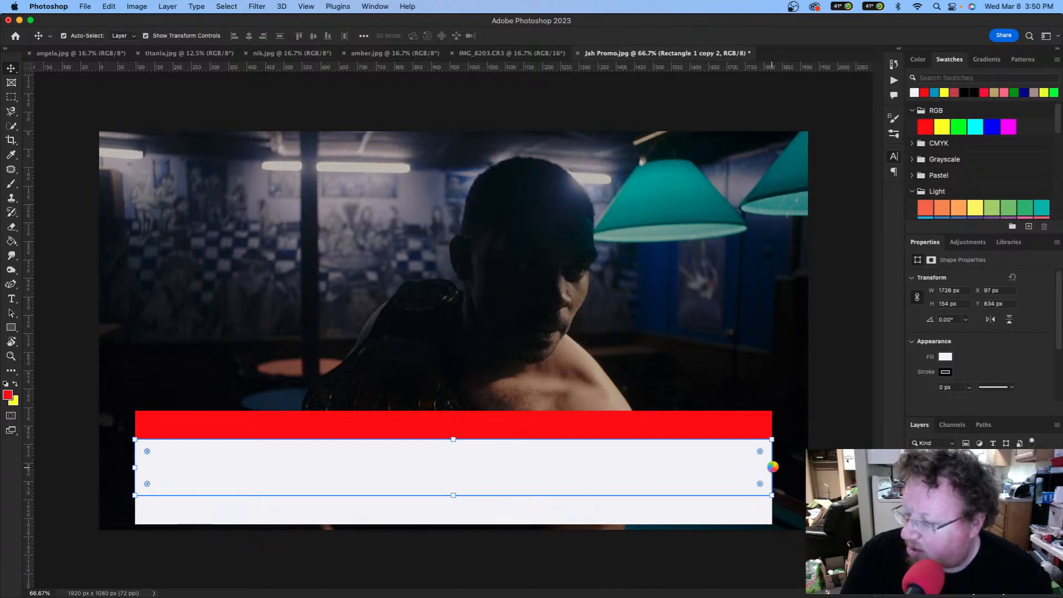
Step: Inset the overlapping copy to 1679×150 px at X 121, centred, and fill it black
left_click_drag(771, 466, 766, 466)
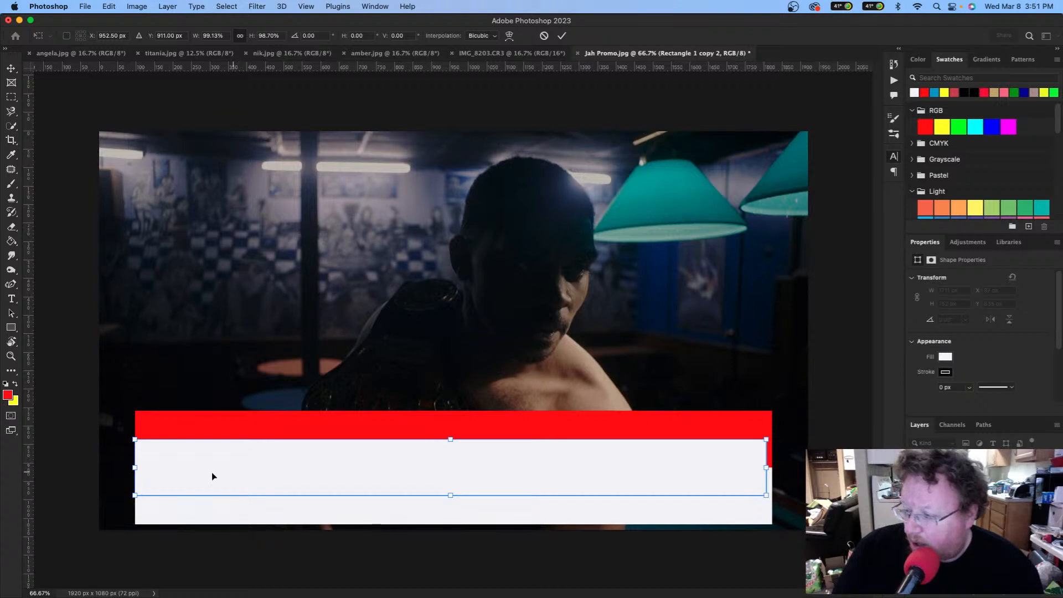
left_click_drag(136, 466, 146, 467)
mouse_move(368, 476)
left_mouse_down()
mouse_move(388, 476)
mouse_move(367, 476)
mouse_move(366, 464)
mouse_move(365, 478)
left_mouse_up()
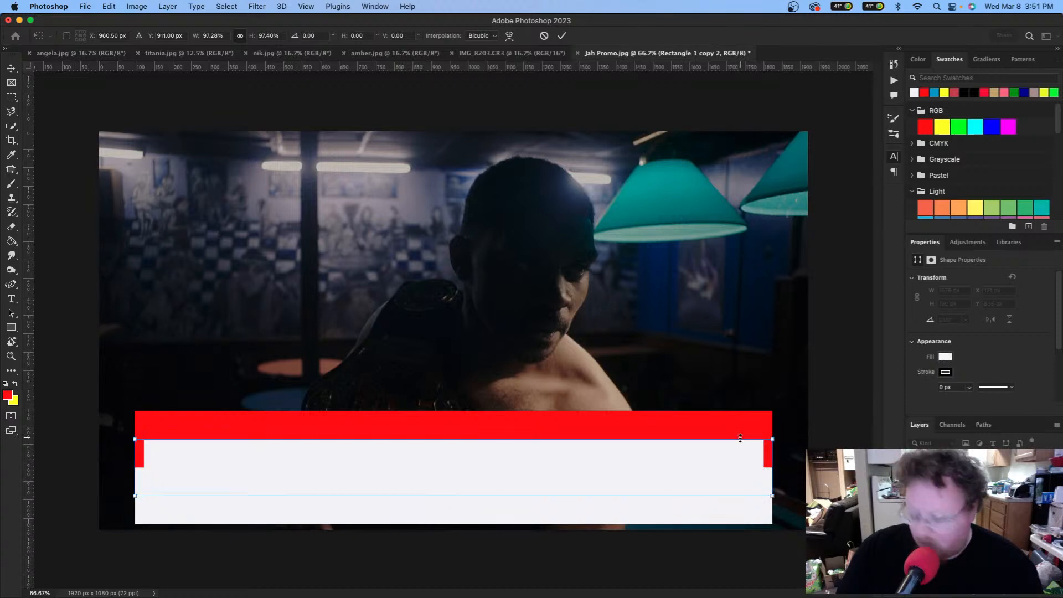
key("Return")
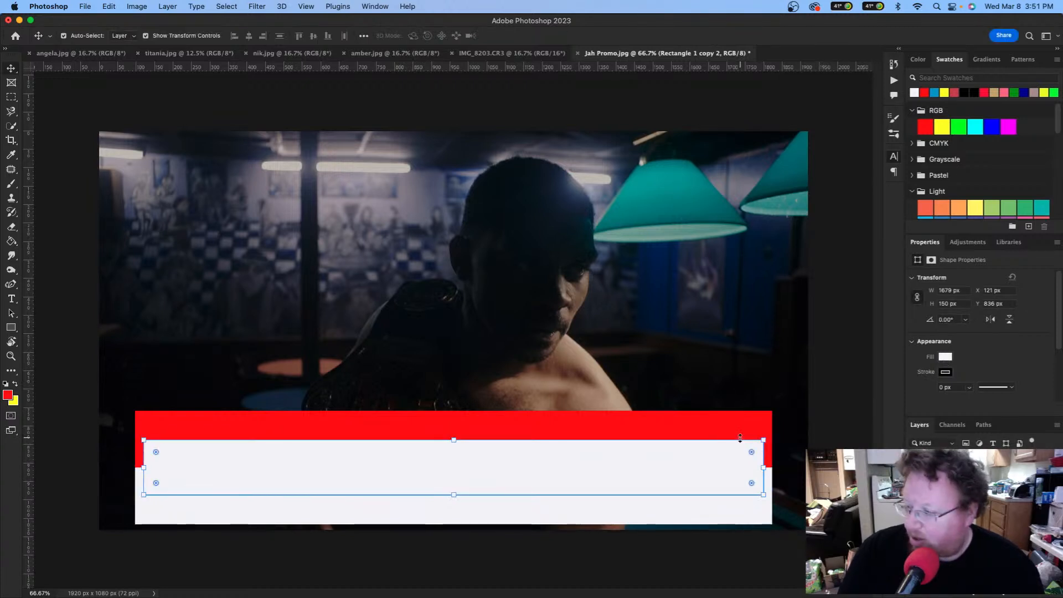
left_click(946, 357)
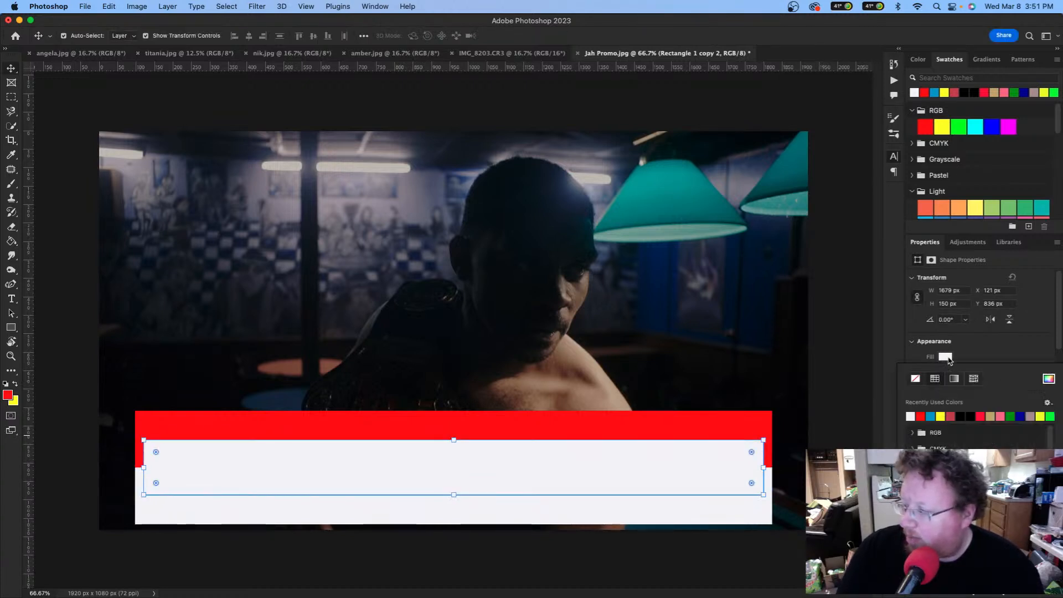
left_click(965, 415)
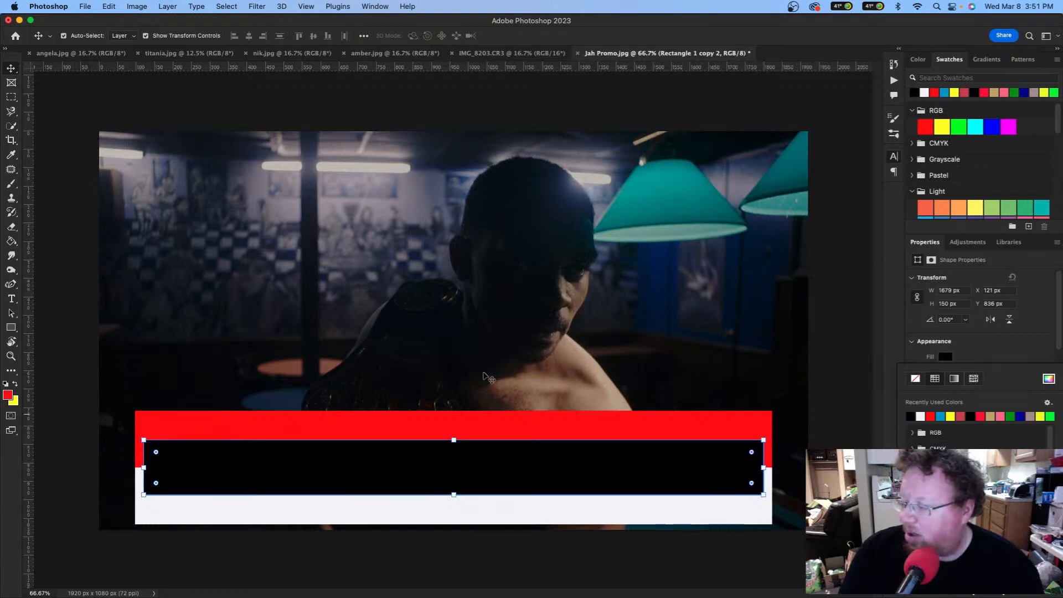
left_click(388, 421)
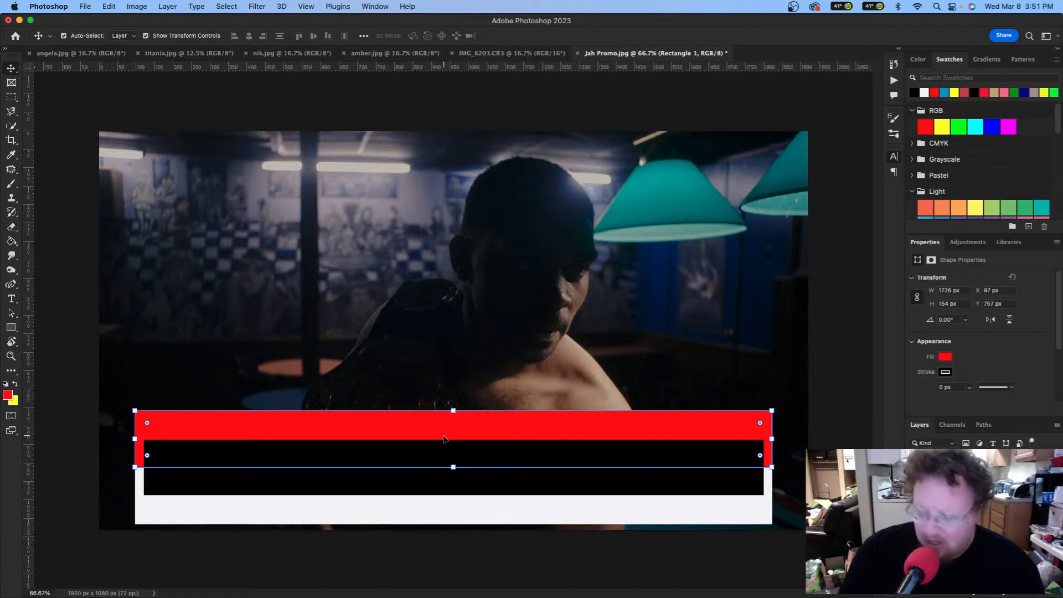
Step: Swap the fills so the inset bar becomes white and the bottom bar black
key("super+t")
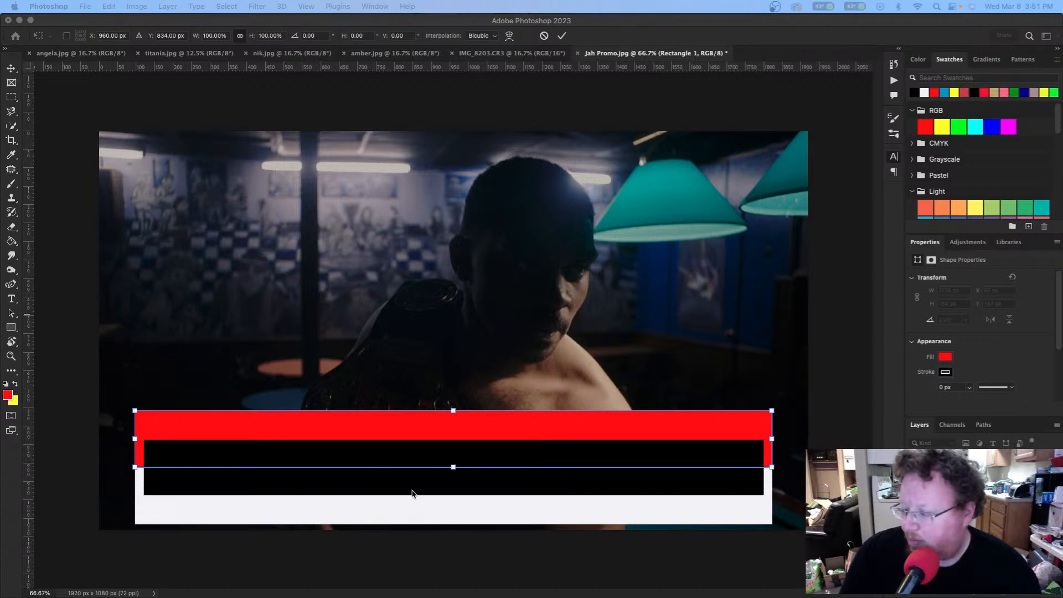
left_click(400, 476)
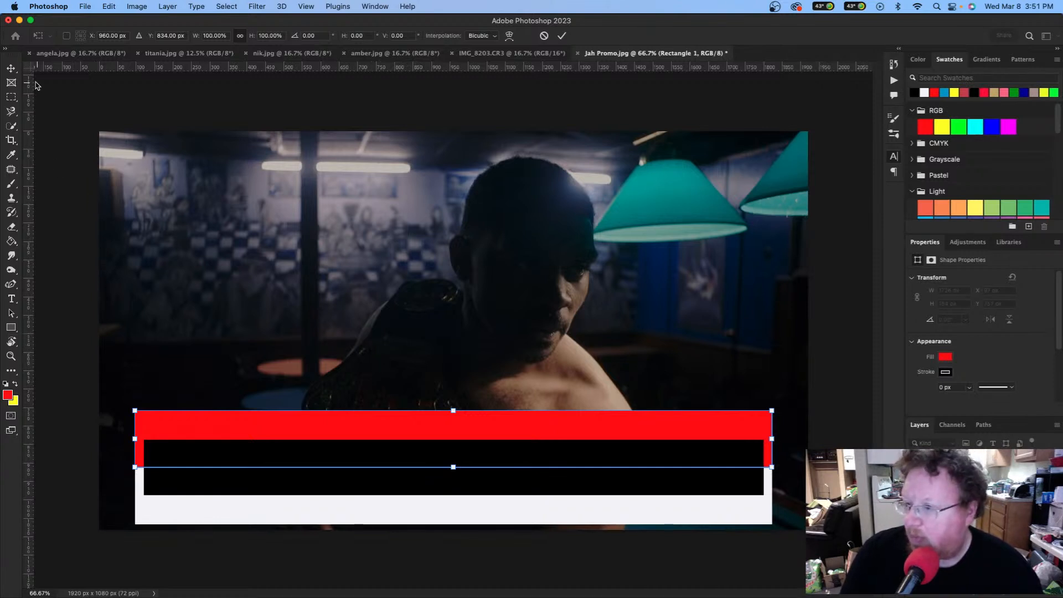
left_click(11, 68)
left_click(380, 484)
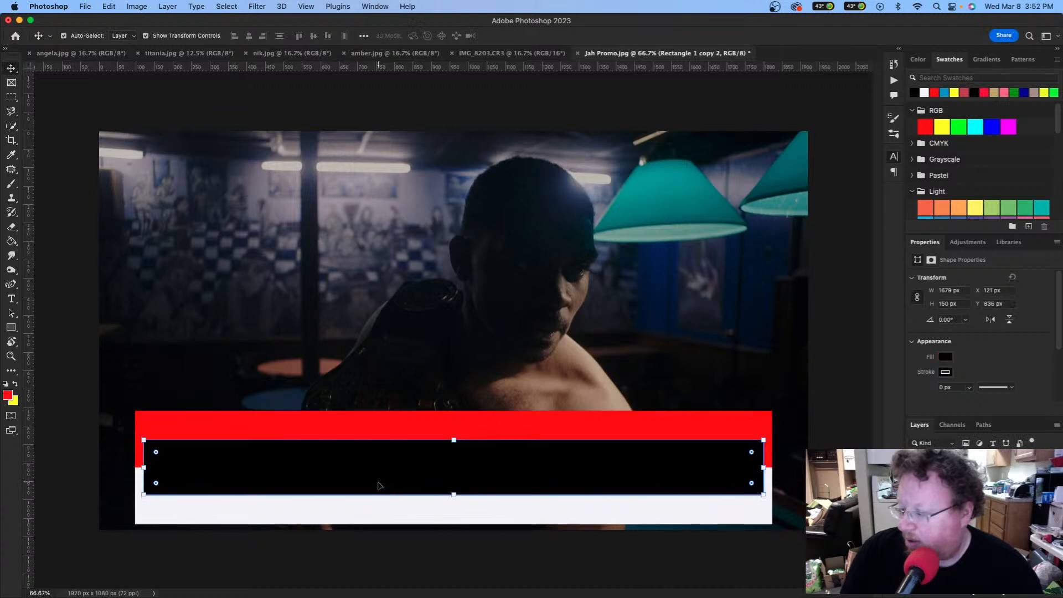
left_click(947, 356)
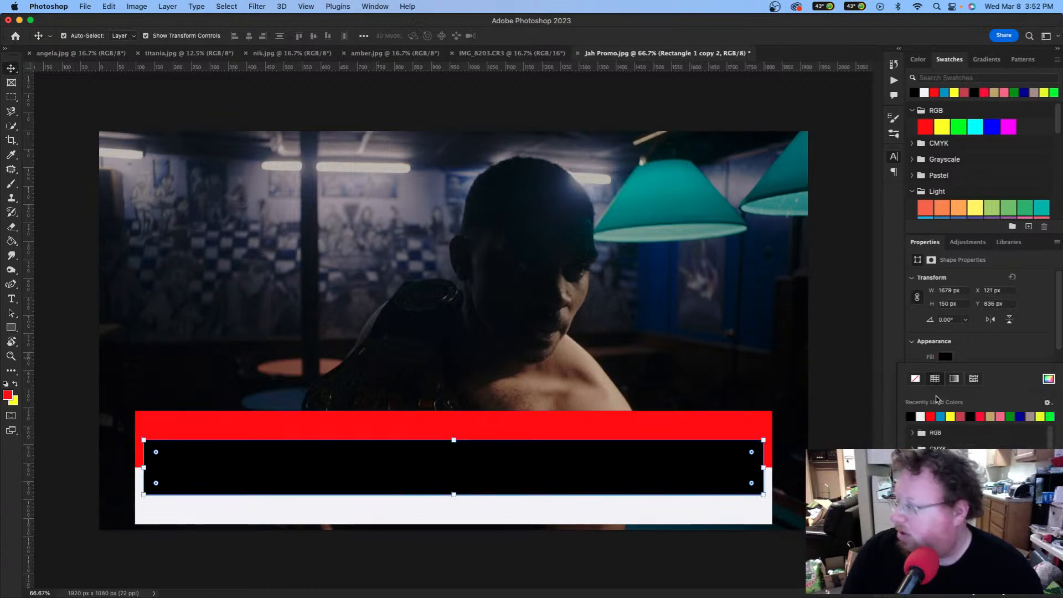
left_click(920, 416)
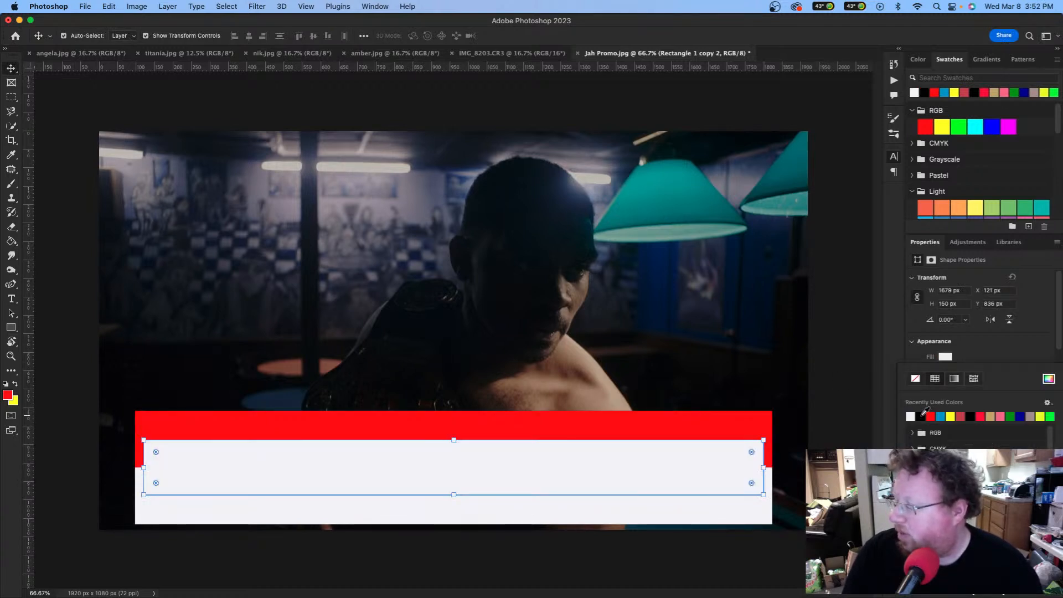
left_click(686, 515)
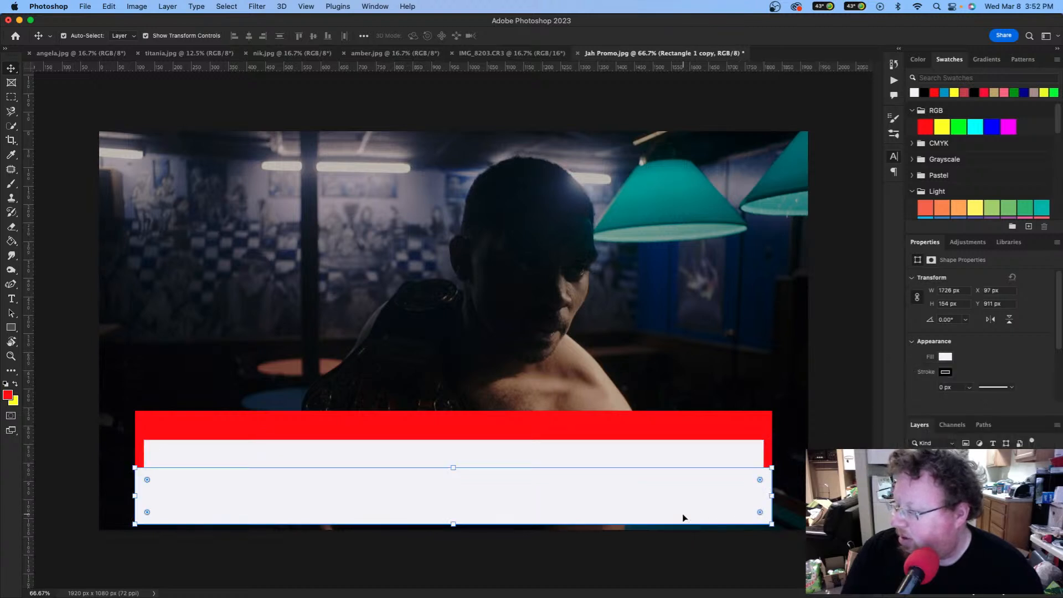
left_click(946, 356)
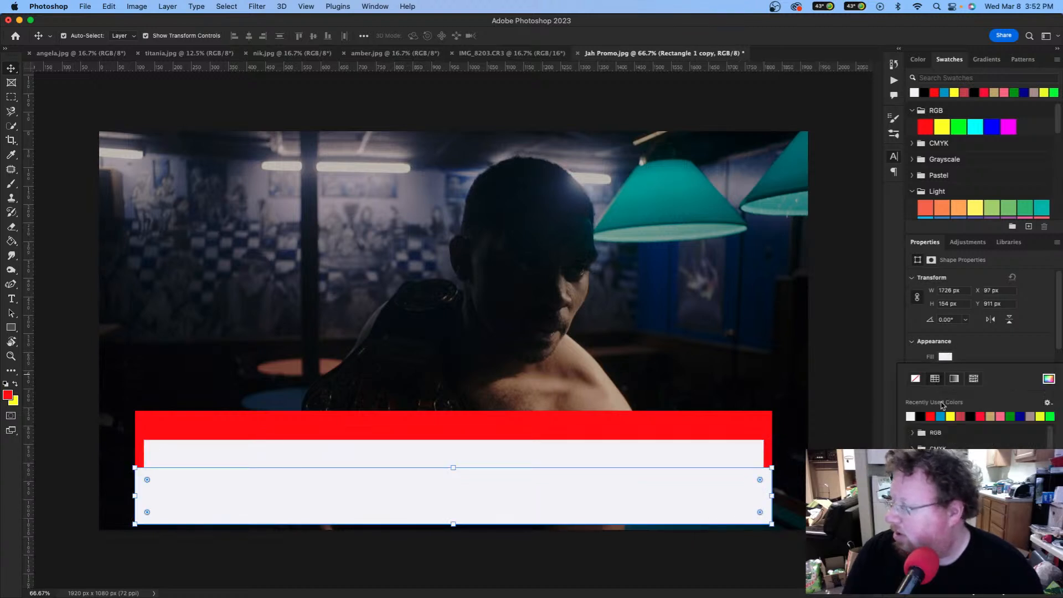
left_click(920, 416)
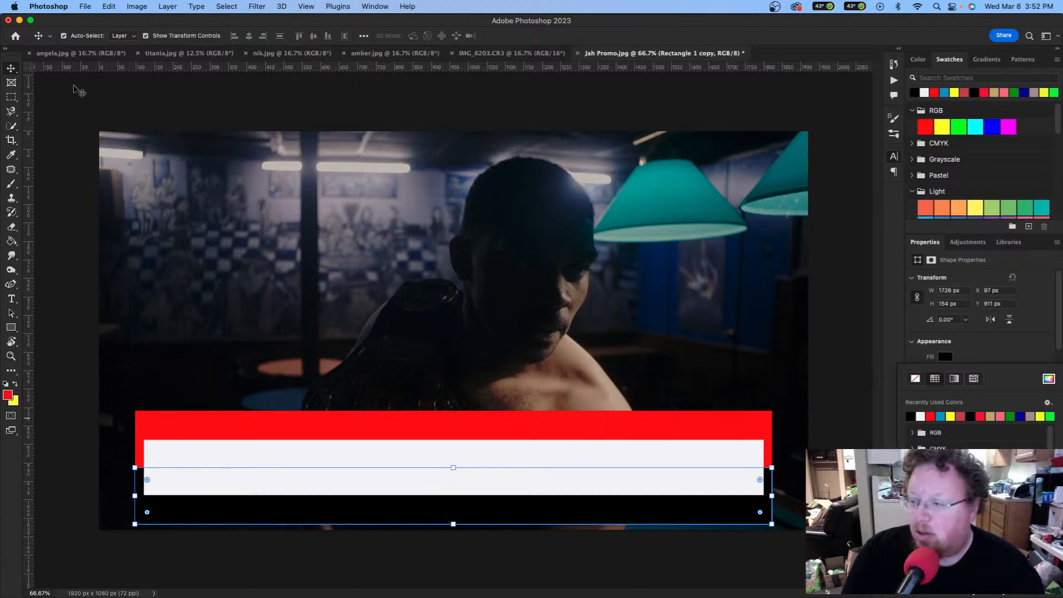
Step: Stretch the white inset bar vertically to 1679×247 px at Y 781, leaving thin red borders
left_click(15, 72)
left_click(427, 452)
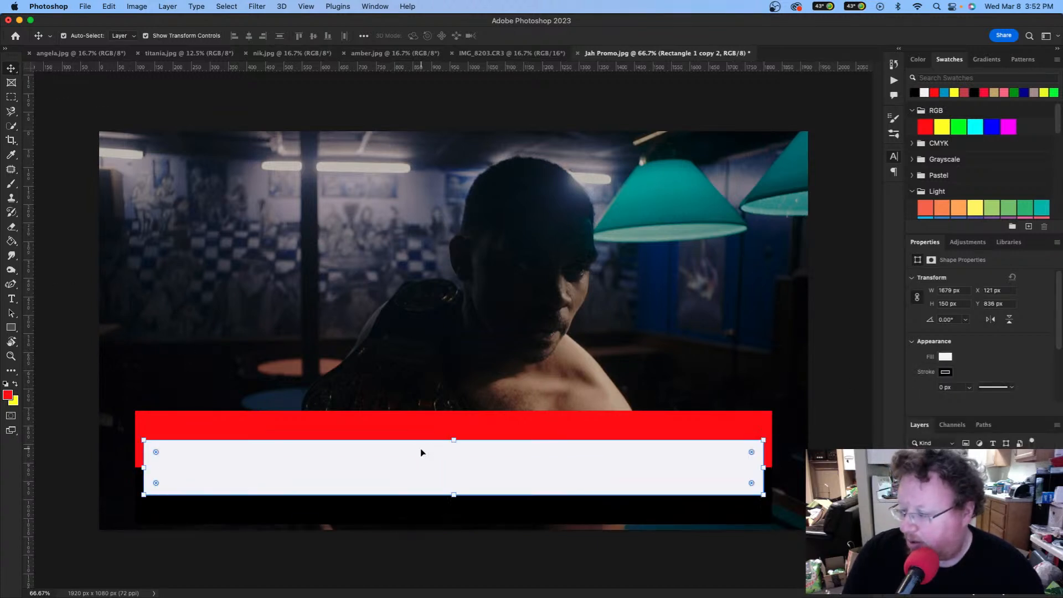
left_click_drag(453, 440, 454, 419)
left_click_drag(454, 492, 453, 510)
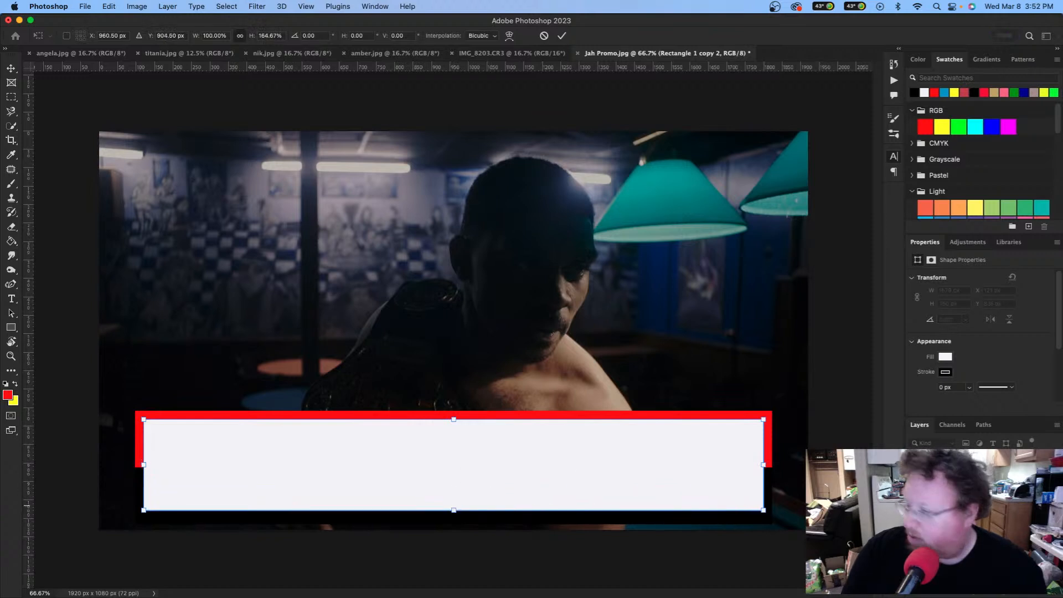
key("Return")
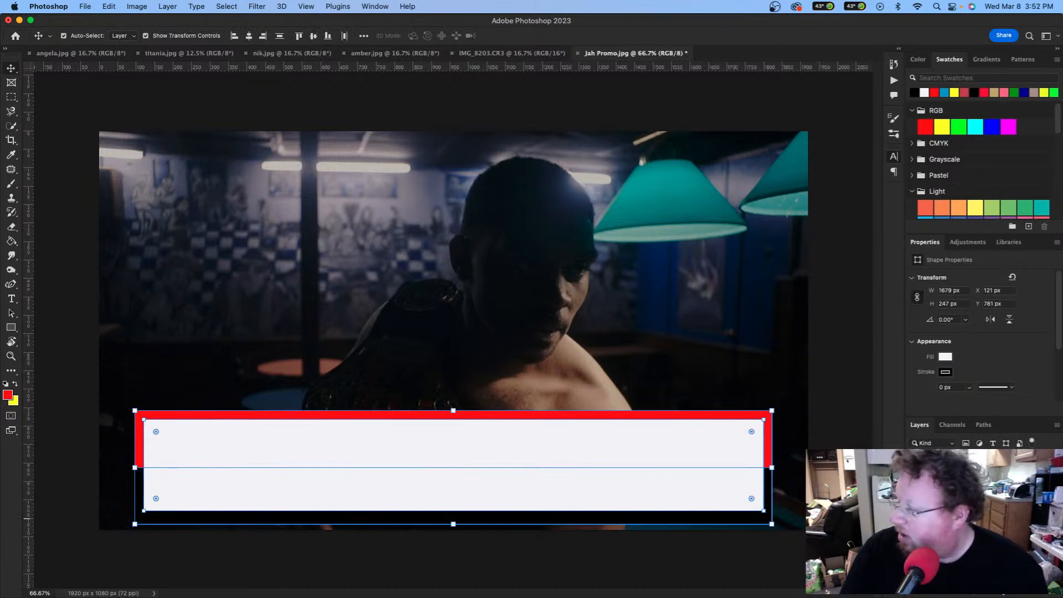
Step: Rasterize the red and white bar layers and merge them into one layer
right_click(986, 480)
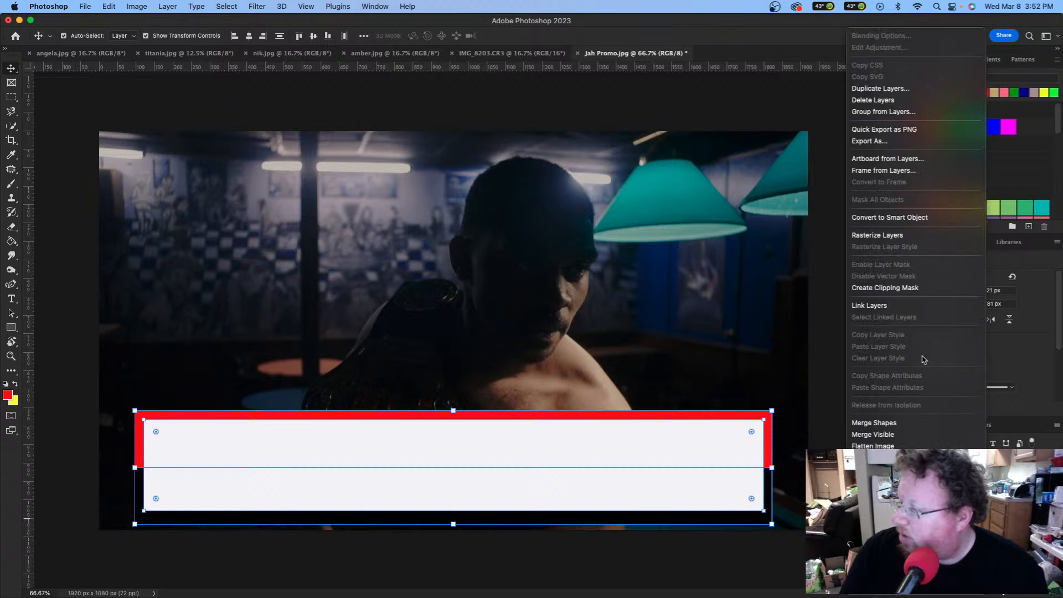
left_click(912, 240)
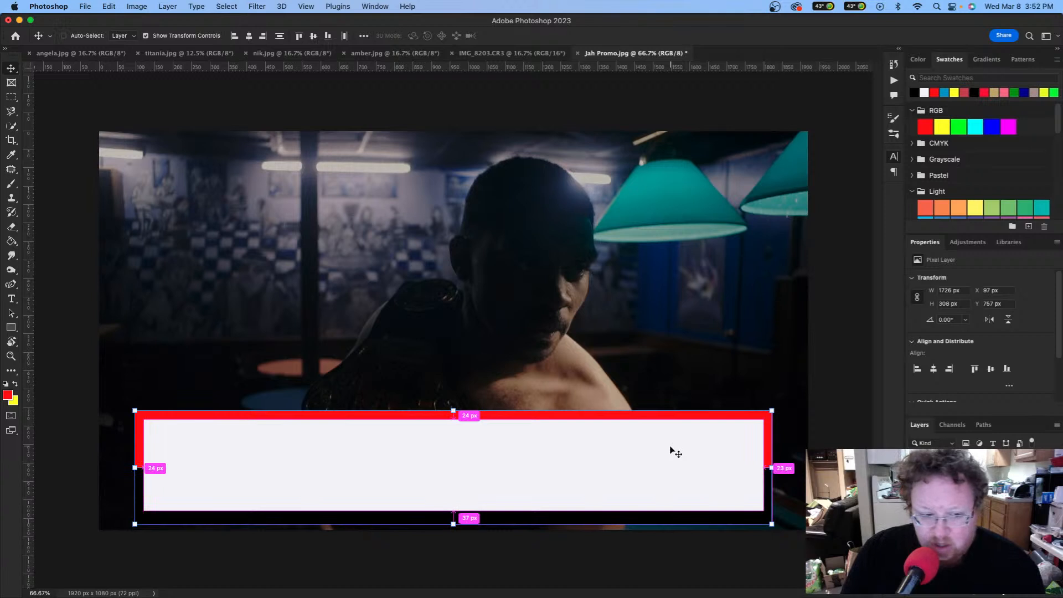
key("super+e")
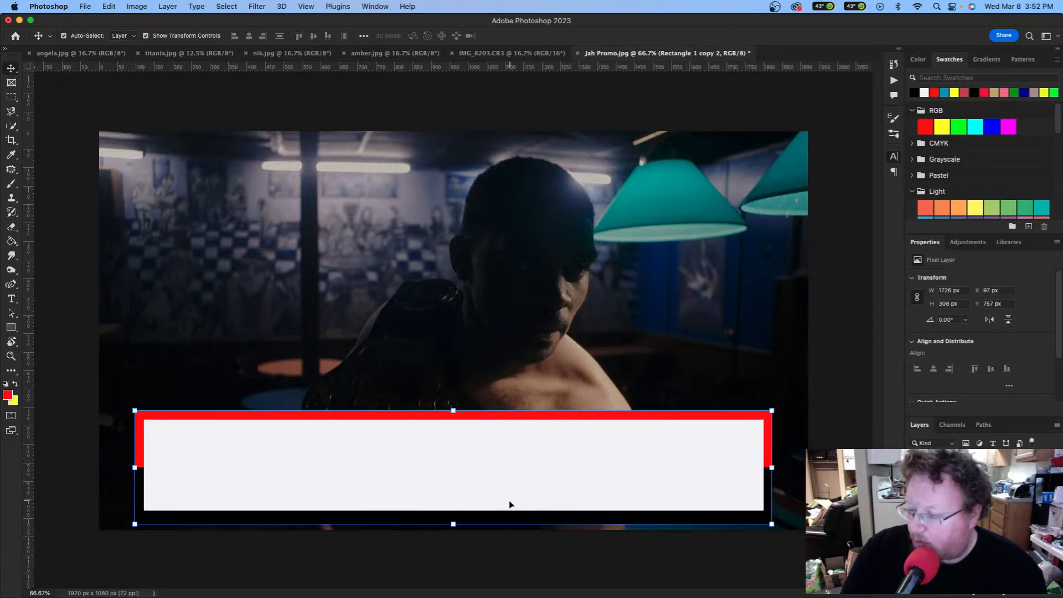
Step: Shorten the merged banner to 215 px tall and move it down to Y 824
left_click_drag(453, 522, 453, 490)
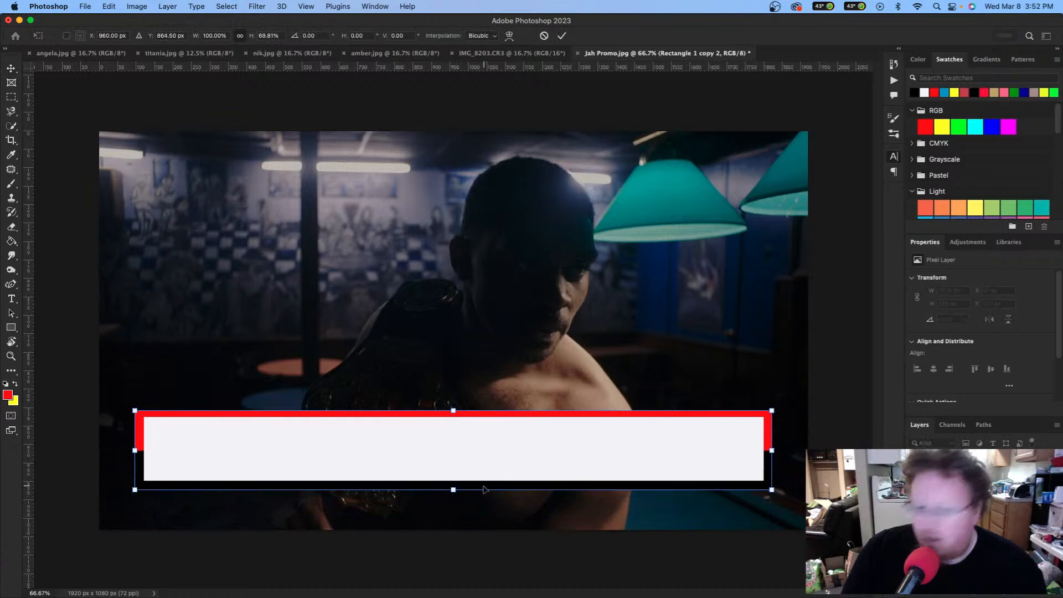
key("Return")
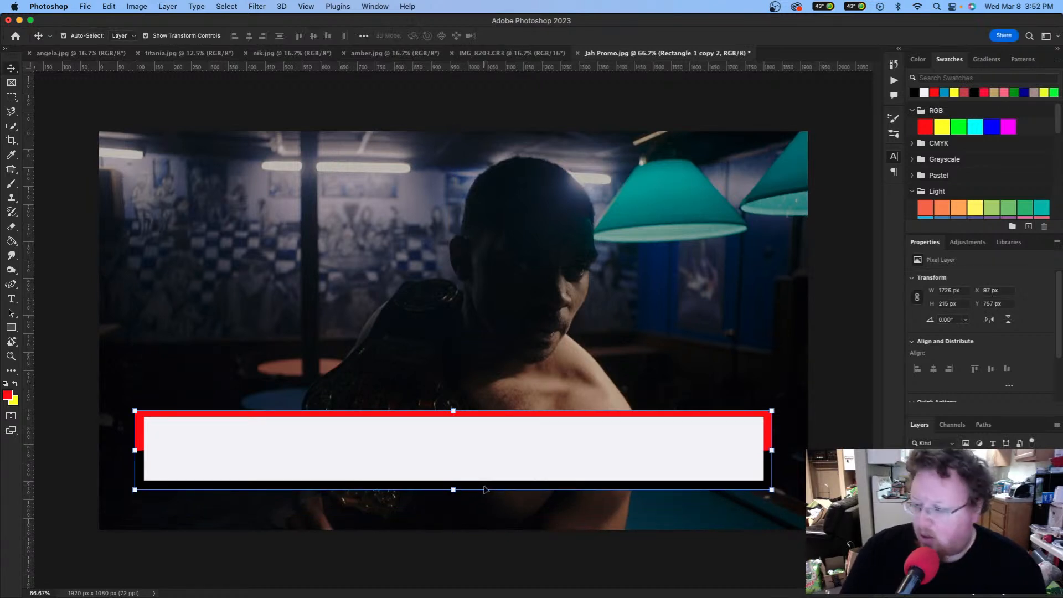
left_click_drag(503, 461, 501, 482)
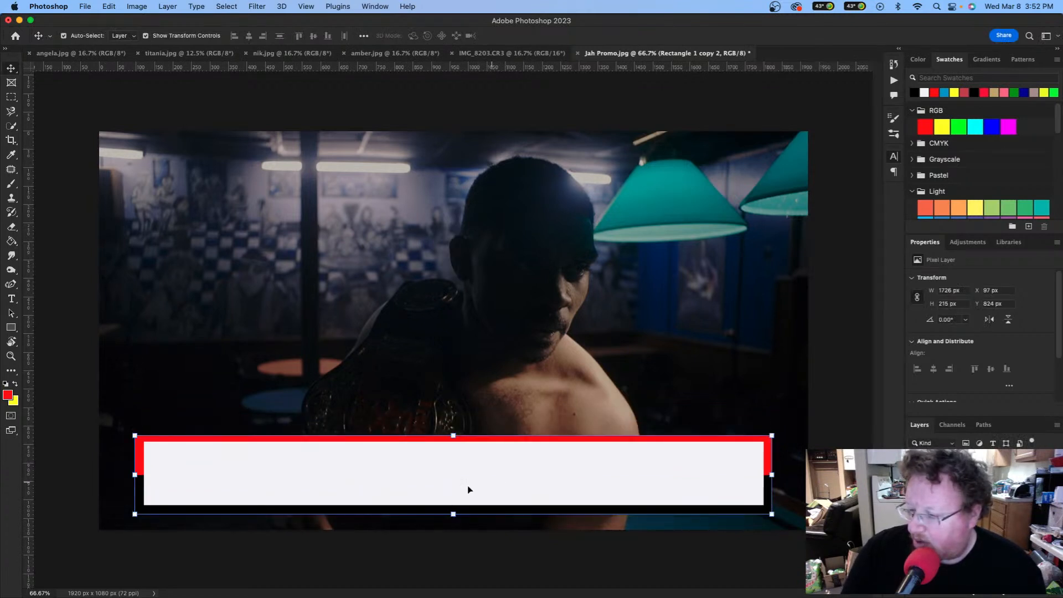
Step: Place the Pro Wrestling Battleground logo and scale it down over the banner's left end
left_click(81, 465)
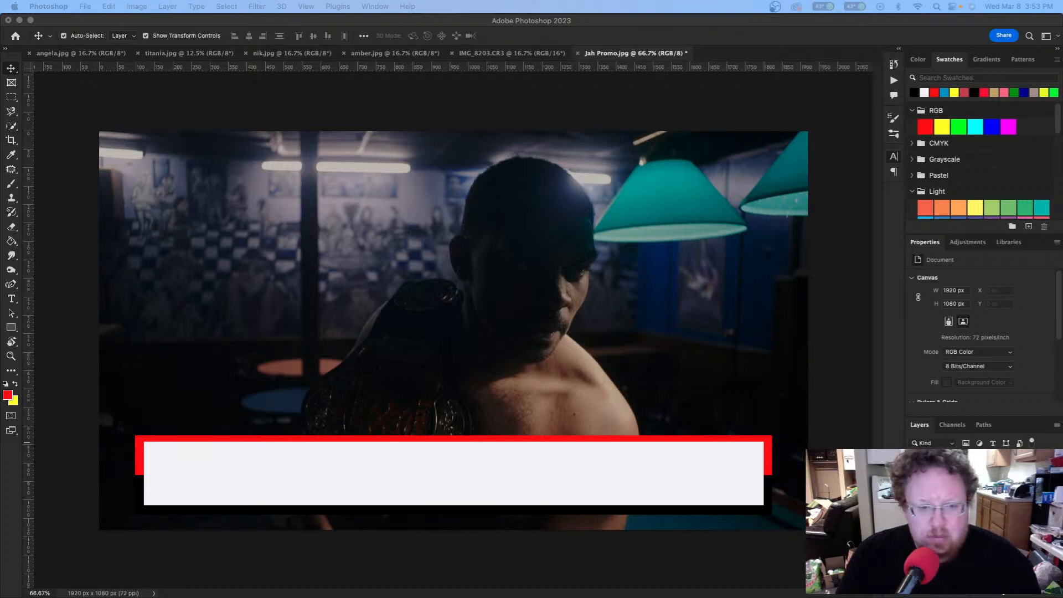
left_click_drag(0, 351, 318, 442)
left_click_drag(388, 504, 349, 407)
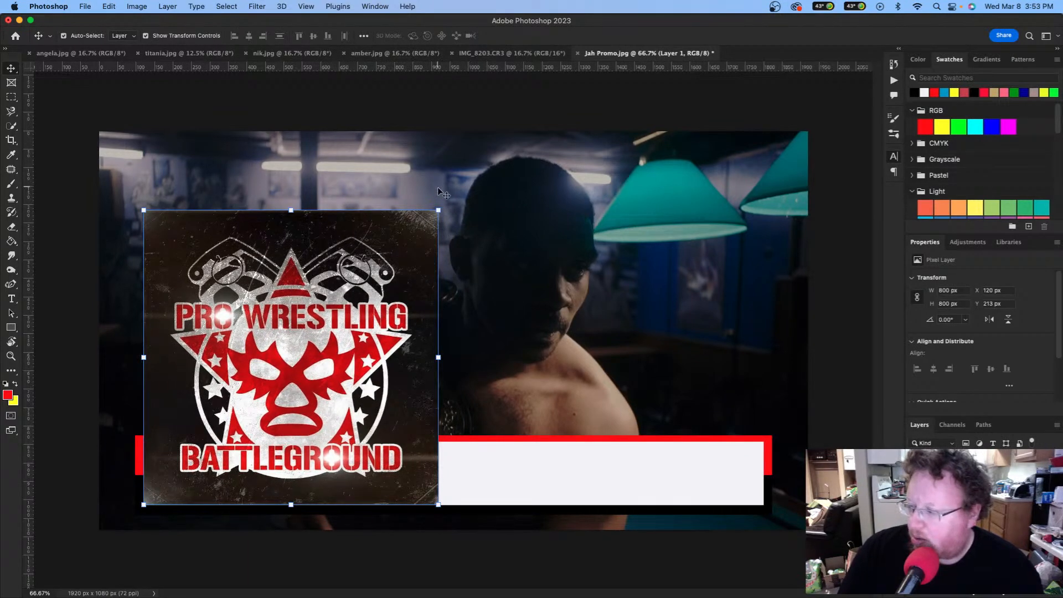
left_click_drag(439, 208, 220, 451)
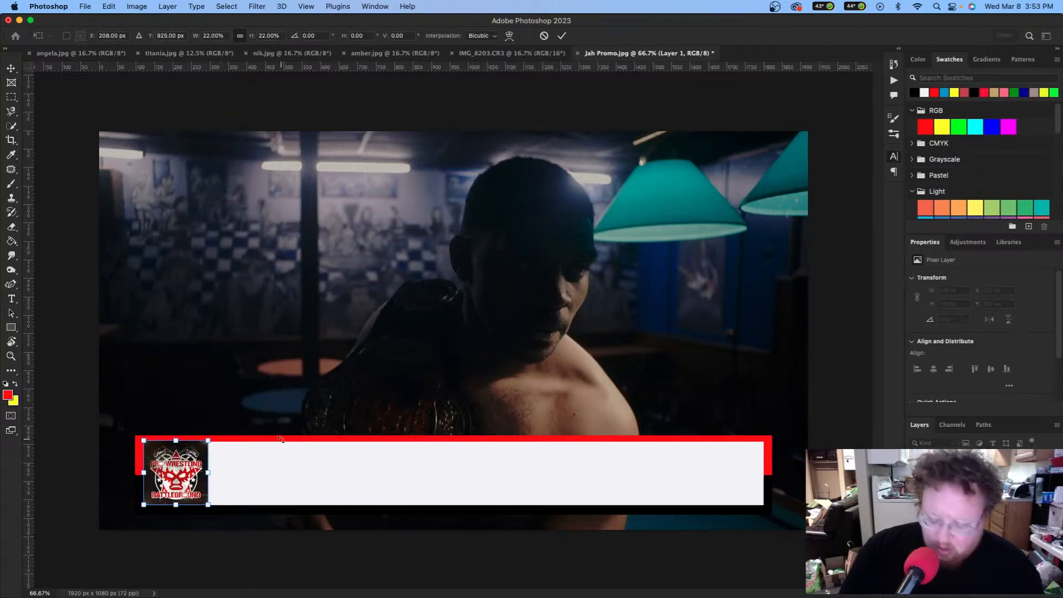
key("Return")
left_click(295, 457)
Step: Zoom in and fine-tune the logo to about 172×172 px, nudged left inside the bar
left_click(191, 469)
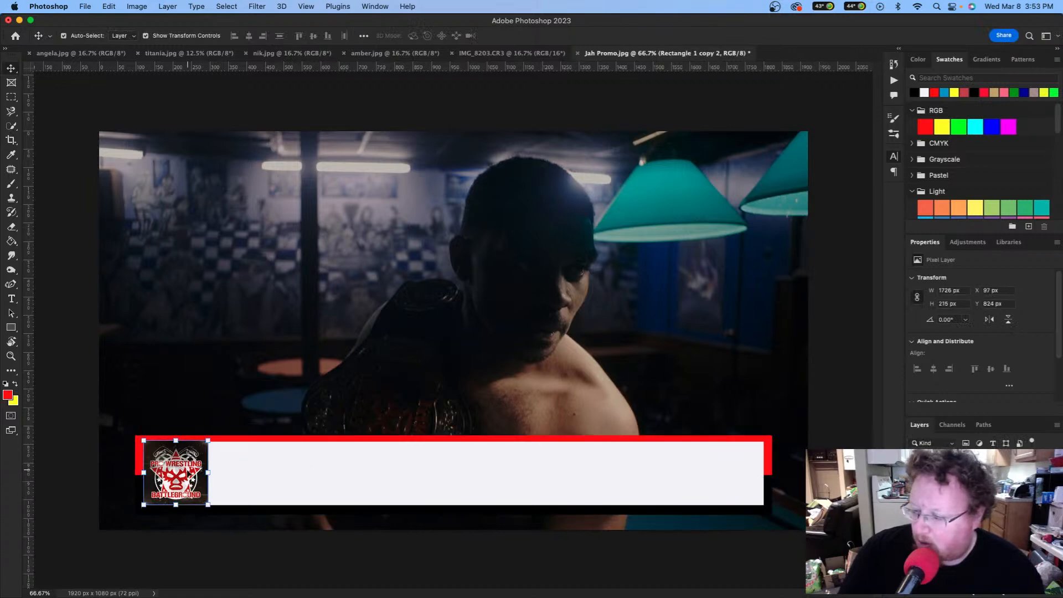
key("super+plus")
key("super+plus")
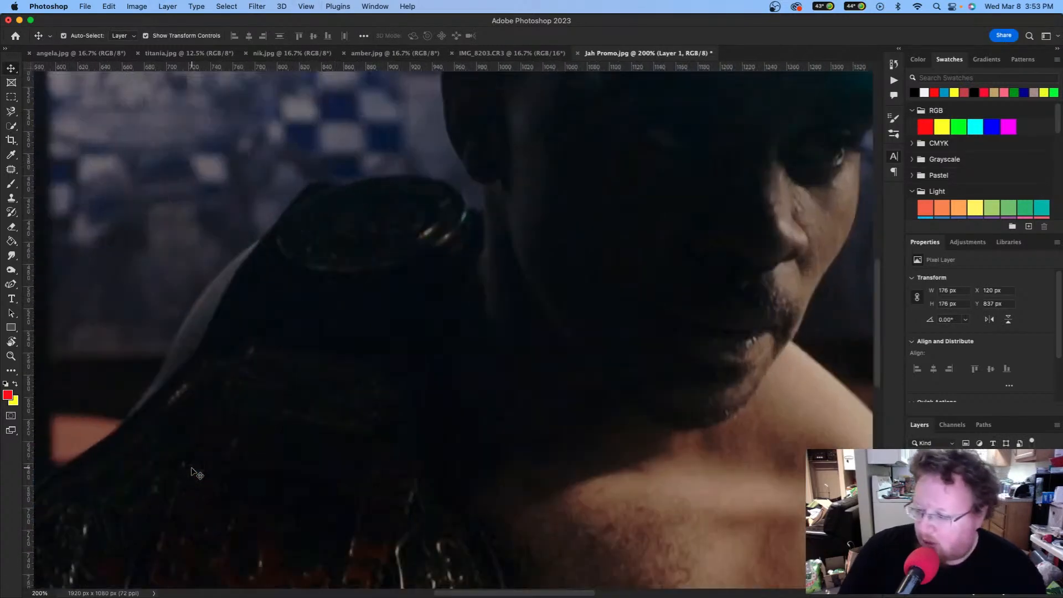
scroll(195, 469, "down", 10)
scroll(197, 469, "left", 6)
scroll(249, 457, "up", 3)
scroll(292, 439, "left", 1)
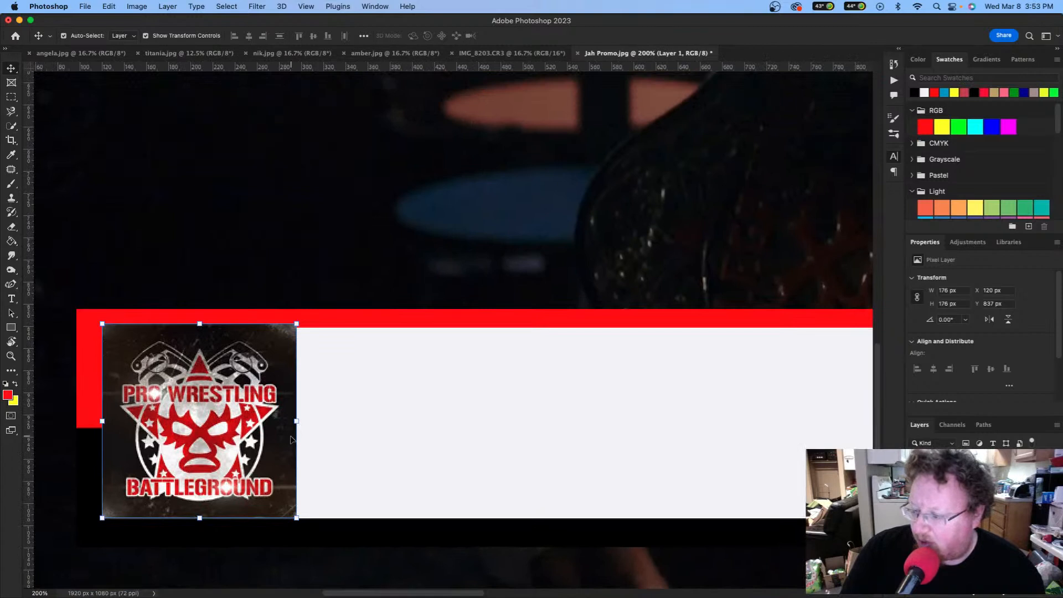
left_click_drag(199, 323, 204, 326)
key("Left")
key("Left")
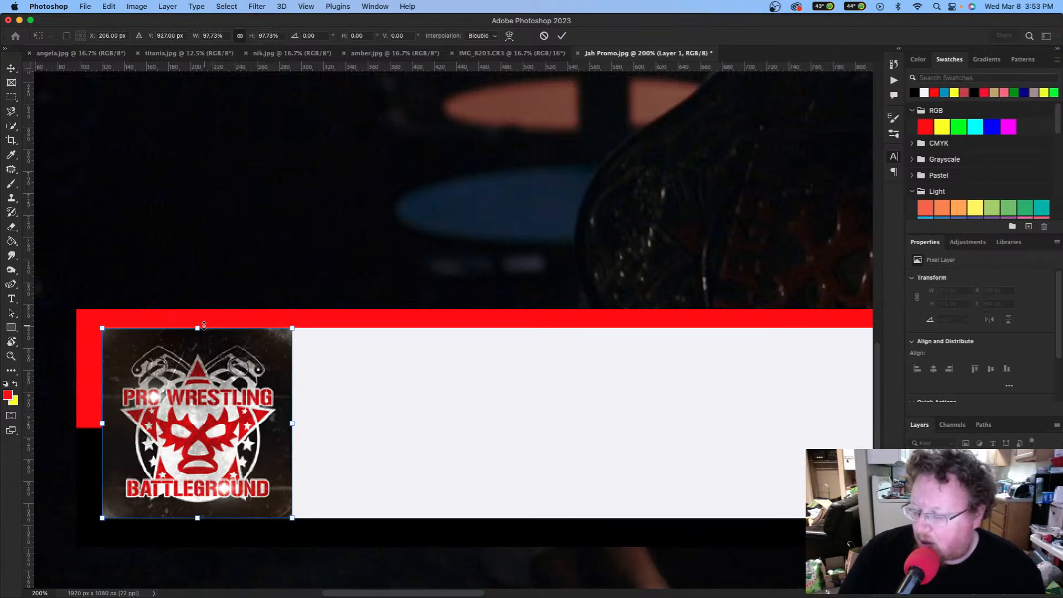
key("Return")
Step: Check the logo's blending against the banner by toggling layer visibility, then zoom back out
left_click(350, 391)
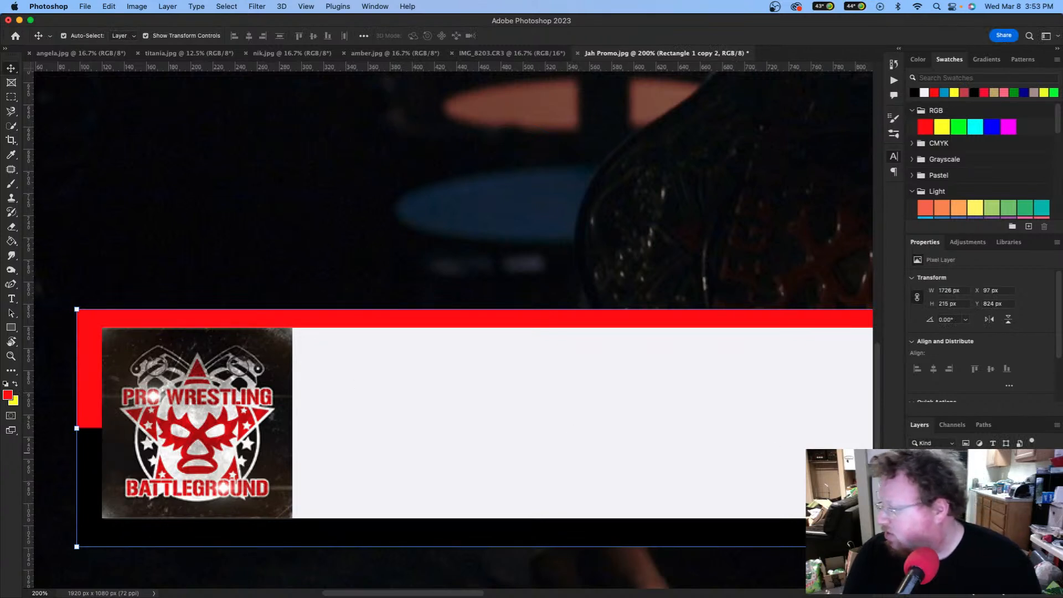
key("super+]")
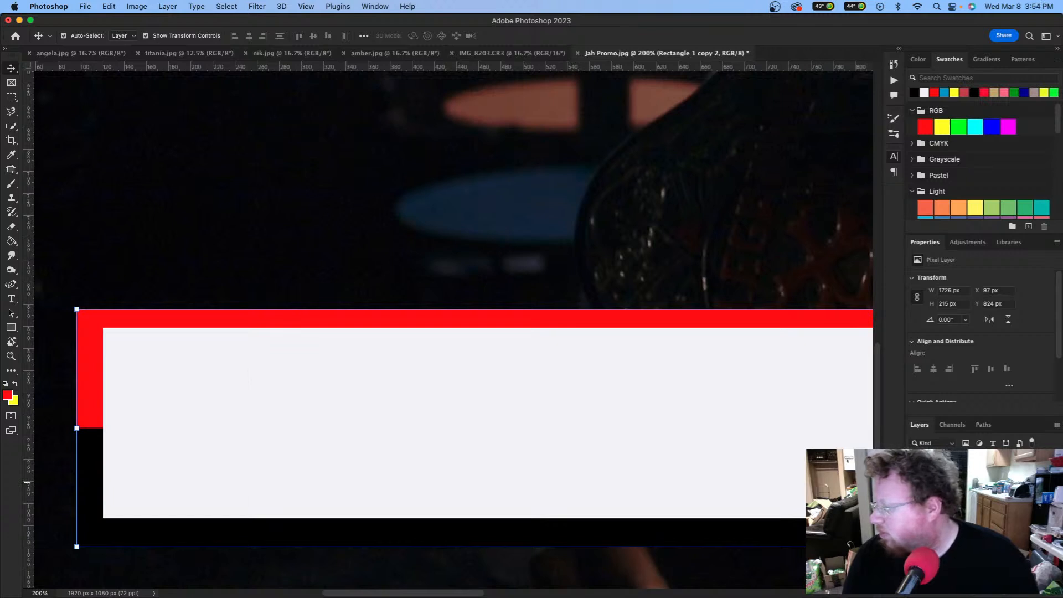
key("super+[")
key("alt+]")
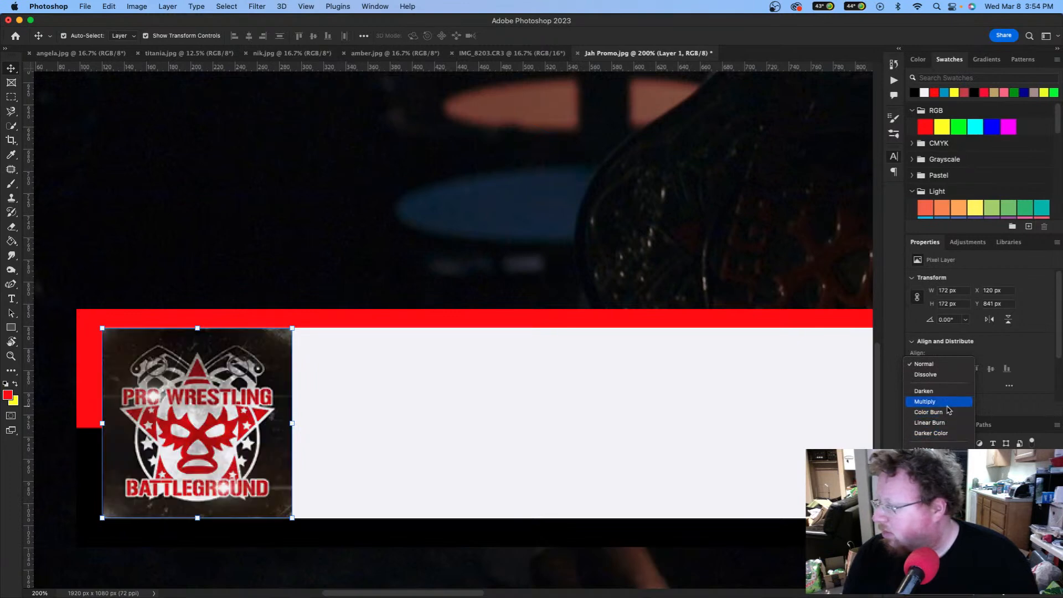
left_click(555, 407)
left_click(544, 408)
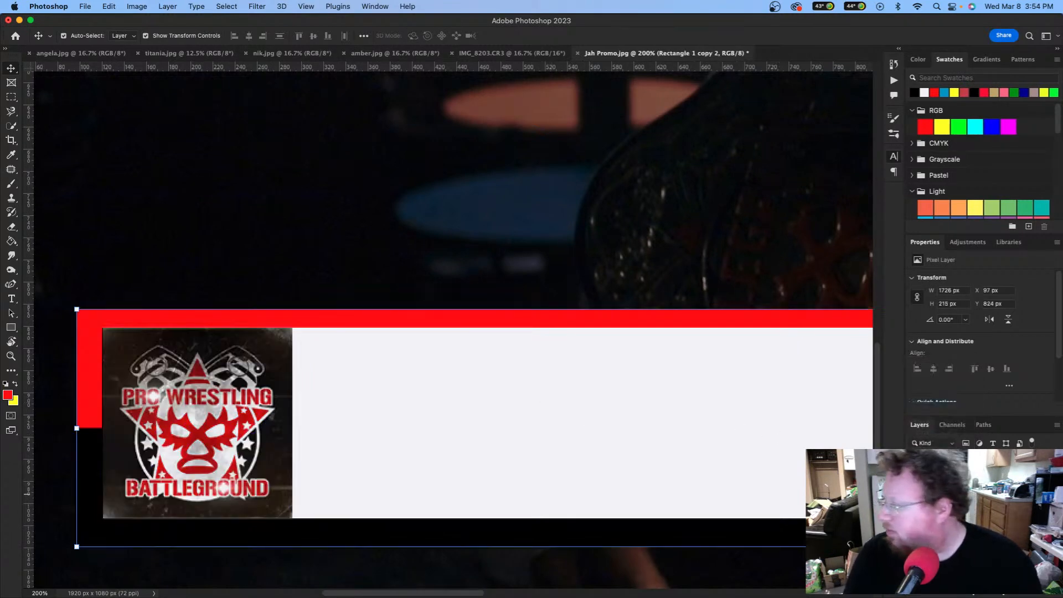
left_click(914, 505)
left_click(914, 505)
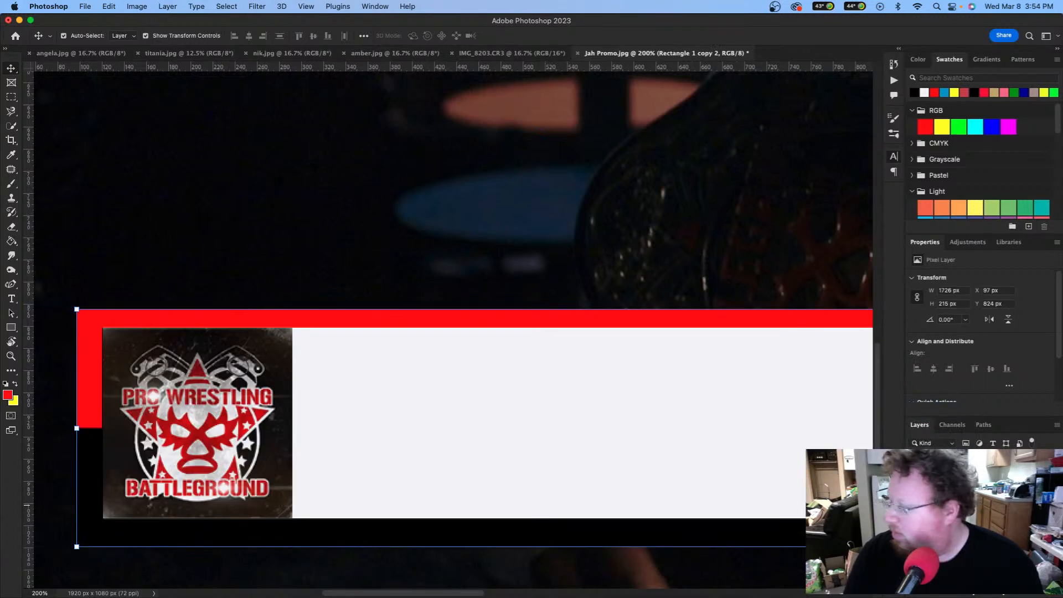
left_click(914, 491)
left_click(914, 491)
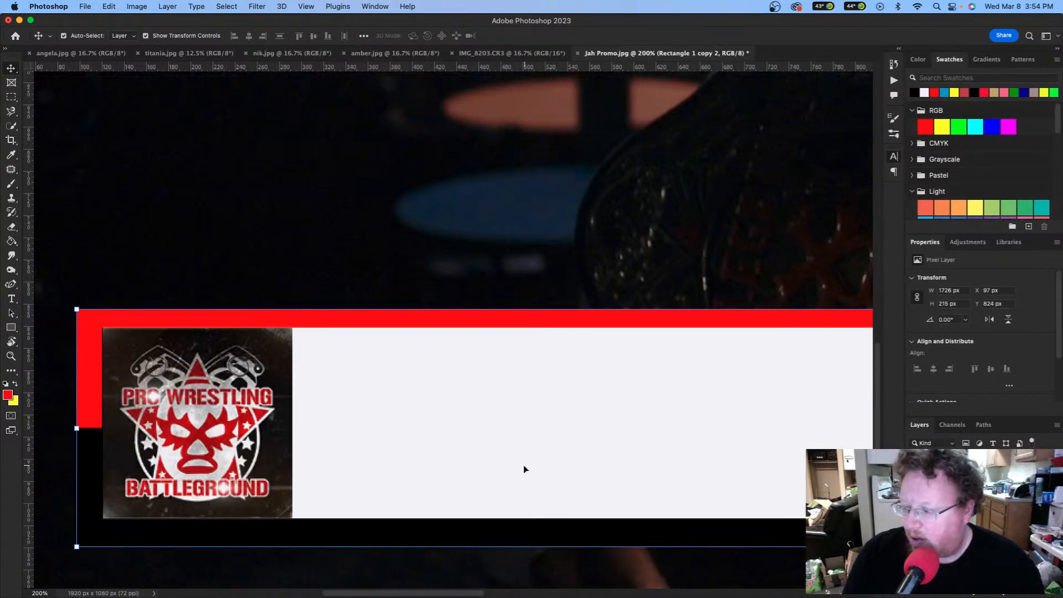
key("super+minus")
key("super+minus")
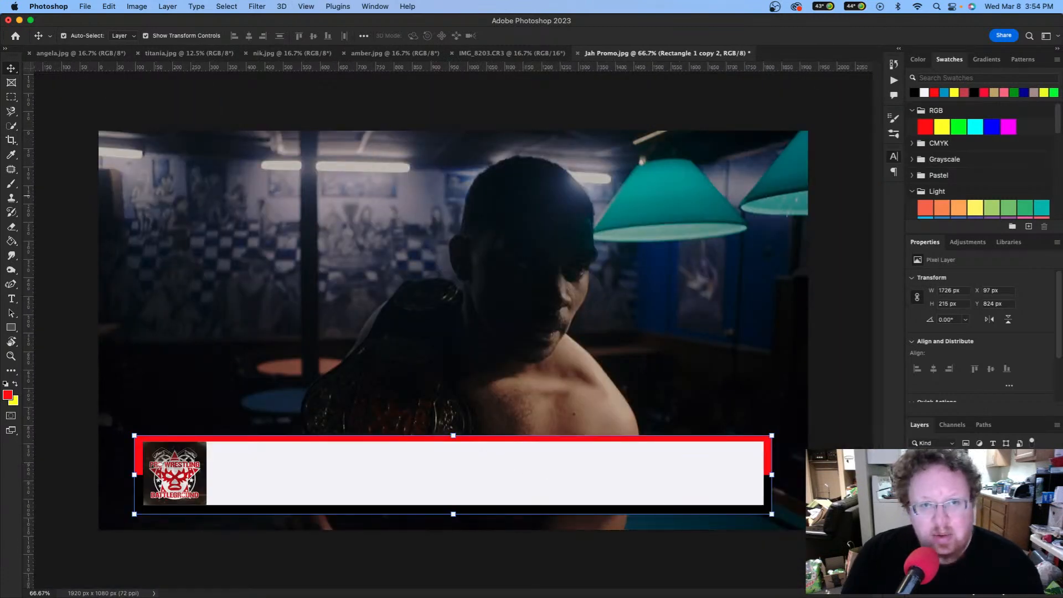
Step: Add a paragraph text box across the white banner with LOREM IPSUM DOLOR placeholder text in Apple Chancery
key("super+Tab")
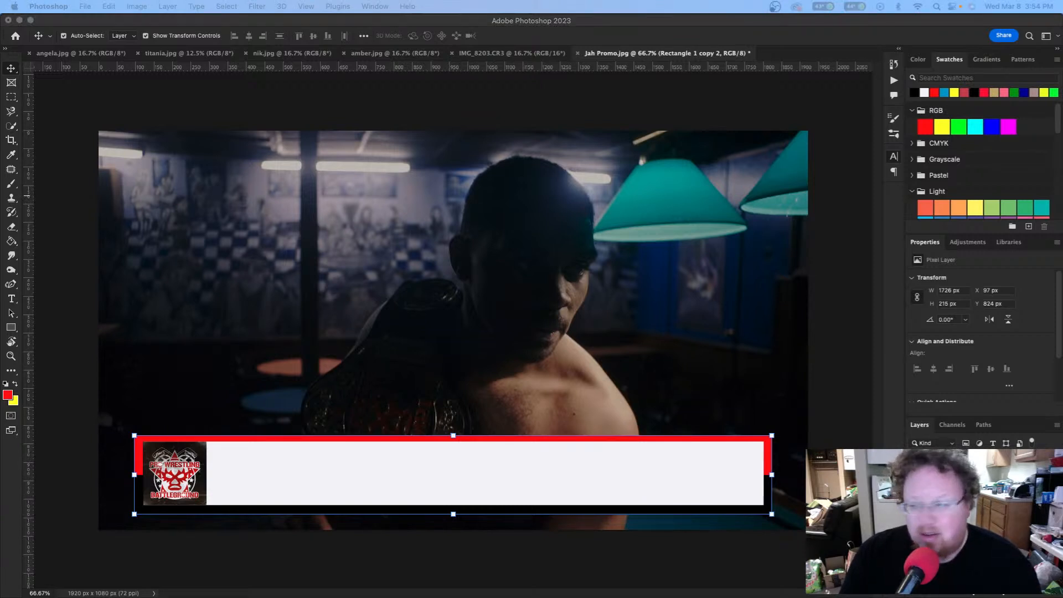
left_click(583, 467)
key("t")
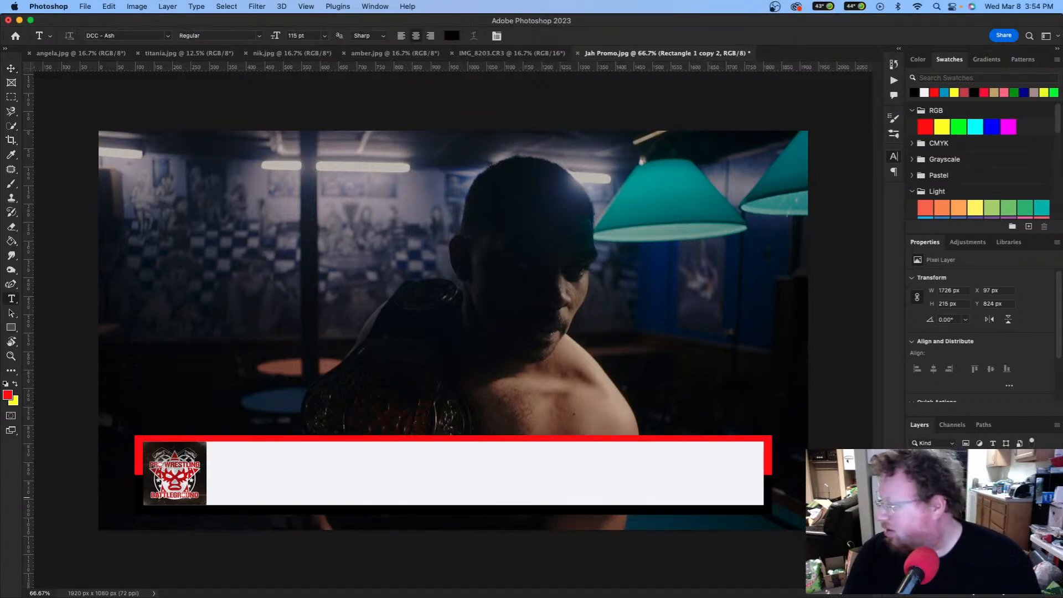
left_click(957, 487)
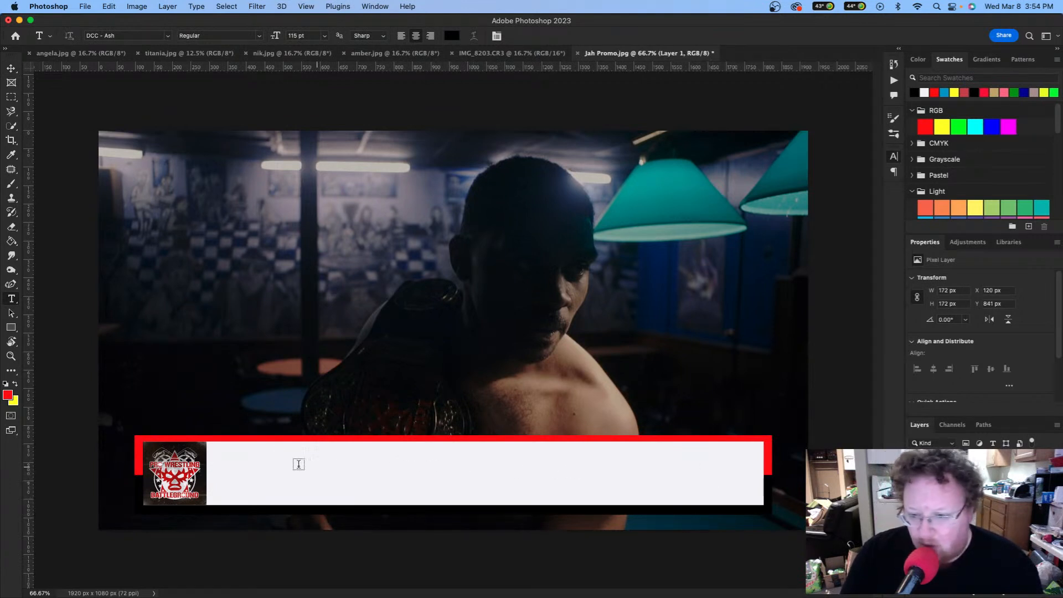
left_click_drag(215, 464, 762, 504)
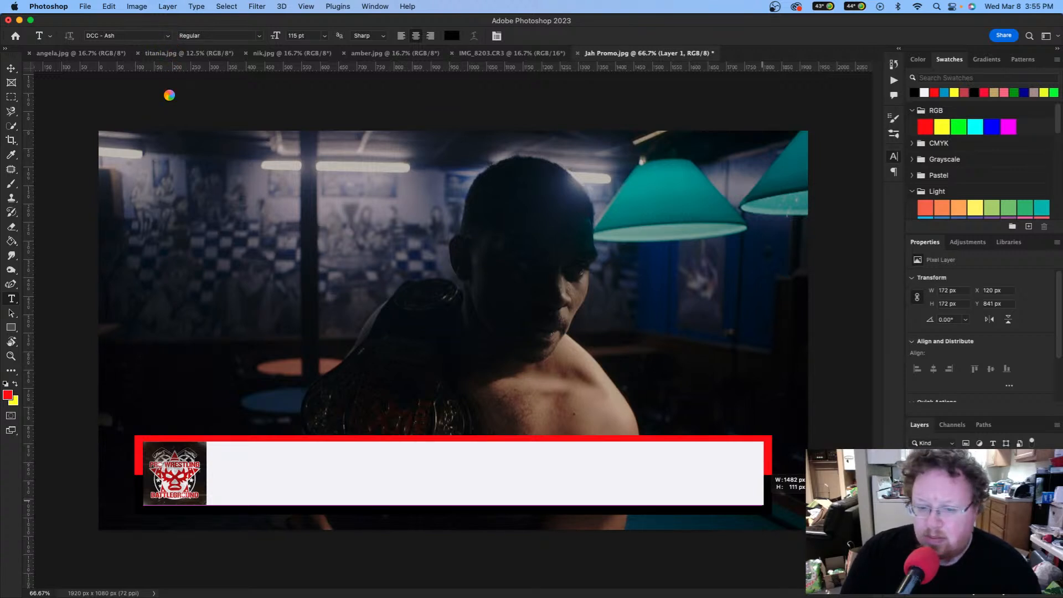
left_click(167, 35)
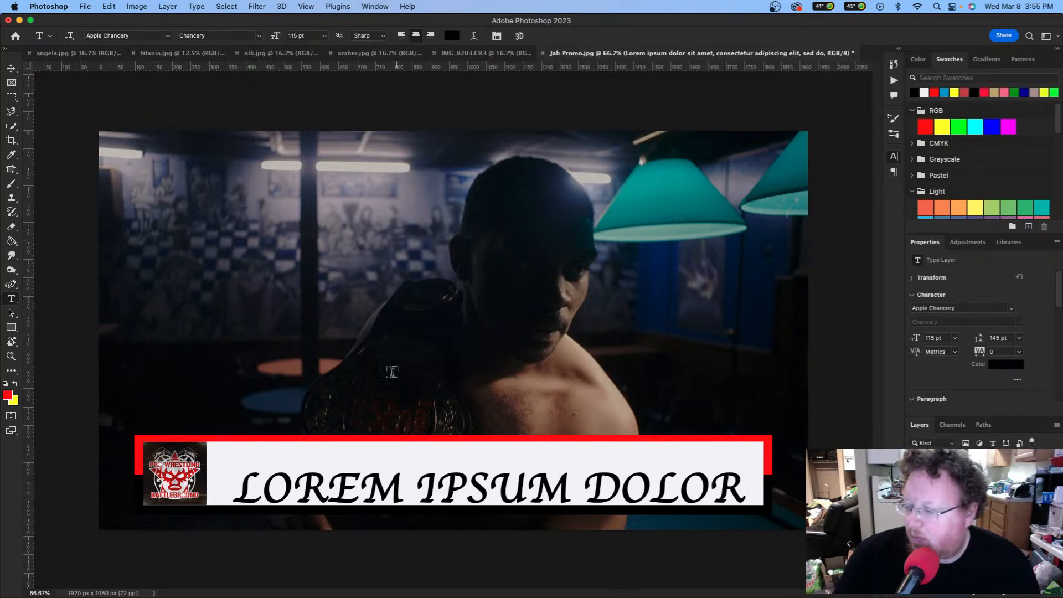
Step: Select the banner text and change its font to DIN Alternate Bold at 115 pt
triple_click(439, 497)
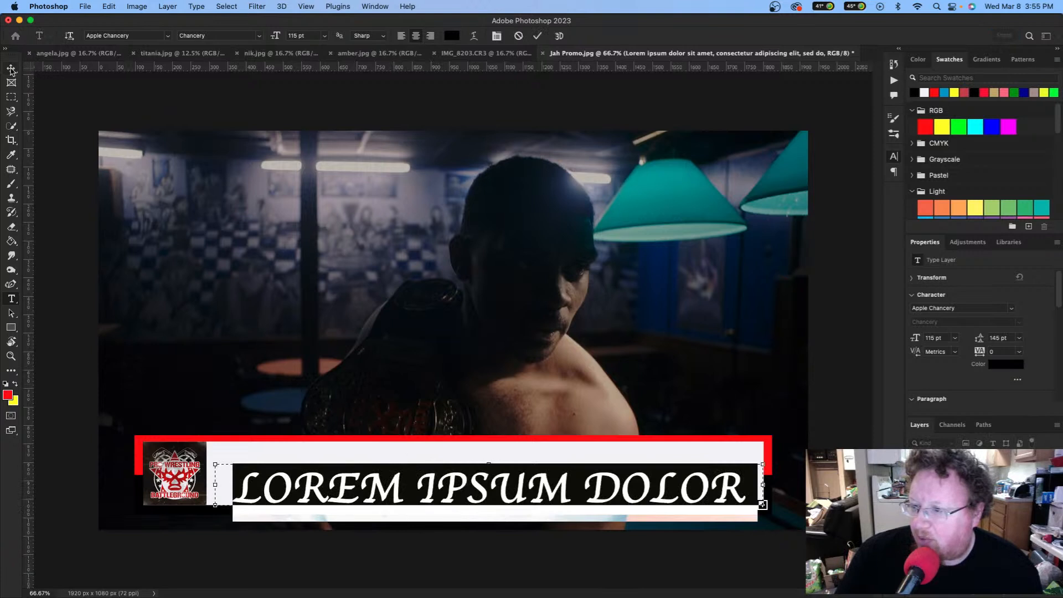
left_click(11, 69)
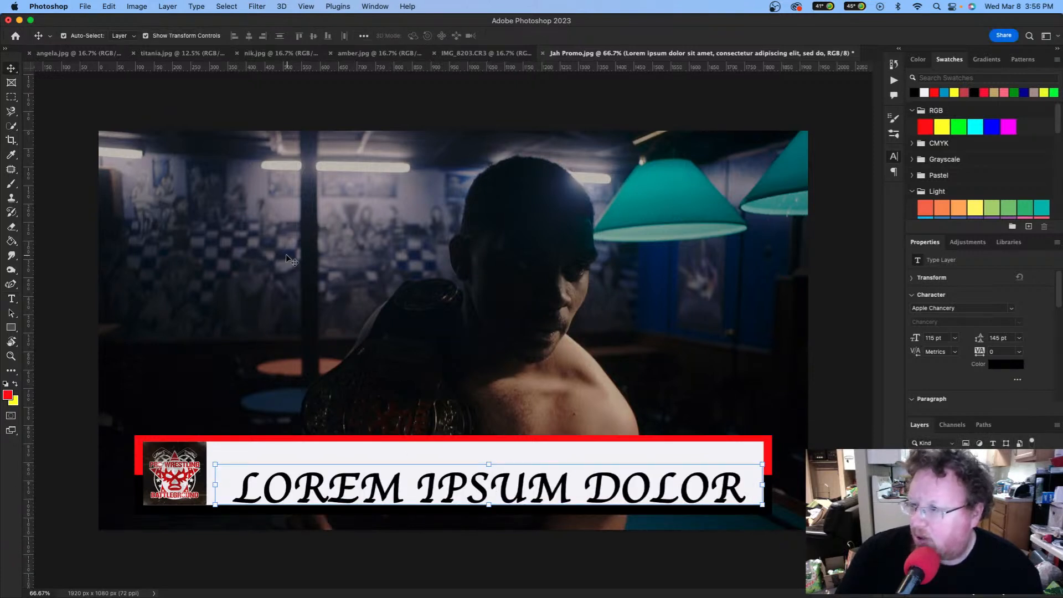
double_click(477, 498)
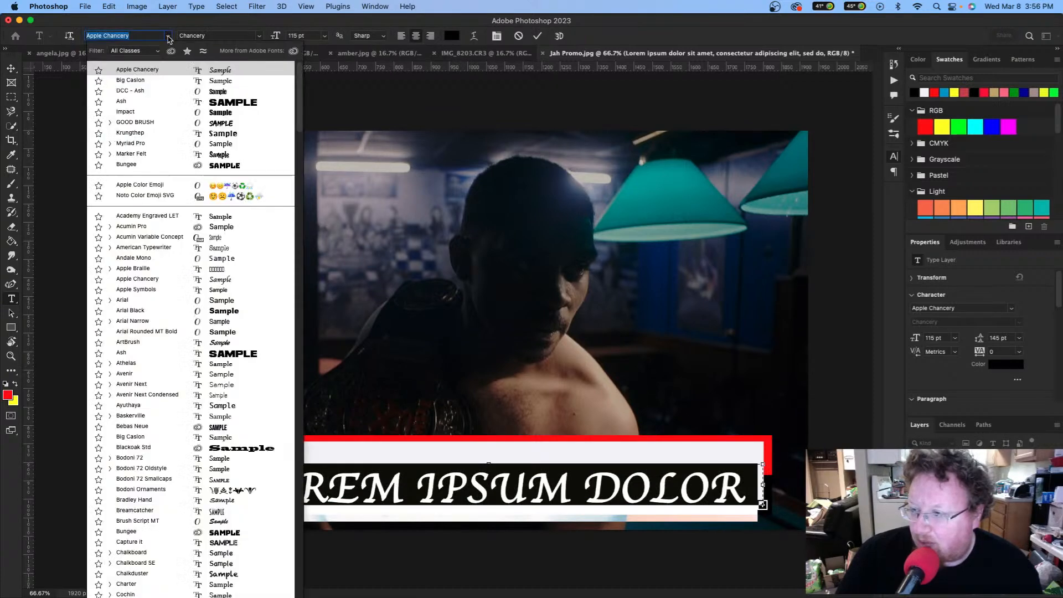
left_click(167, 36)
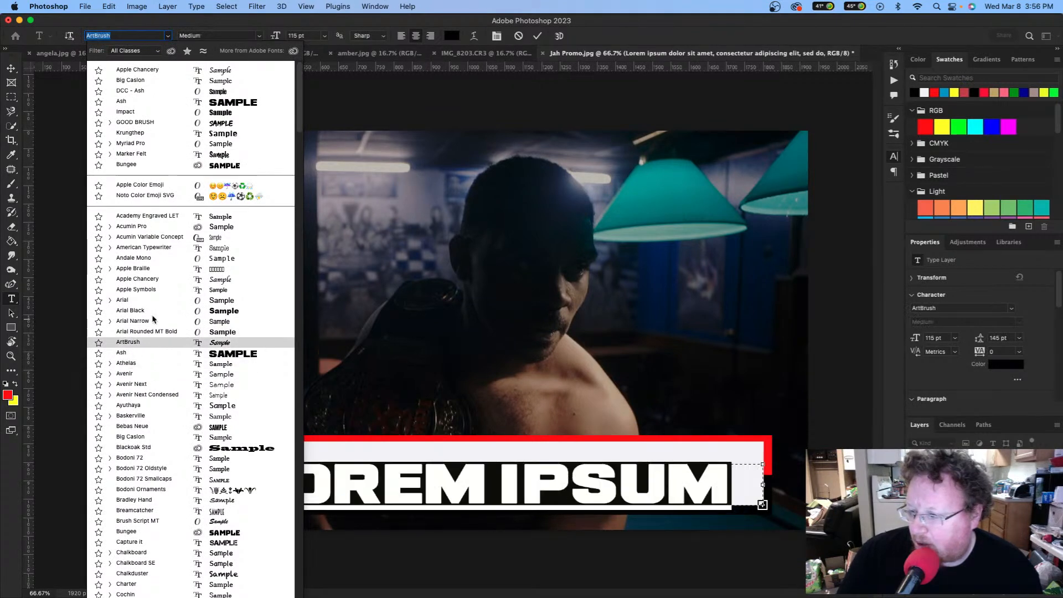
scroll(144, 359, "down", 5)
scroll(145, 359, "down", 3)
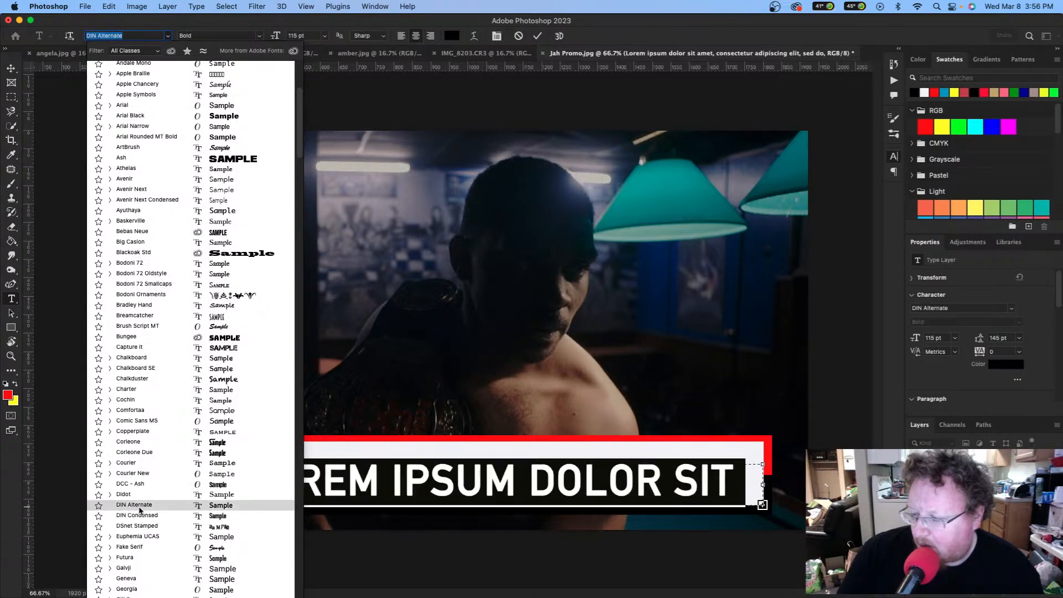
left_click(140, 508)
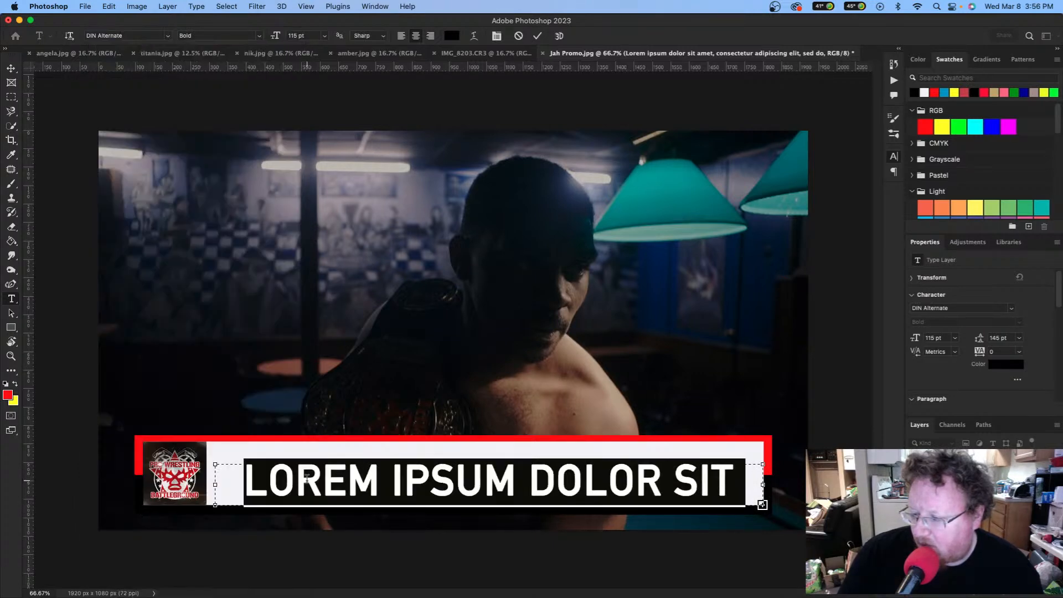
Step: Retype the banner headline as “THE FRONTMAN” JAH-C
type("\"THE")
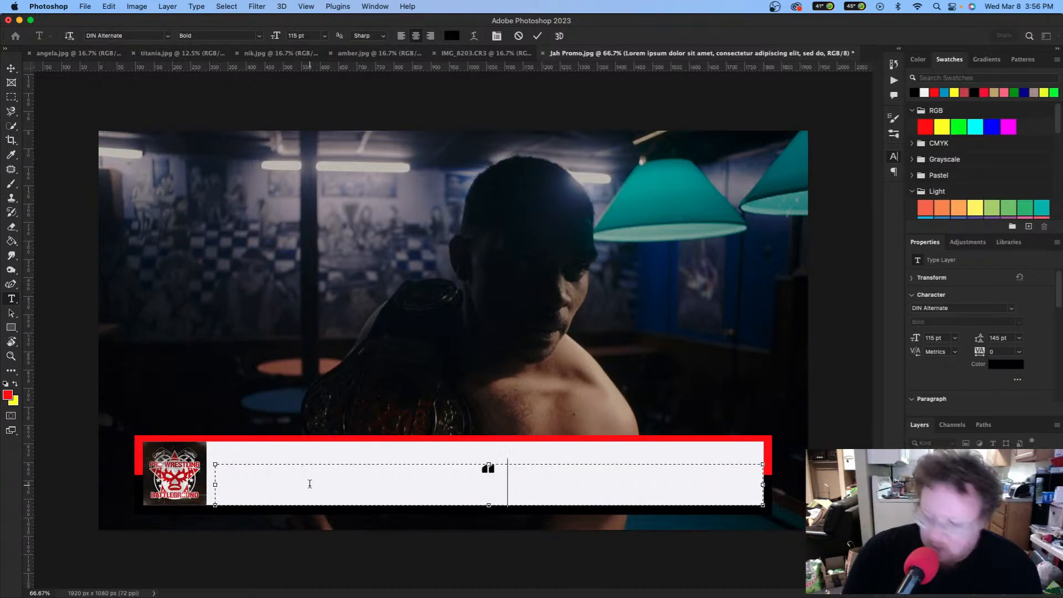
type(" FRONTMANT")
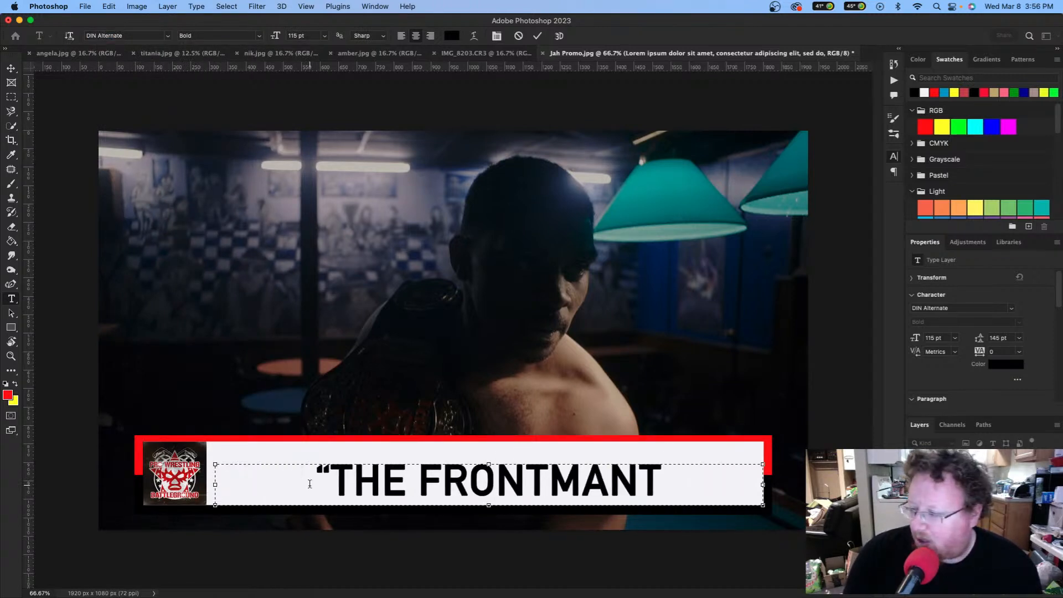
key("BackSpace")
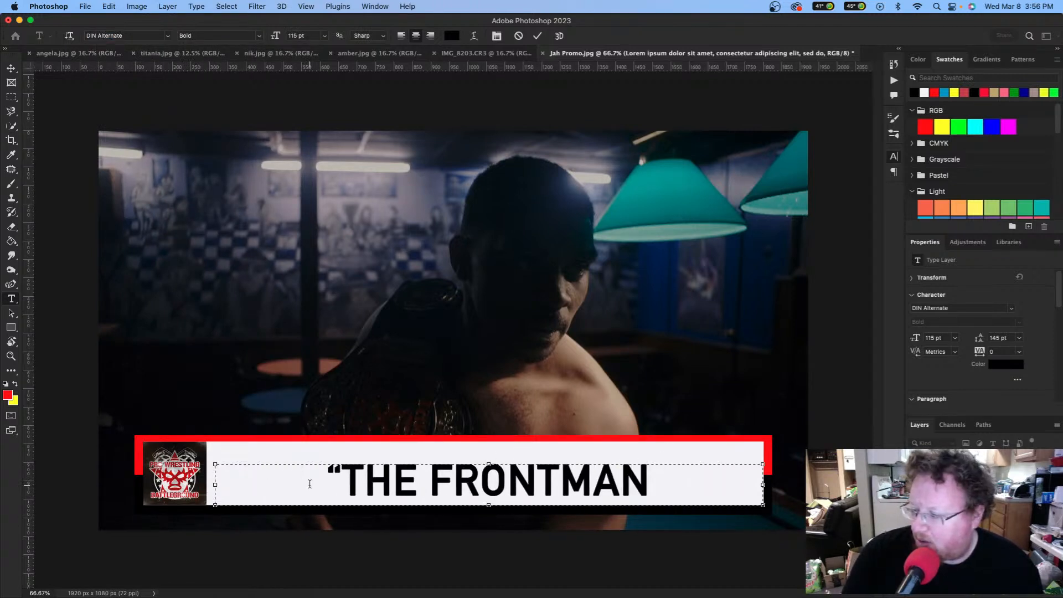
type("\" JAH-")
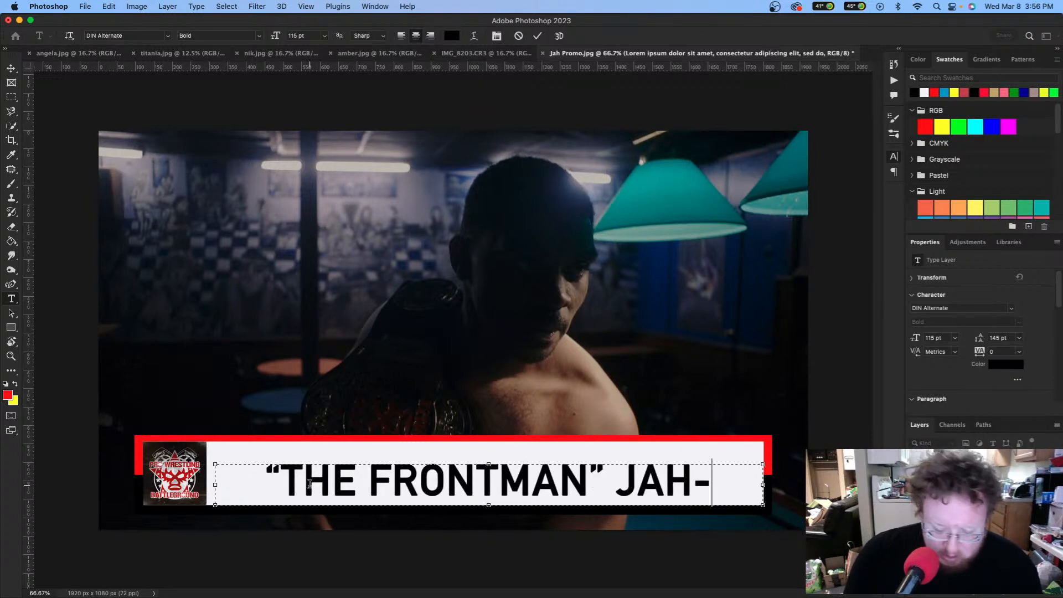
type("C")
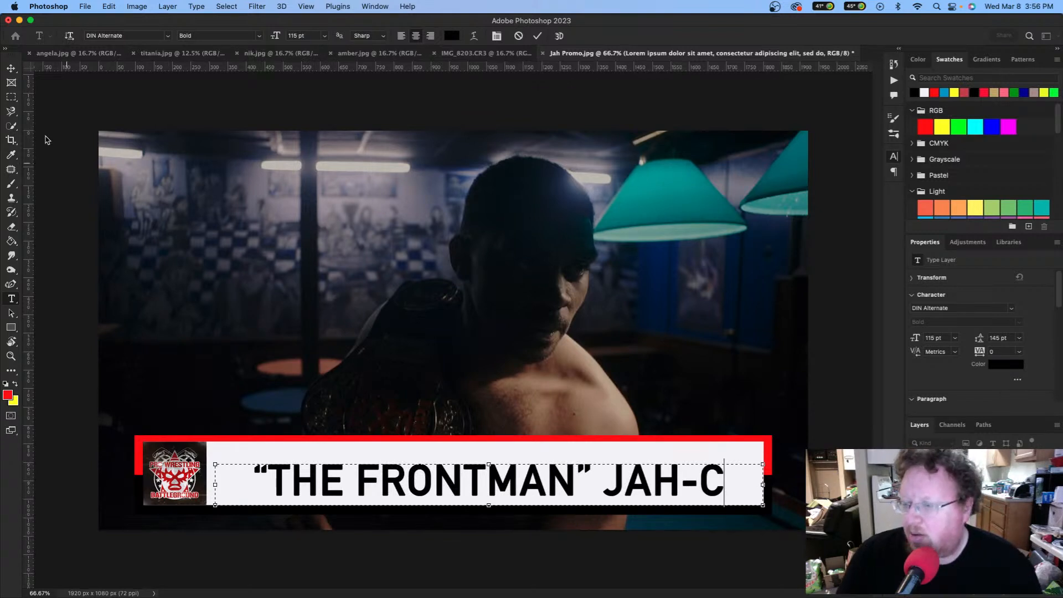
left_click(12, 69)
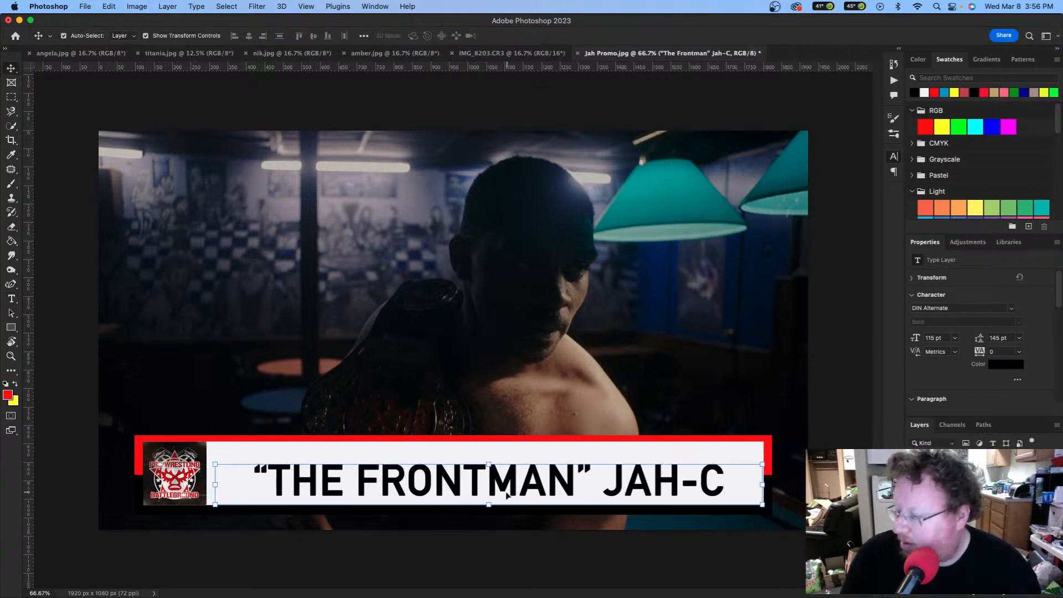
Step: Shift the headline slightly left and Option-drag a duplicate just above it
left_click_drag(502, 489, 490, 490)
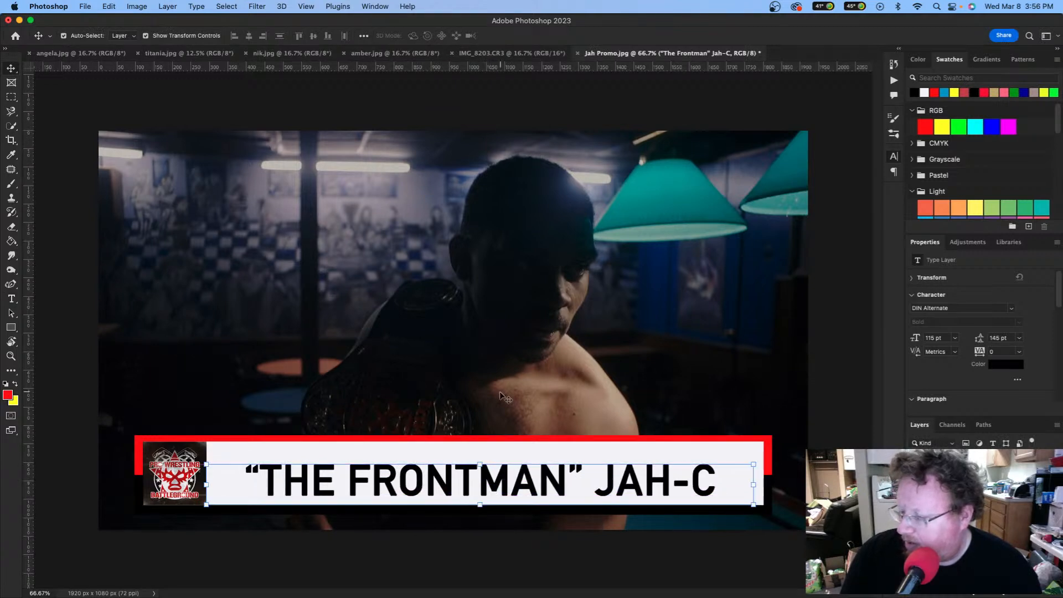
left_click(529, 391)
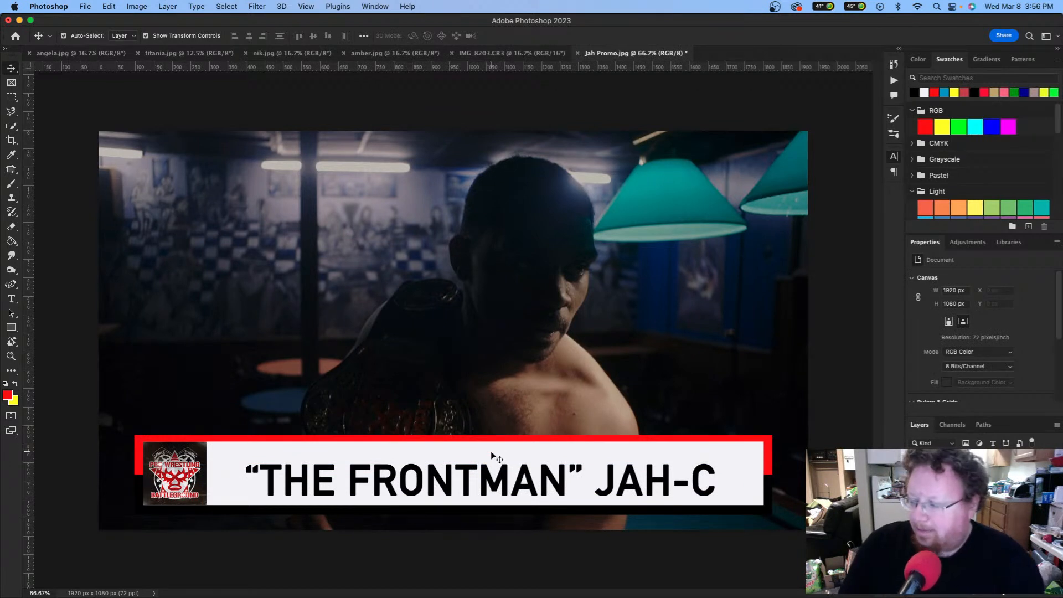
left_click(472, 485)
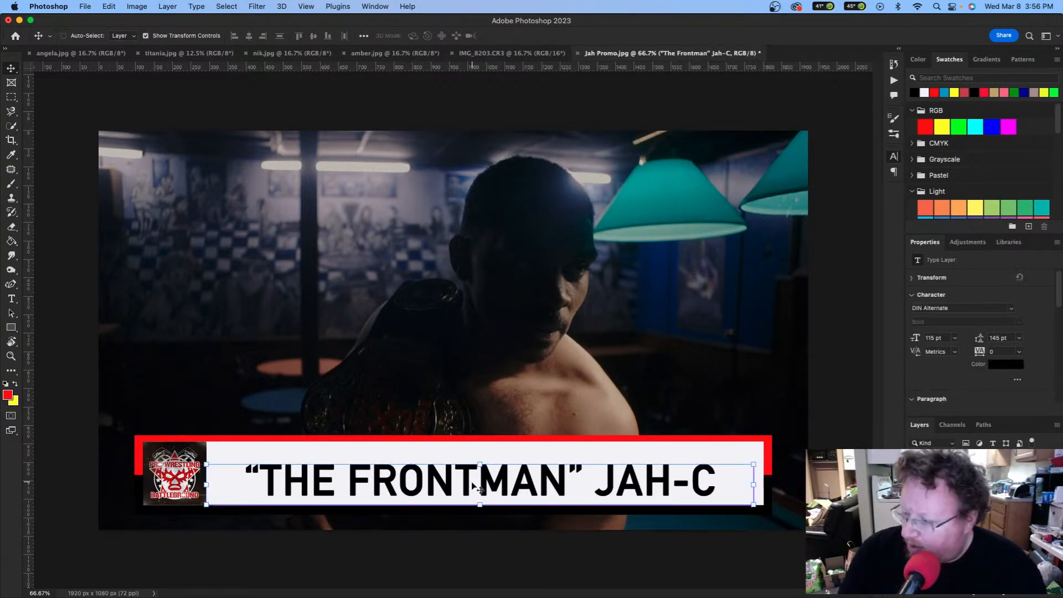
left_click_drag(474, 485, 479, 462)
Step: Set the copied line's font size to 45 pt
double_click(488, 453)
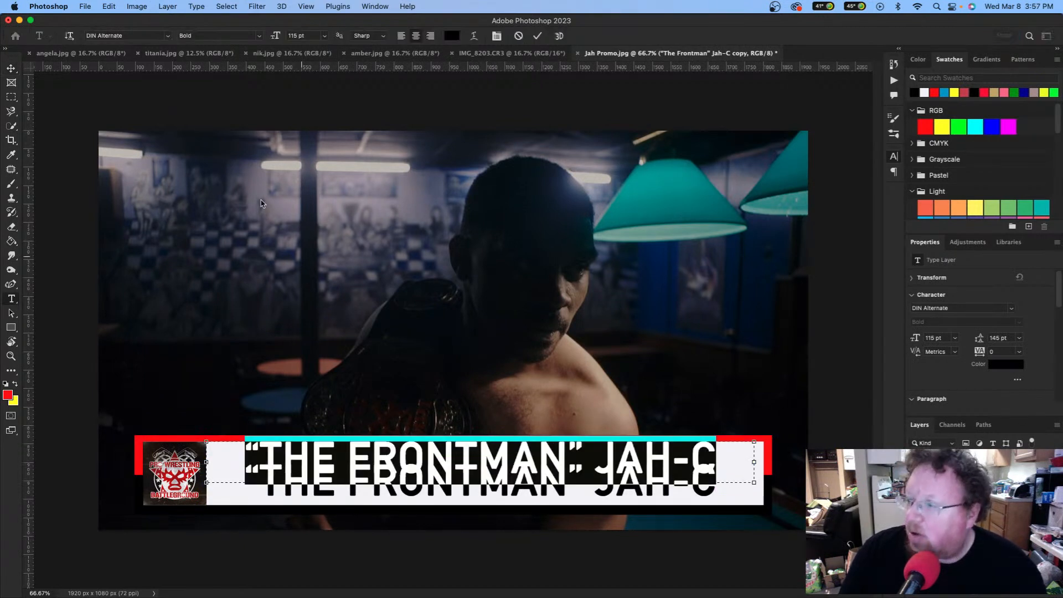
left_click(310, 36)
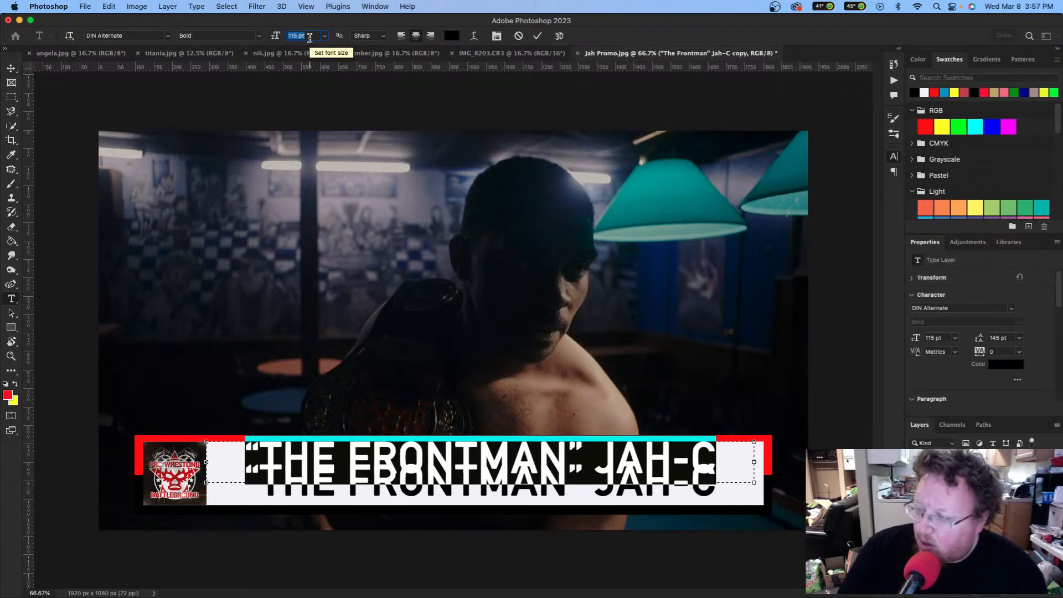
type("65")
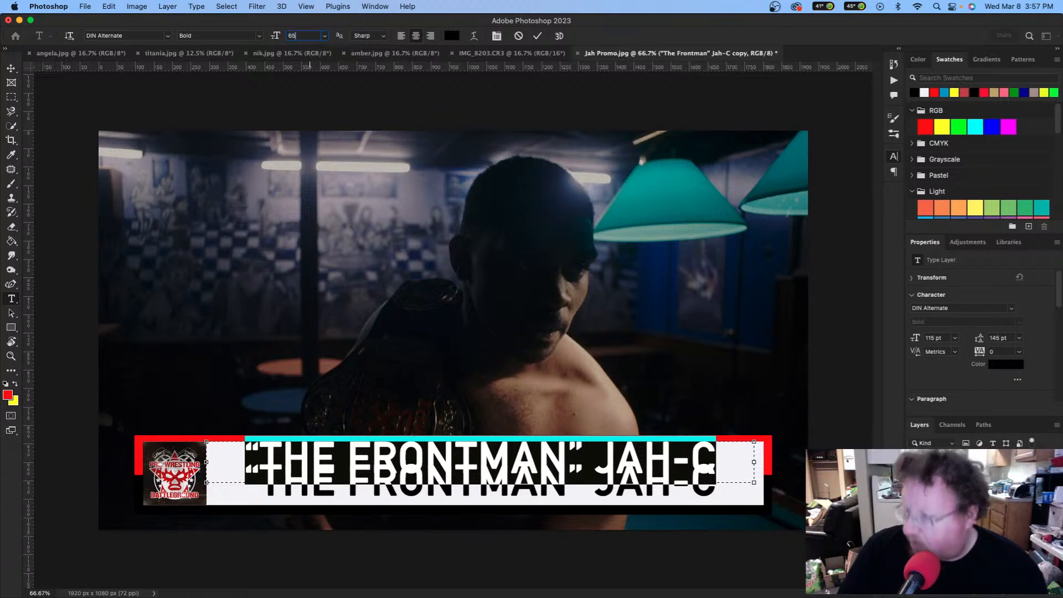
key("Return")
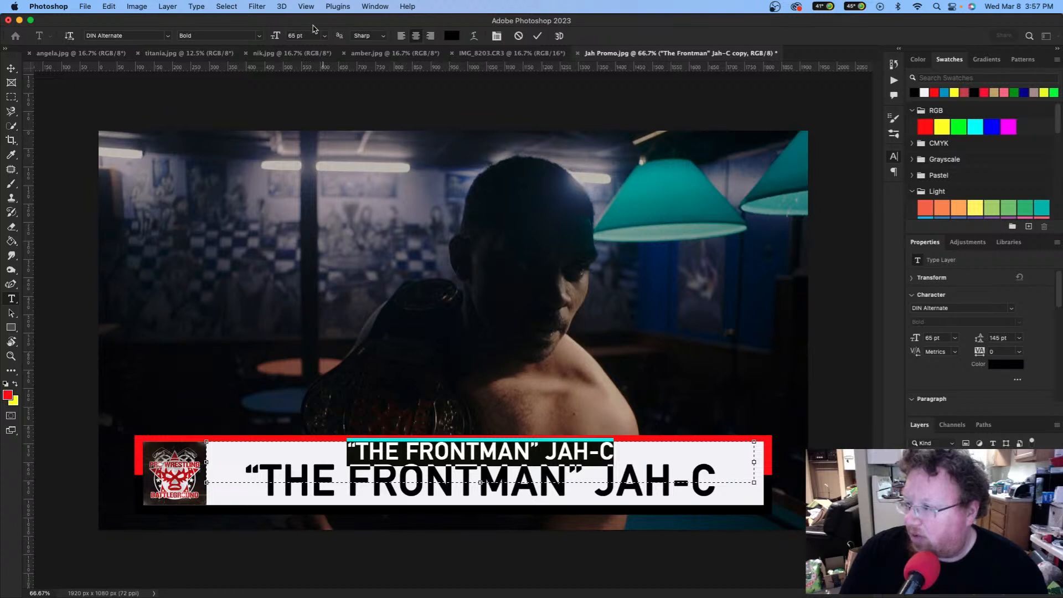
double_click(298, 34)
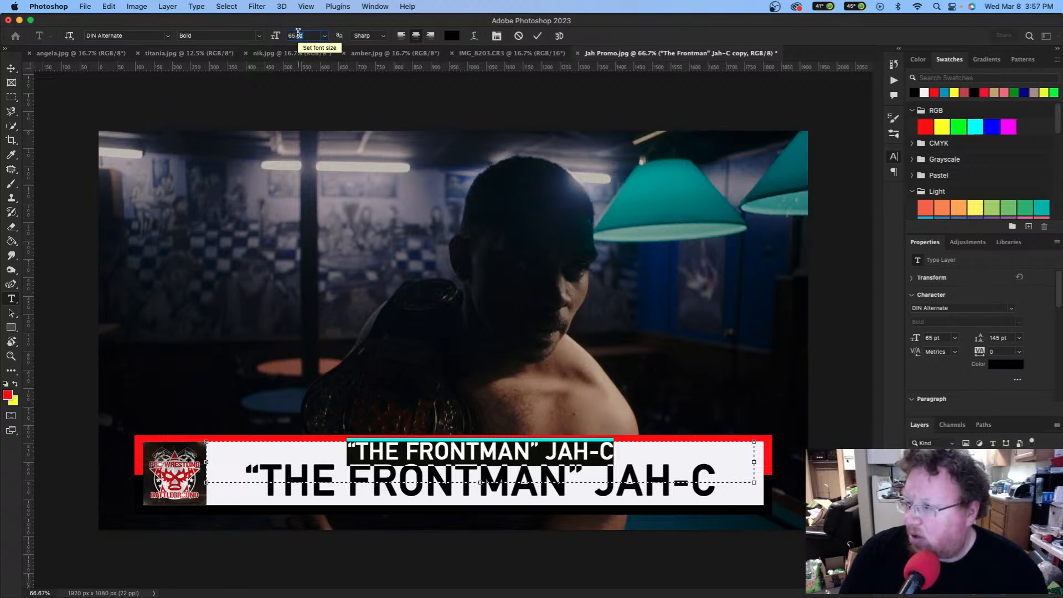
triple_click(298, 35)
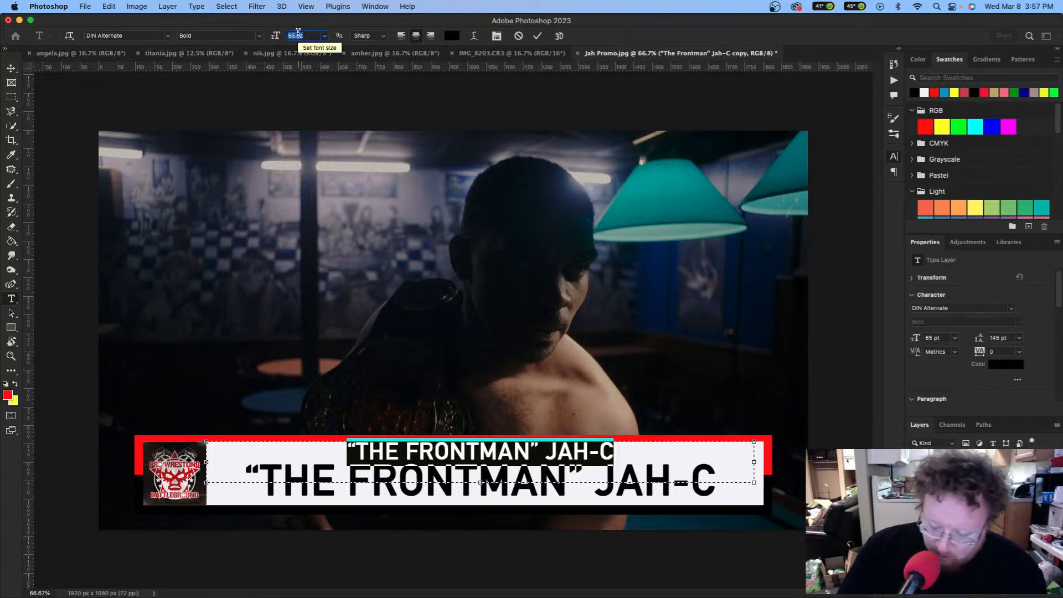
type("45")
key("Return")
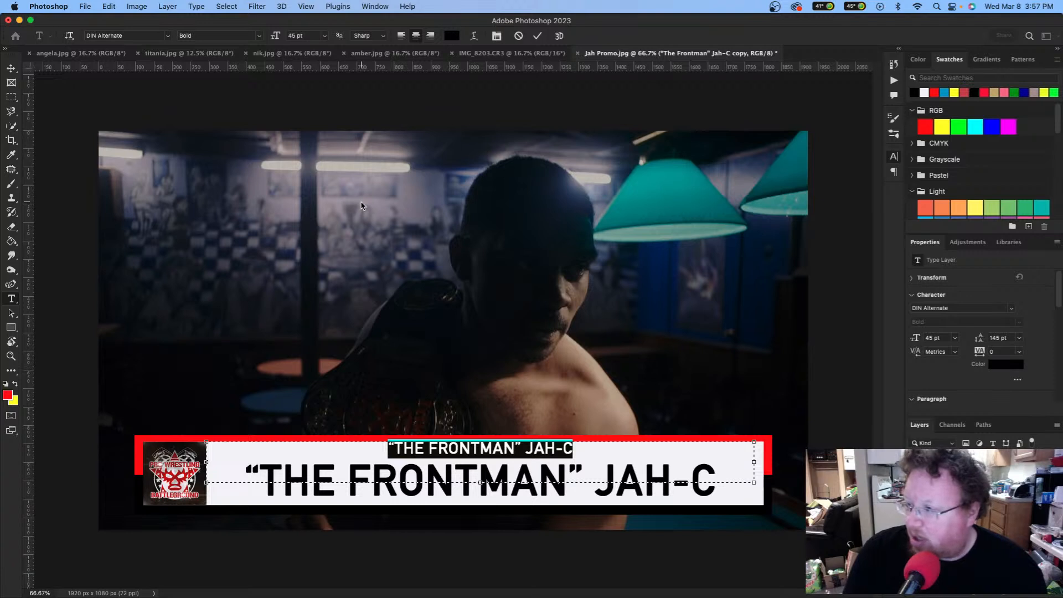
Step: Retype the copied line as PRO WRESTLING BATTLEGROUND CHAMPION and commit it
type("PRO")
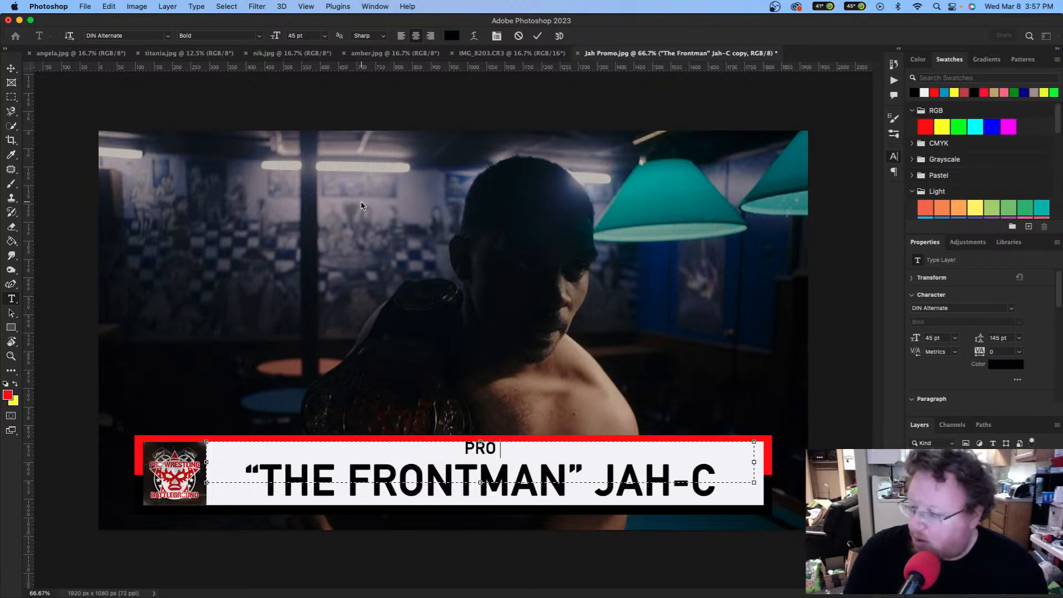
type(" WRESTLING BATTLEGROUND")
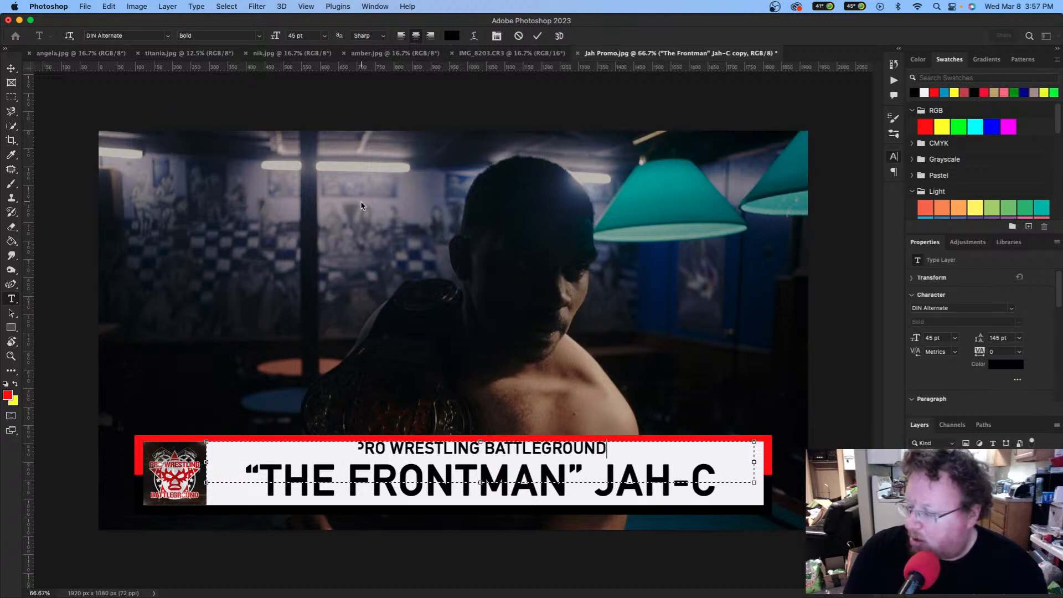
type(" CHAMPION")
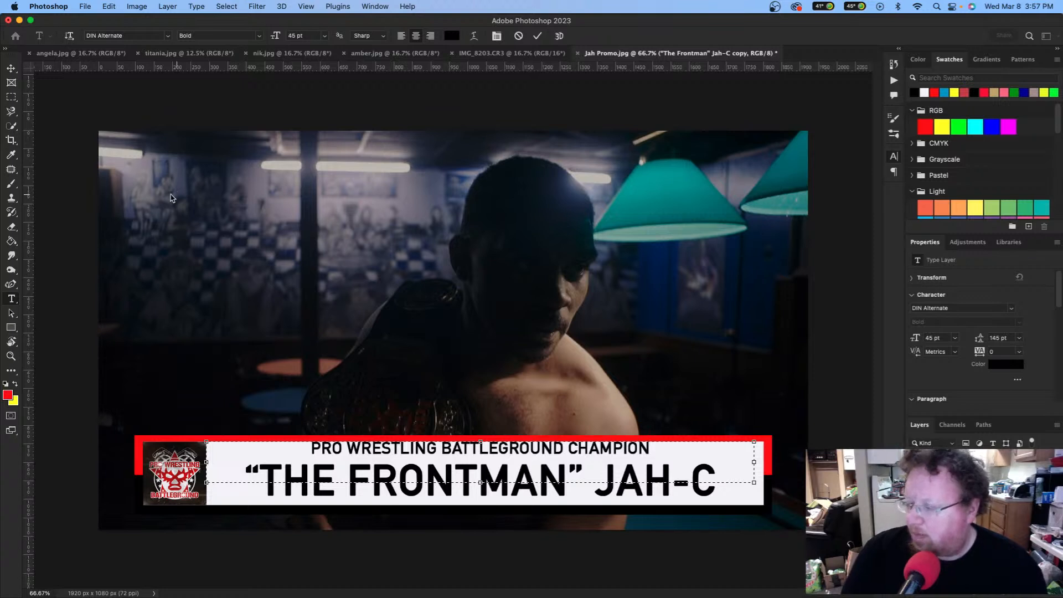
left_click(10, 69)
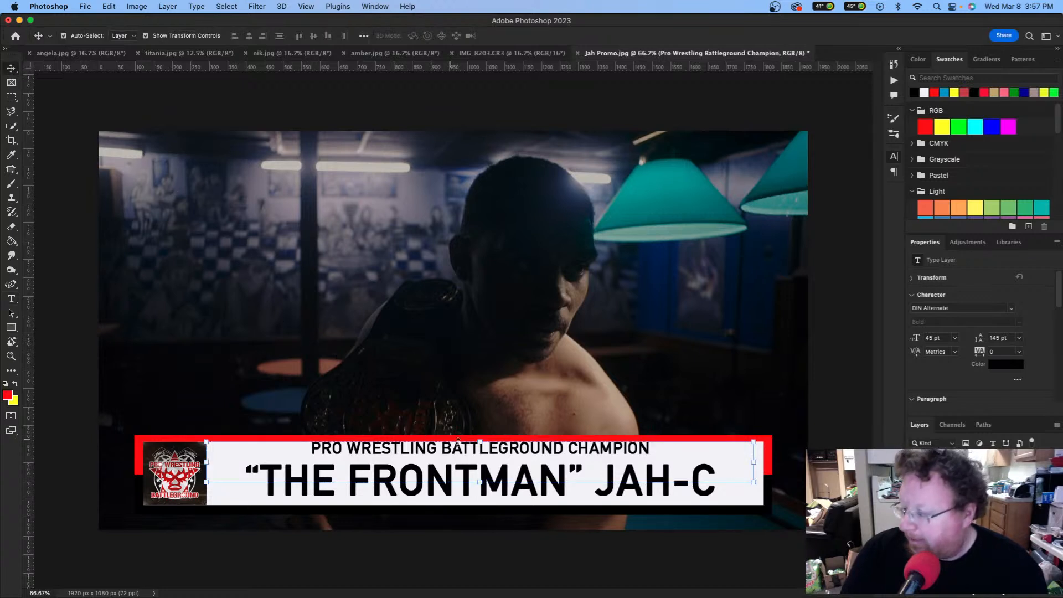
Step: Position the subtitle and name lines together within the banner
left_click_drag(494, 453, 495, 455)
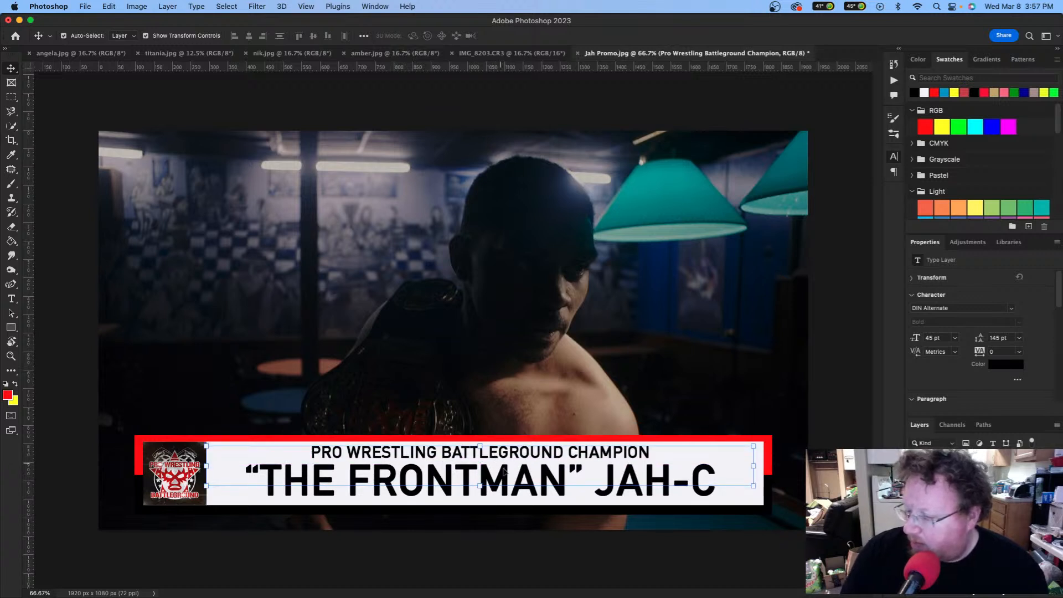
left_click(521, 491)
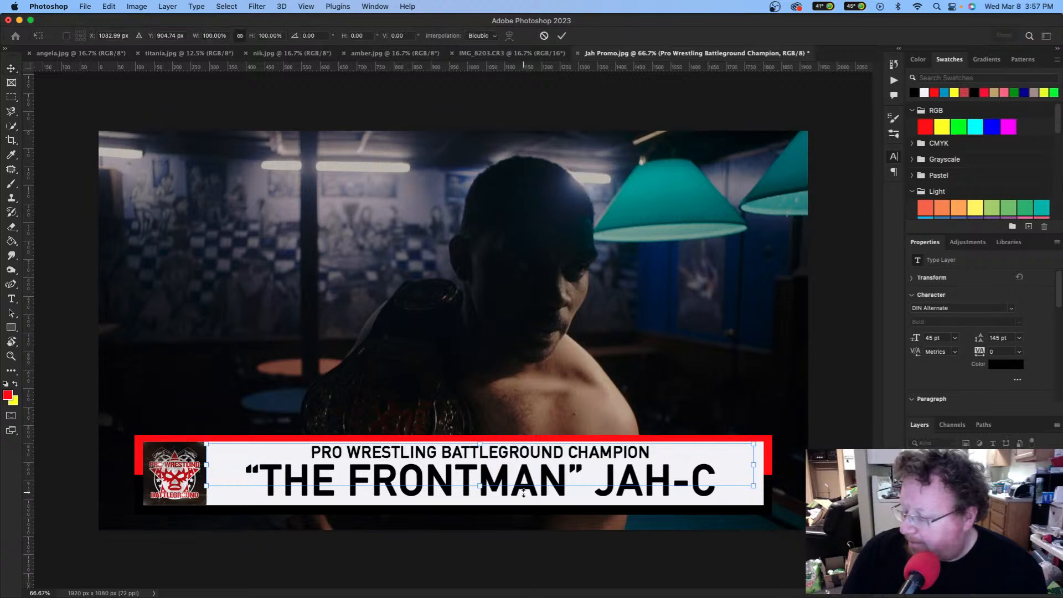
key("Return")
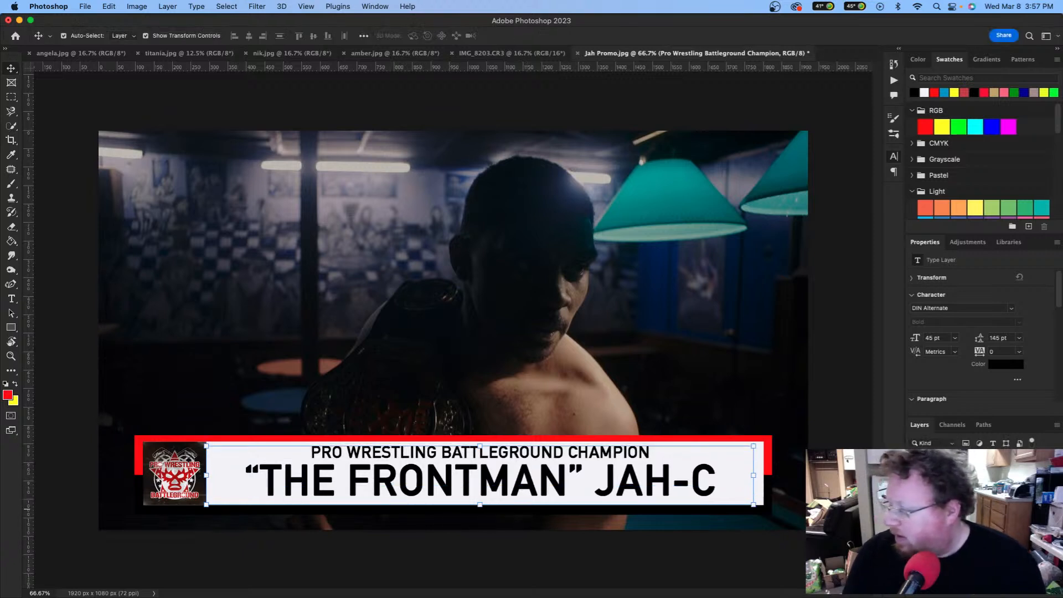
left_click_drag(544, 484, 545, 485)
left_click(659, 387)
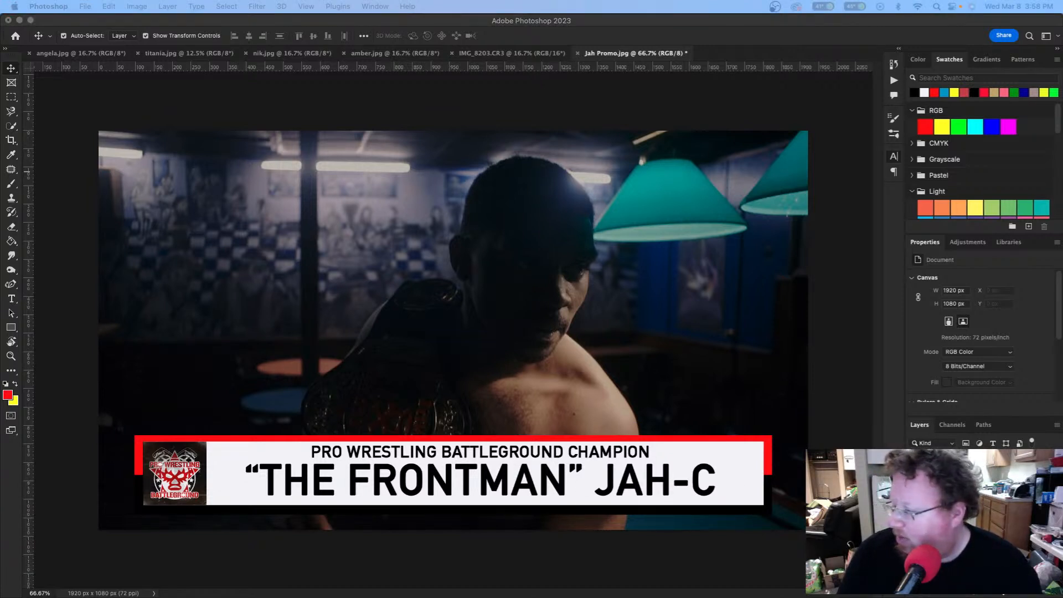
Step: Group the banner layers, then add a new empty Layer 2 above the group
left_click(968, 538)
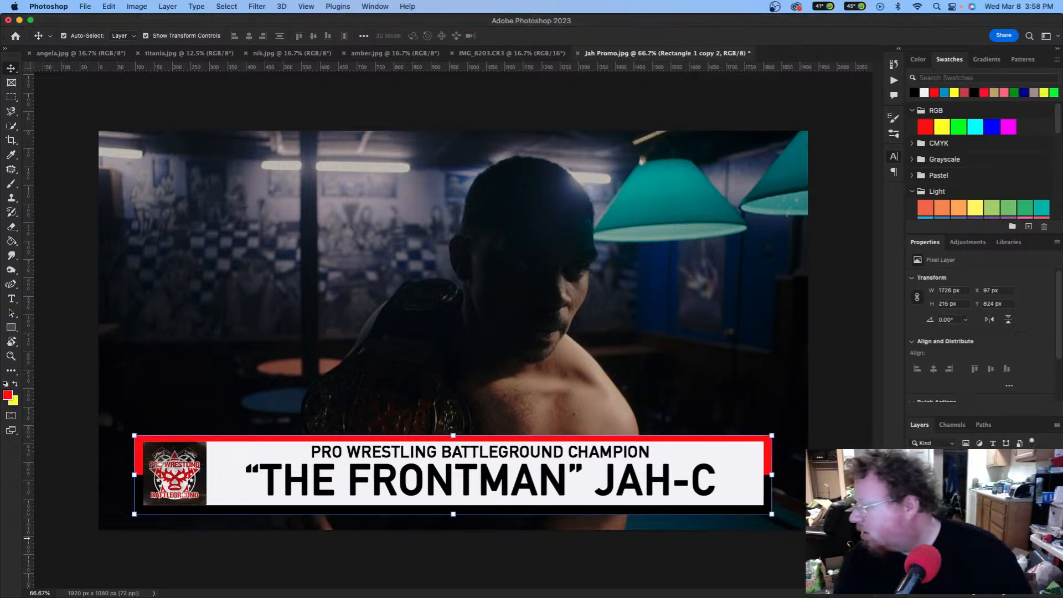
left_click(968, 490, "shift")
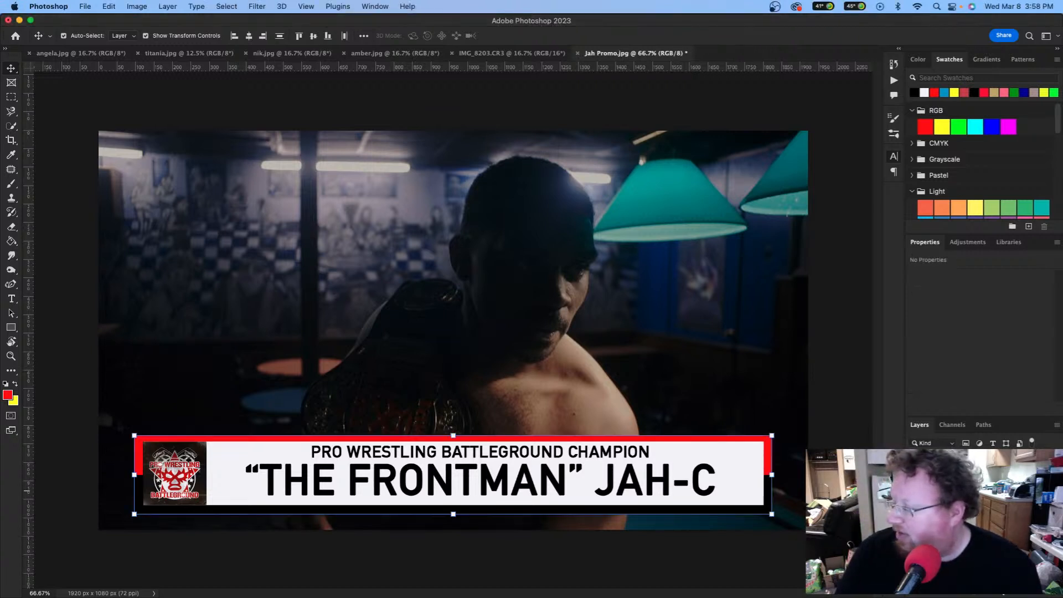
key("super+g")
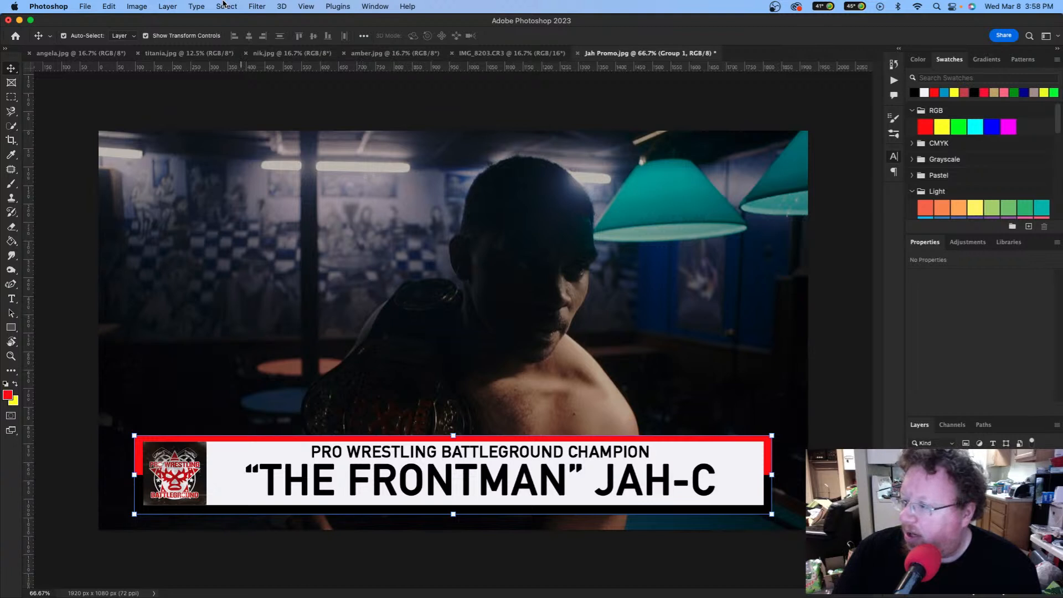
key("super+shift+n")
key("Return")
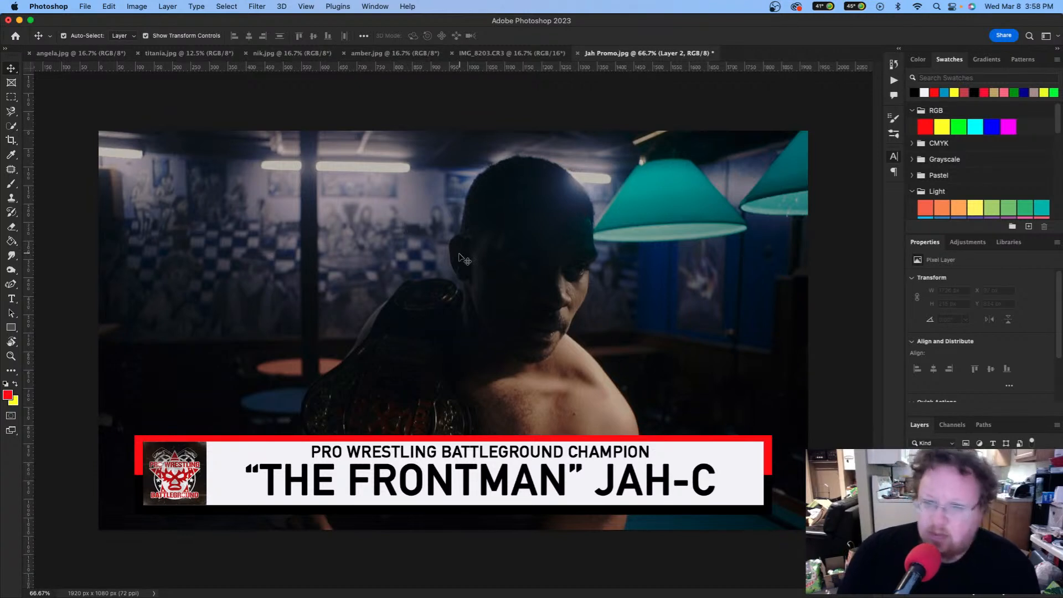
Step: Fill the new layer with 50% gray
key("i")
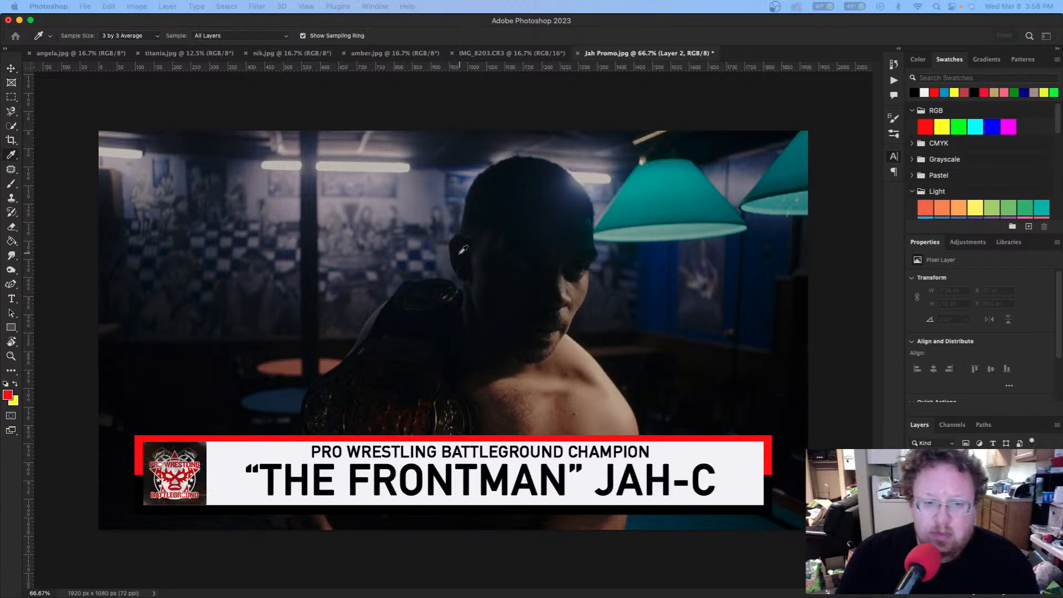
key("shift+F5")
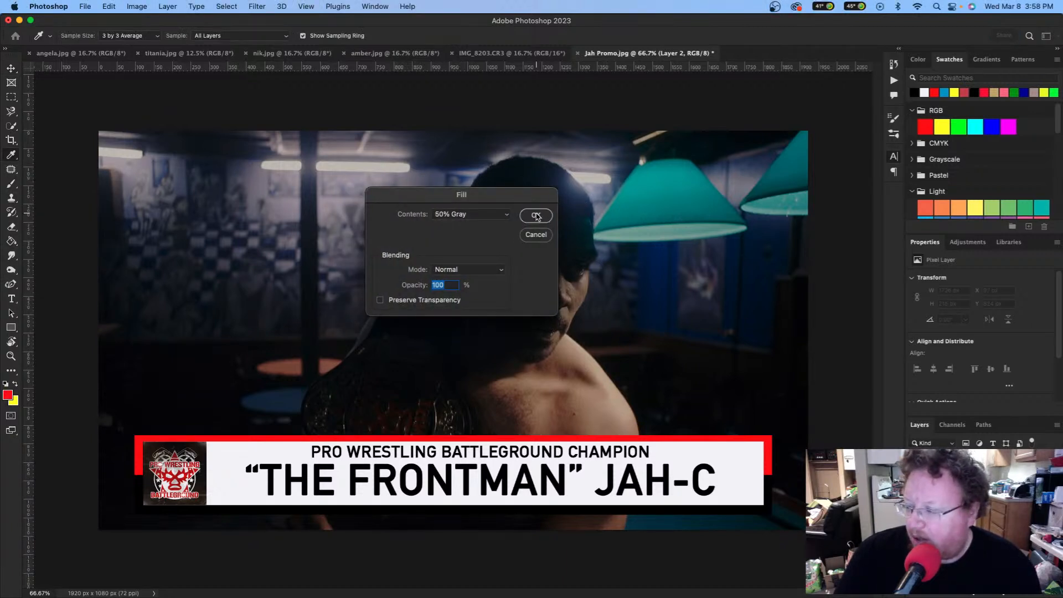
left_click(543, 219)
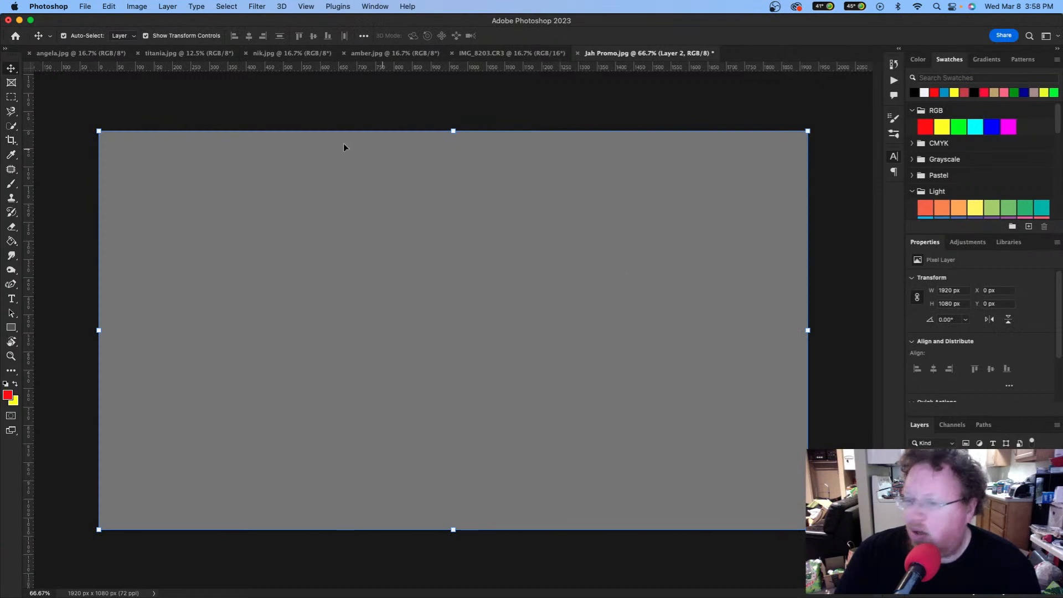
Step: Add uniform monochromatic noise at 322.37% to the gray layer
left_click(227, 6)
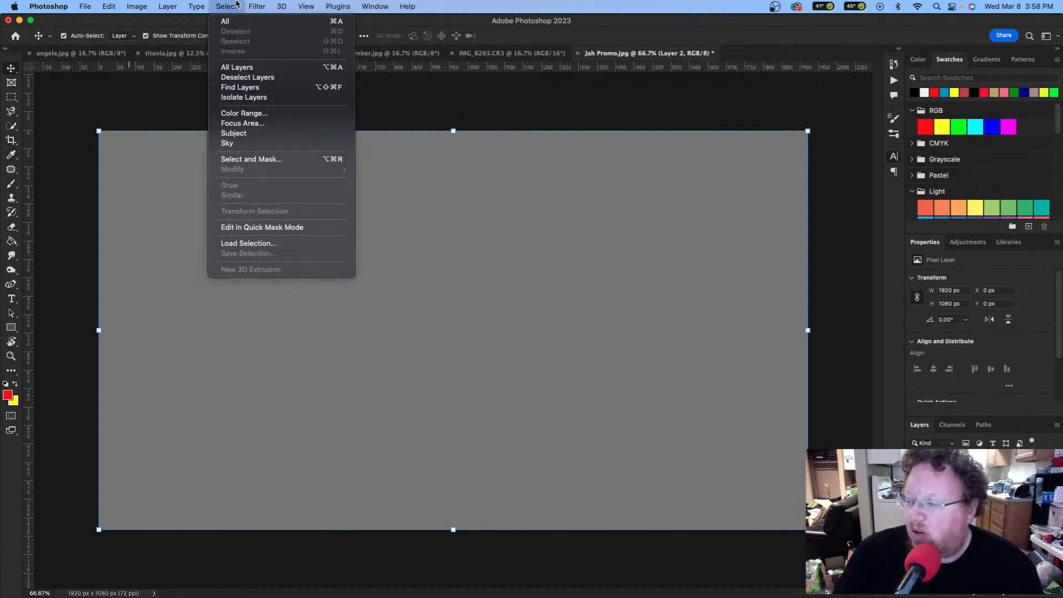
mouse_move(258, 5)
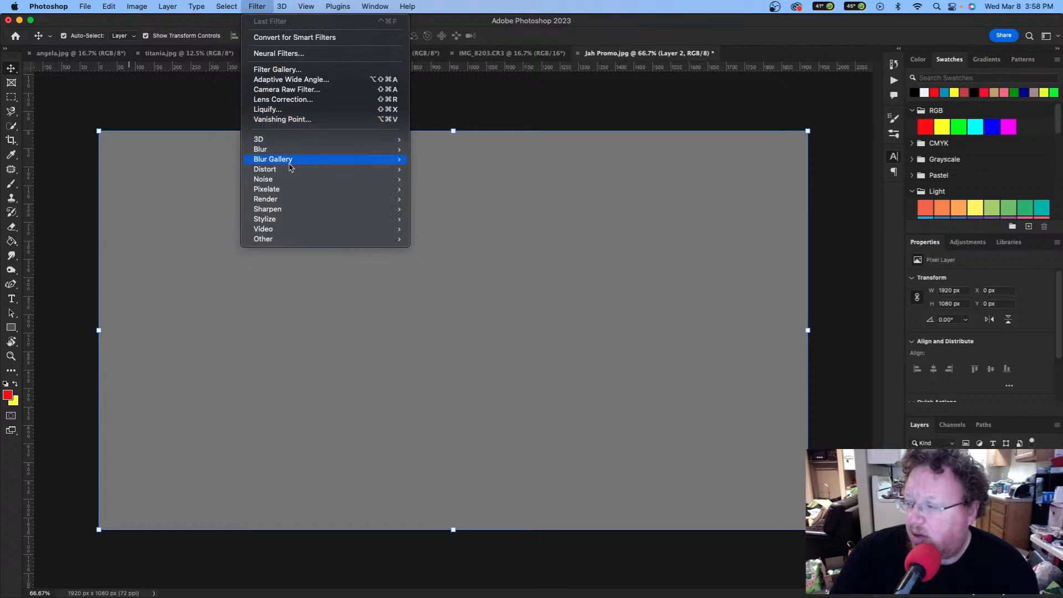
mouse_move(289, 182)
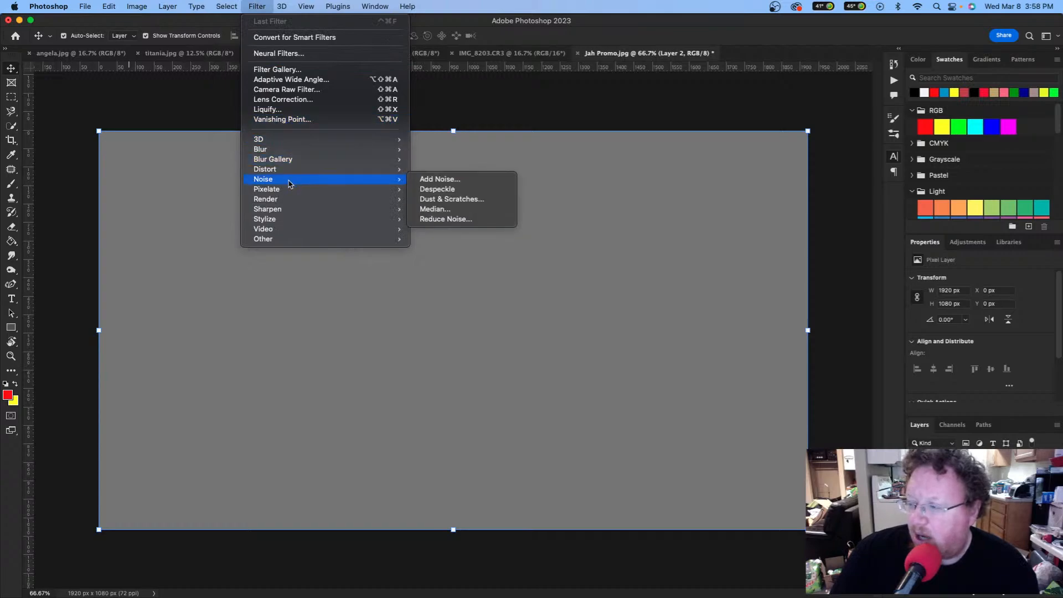
left_click(479, 180)
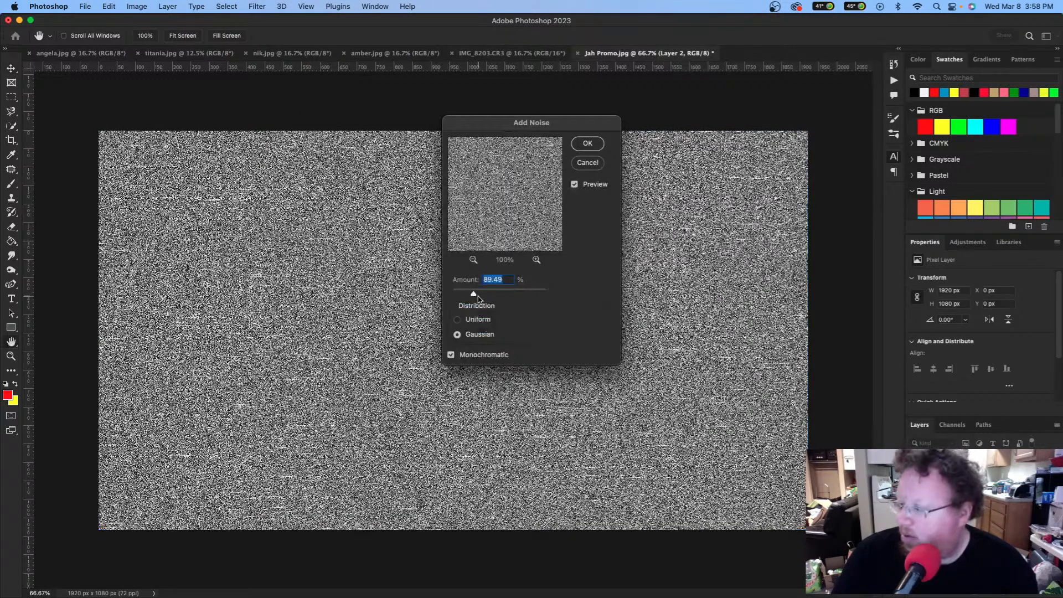
left_click(511, 291)
left_click_drag(511, 294, 528, 294)
left_click(457, 319)
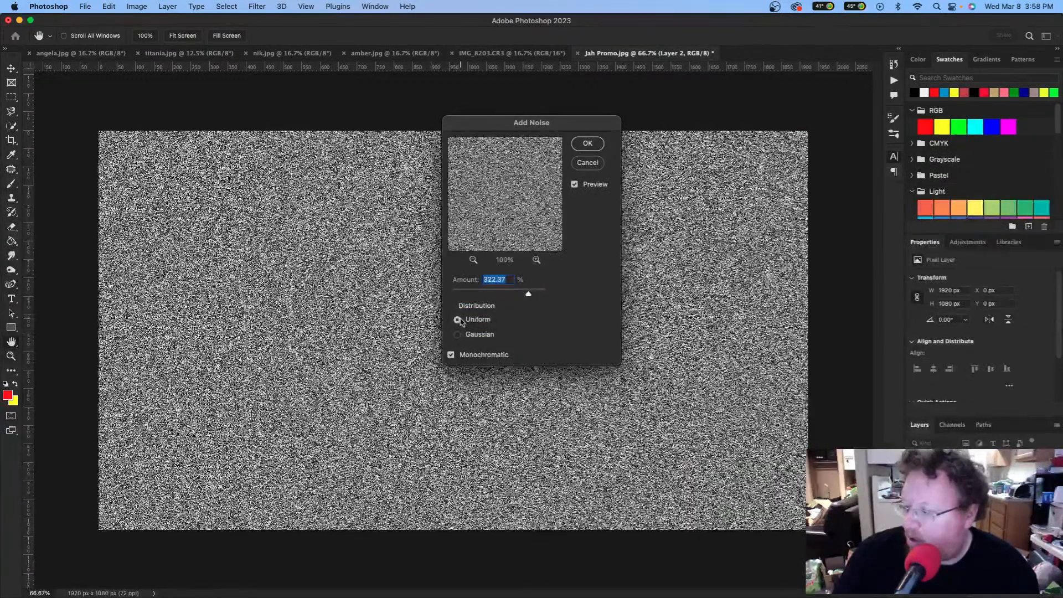
Step: Commit the noise, then apply a Spin radial blur of amount 43
left_click(587, 143)
key("v")
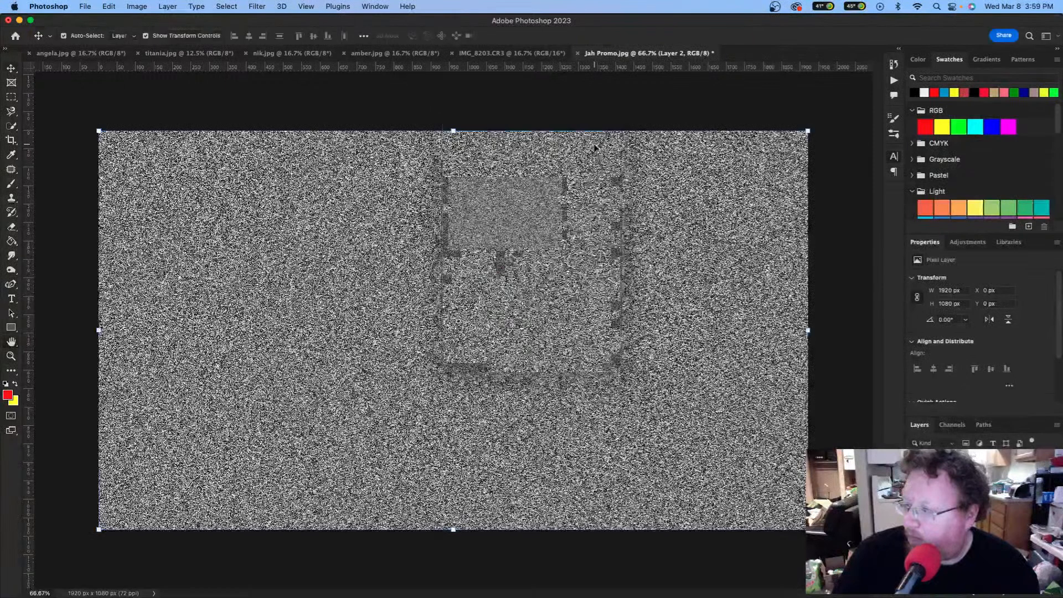
left_click(259, 6)
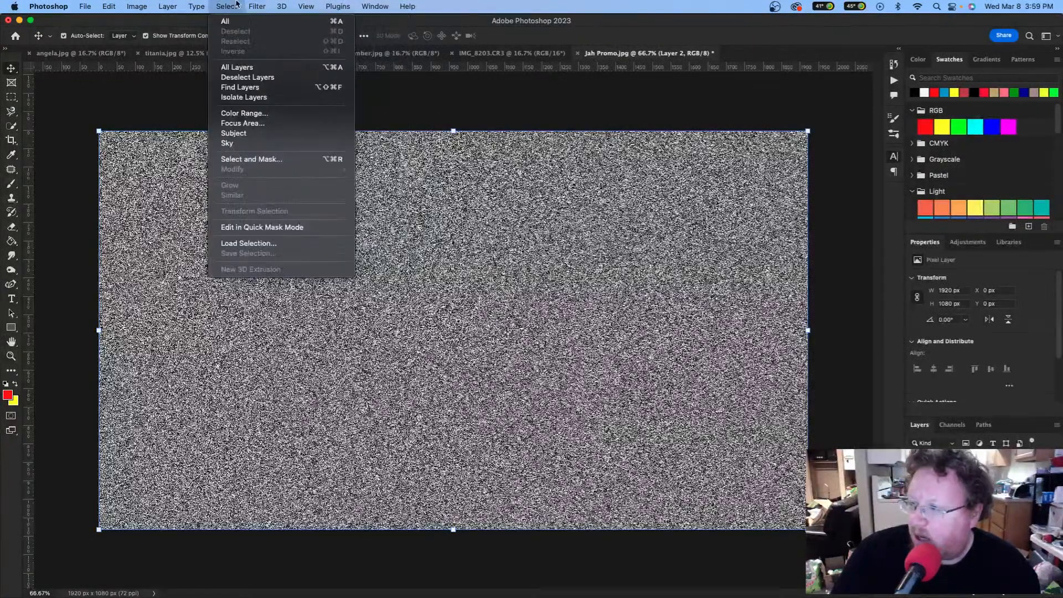
mouse_move(279, 150)
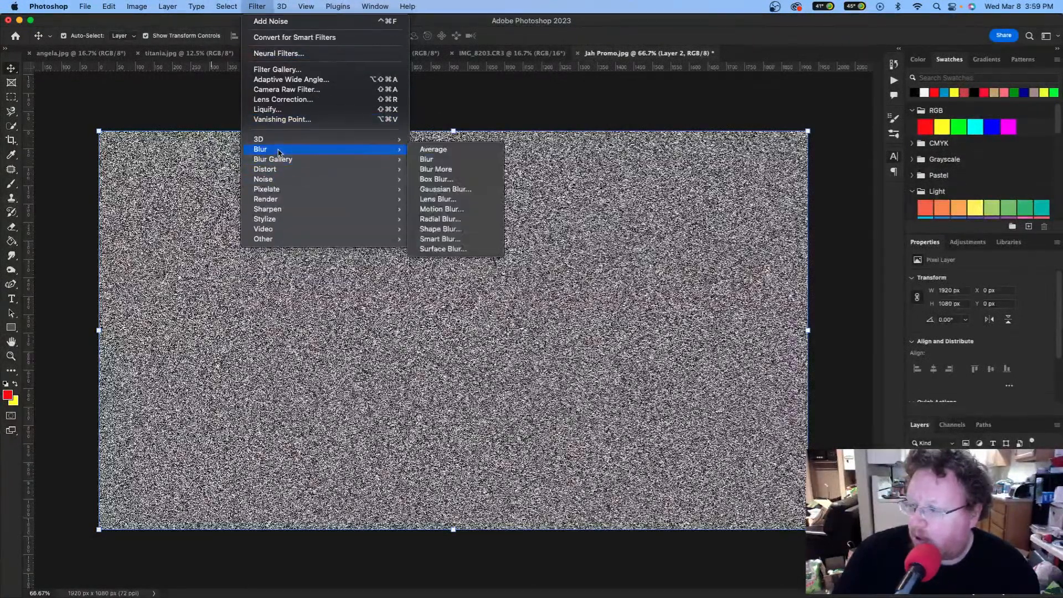
left_click(452, 221)
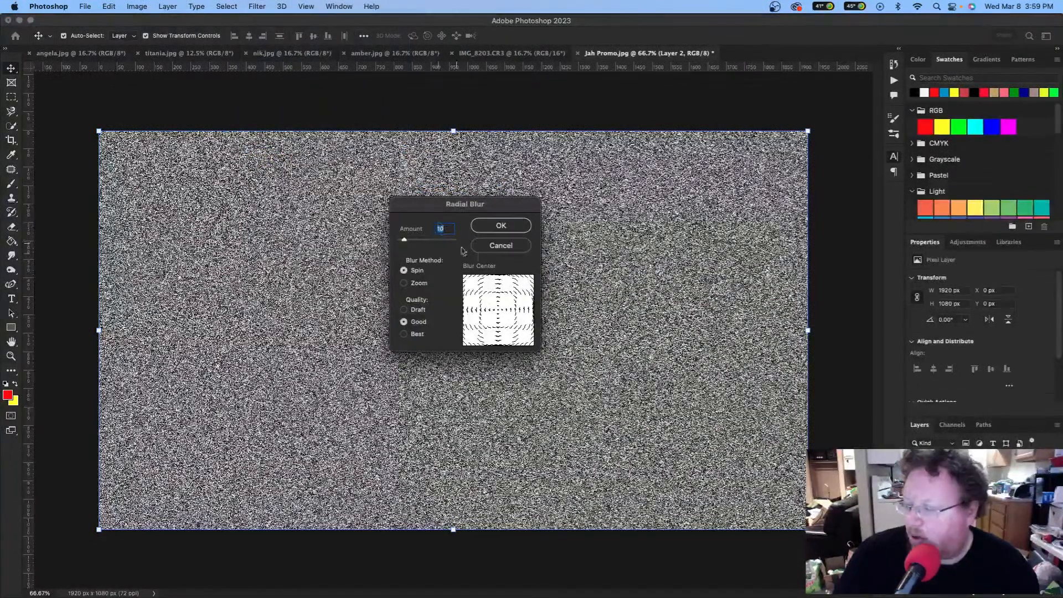
left_click(424, 240)
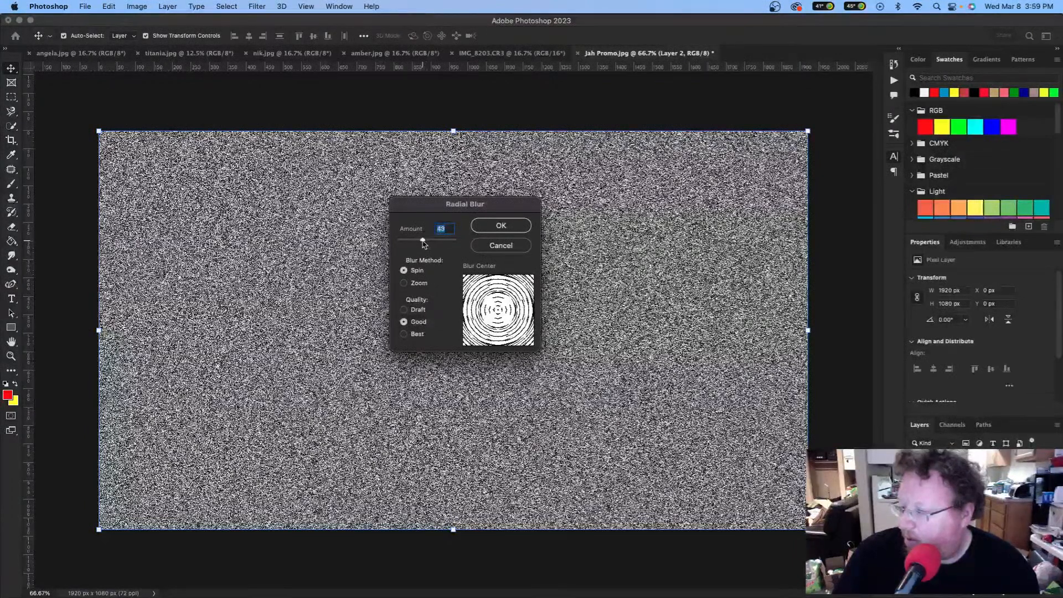
left_click(510, 226)
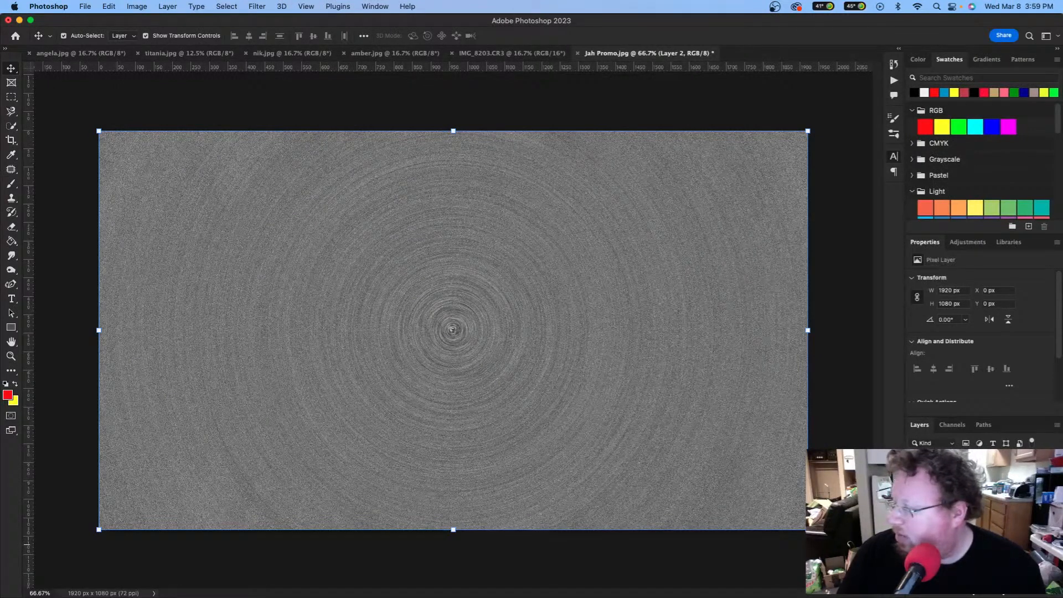
Step: Clip the noise layer to the banner bar and zoom in to inspect it
key("alt+super+g")
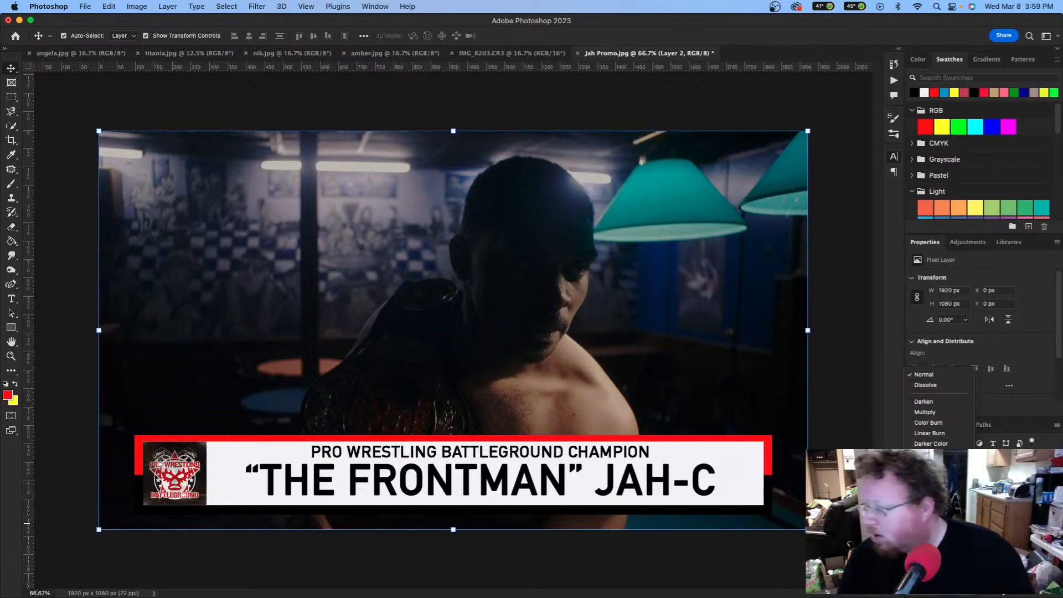
key("Escape")
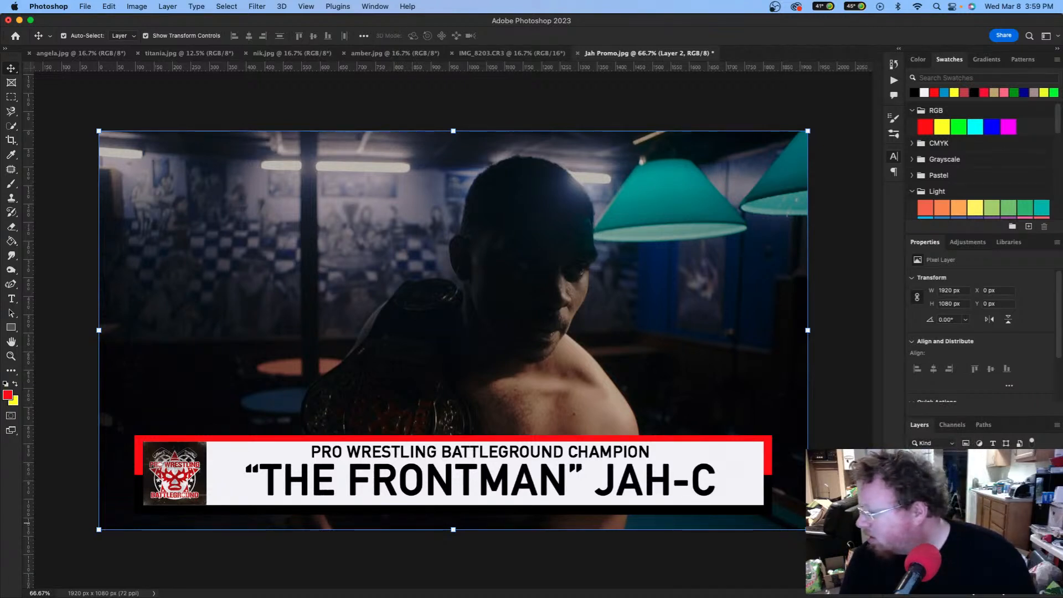
left_click(939, 459)
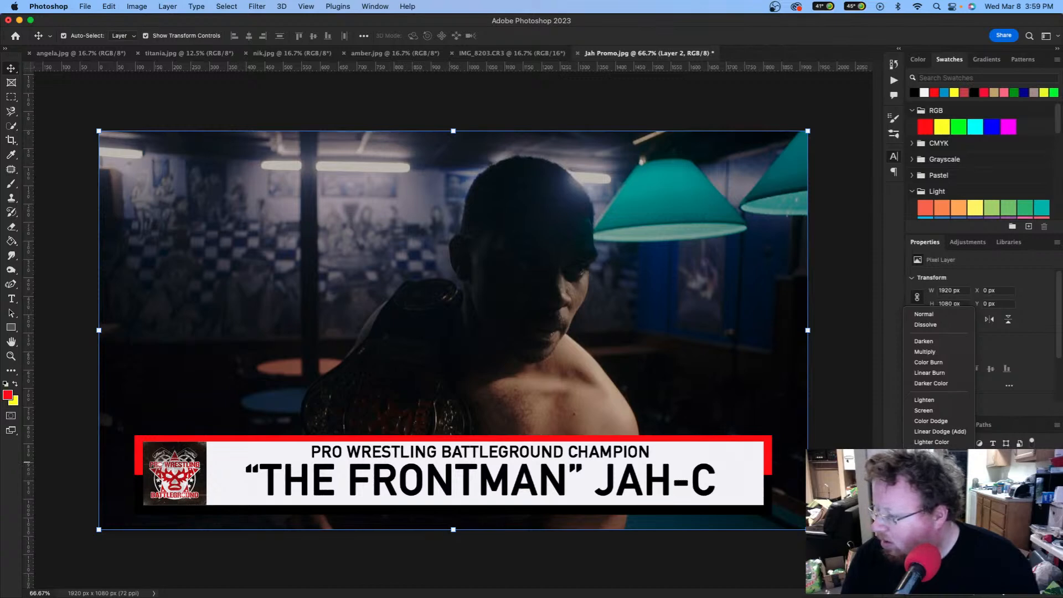
left_click(939, 465)
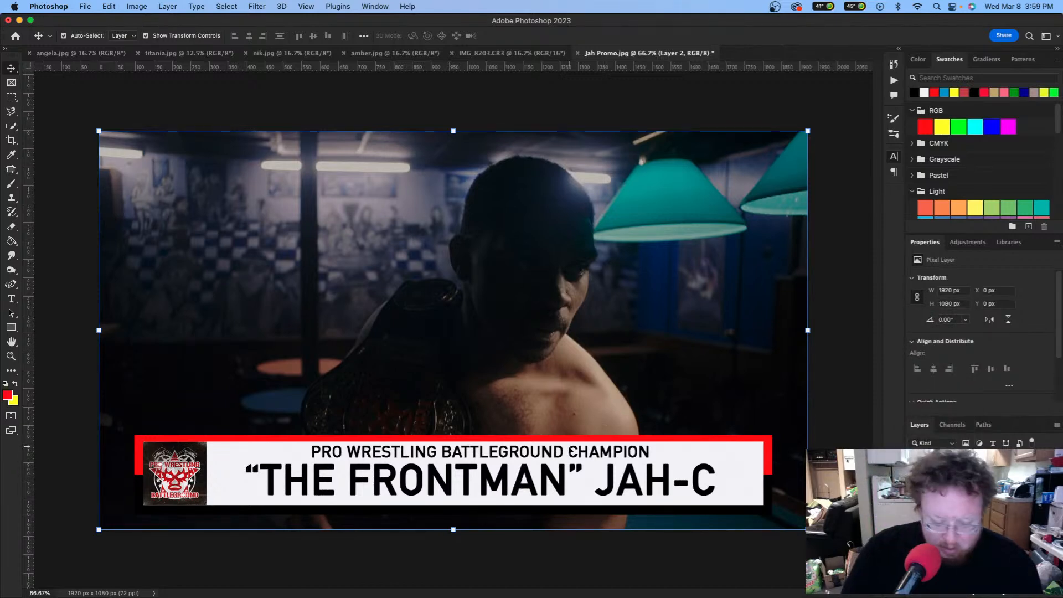
scroll(570, 451, "up", 6)
scroll(560, 441, "left", 10)
scroll(560, 441, "down", 3)
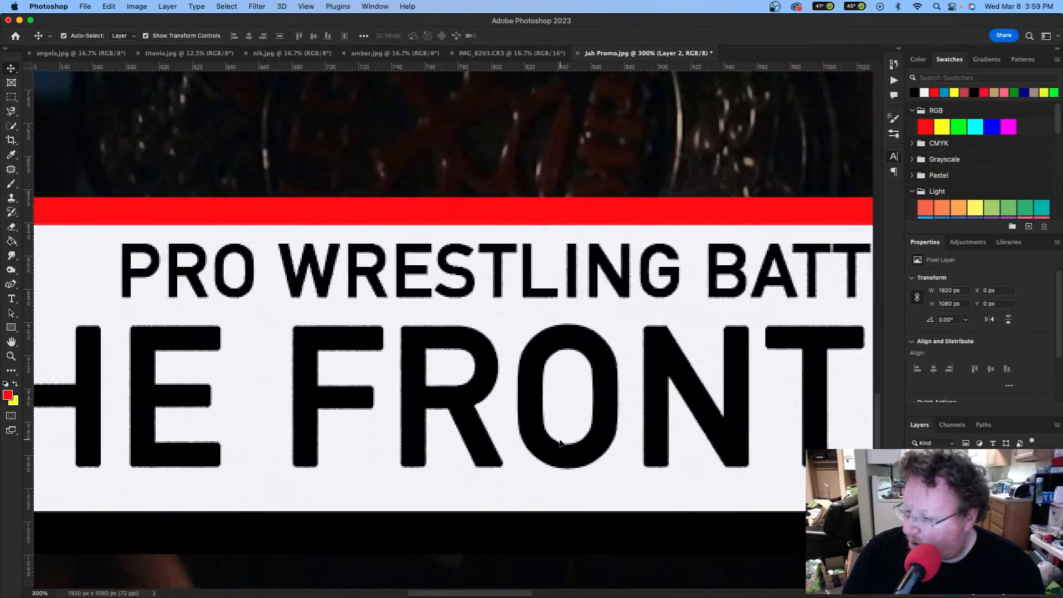
scroll(560, 441, "left", 4)
scroll(560, 441, "down", 2)
scroll(560, 442, "left", 12)
scroll(560, 443, "up", 2)
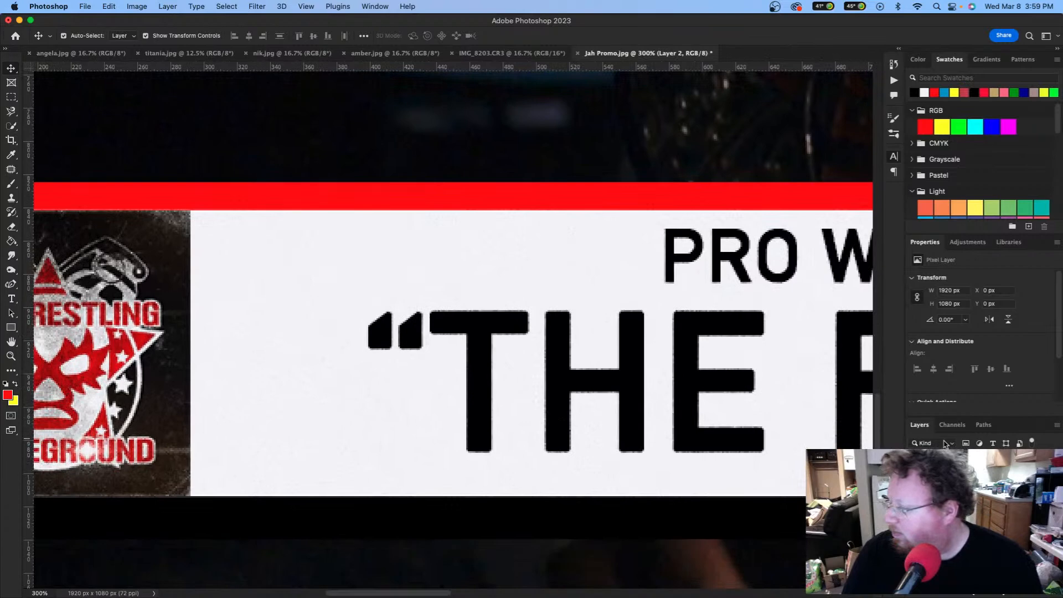
Step: Set the noise layer's blend mode to Multiply and fit the image on screen
left_click(935, 455)
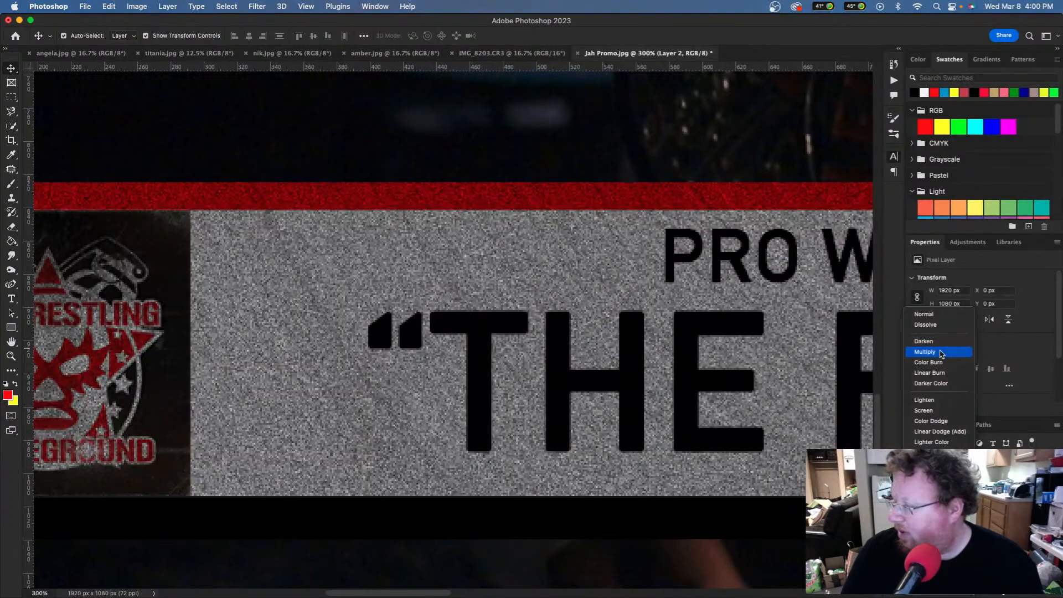
left_click(940, 352)
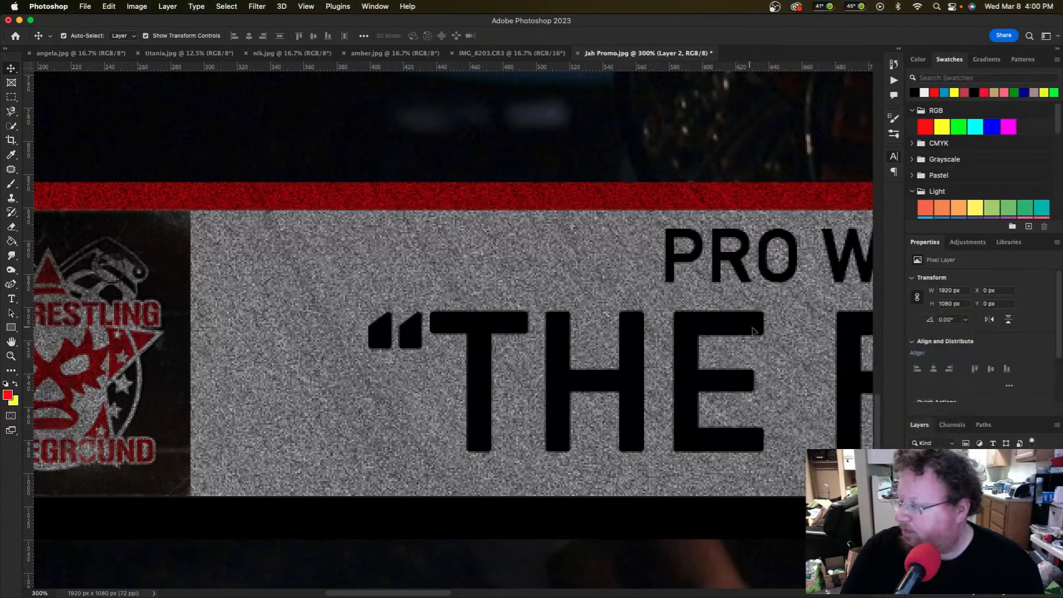
key("super+minus")
key("super+0")
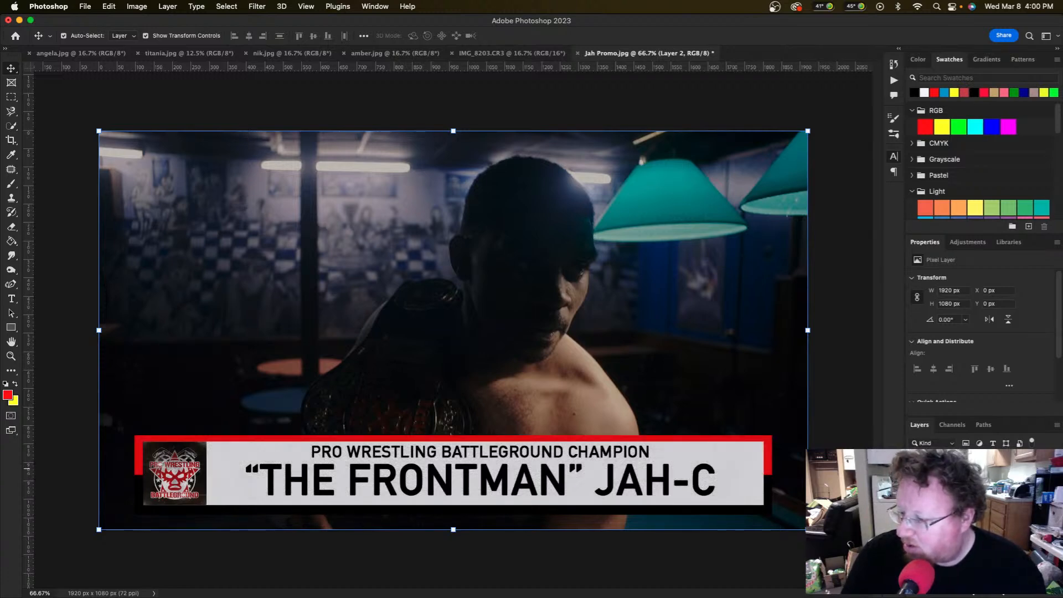
key("z")
left_click(235, 453)
left_click(232, 452)
left_click(252, 444)
key("v")
scroll(305, 404, "down", 4)
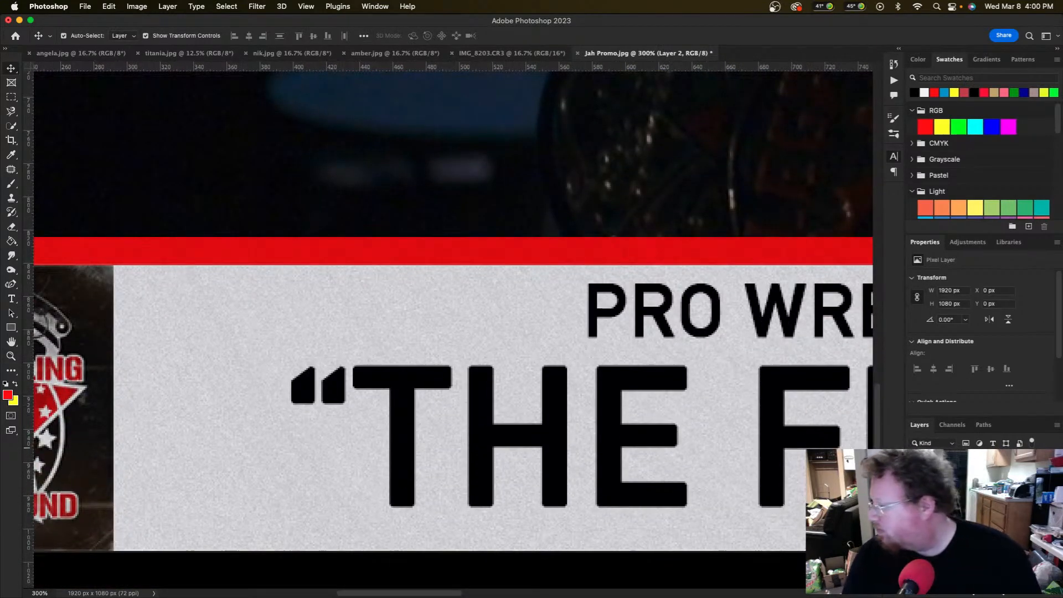
left_click(932, 458)
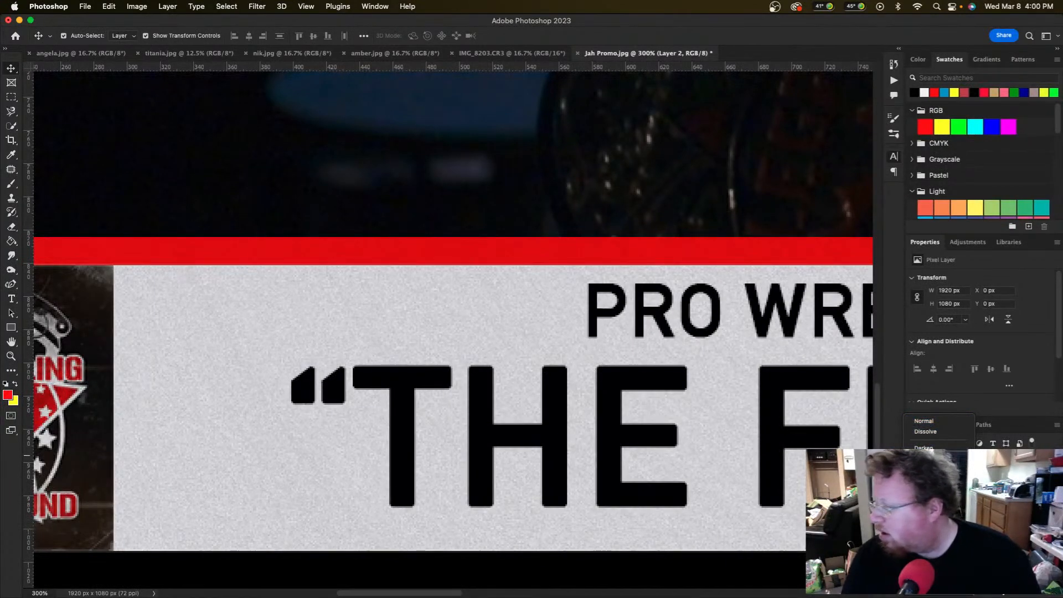
scroll(330, 315, "left", 10)
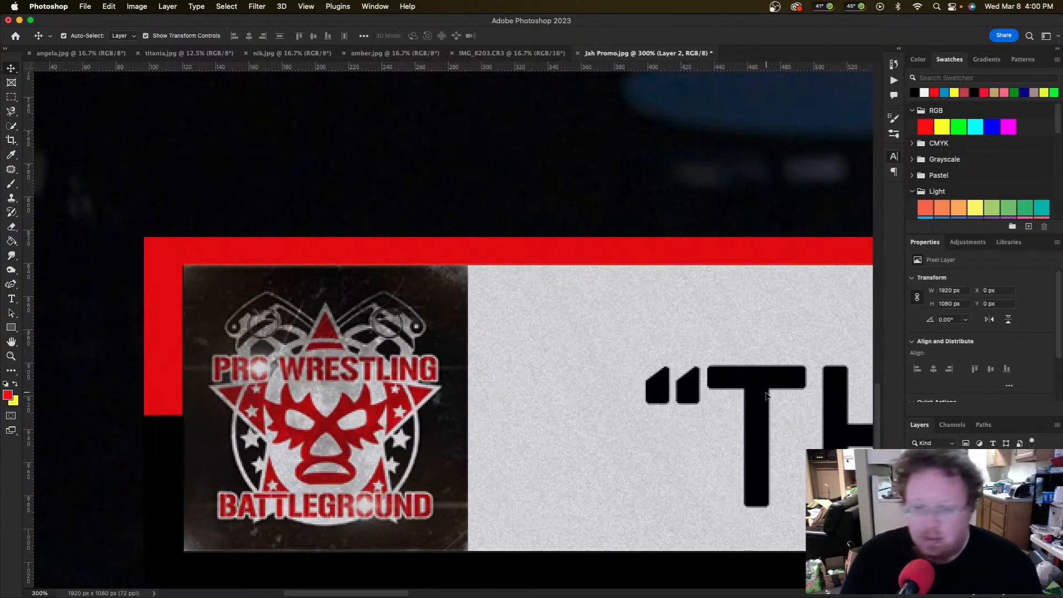
scroll(766, 396, "right", 3)
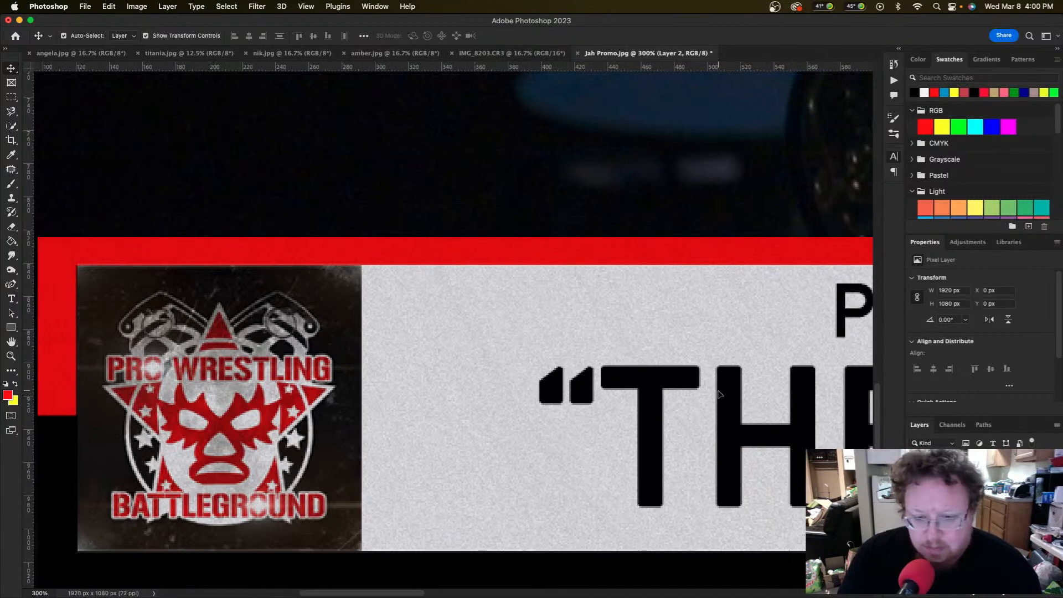
scroll(718, 394, "right", 10)
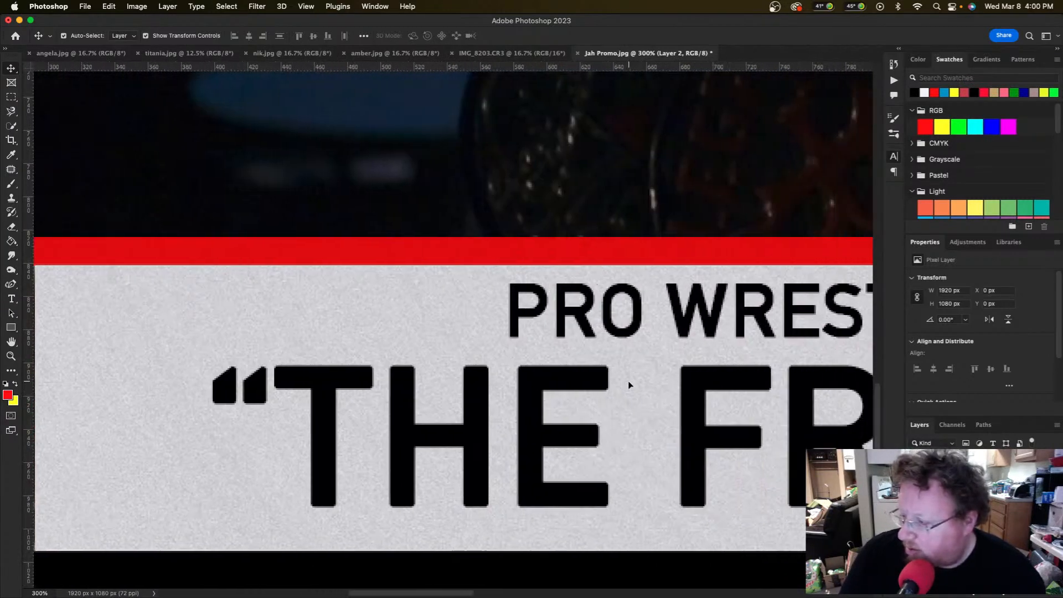
scroll(631, 385, "right", 3)
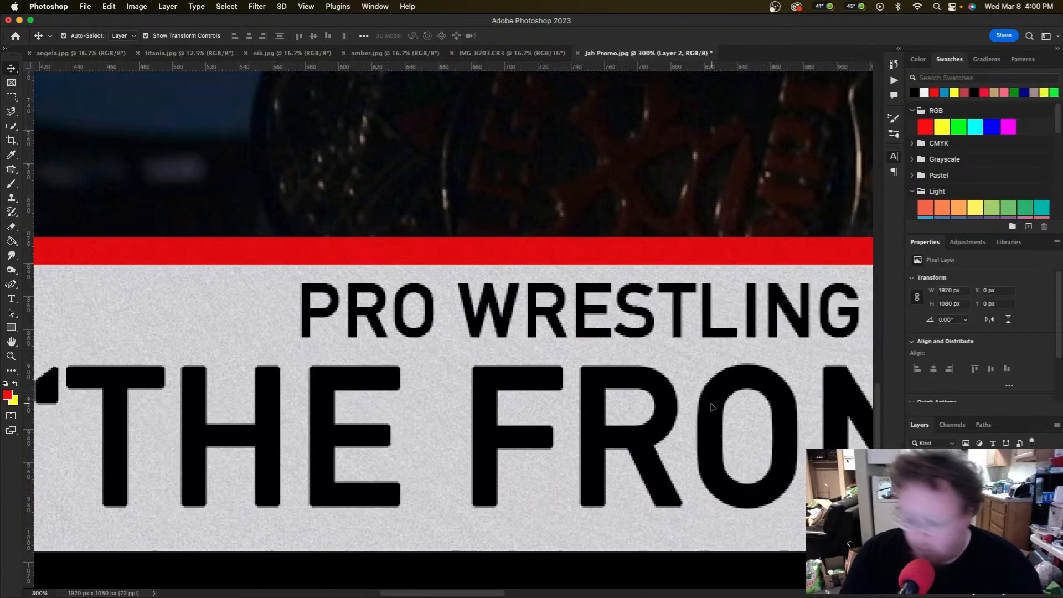
key("super+minus")
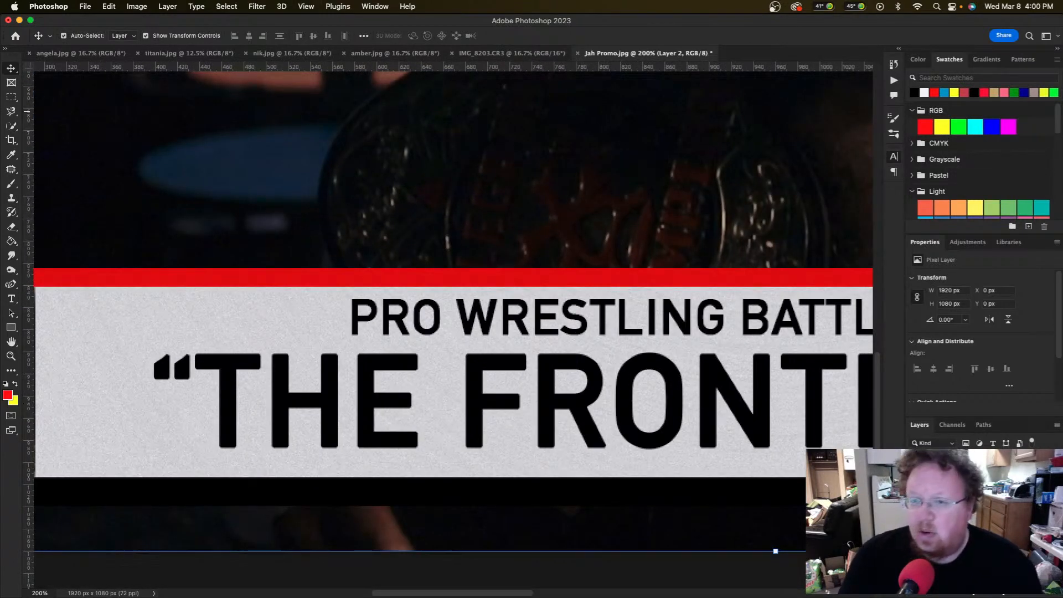
key("super+Tab")
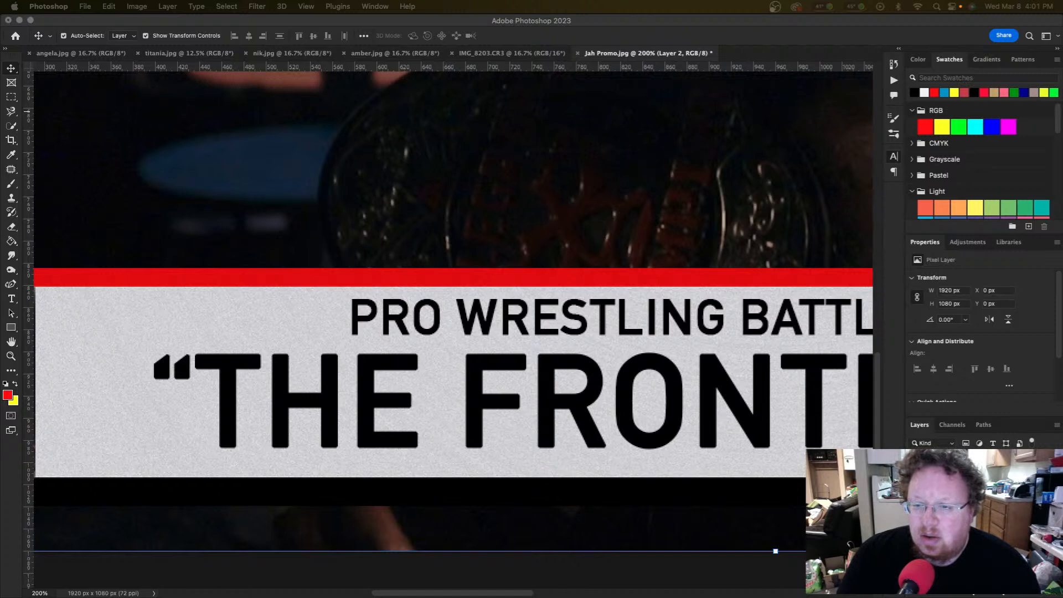
Step: Rotate the paper texture sideways, stretch it across the banner, and clip it to the banner band
left_click(364, 423)
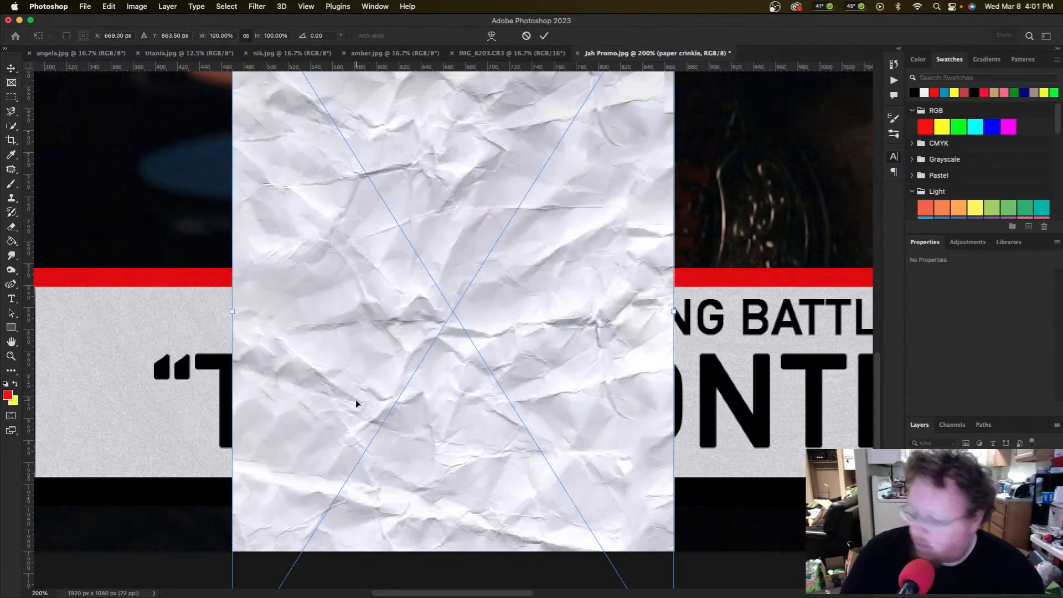
key("super+minus")
key("super+minus")
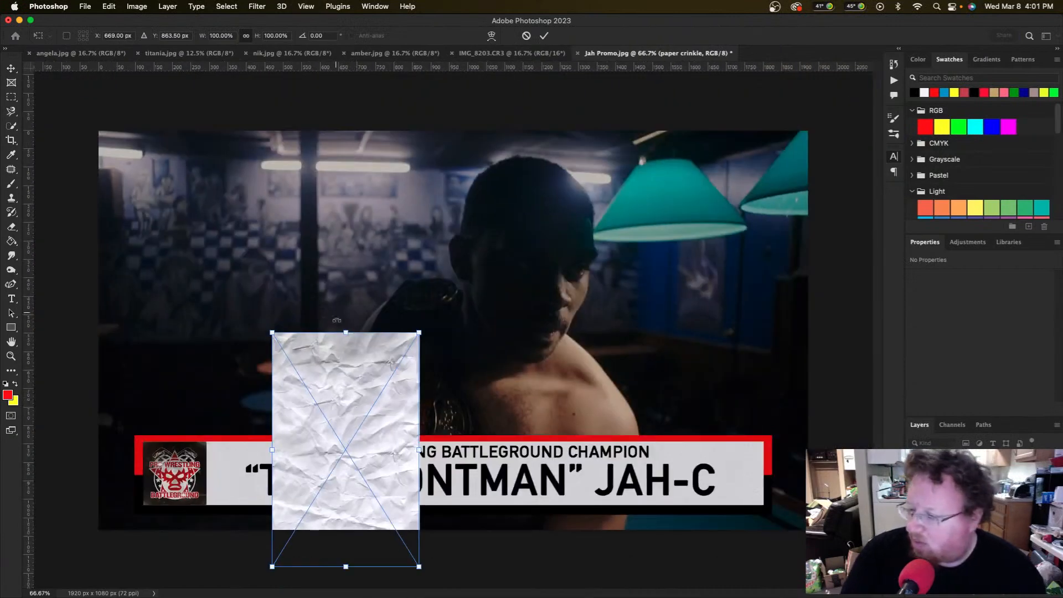
left_click_drag(429, 321, 471, 533)
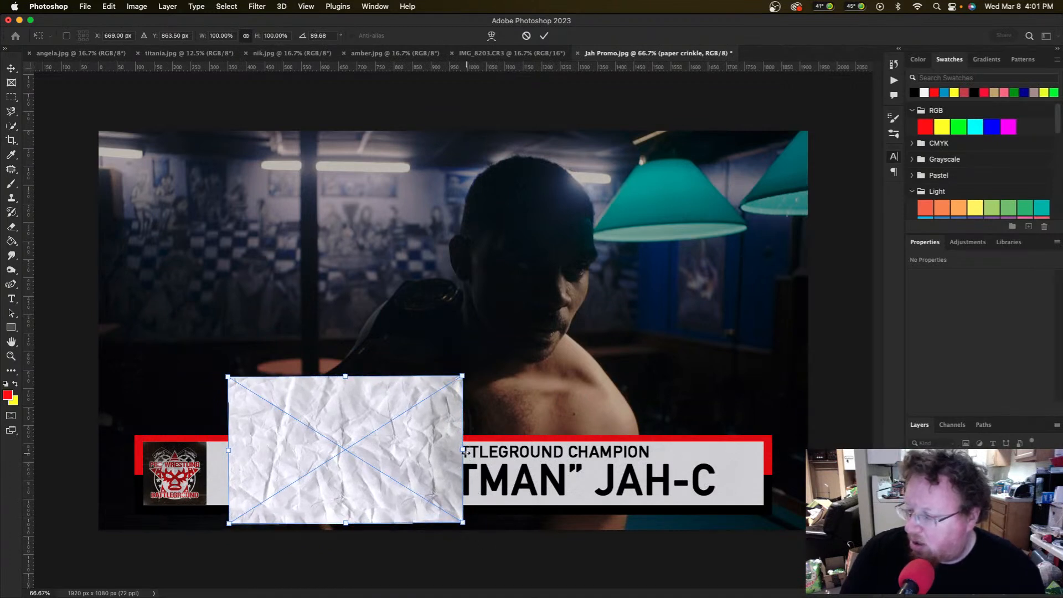
left_click_drag(465, 454, 811, 461)
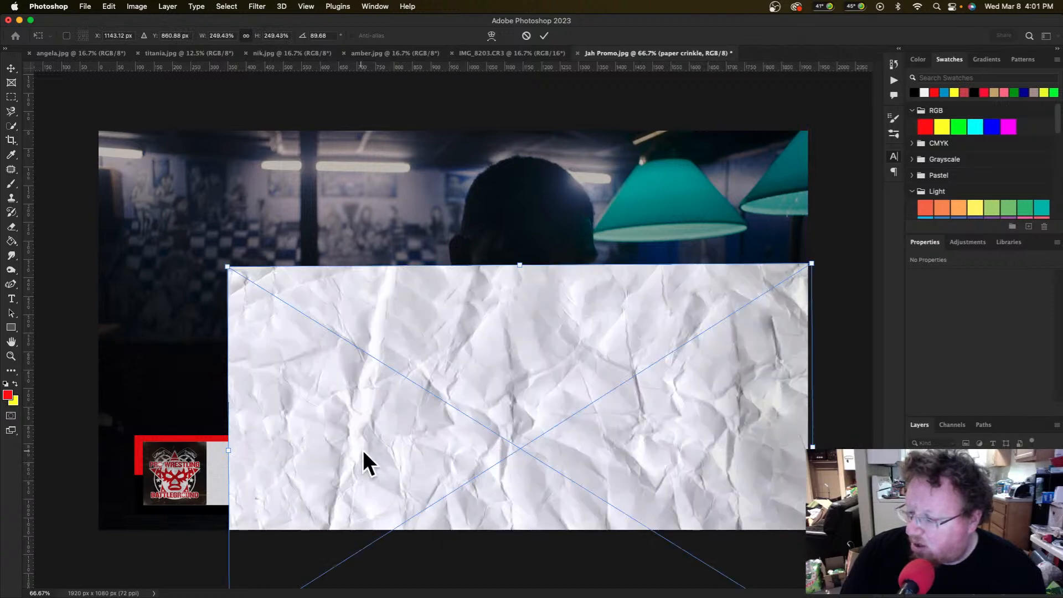
left_click_drag(228, 449, 93, 451)
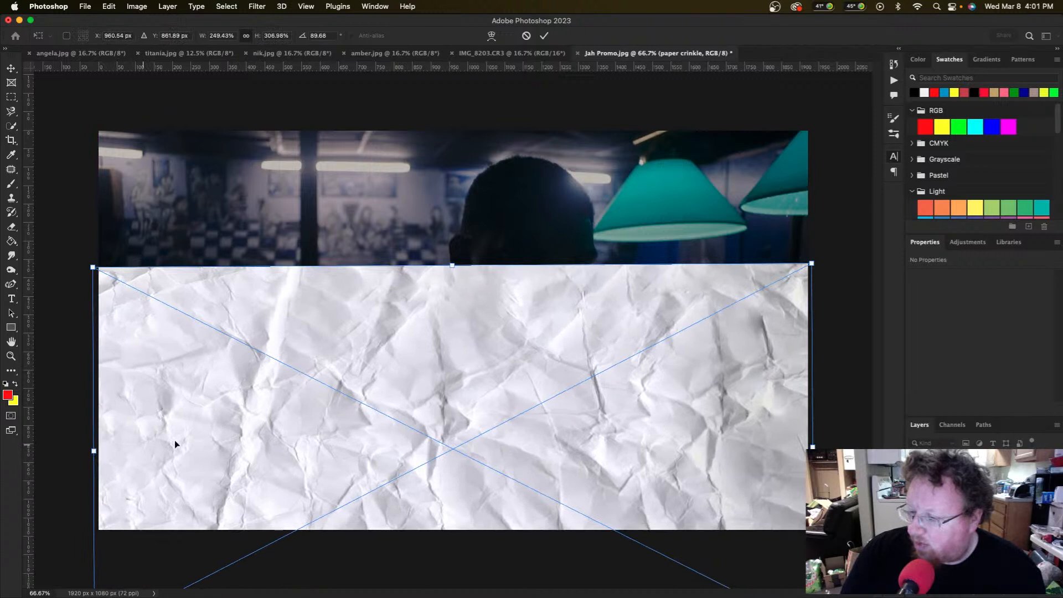
key("Return")
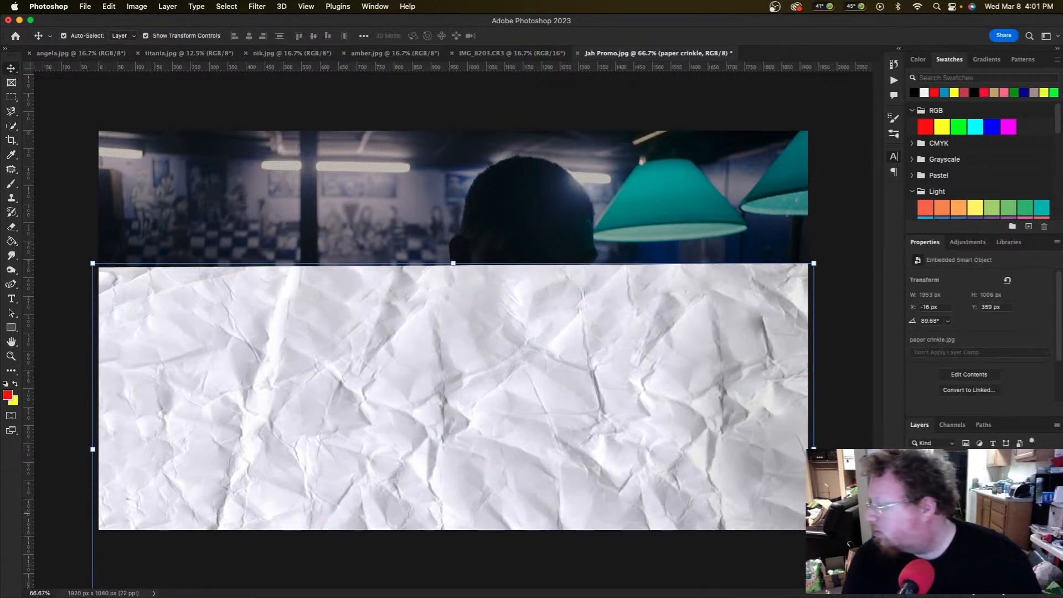
key("super+alt+g")
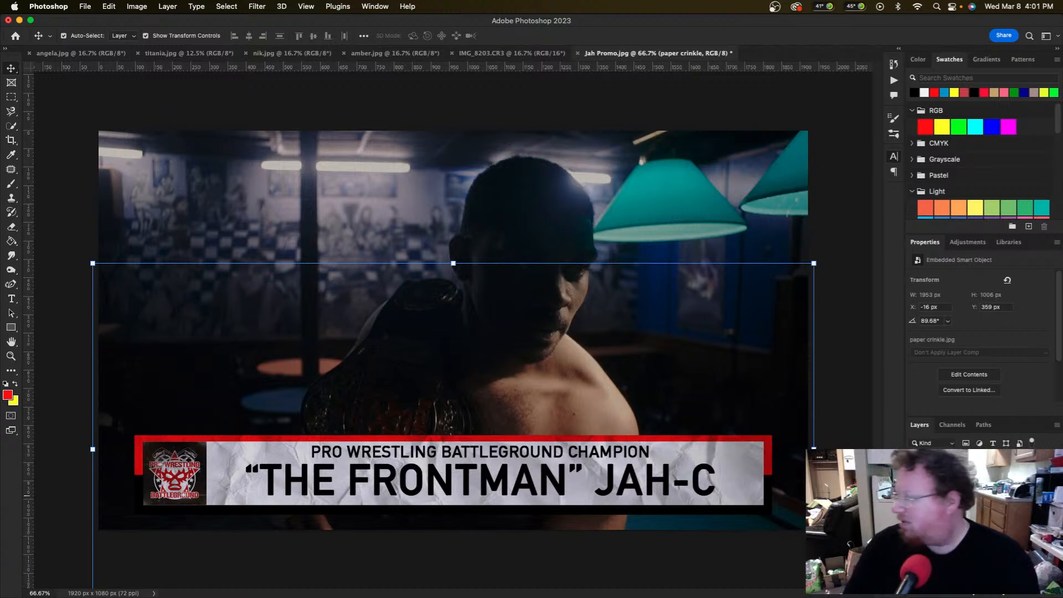
left_click(968, 507)
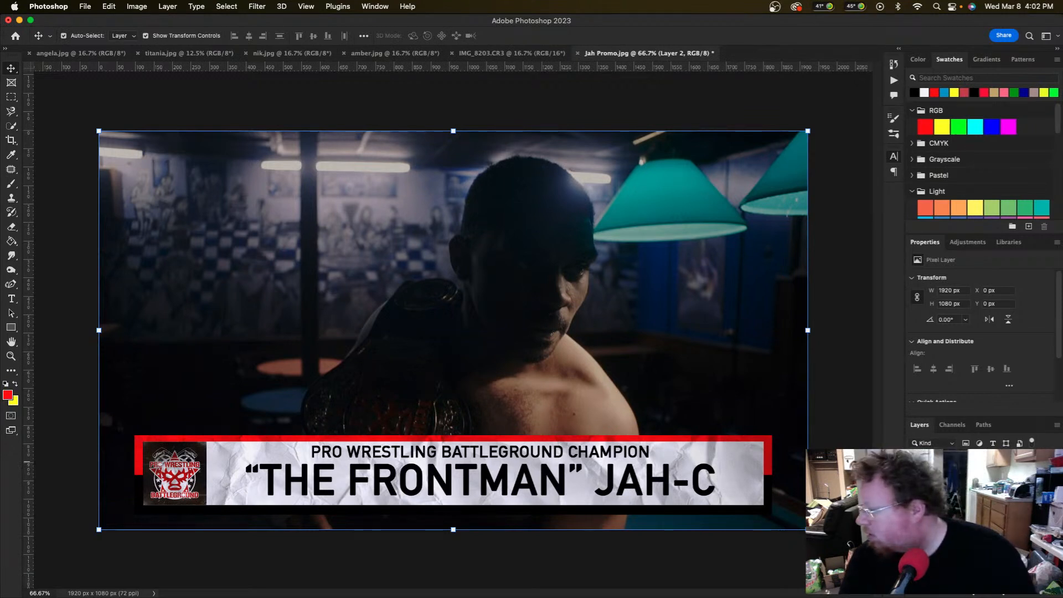
key("super")
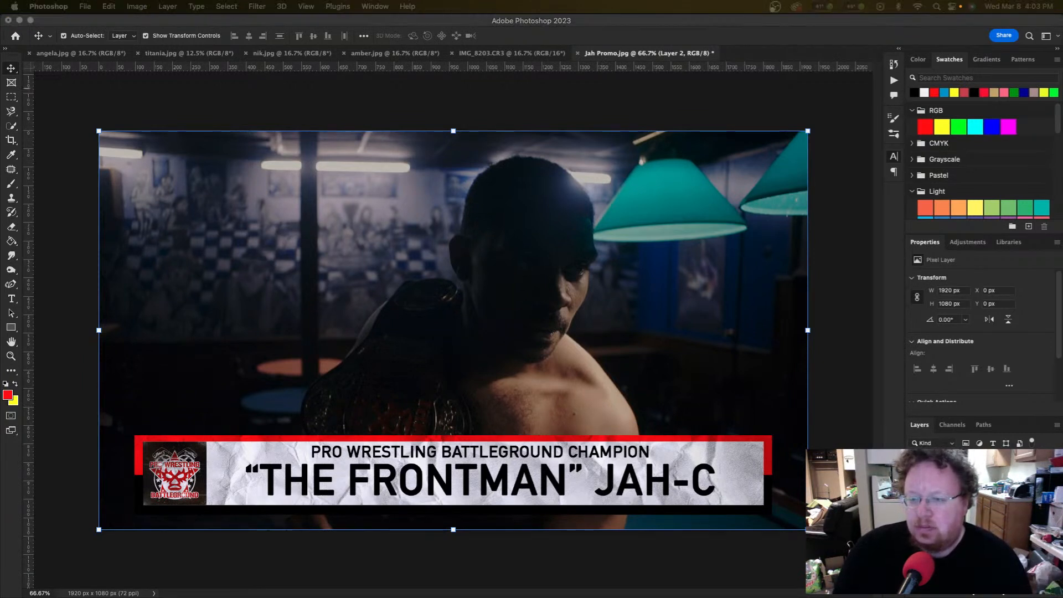
Step: Place the leather 'book copy' texture, rotate it 89.44°, scale it to frame width, and clip it
left_click_drag(173, 257, 308, 311)
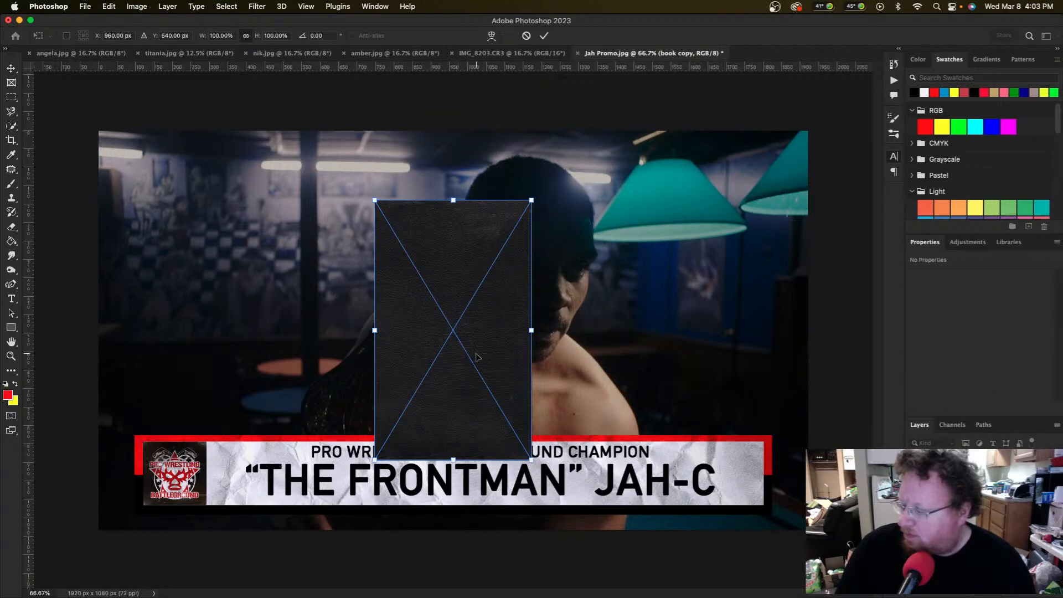
left_click_drag(545, 197, 804, 459)
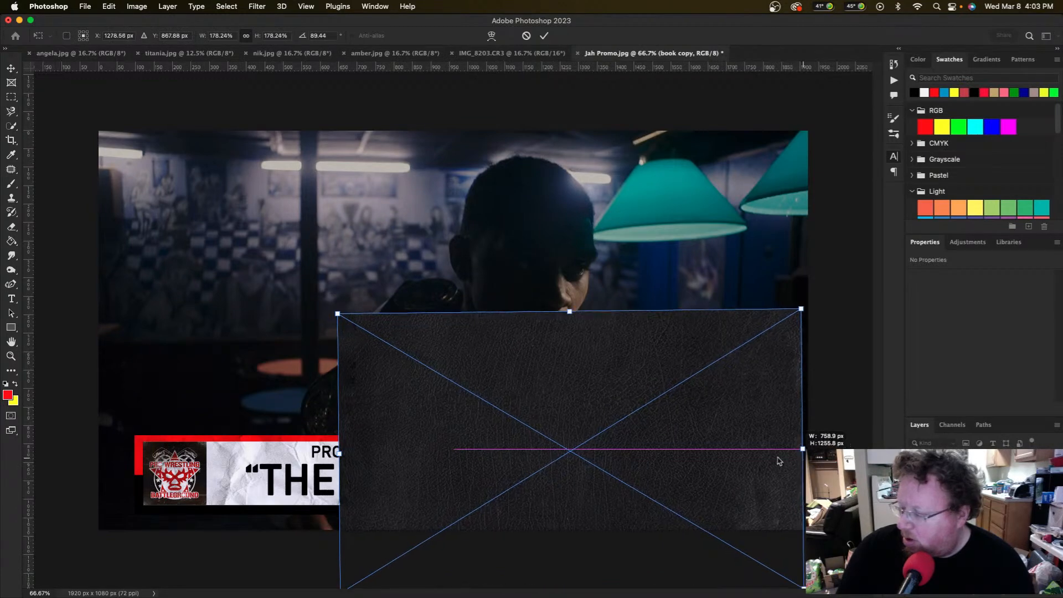
left_click_drag(339, 454, 105, 453)
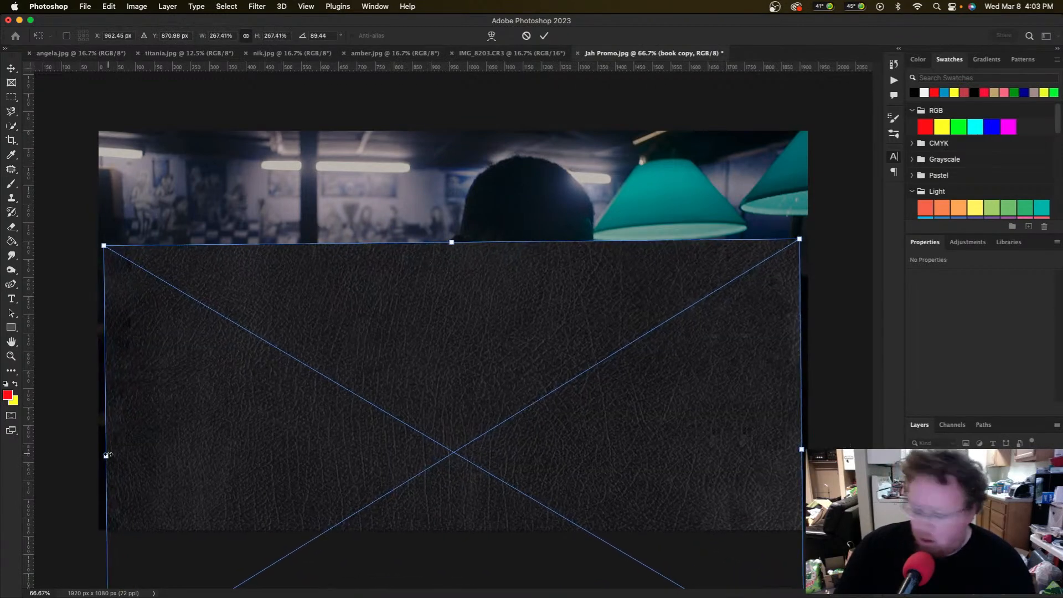
key("Return")
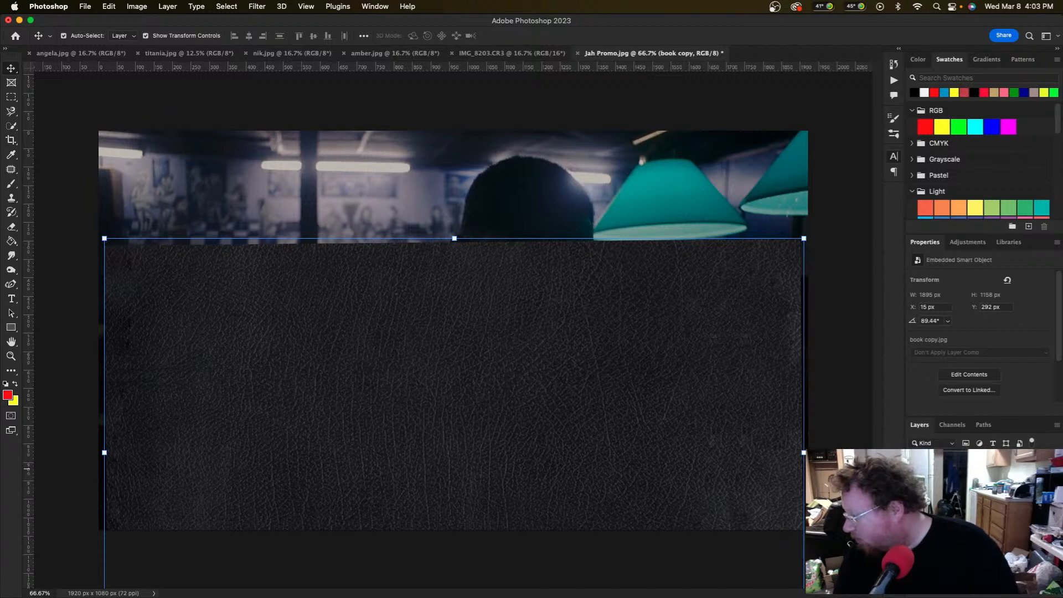
key("alt+super+g")
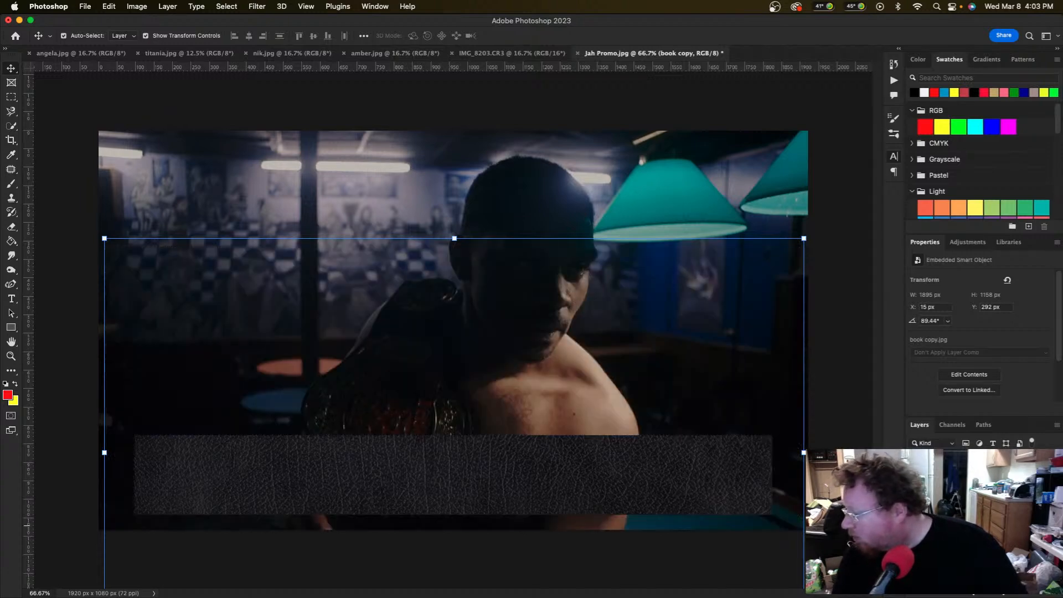
Step: Switch the leather layer to a darkening blend mode so the banner shows faintly through
key("shift+plus")
key("shift+plus")
key("shift+plus")
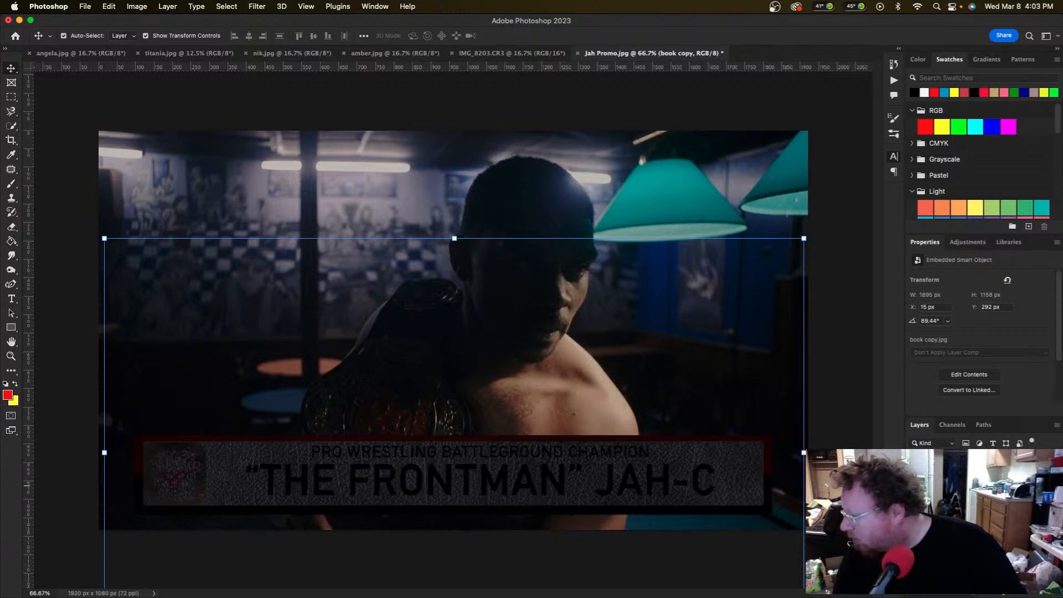
scroll(938, 493, "down", 4)
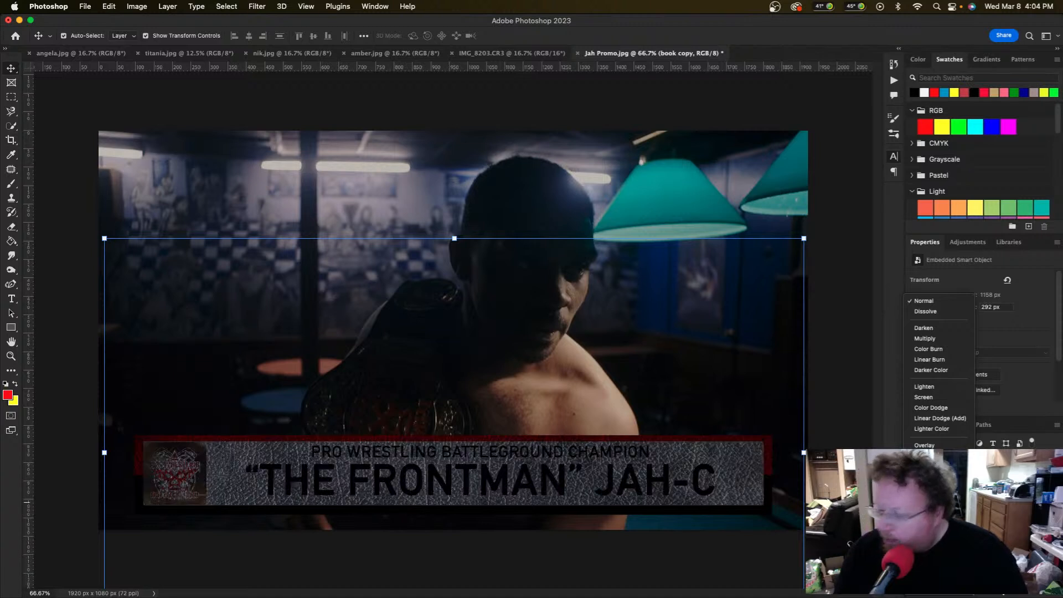
key("Escape")
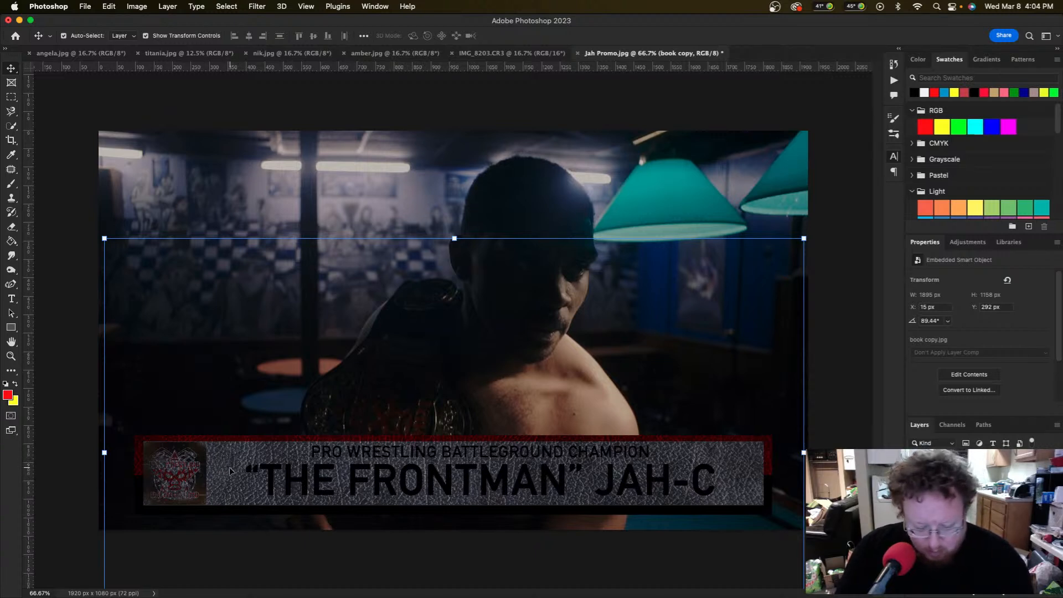
key("m")
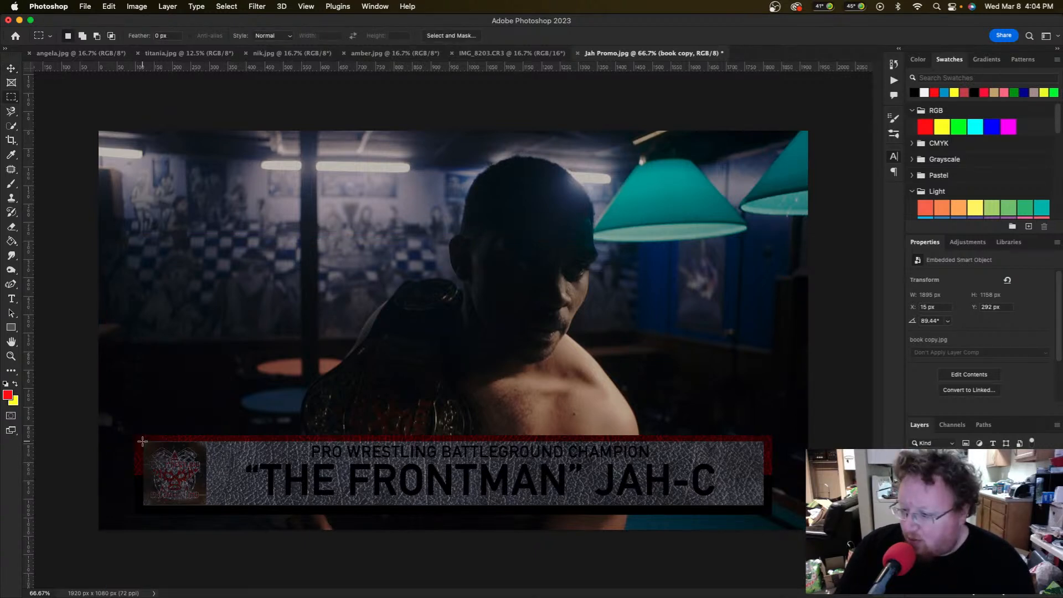
Step: Mask the leather off the banner's inner panel and logo, leaving only the red frame
left_click_drag(145, 441, 762, 505)
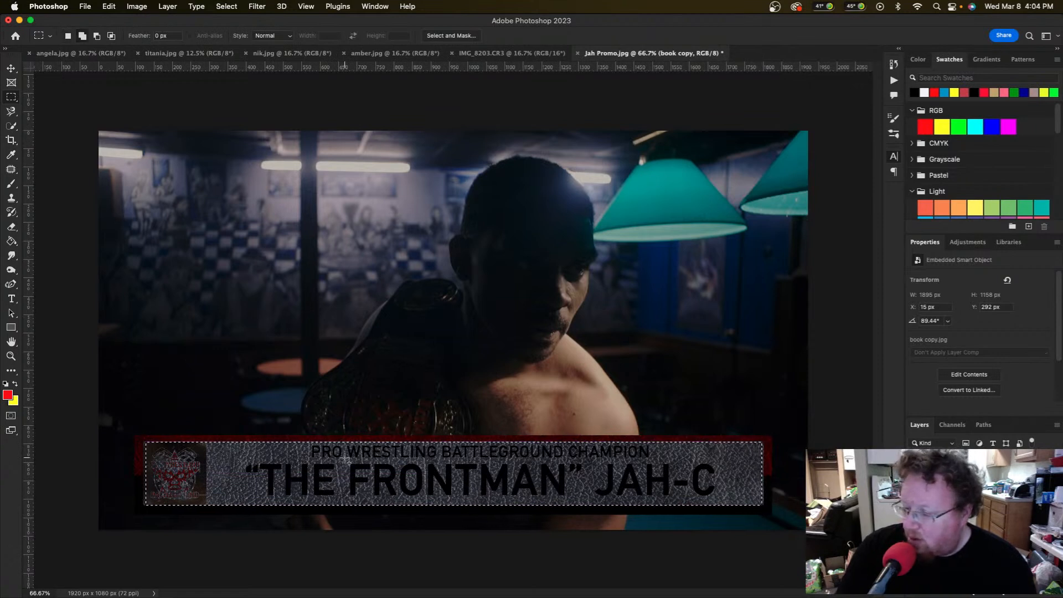
left_click_drag(143, 443, 169, 506)
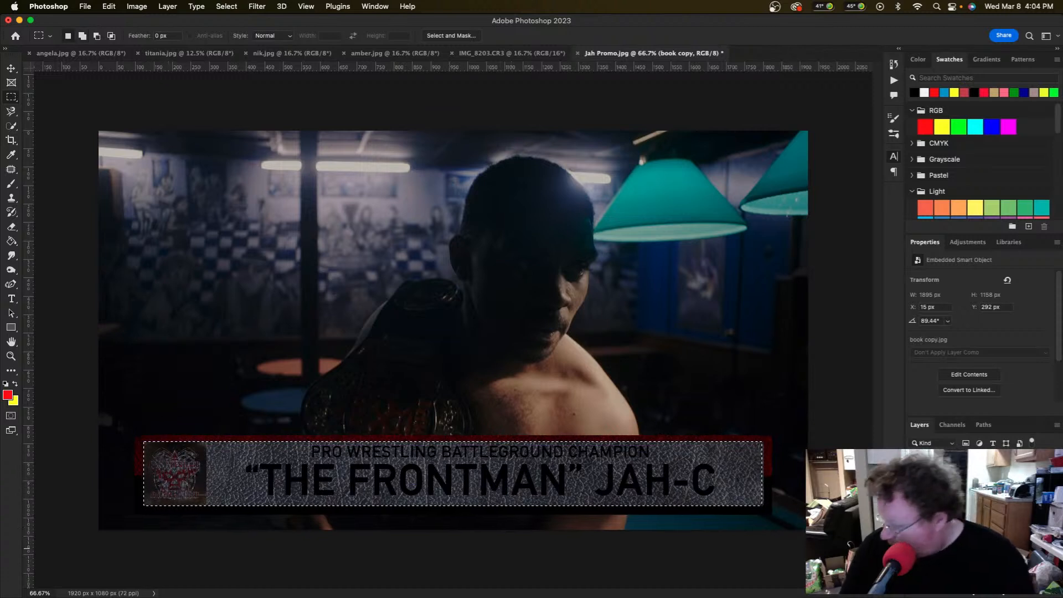
left_click(983, 587)
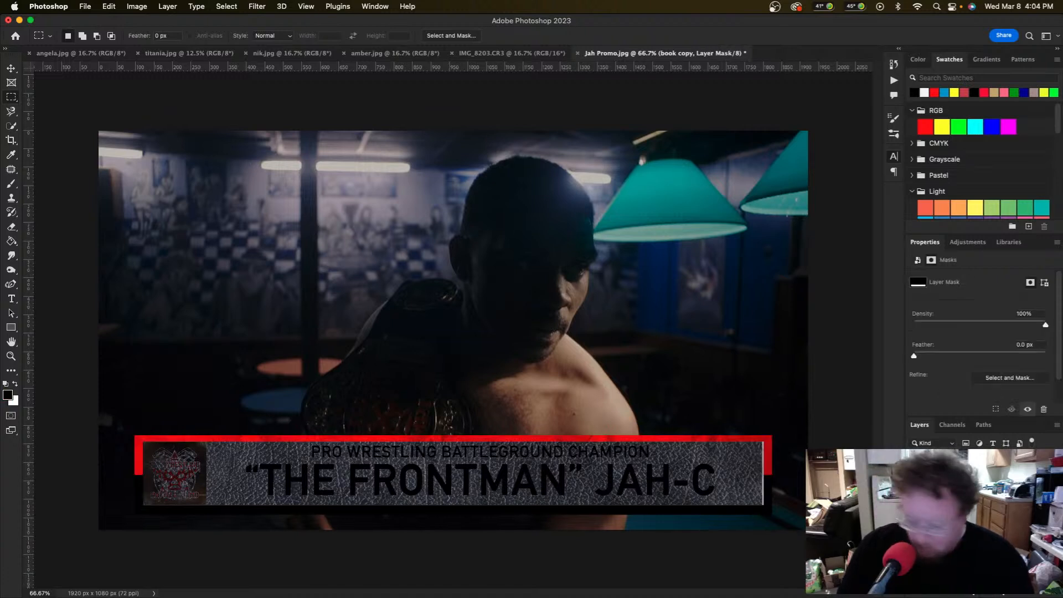
key("super+i")
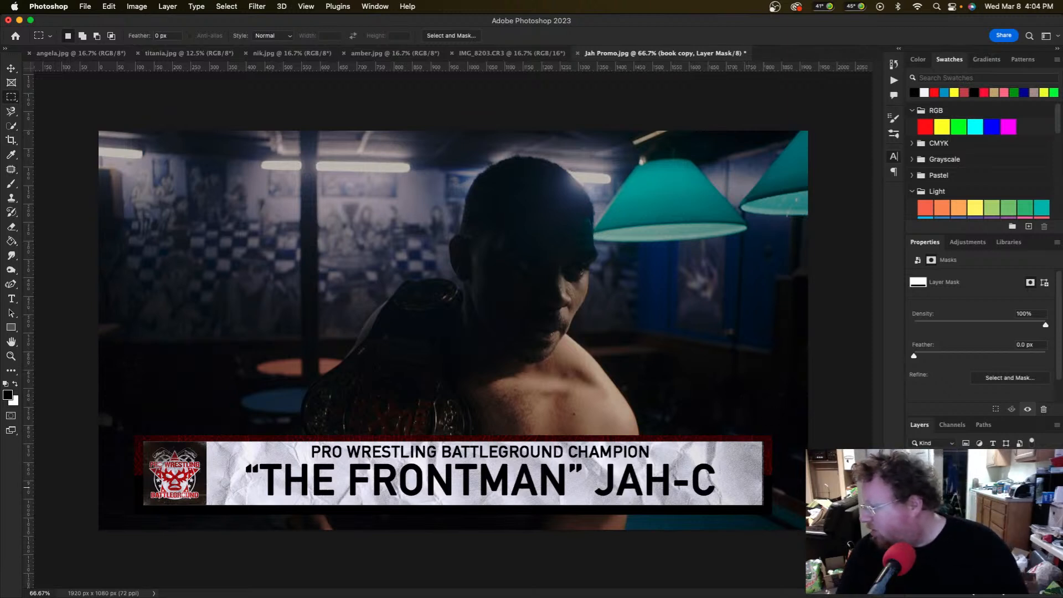
Step: Clear the selection and open Save As for Jah Promo.psd in Photoshop format
key("super+d")
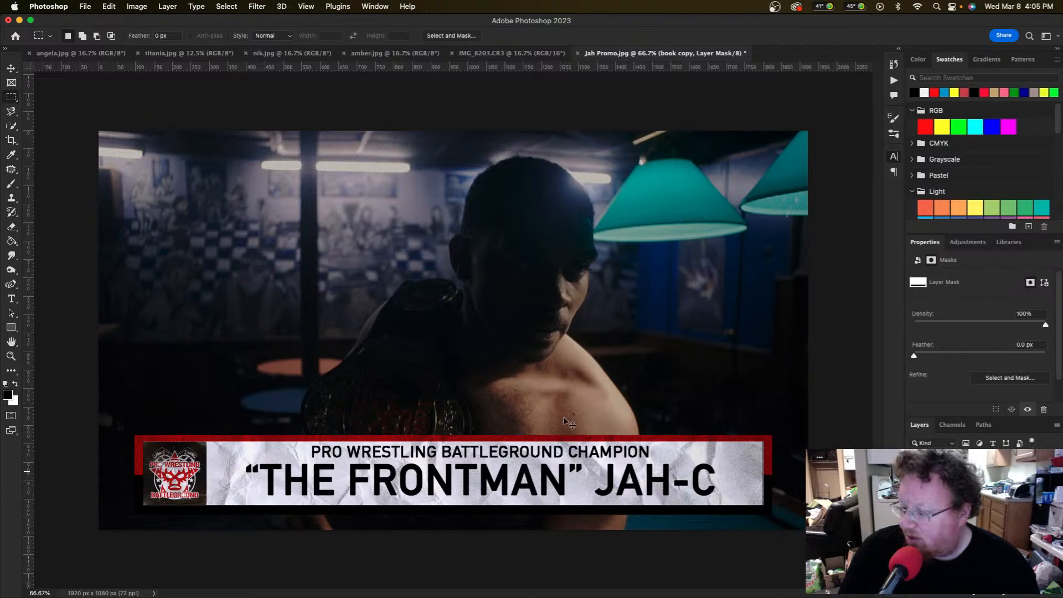
key("super+s")
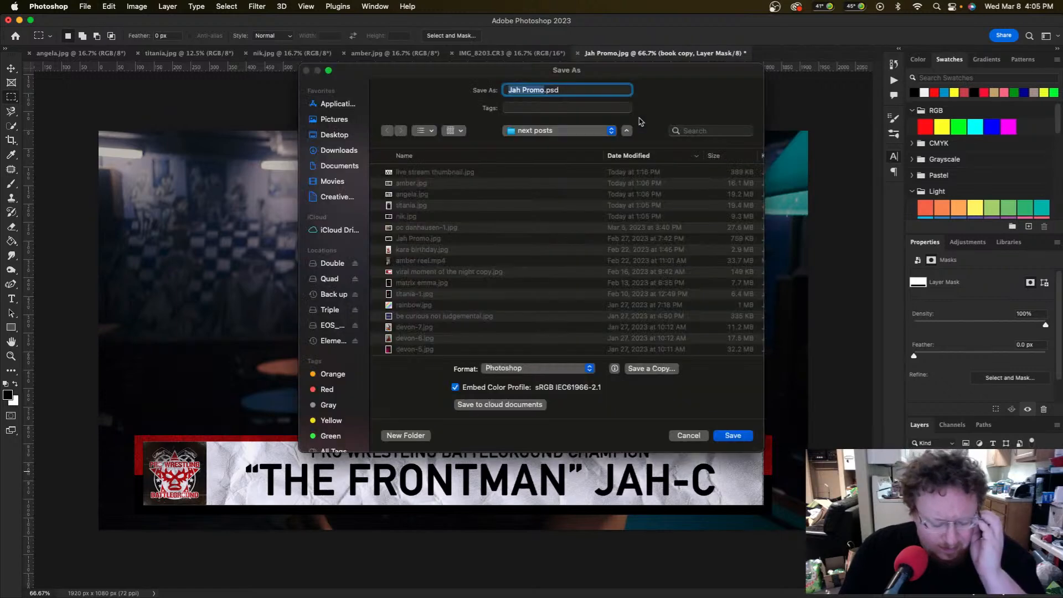
Step: Cancel the Photoshop-format save, then deselect Layer 0 and add a new layer
left_click(559, 370)
left_click(559, 371)
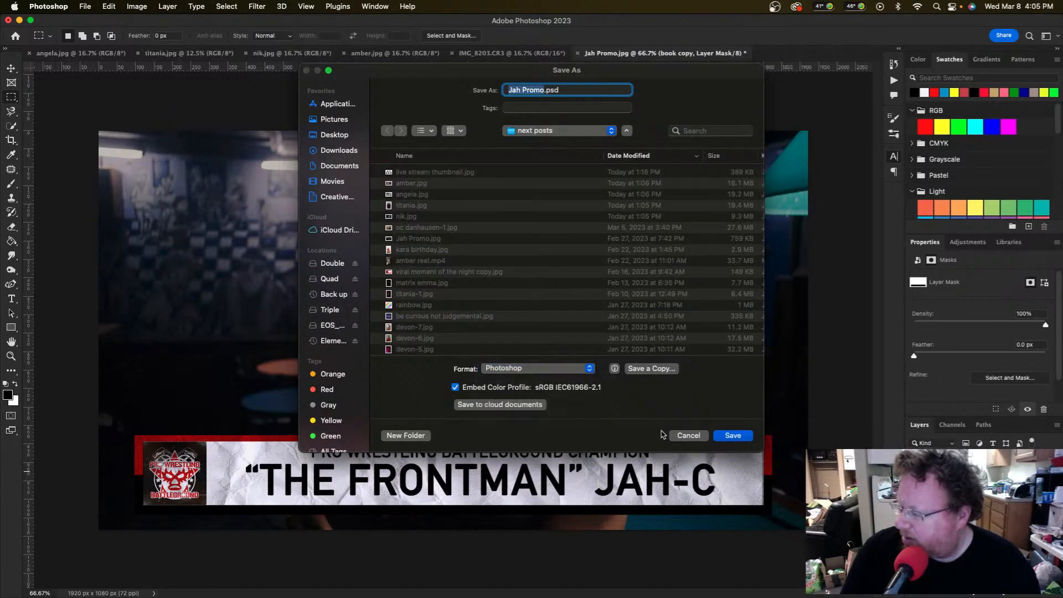
left_click(691, 435)
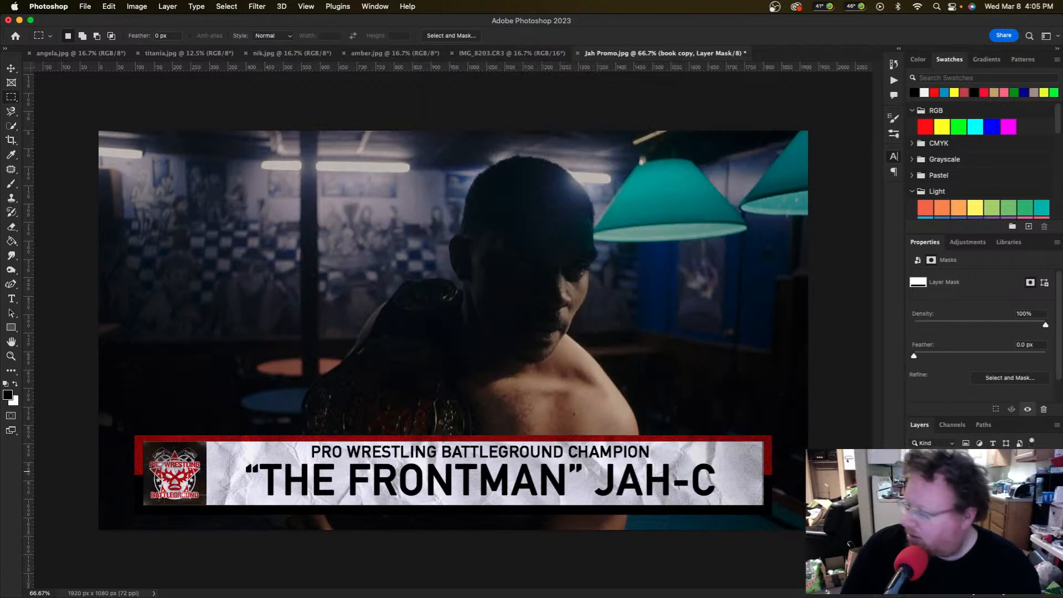
left_click(969, 548)
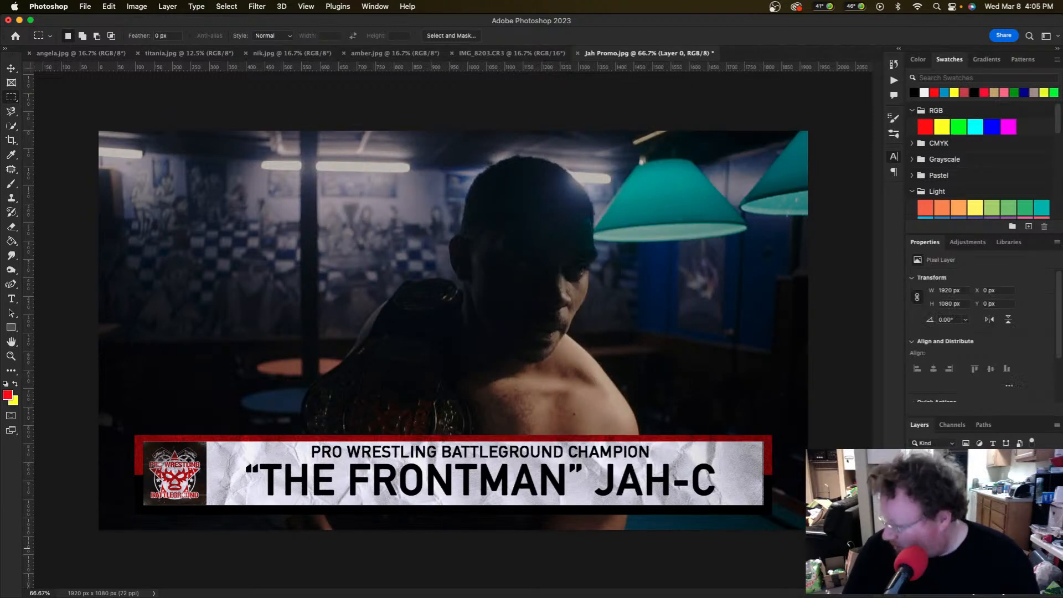
left_click(969, 548)
key("alt+shift+super+e")
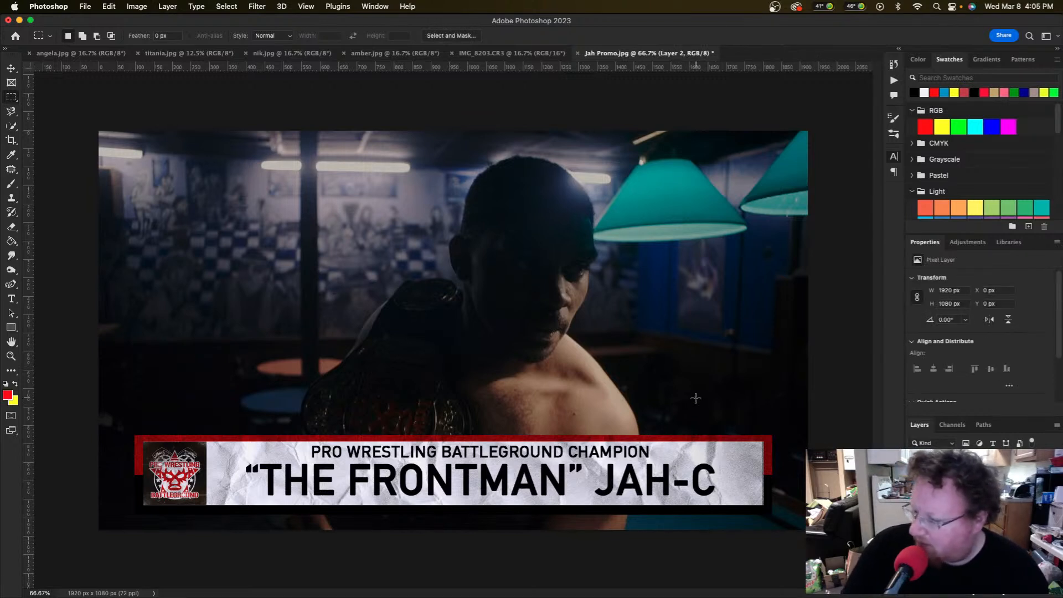
Step: Reopen Save As, review the format list, and cancel without saving
key("shift+super+s")
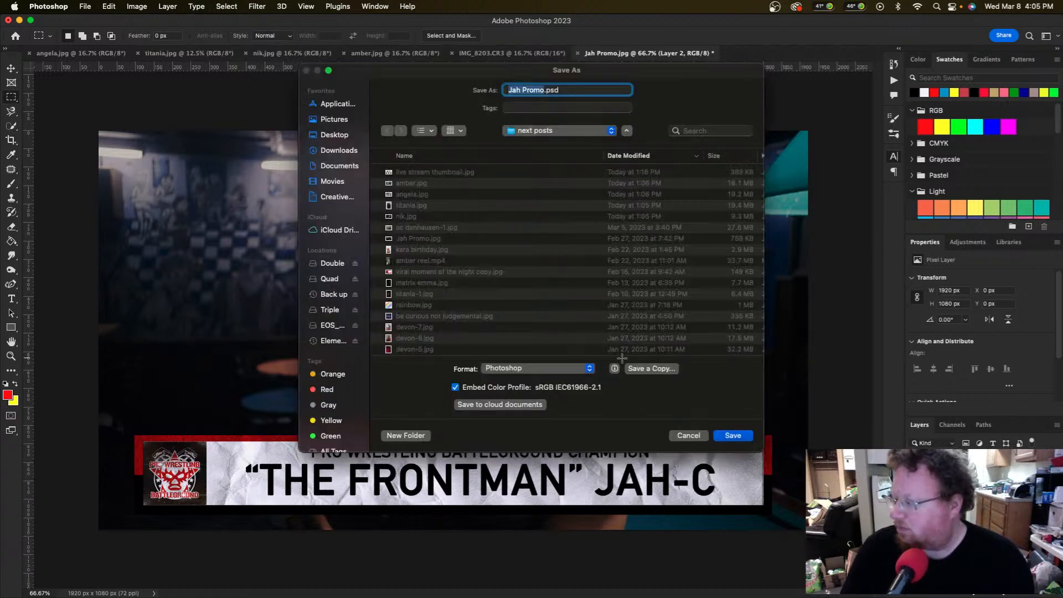
left_click(588, 370)
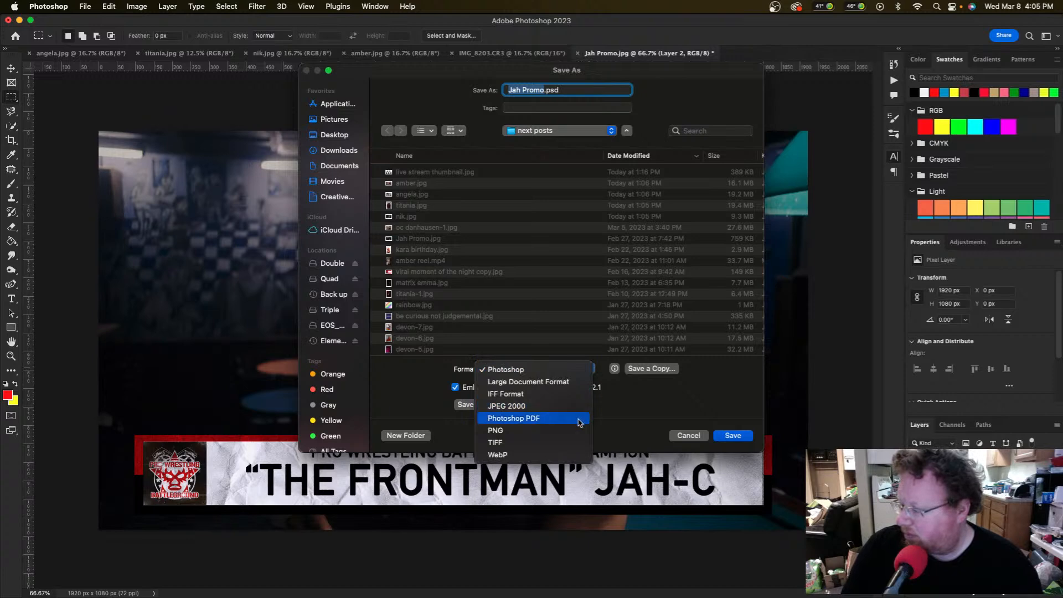
left_click(623, 416)
left_click(690, 436)
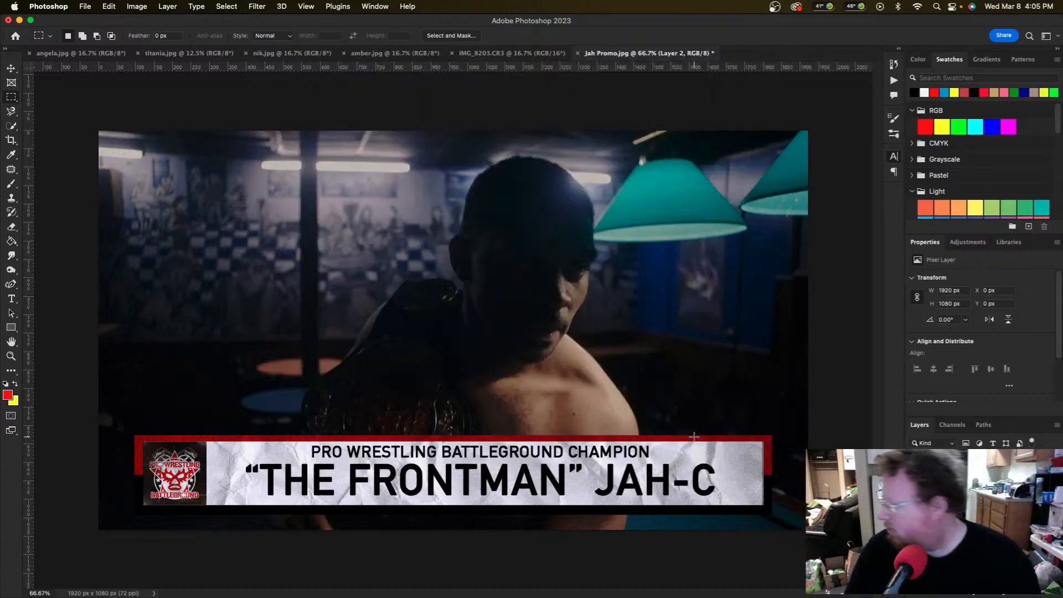
Step: Save a JPEG copy as Jah Promo.jpg, with 'copy' removed, replacing the existing file
key("super+alt+s")
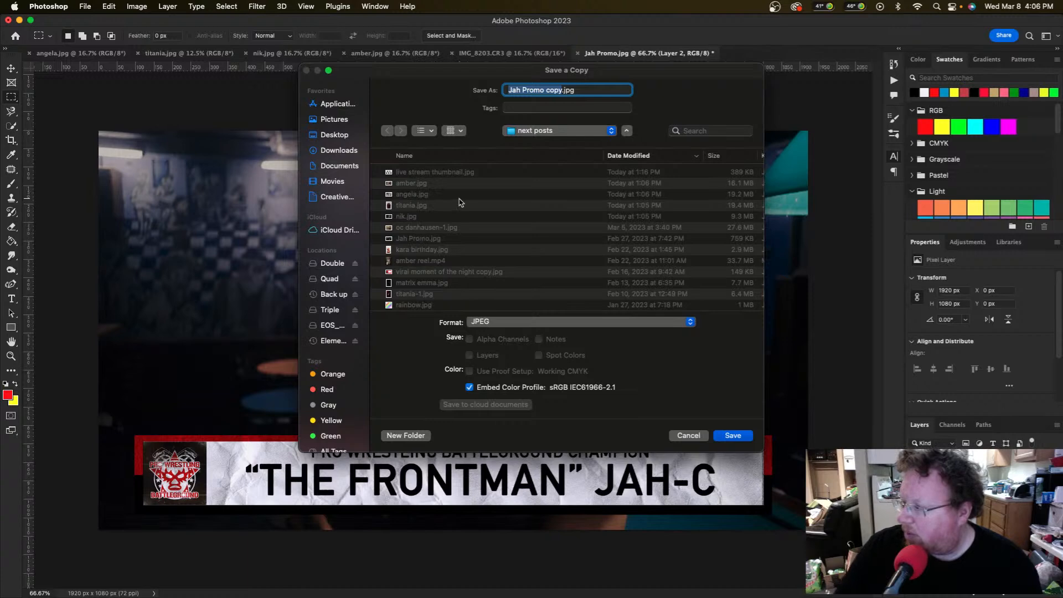
key("Right")
key("BackSpace")
key("BackSpace")
key("BackSpace")
key("BackSpace")
key("BackSpace")
key("Return")
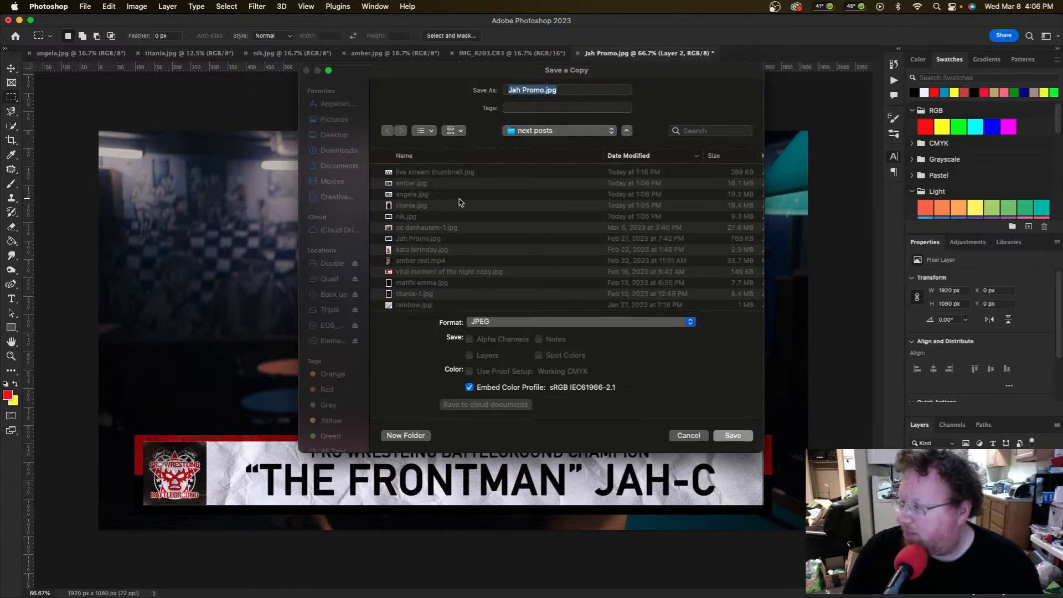
left_click(563, 313)
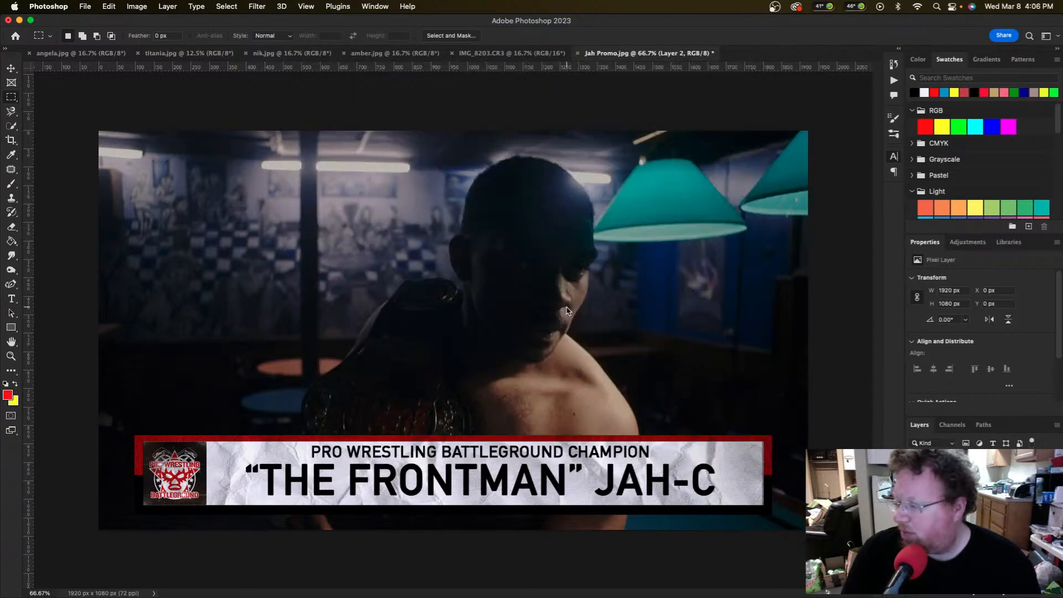
key("h")
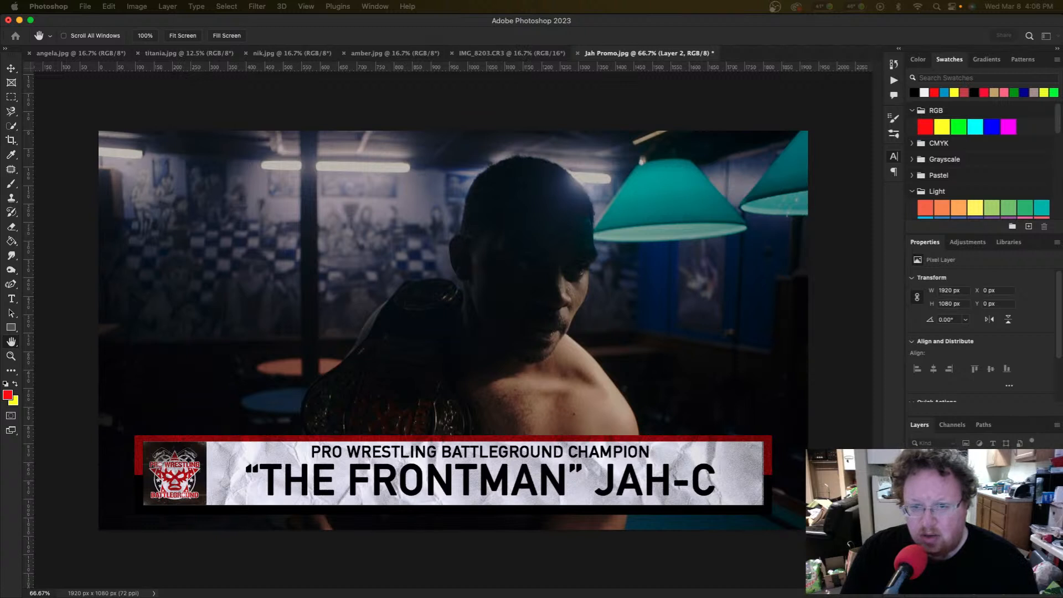
Step: Close the Jah Promo document, discarding its unsaved changes
key("m")
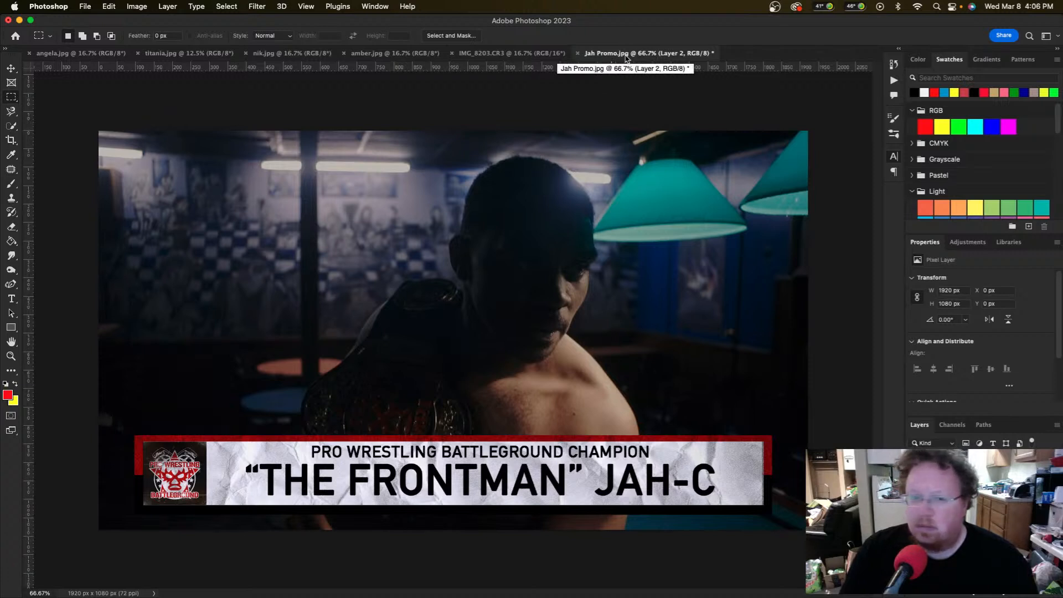
left_click(579, 54)
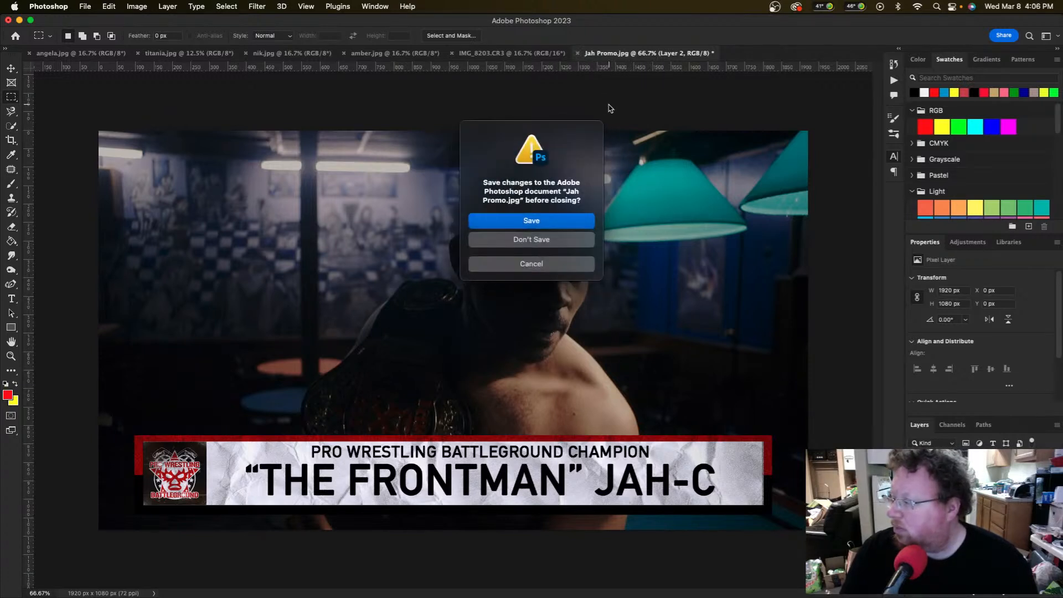
left_click(560, 239)
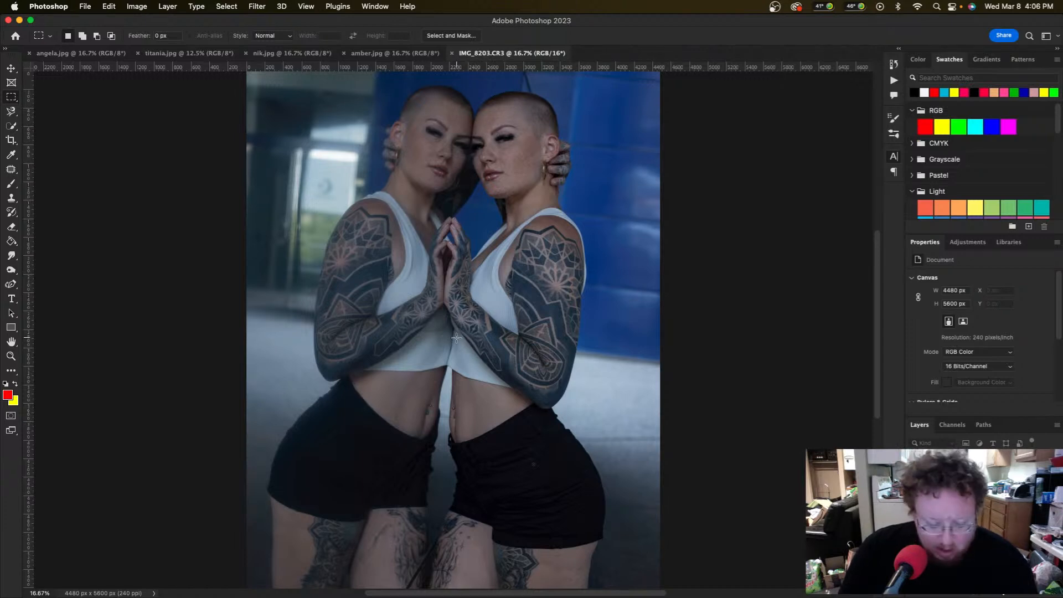
Step: Crop IMG_8203 to a 9:16 ratio, tilted about 5° and shifted down-left
key("c")
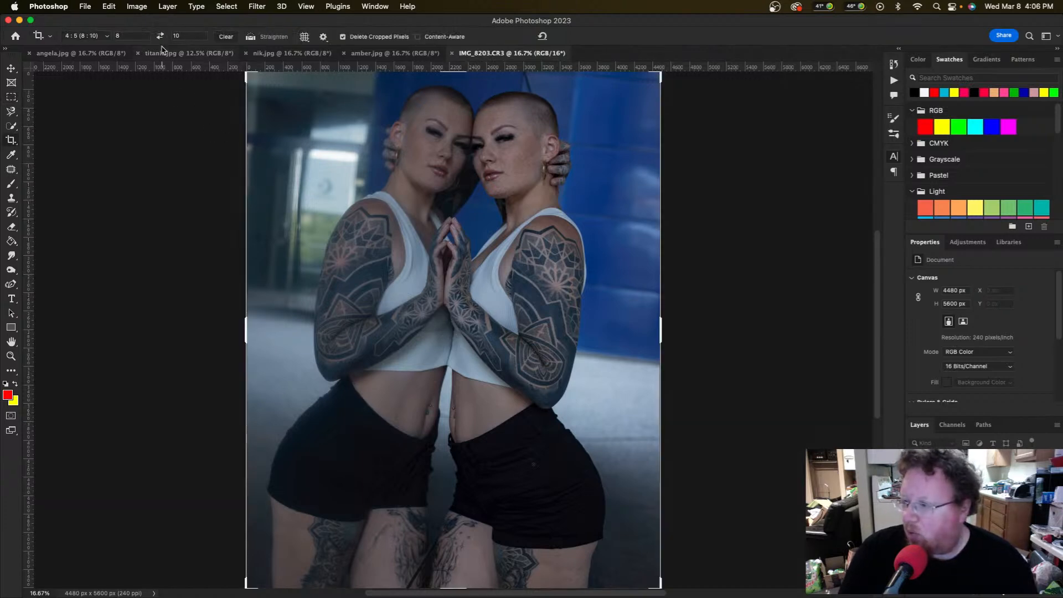
left_click(132, 36)
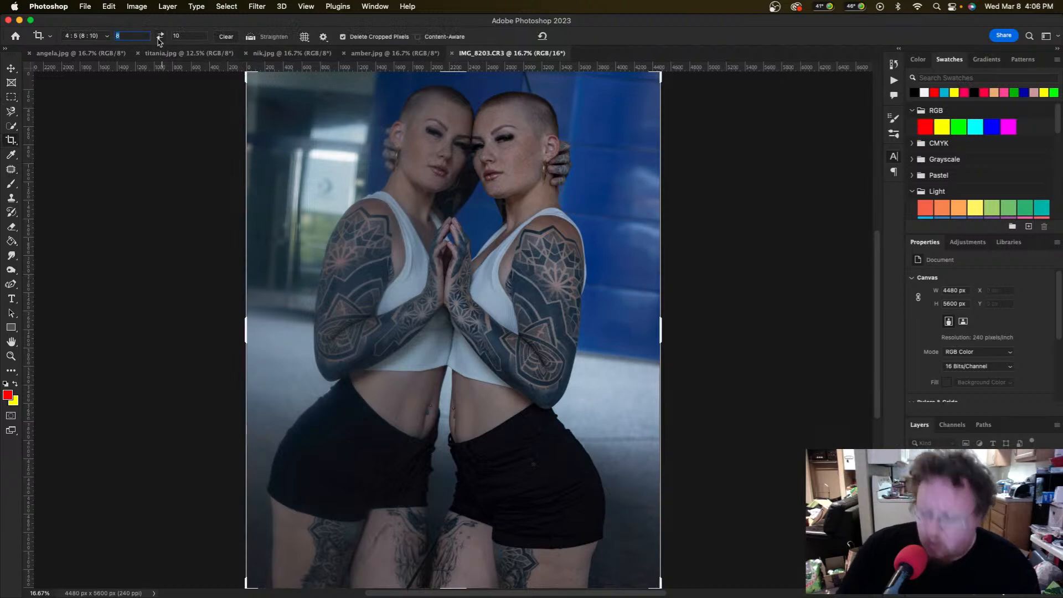
type("16")
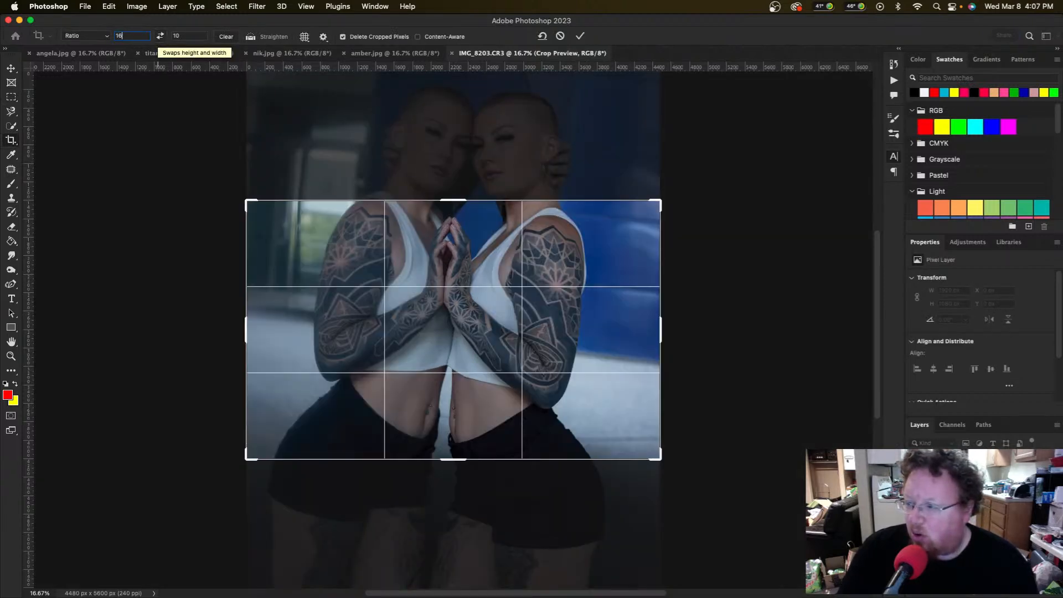
key("BackSpace")
key("BackSpace")
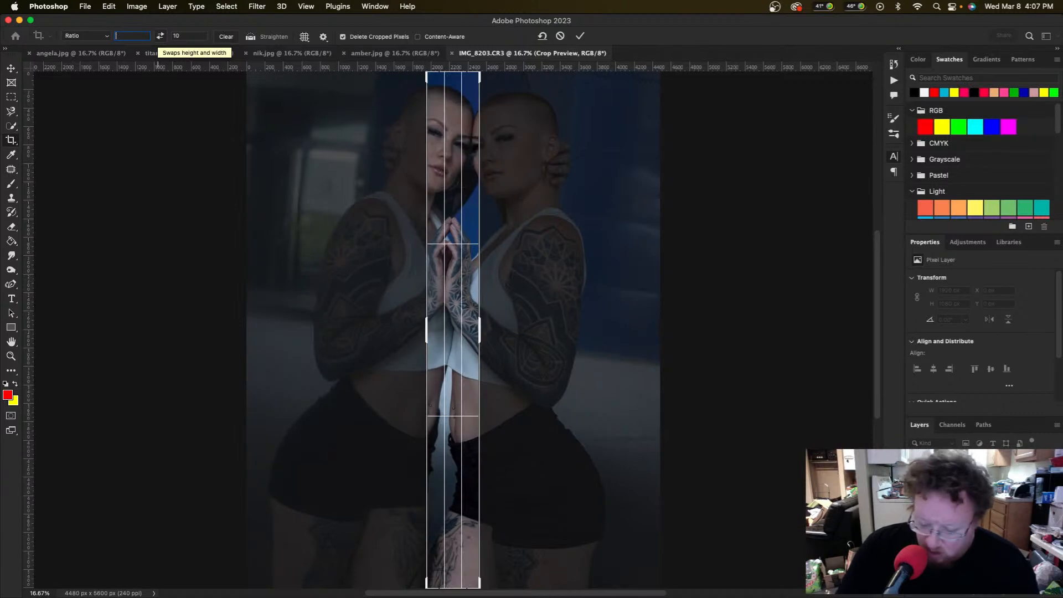
type("9")
key("Tab")
type("16")
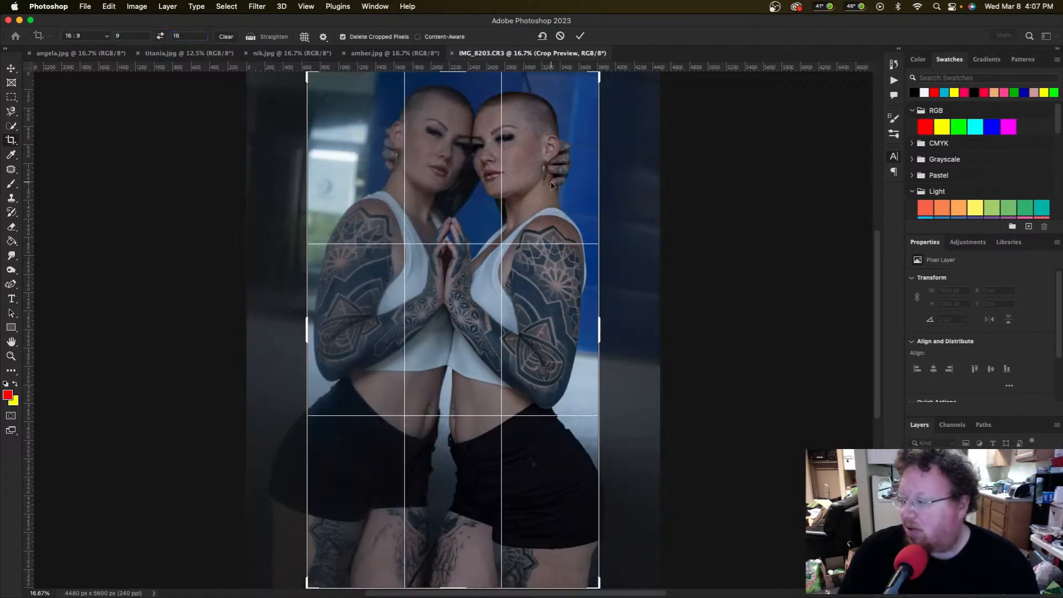
left_click_drag(295, 584, 320, 596)
left_click_drag(478, 379, 469, 393)
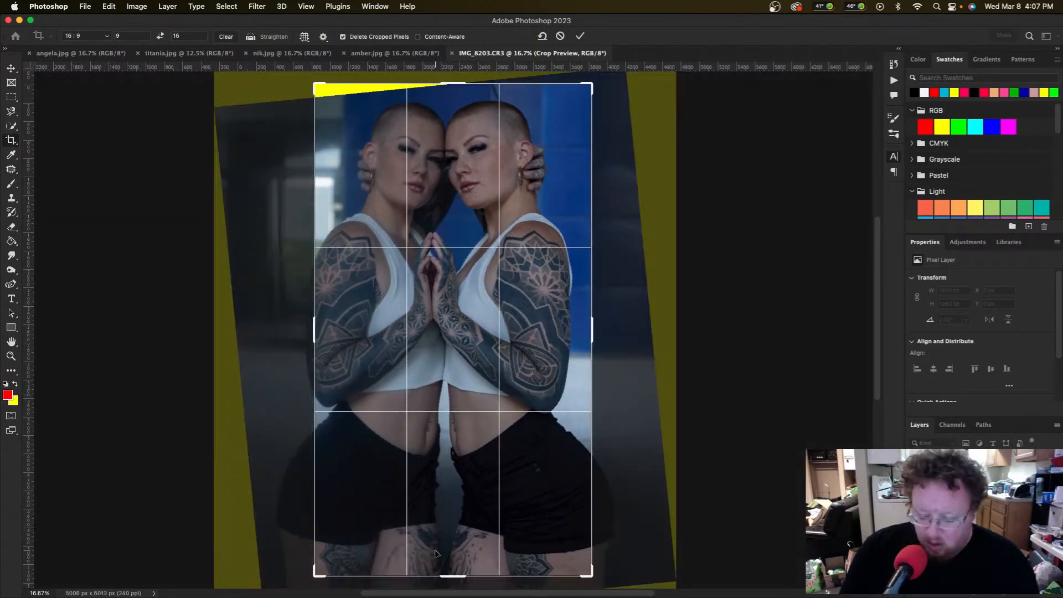
key("Return")
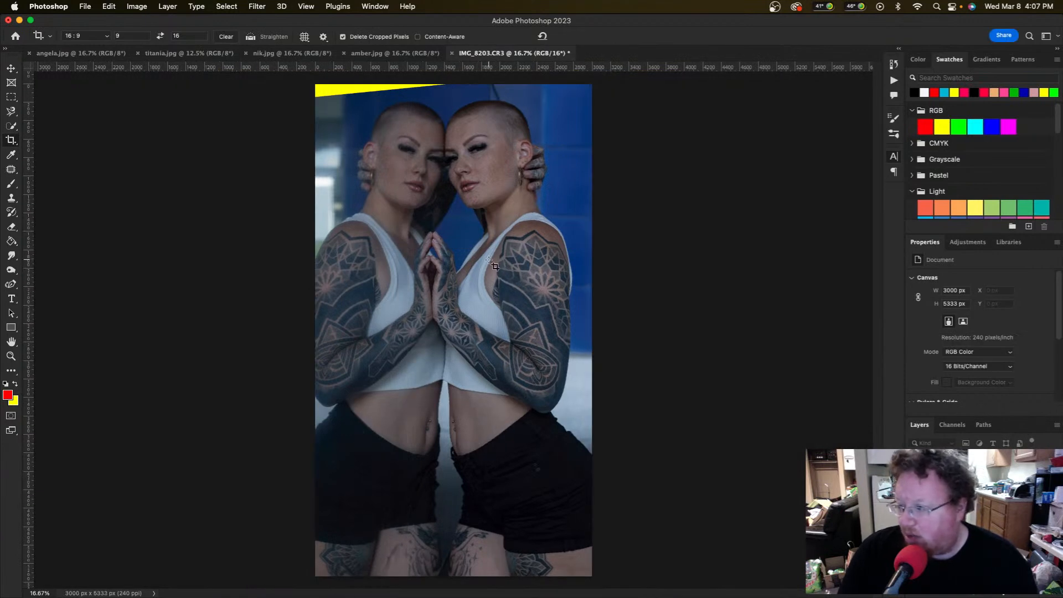
Step: Zoom in on the top edge and marquee-select the empty yellow wedge at top-left
key("z")
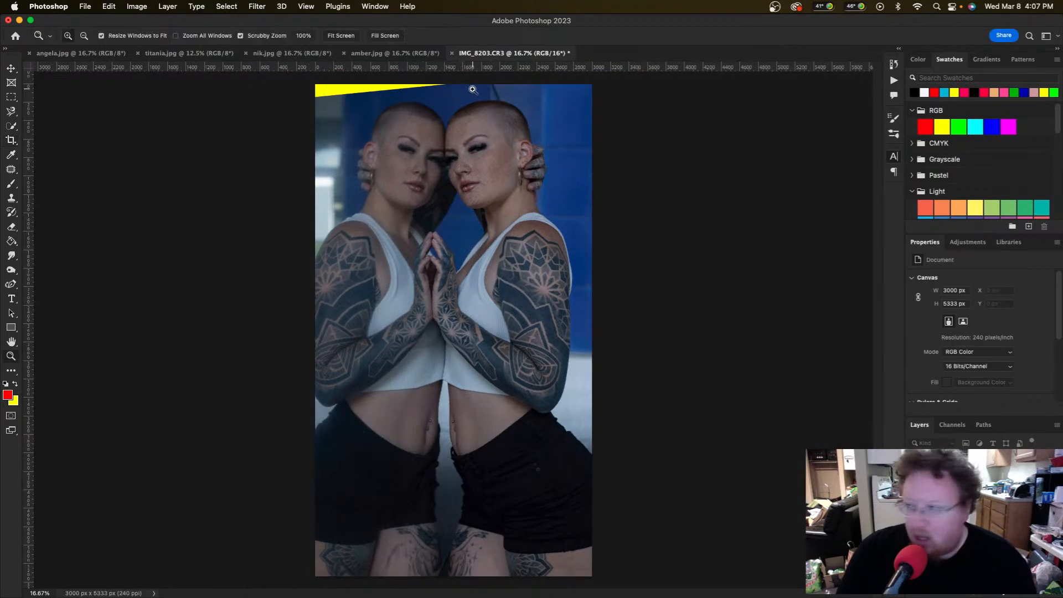
left_click(444, 87)
left_click(443, 87)
key("c")
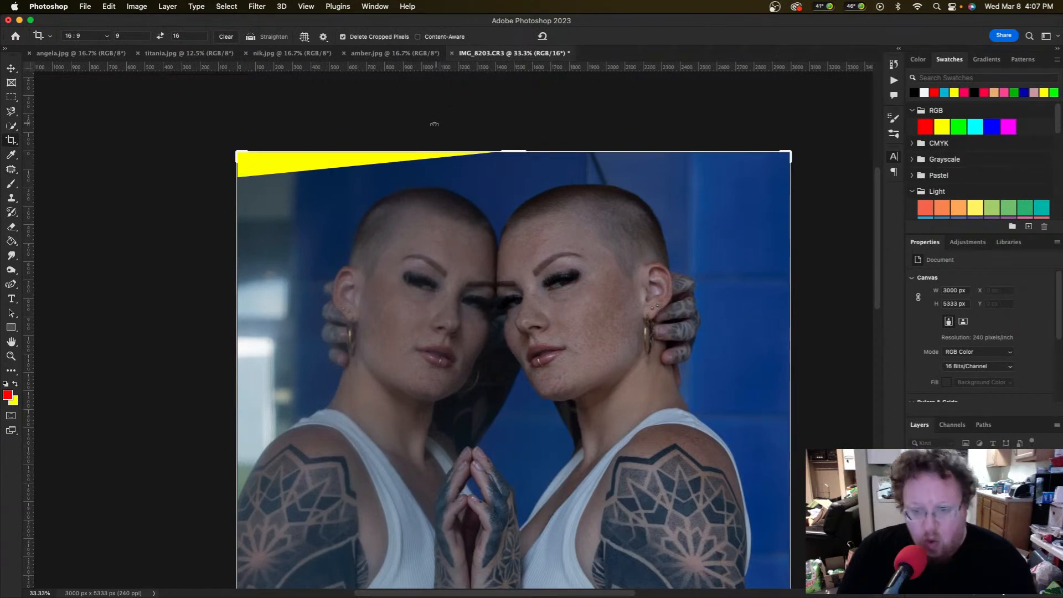
key("m")
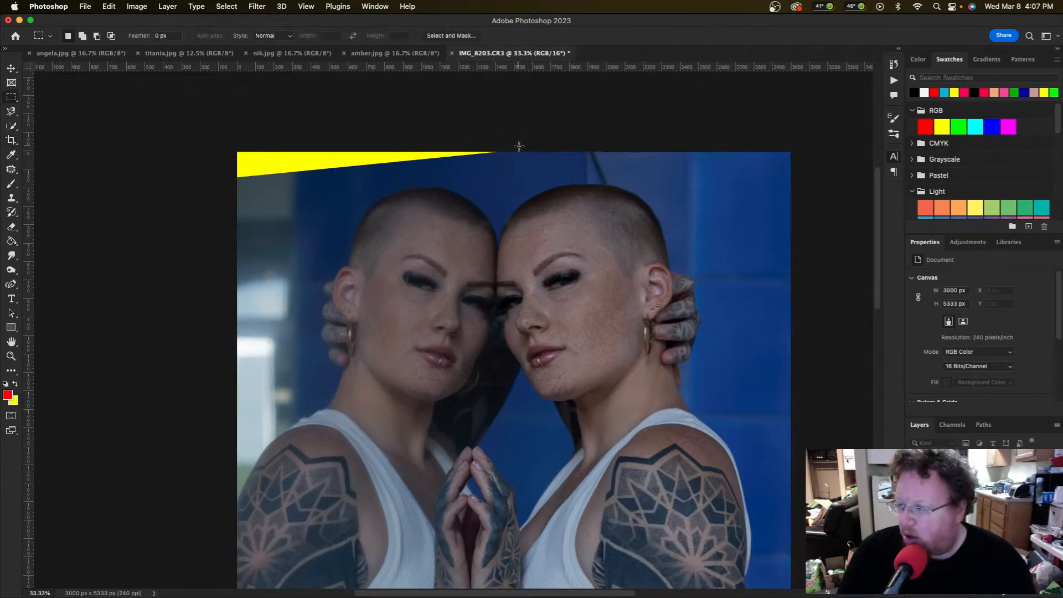
left_click_drag(519, 144, 170, 183)
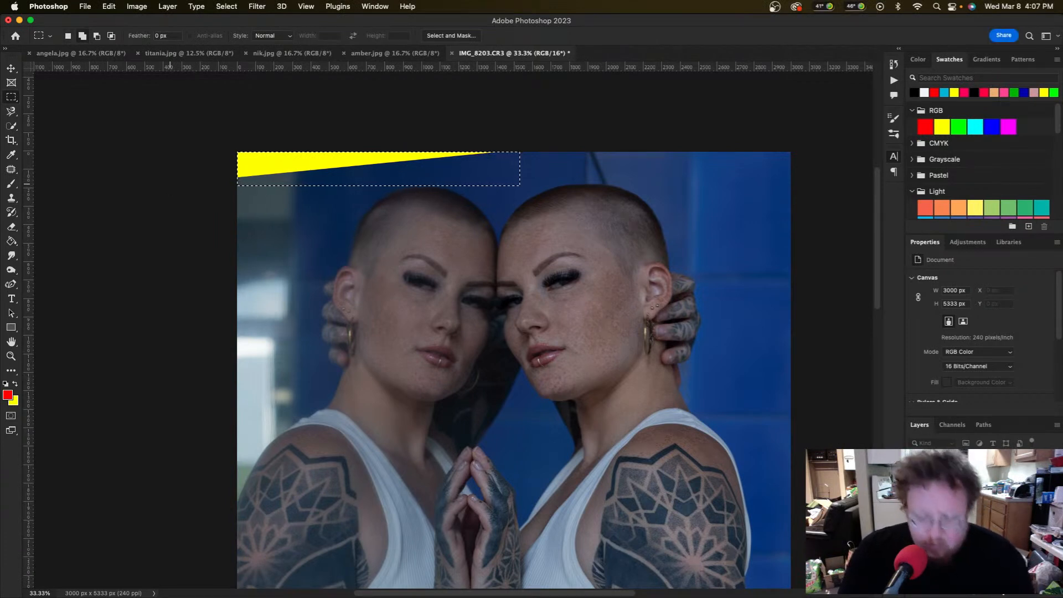
Step: Fill the selected wedge using Content-Aware fill
key("shift+BackSpace")
scroll(169, 184, "right", 3)
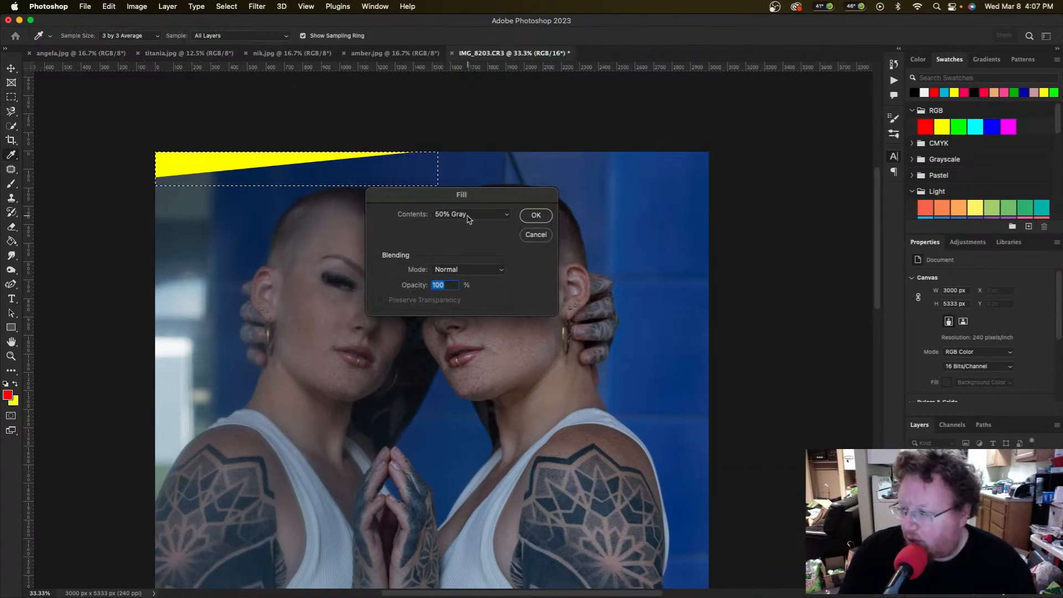
left_click(467, 219)
left_click(468, 161)
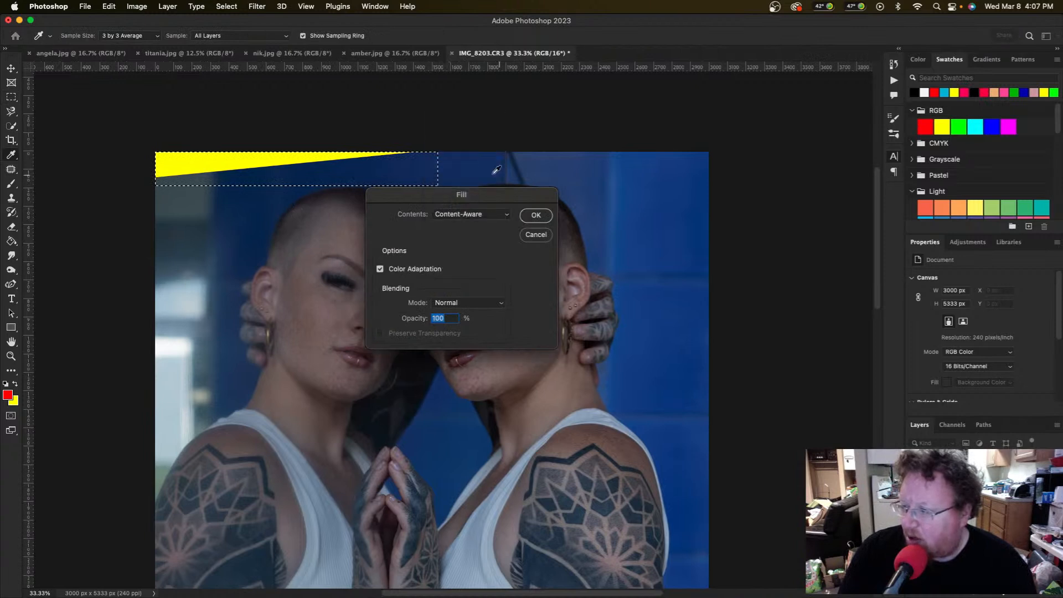
left_click(550, 217)
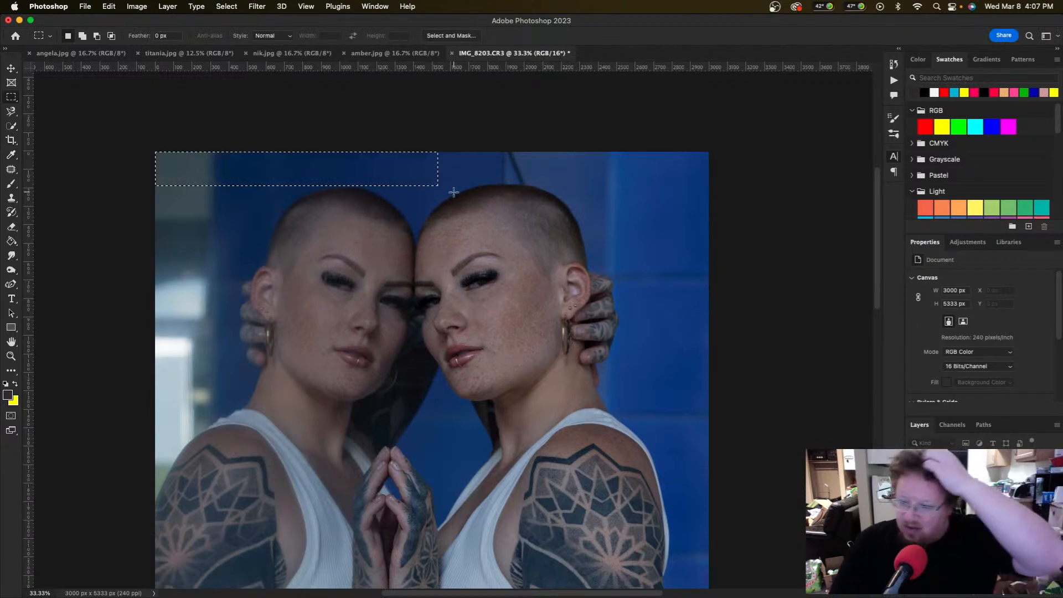
Step: Make cyan the foreground and hot pink the background colour from Swatches, then deselect
scroll(977, 180, "down", 5)
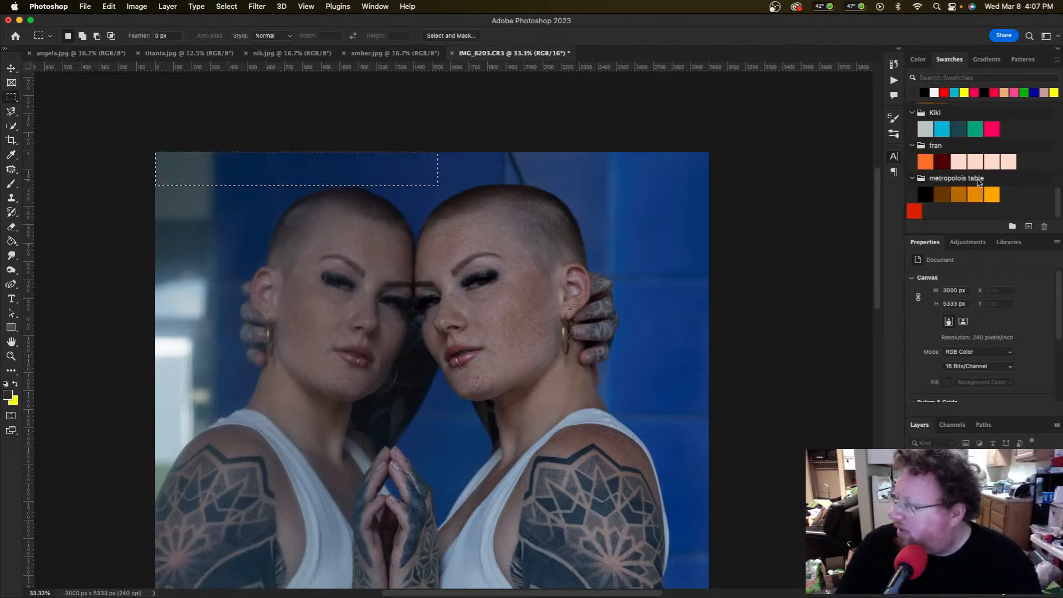
left_click(949, 128)
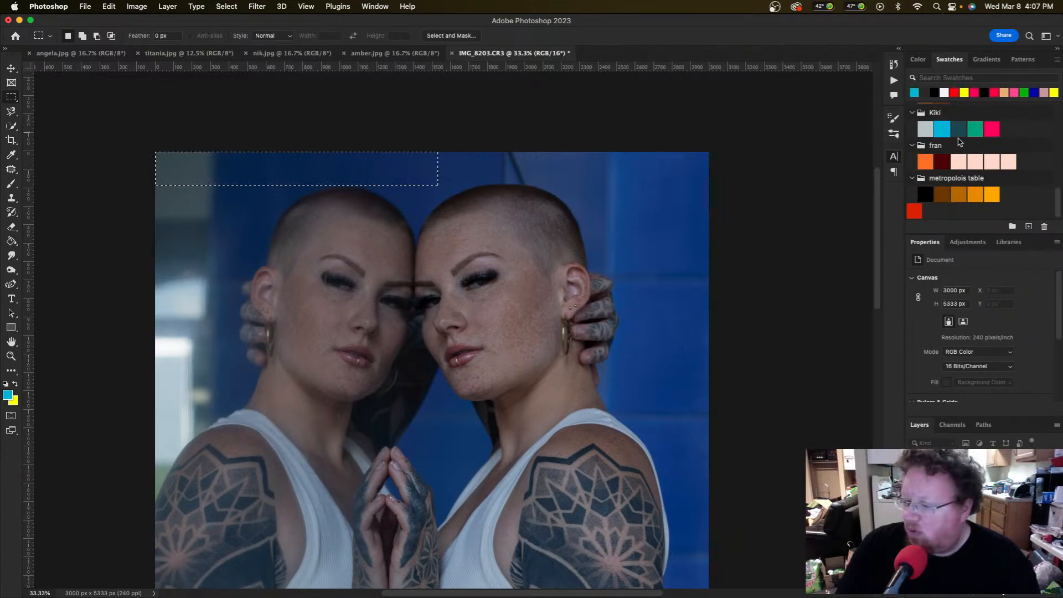
left_click(996, 127)
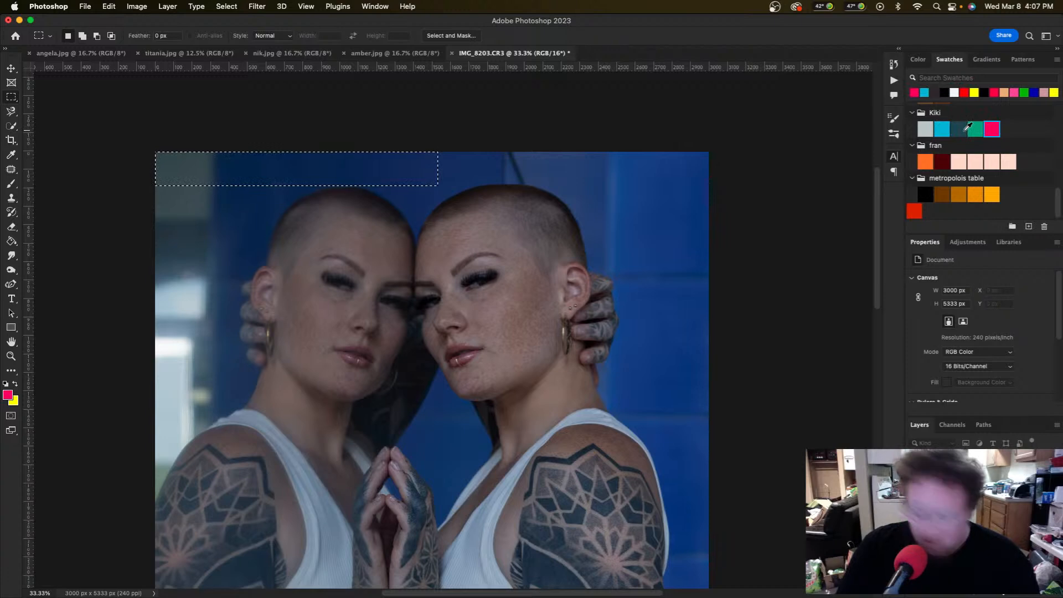
key("x")
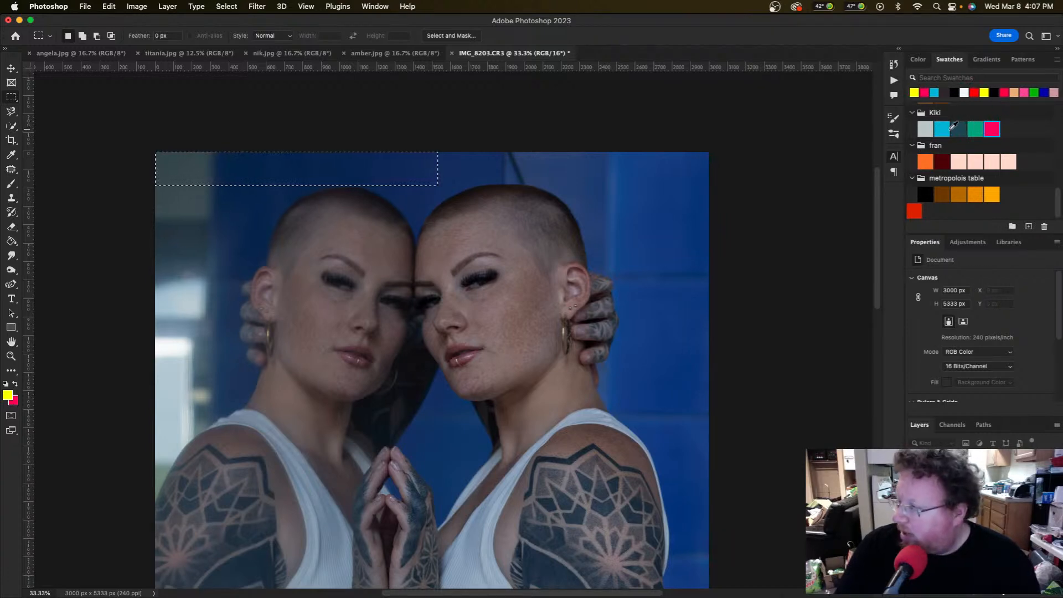
left_click(942, 130)
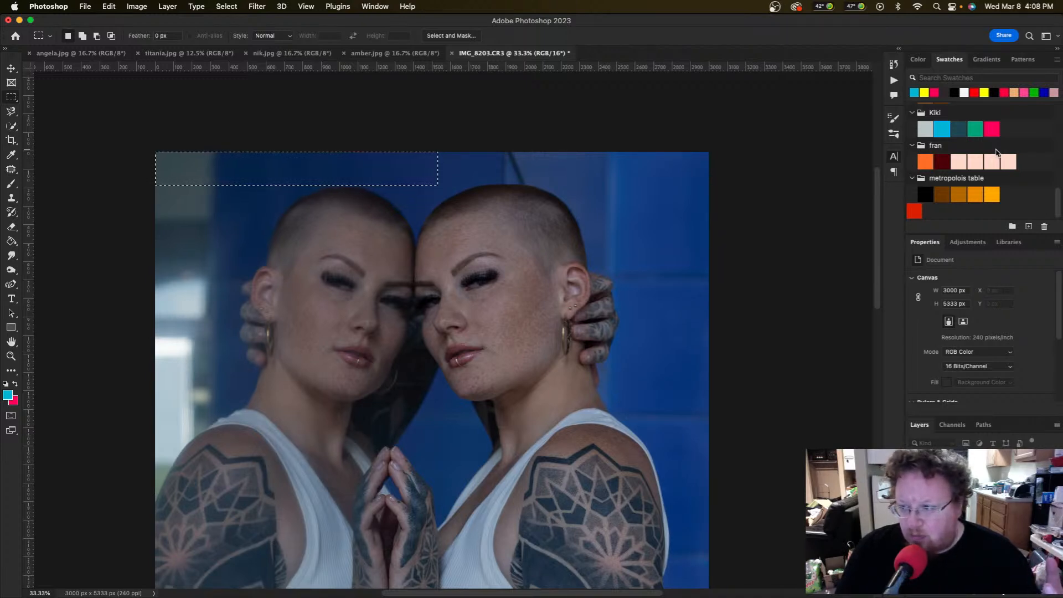
left_click(750, 165)
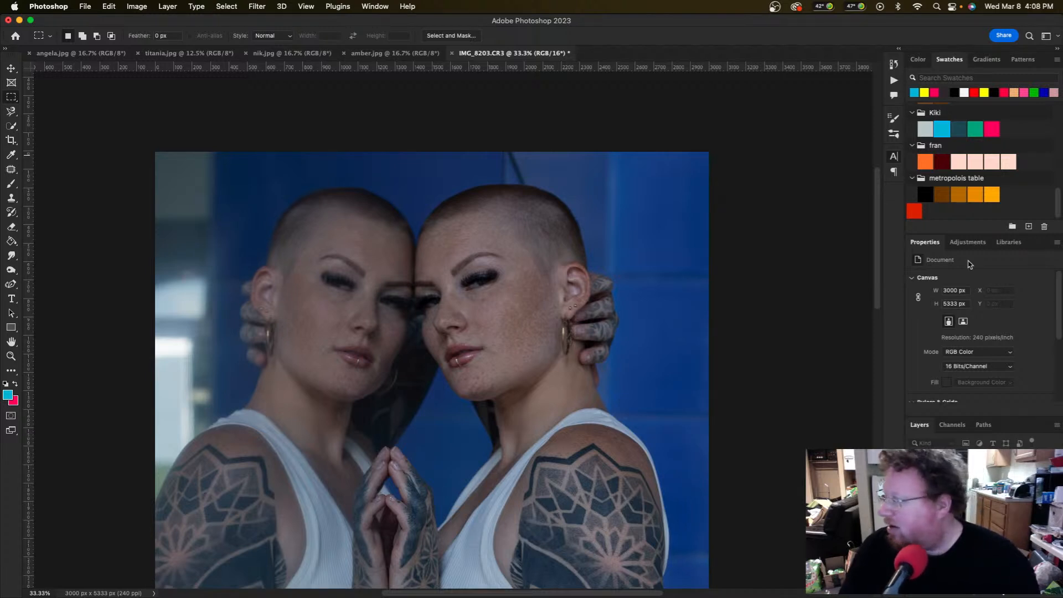
Step: Add a Gradient Map adjustment and open its gradient in the Gradient Editor
left_click(968, 242)
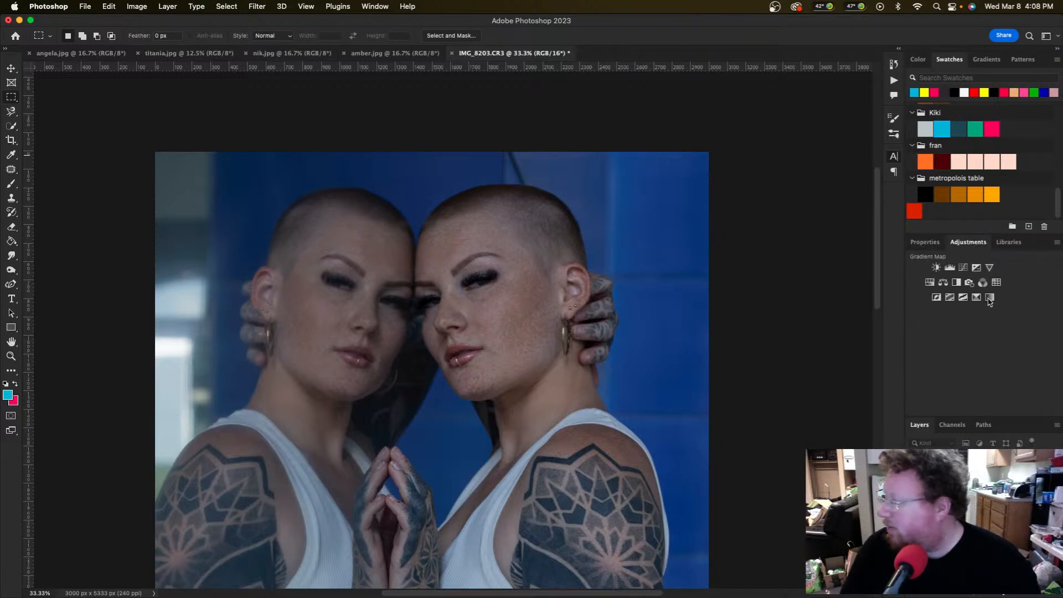
left_click(989, 298)
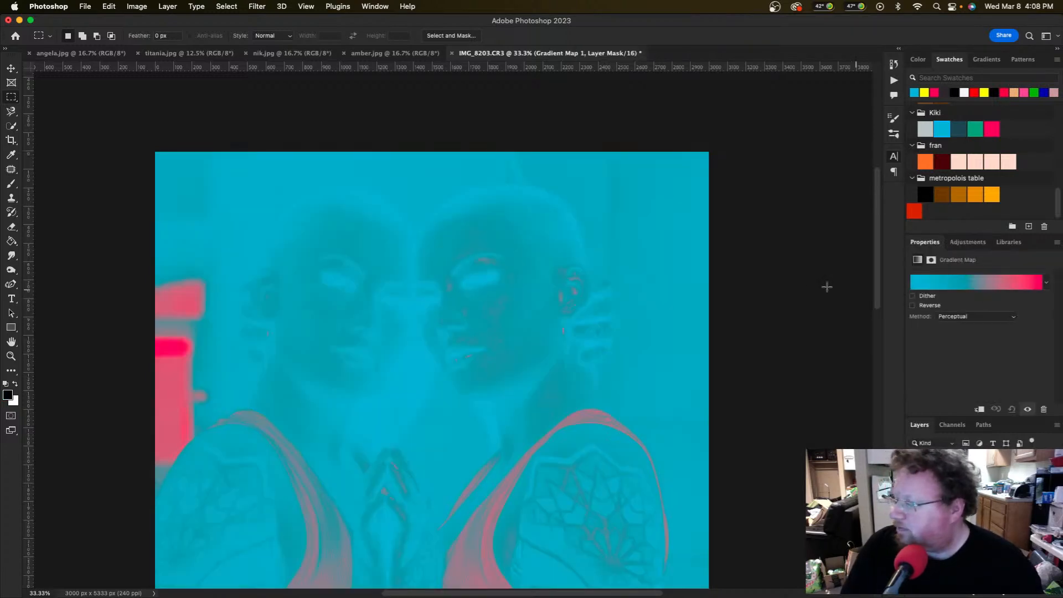
scroll(802, 279, "down", 10)
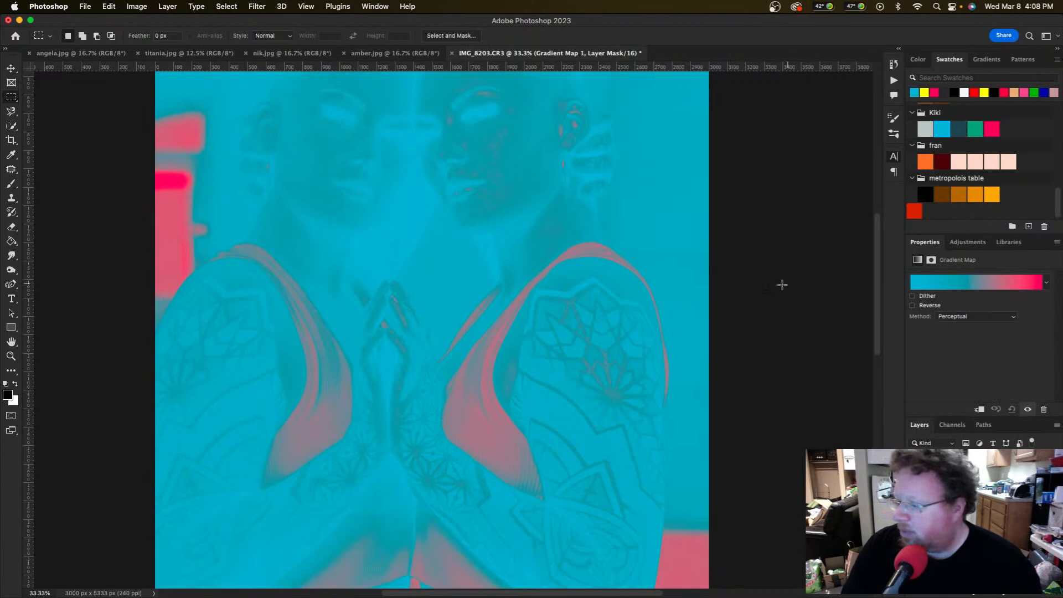
left_click(974, 287)
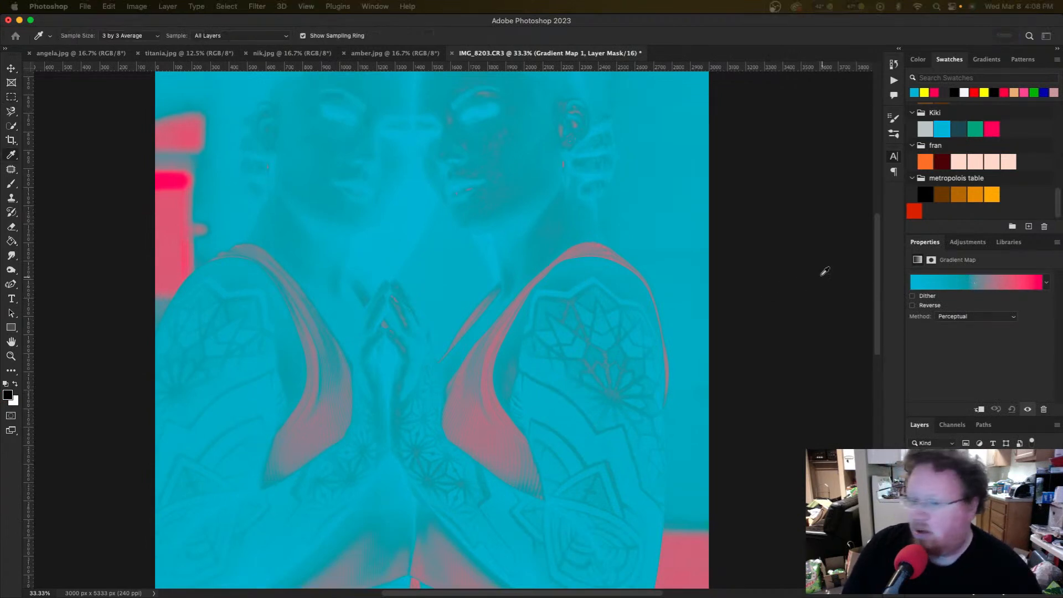
left_click_drag(249, 164, 627, 198)
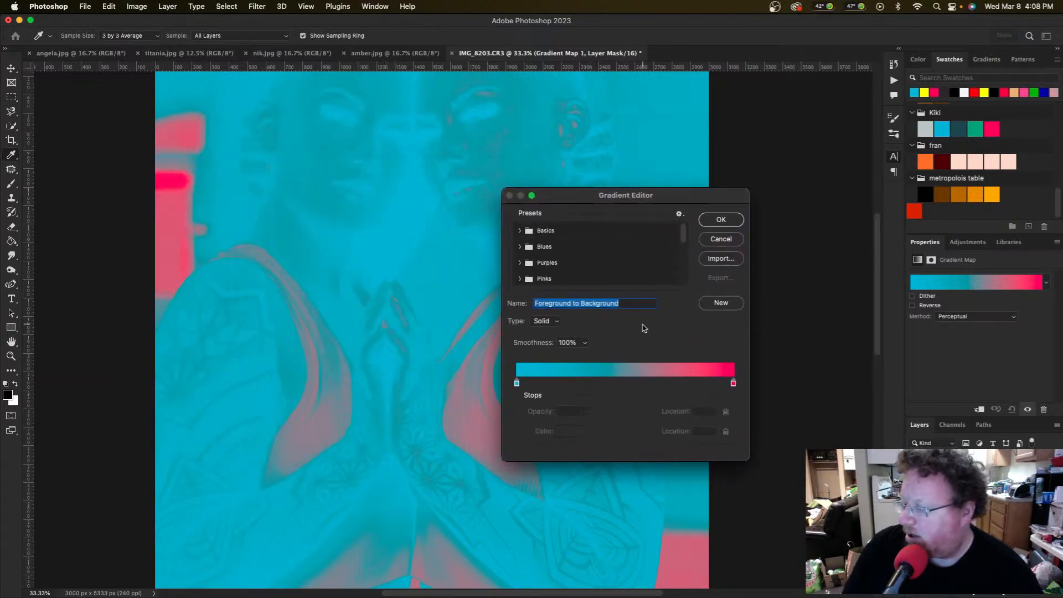
Step: Shift the cyan stop right and add a pure black (#000000) stop at the dark end
left_click_drag(517, 384, 538, 383)
left_click(517, 384)
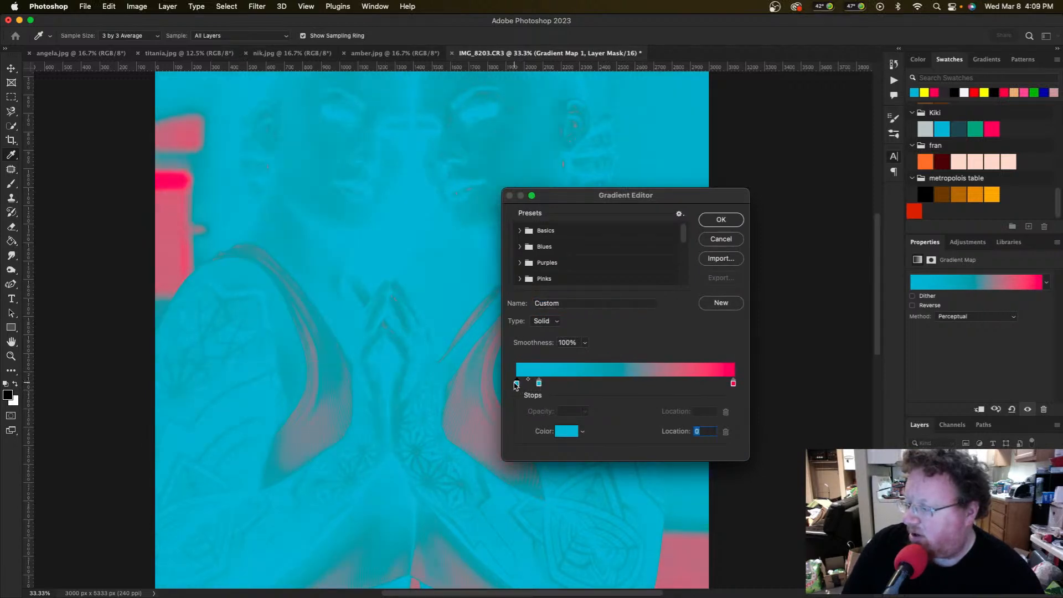
left_click(566, 434)
scroll(434, 401, "up", 4)
scroll(434, 402, "right", 3)
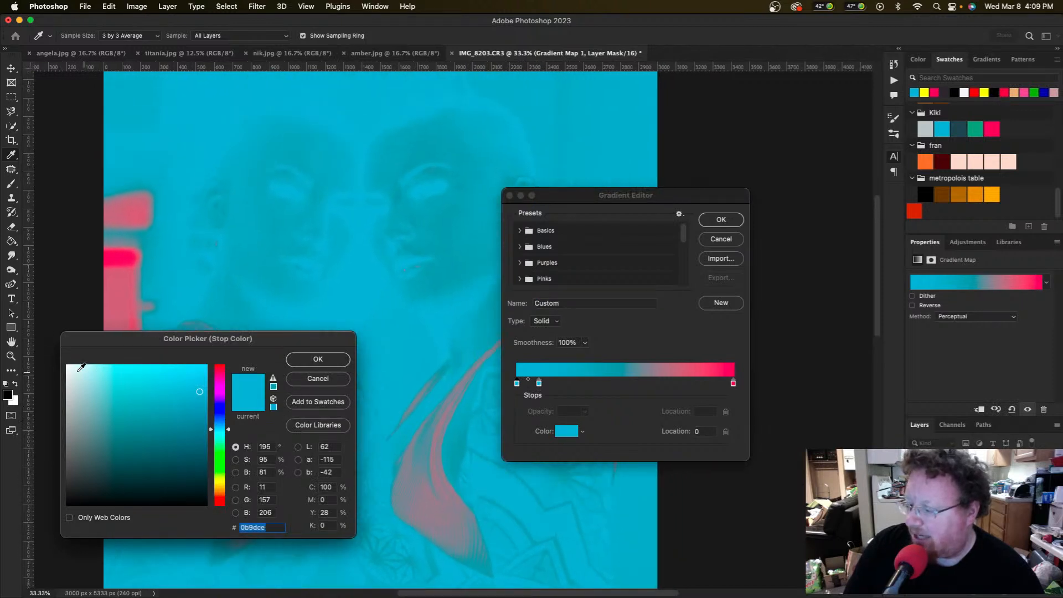
scroll(65, 369, "up", 4)
scroll(65, 368, "right", 3)
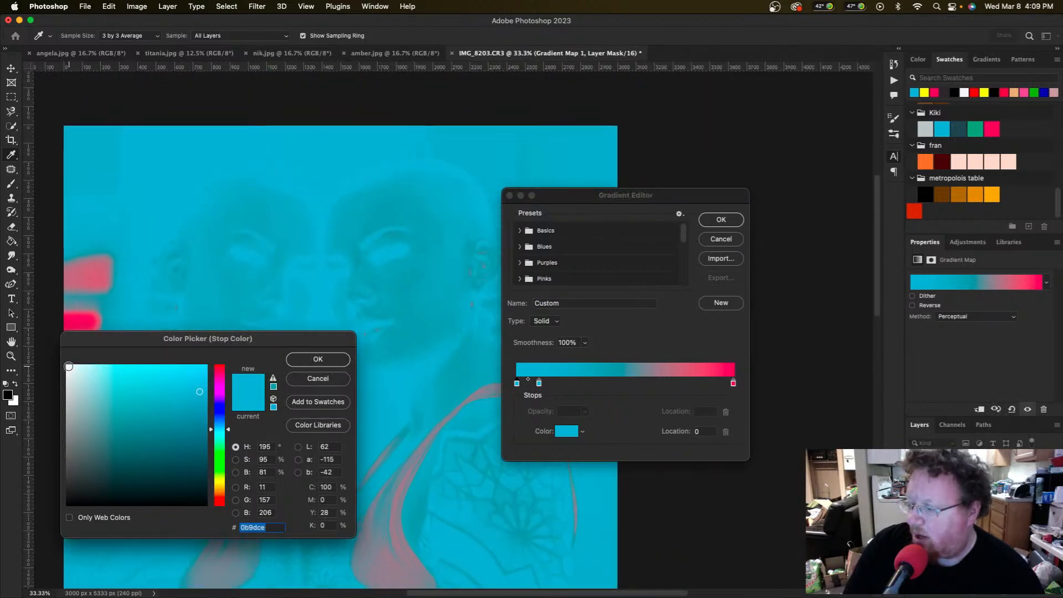
left_click(68, 367)
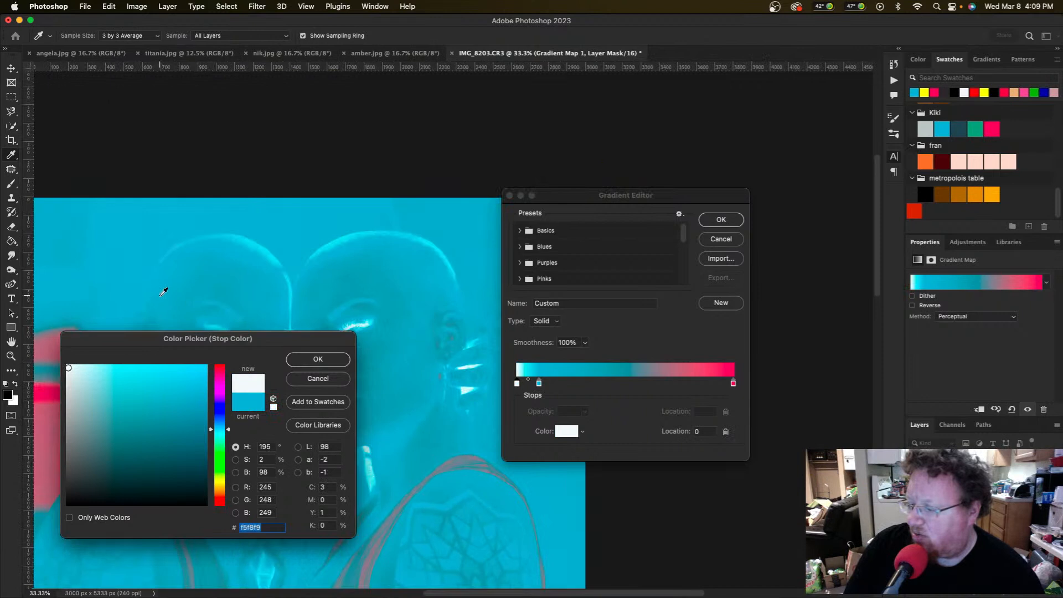
scroll(164, 292, "down", 5)
scroll(163, 291, "left", 4)
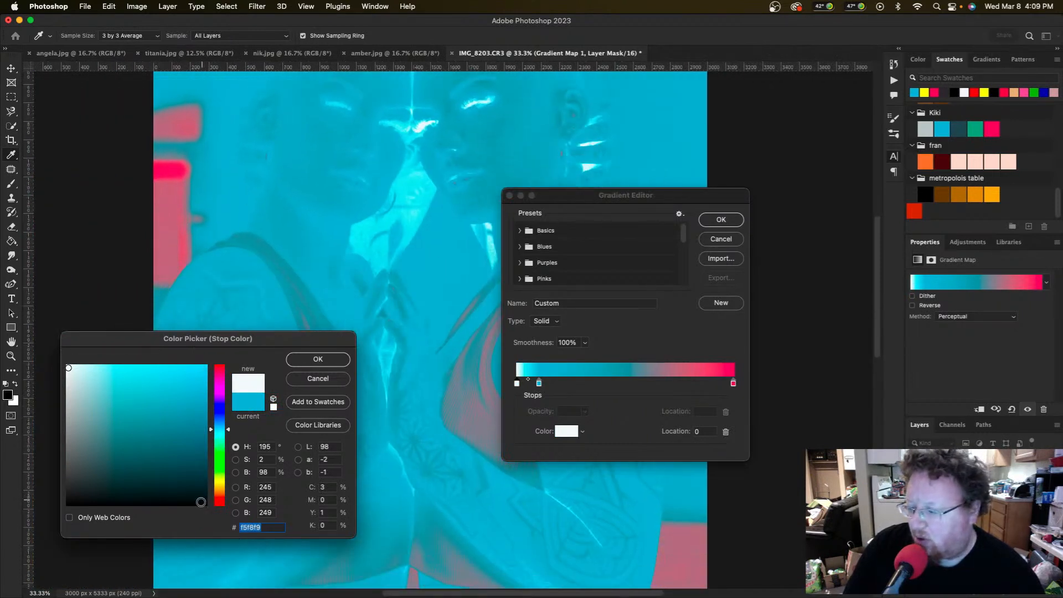
left_click(203, 503)
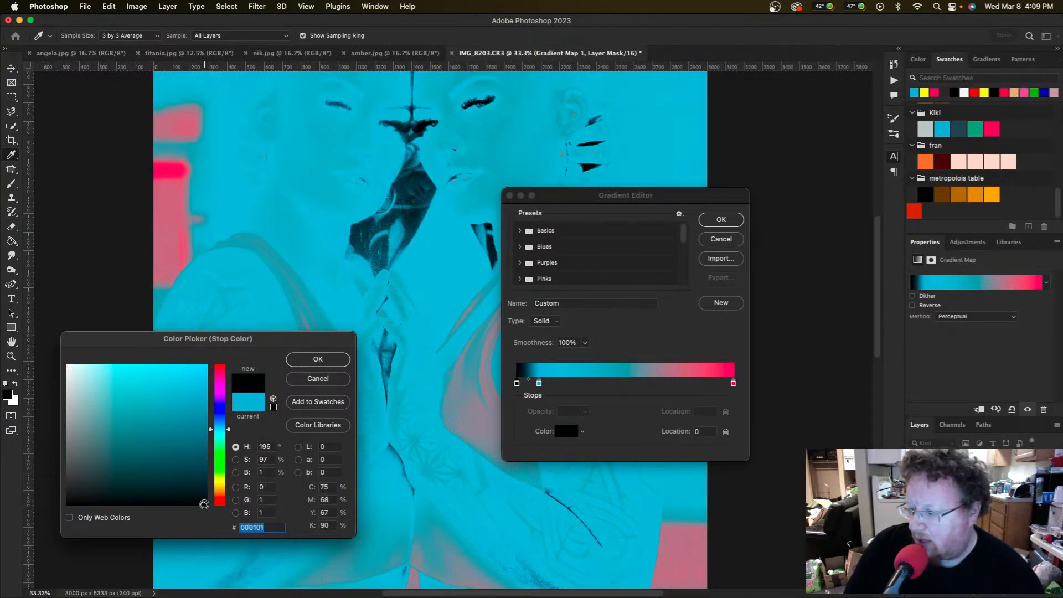
left_click(206, 507)
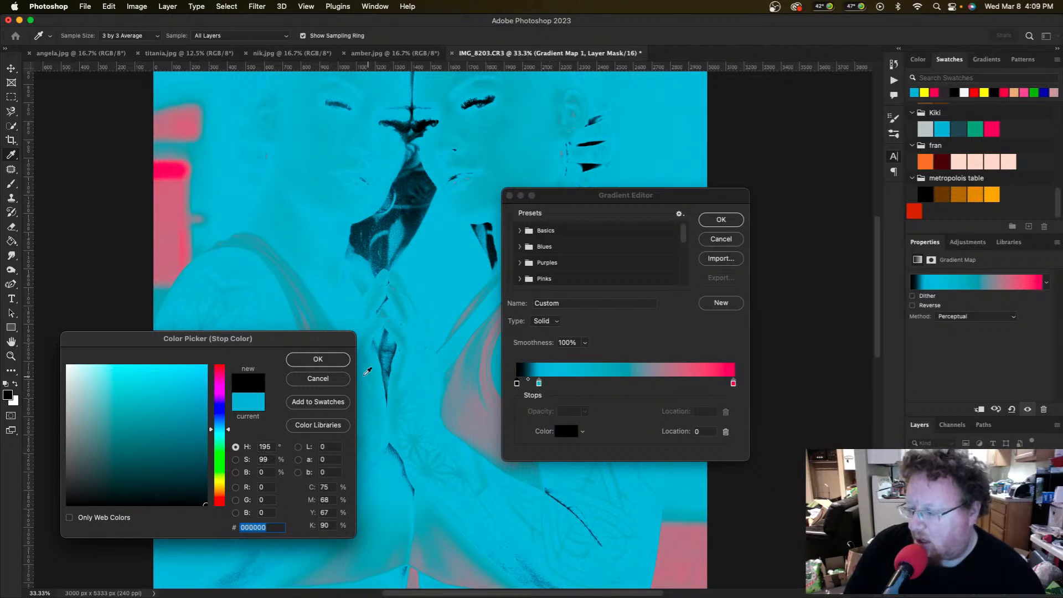
left_click(315, 355)
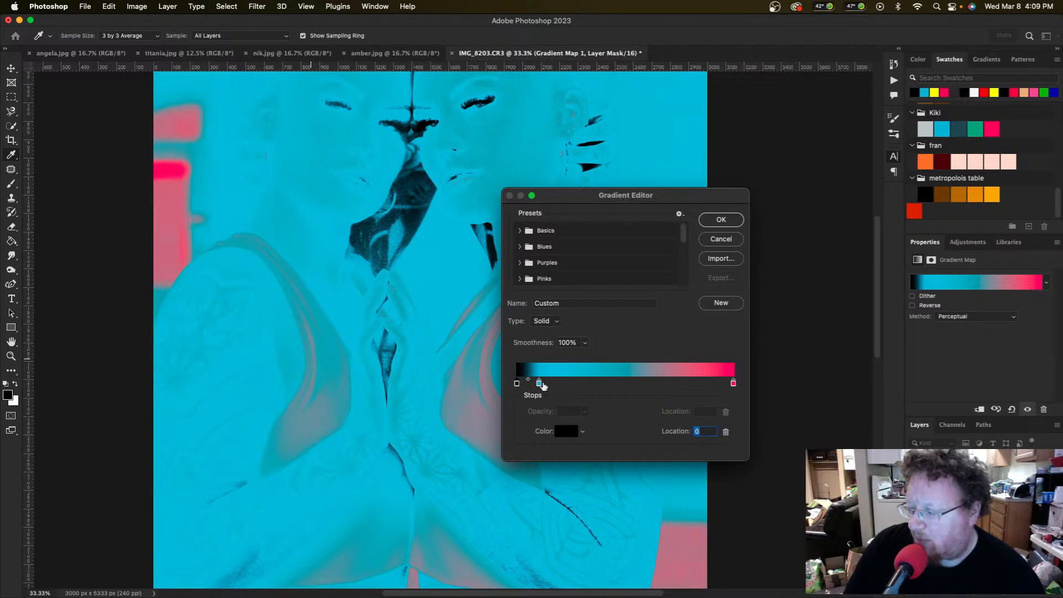
Step: Move the pink stop to about 36%, keep cyan at the end, and add a stop at 70%
left_click_drag(540, 384, 565, 386)
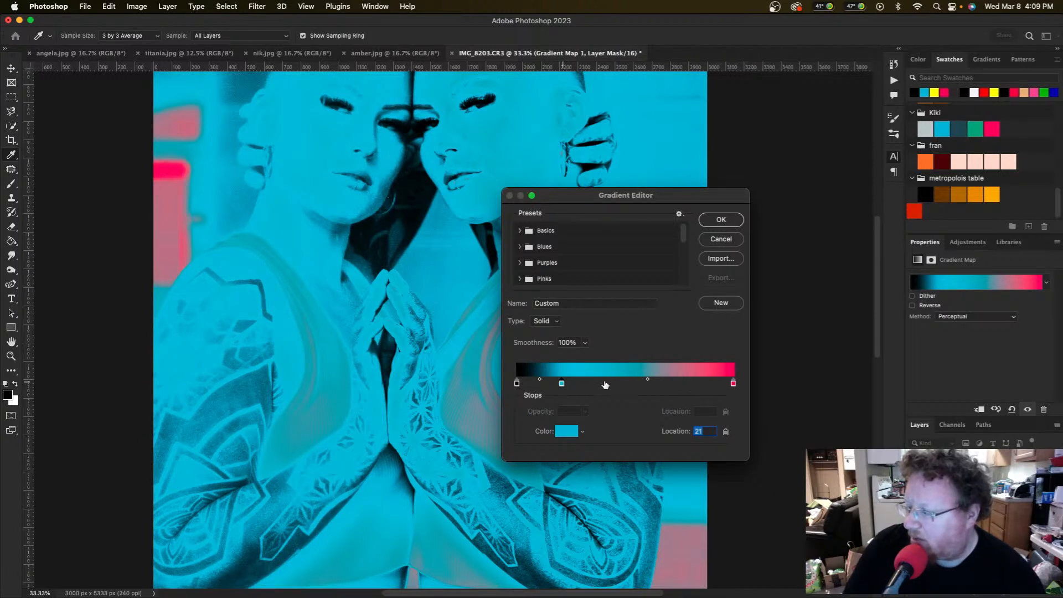
mouse_move(732, 383)
left_mouse_down()
mouse_move(563, 383)
mouse_move(741, 388)
left_mouse_up()
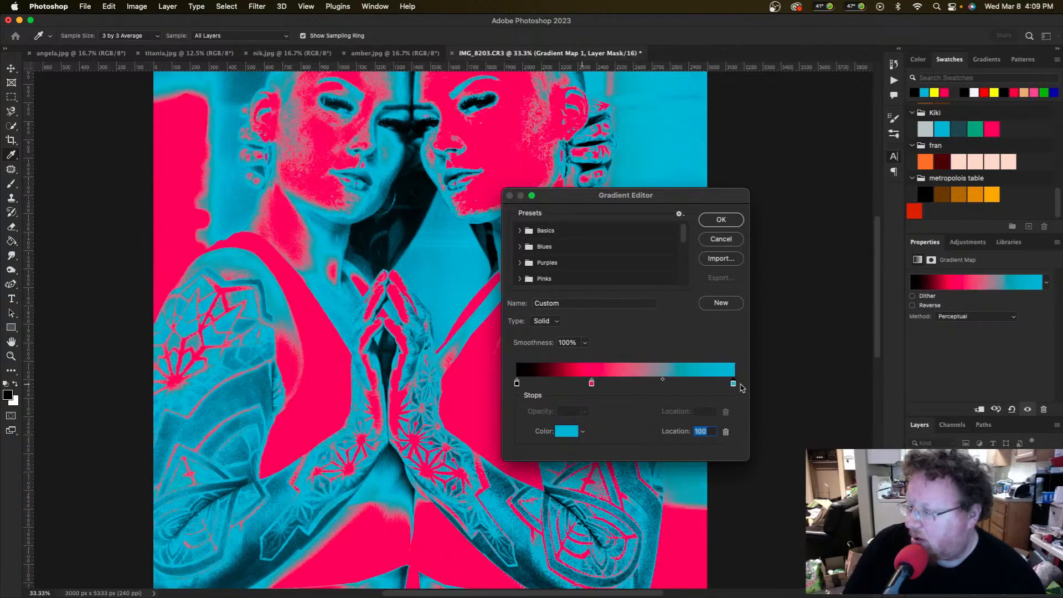
left_click_drag(591, 383, 581, 384)
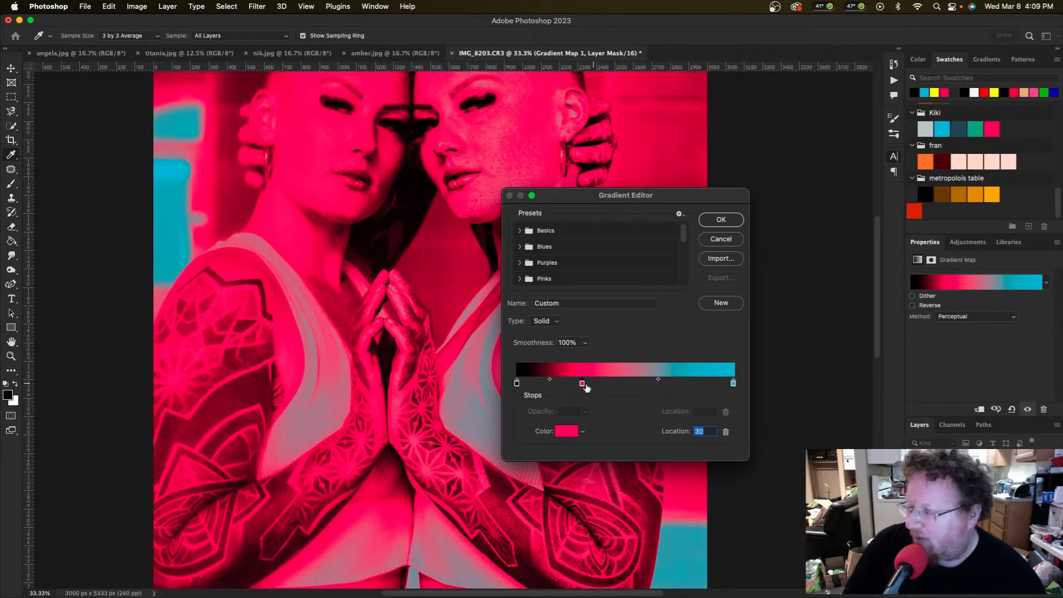
scroll(379, 237, "up", 4)
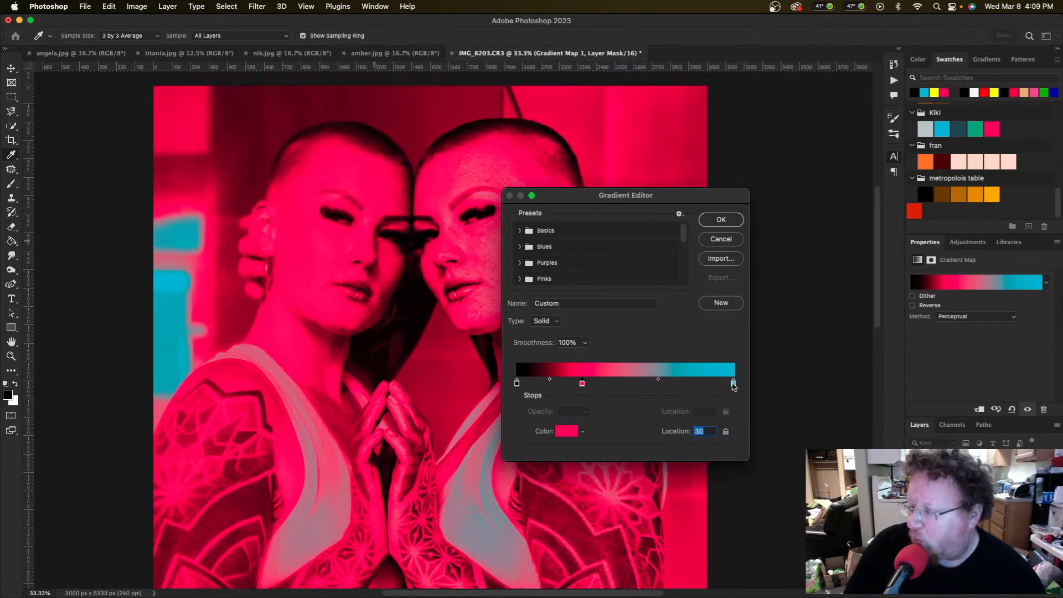
mouse_move(734, 385)
left_mouse_down()
mouse_move(679, 384)
mouse_move(735, 384)
left_mouse_up()
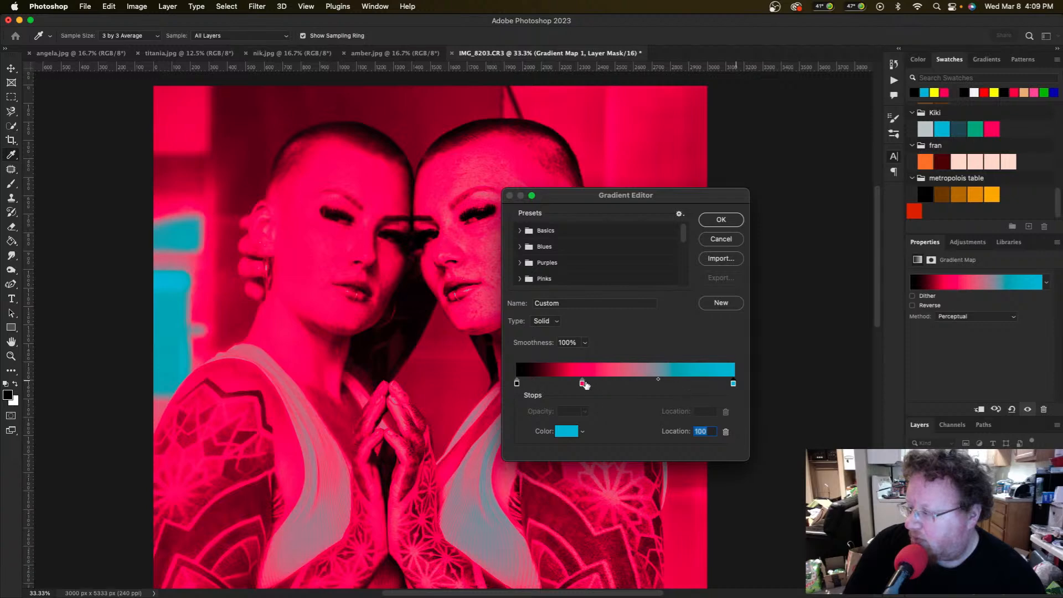
left_click_drag(583, 386, 595, 386)
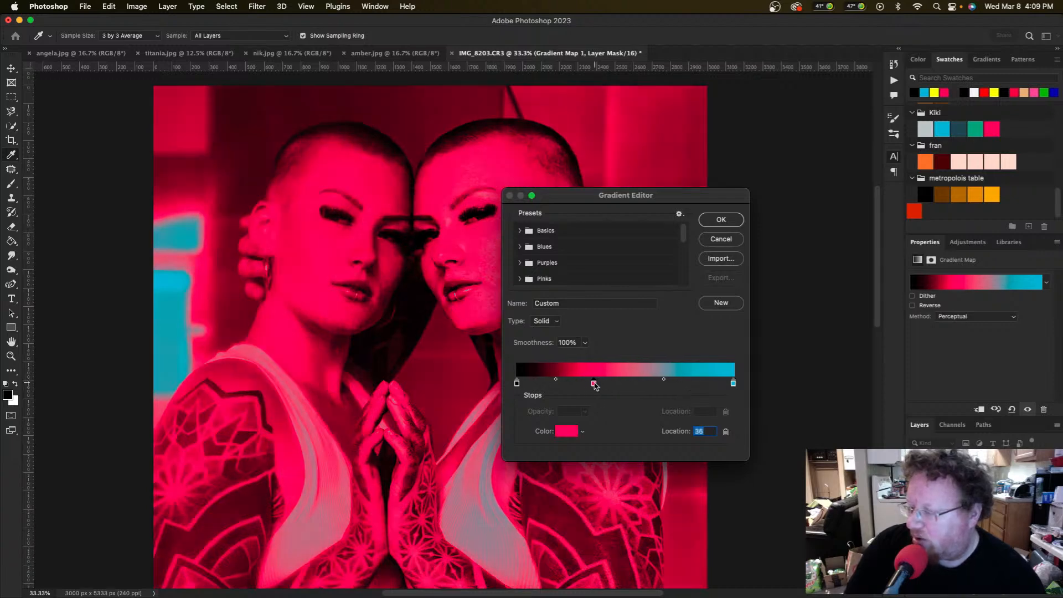
left_click(668, 382)
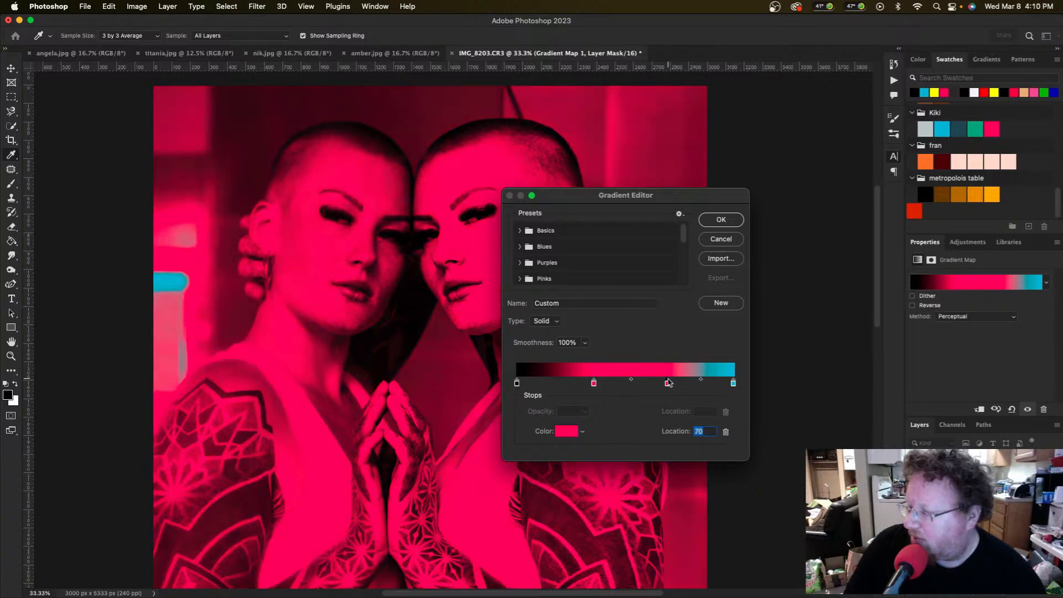
left_click(566, 433)
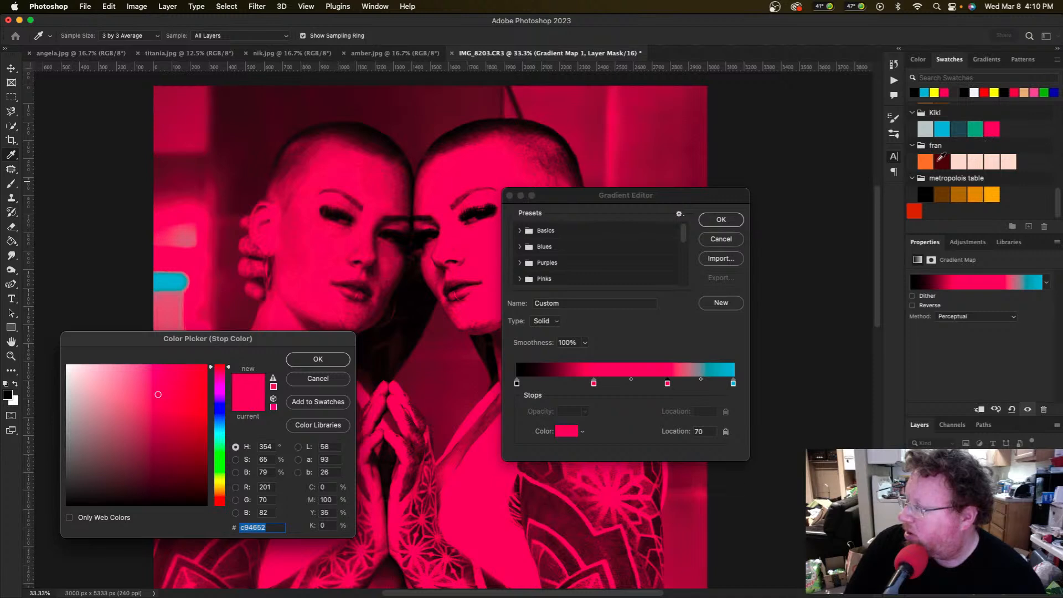
Step: Set the 70% stop to the orange swatch colour
left_click(926, 160)
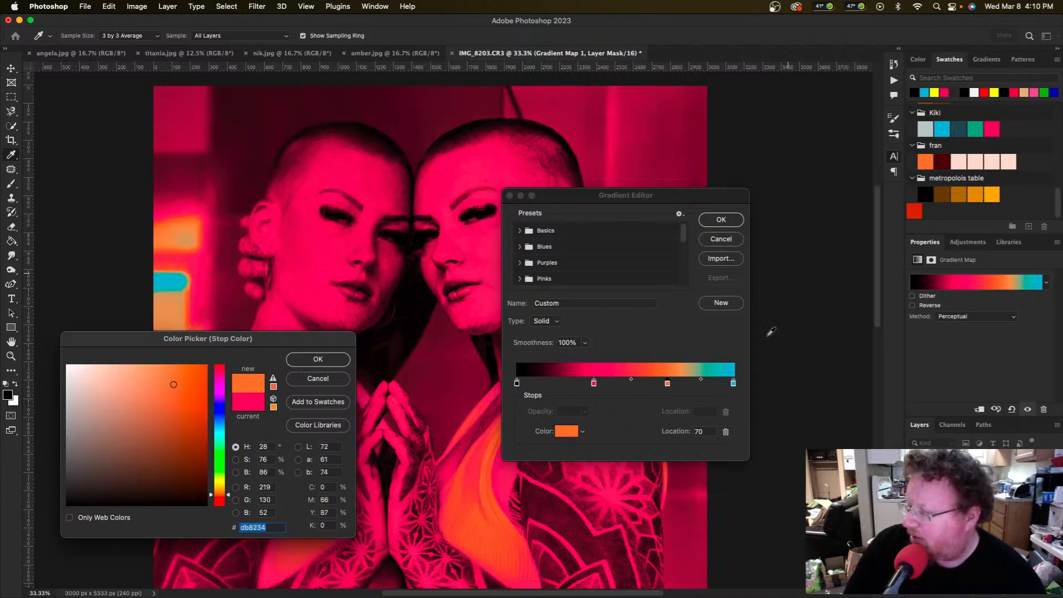
scroll(792, 270, "up", 5)
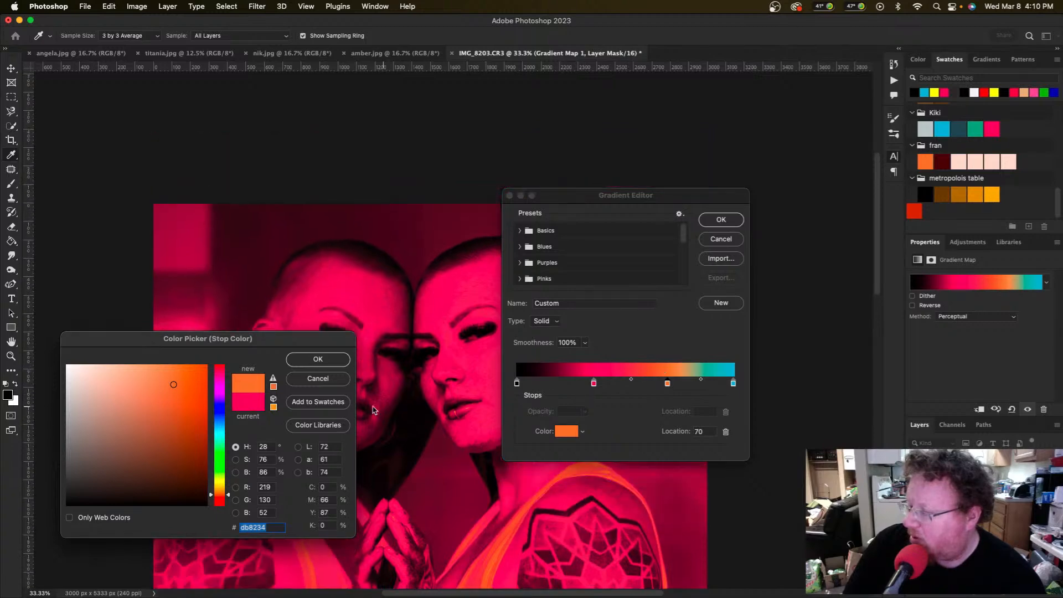
left_click(317, 359)
Step: Rearrange stops to black, cyan, pink, orange at 84%, and add a pink stop at 58%
left_click_drag(594, 383, 554, 385)
left_click_drag(668, 386, 583, 386)
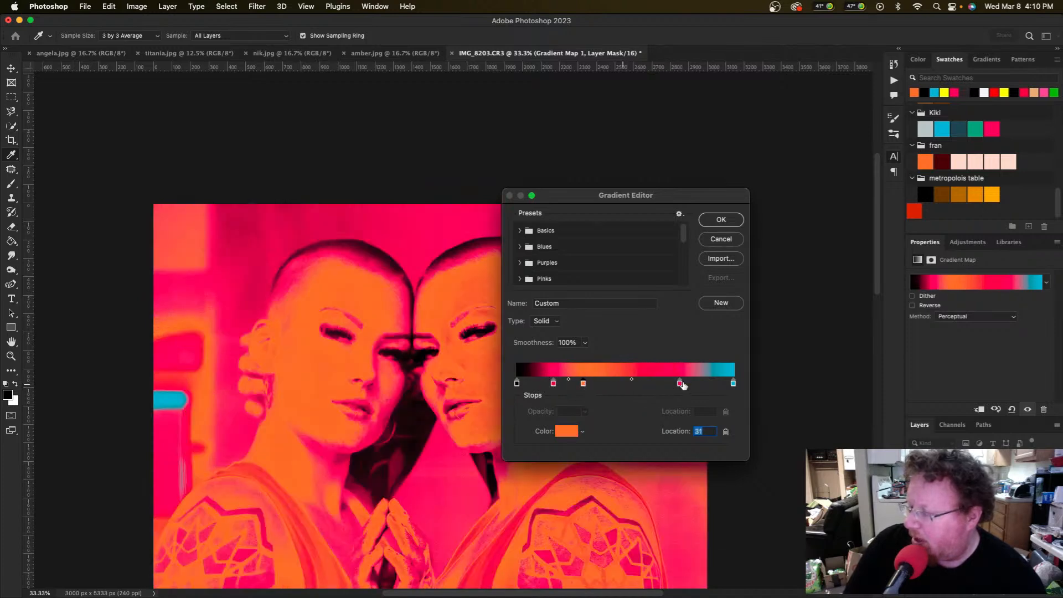
left_click_drag(680, 385, 623, 386)
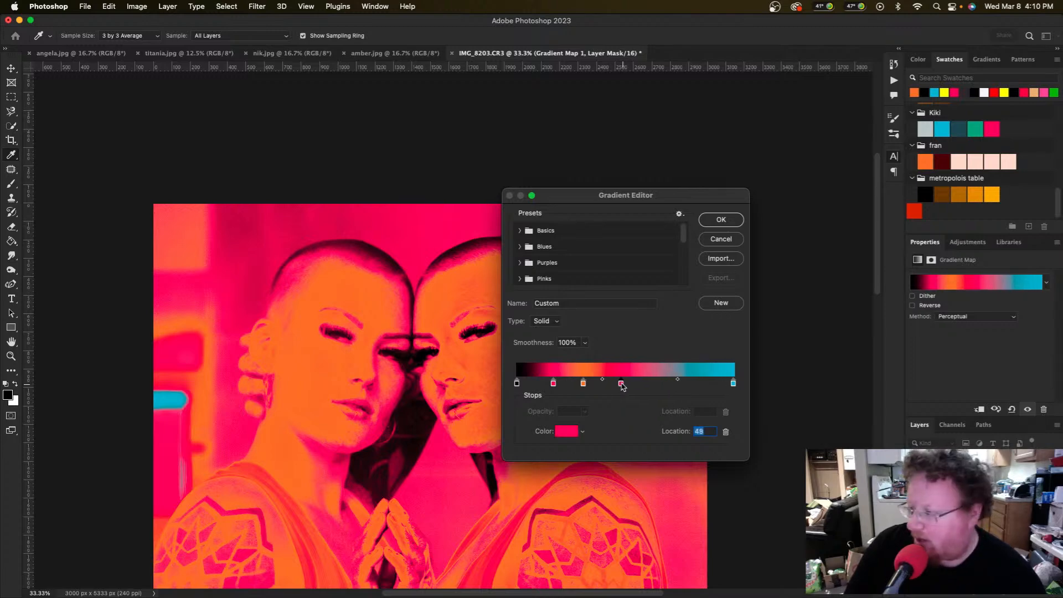
mouse_move(728, 386)
left_mouse_down()
mouse_move(590, 386)
mouse_move(741, 389)
left_mouse_up()
left_click_drag(596, 382, 656, 382)
left_click_drag(584, 383, 609, 386)
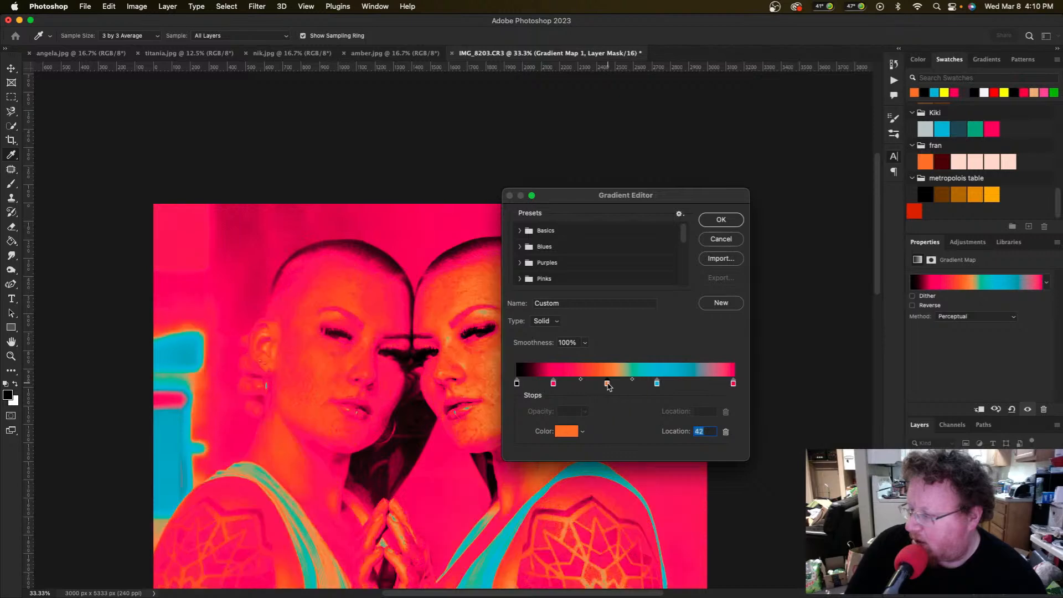
left_click_drag(554, 383, 621, 386)
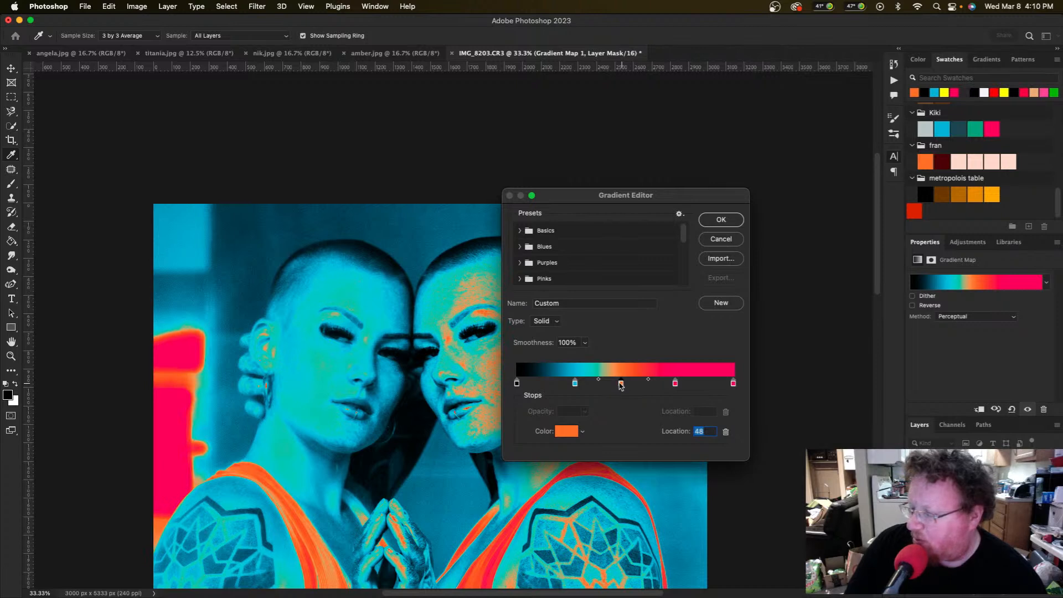
mouse_move(623, 385)
left_mouse_down()
mouse_move(699, 385)
mouse_move(611, 385)
left_mouse_up()
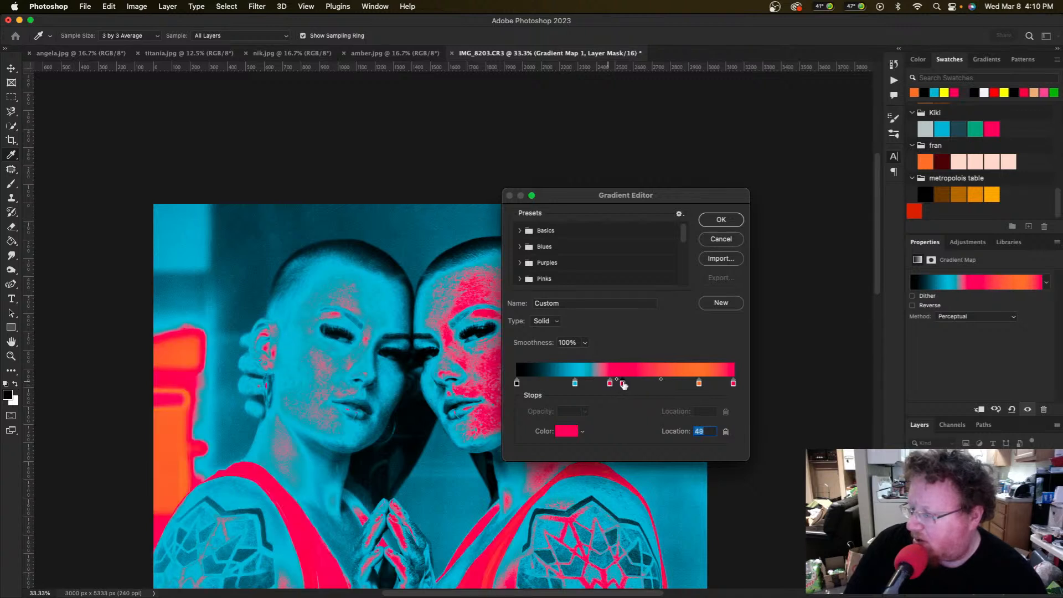
left_click(622, 384)
mouse_move(623, 385)
left_mouse_down()
mouse_move(645, 387)
mouse_move(644, 403)
mouse_move(611, 385)
mouse_move(627, 386)
left_mouse_up()
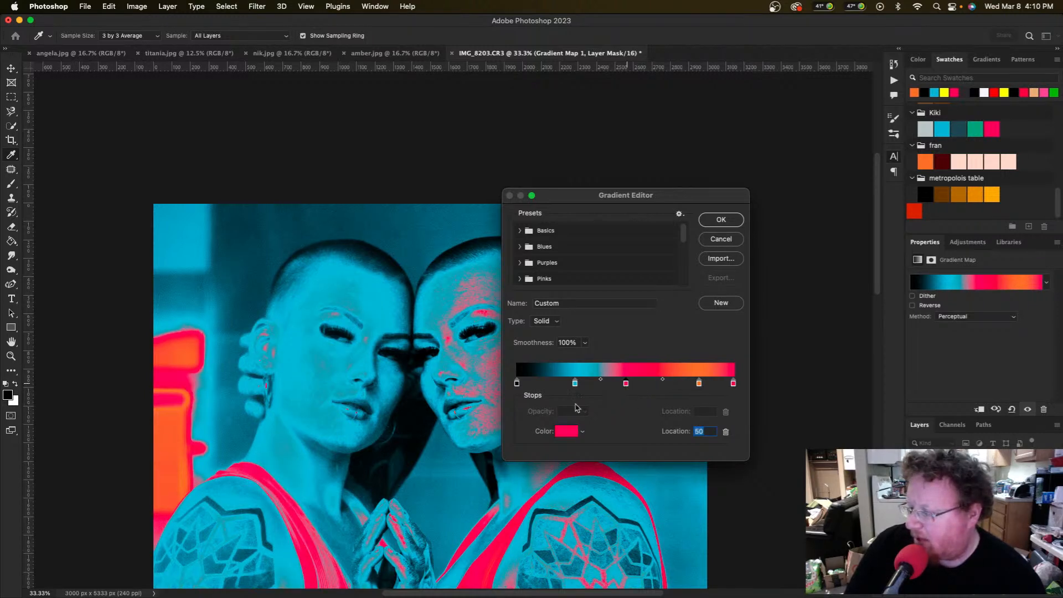
Step: Commit the gradient, zoom out, then move the orange stop to 73 and pink end to 78
left_click(719, 219)
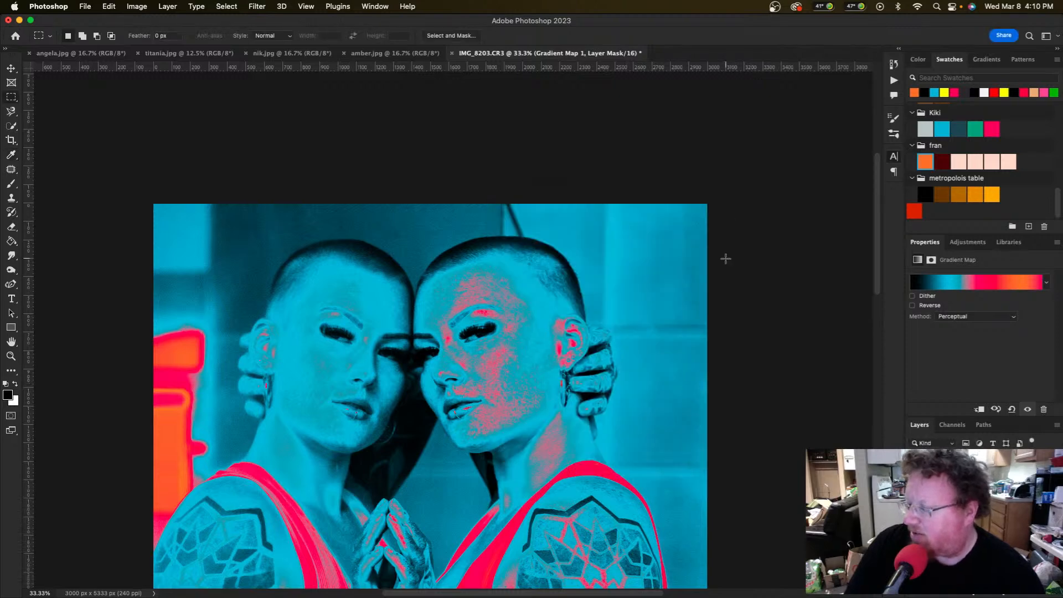
scroll(725, 258, "down", 10)
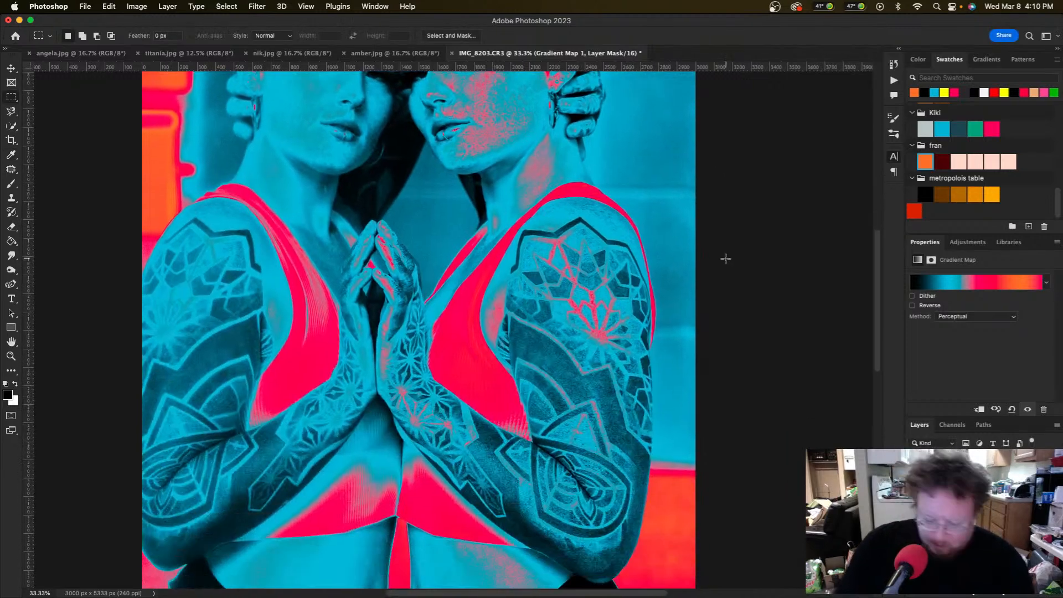
key("super+minus")
key("super+minus")
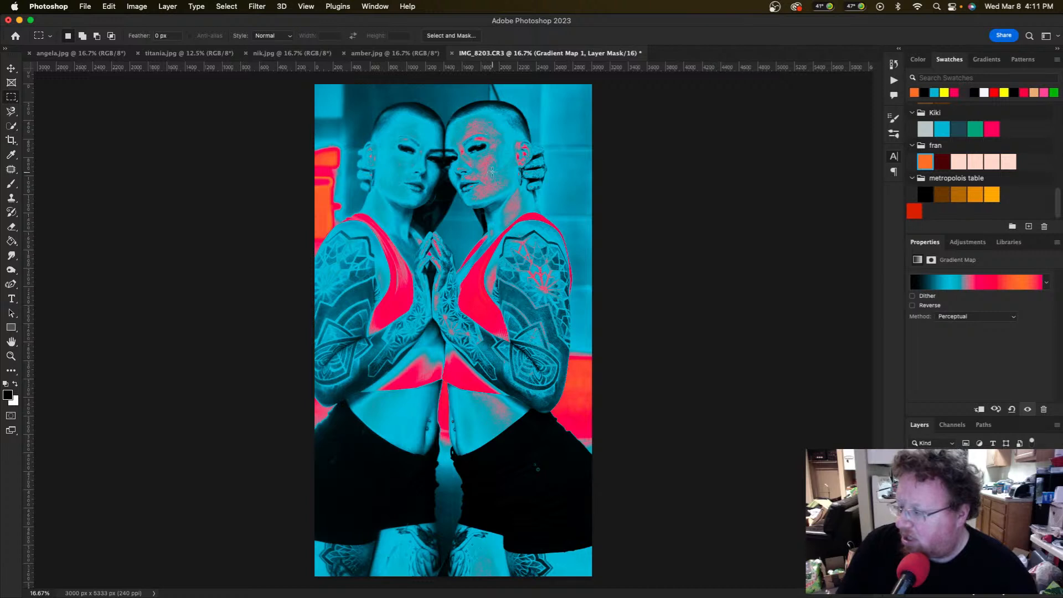
left_click(988, 283)
left_click(699, 383)
left_click_drag(700, 384, 625, 394)
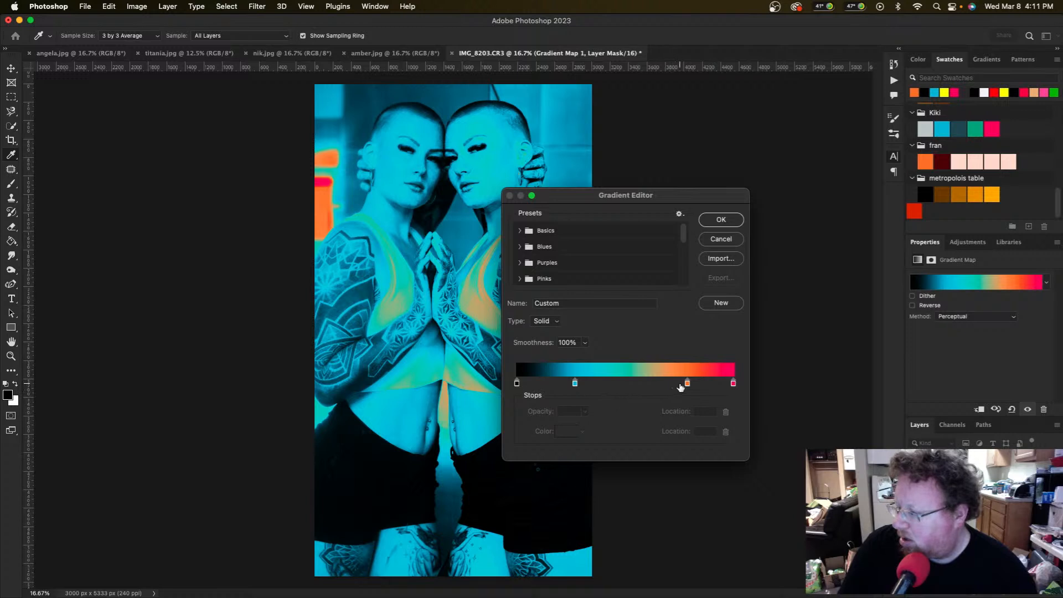
left_click_drag(687, 383, 653, 386)
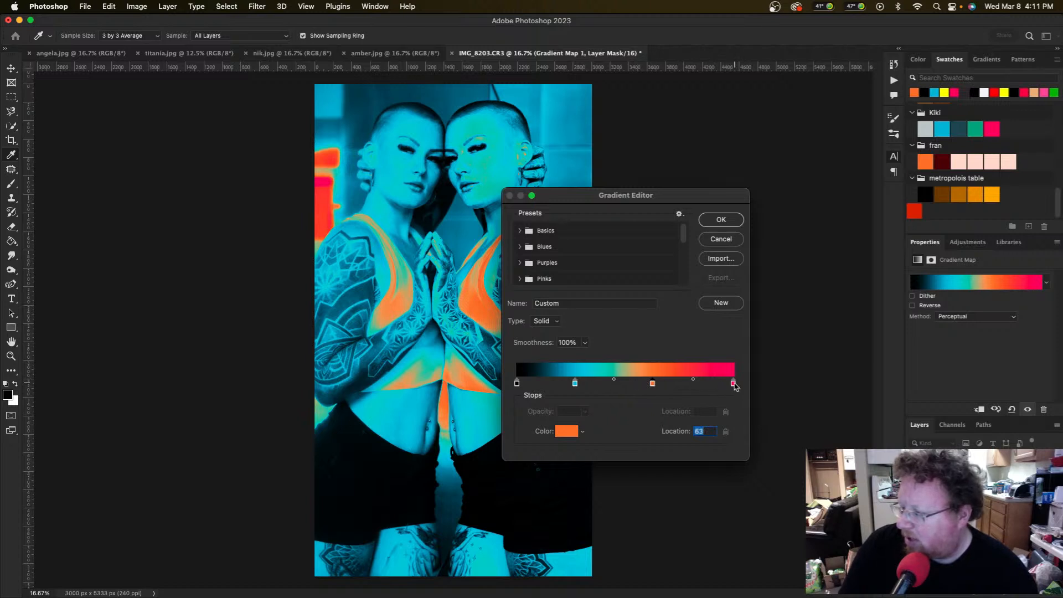
left_click_drag(734, 387, 686, 386)
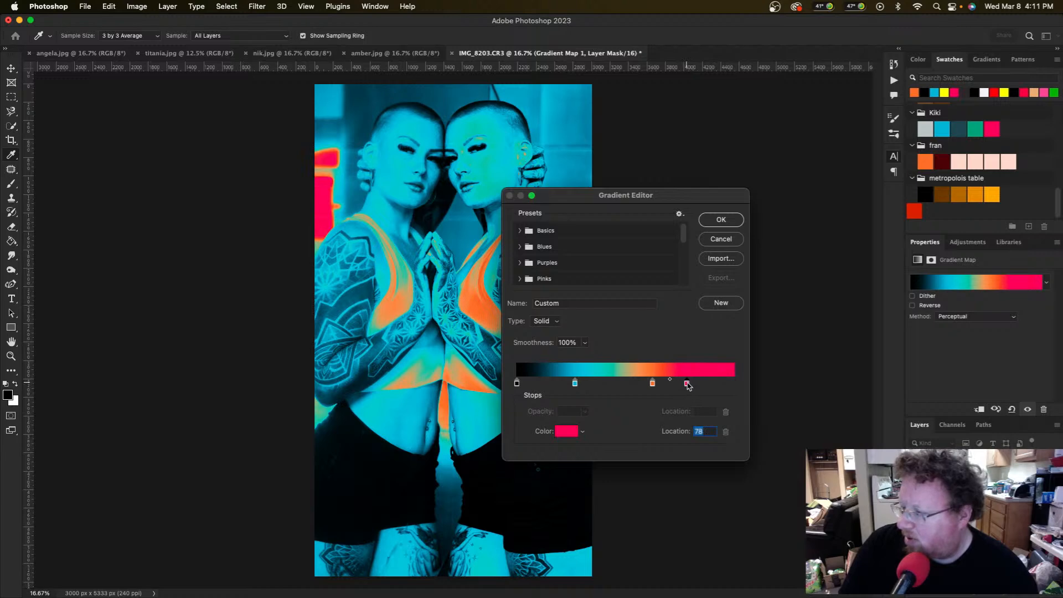
Step: Add a magenta stop at 14% between black and cyan
left_click(547, 383)
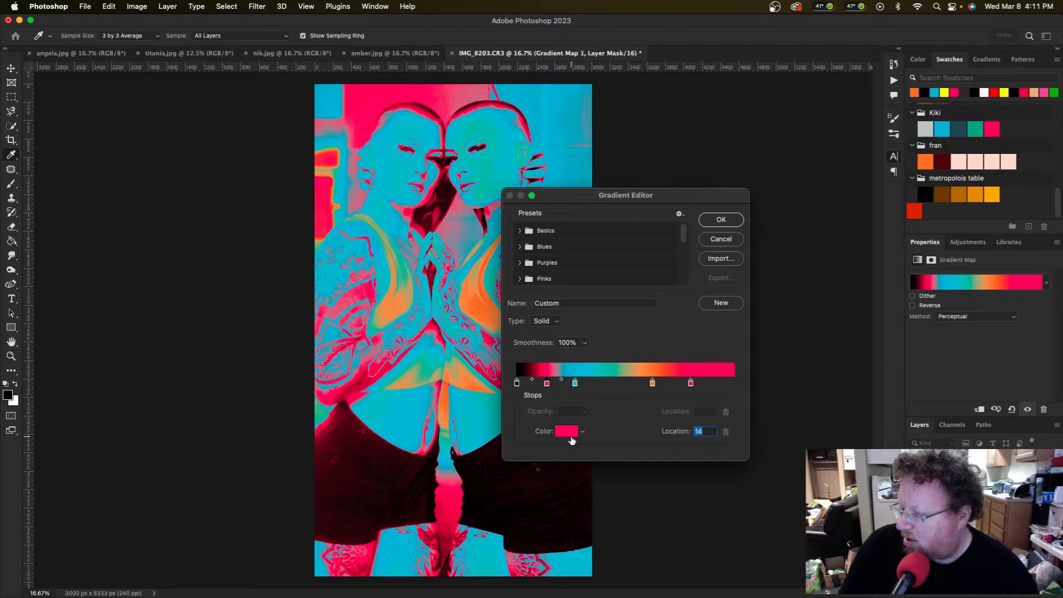
left_click(571, 435)
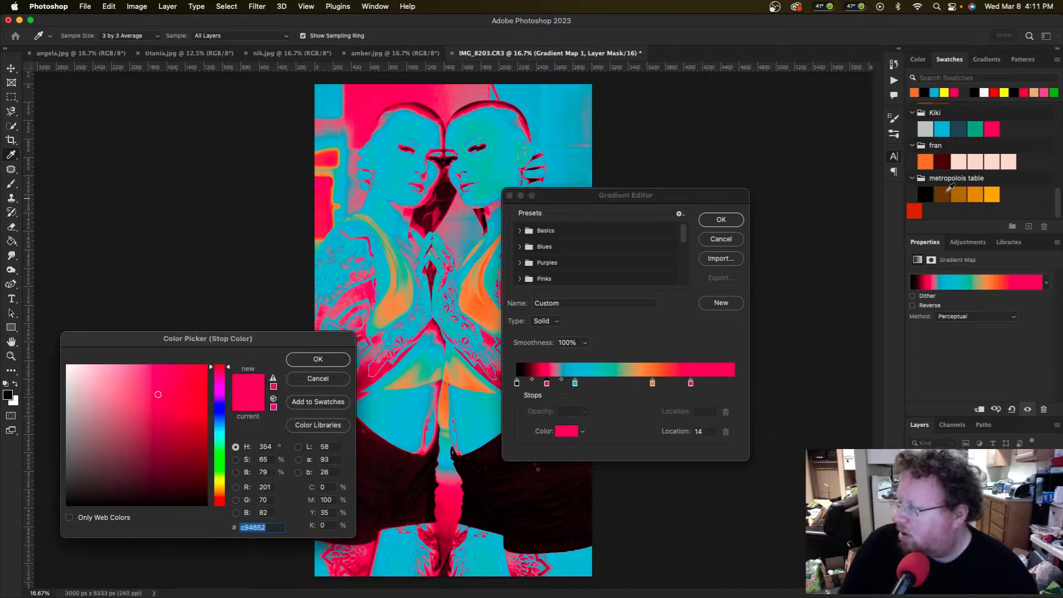
left_click(993, 195)
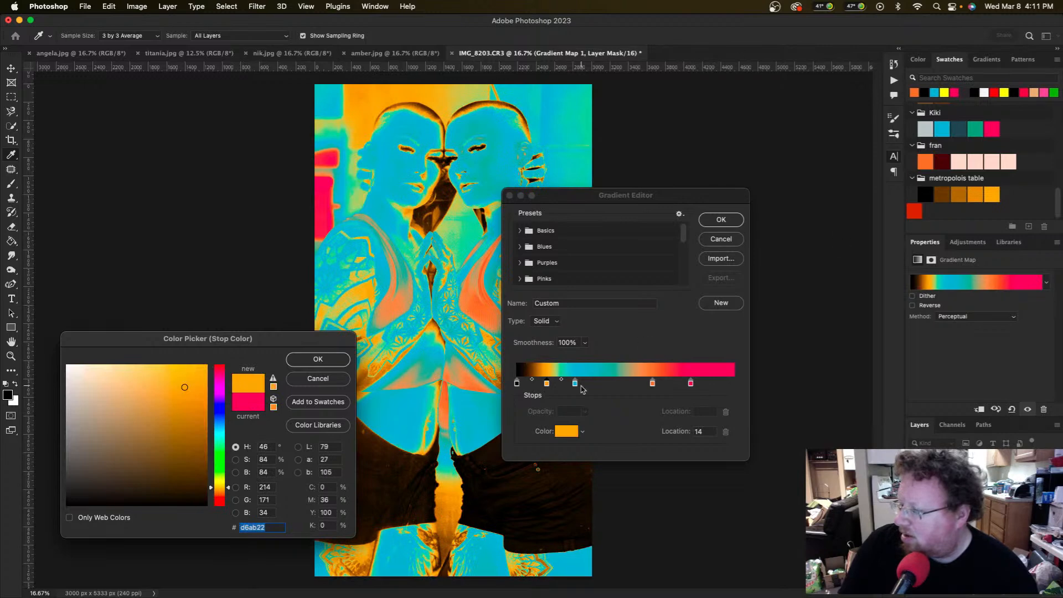
left_click(221, 390)
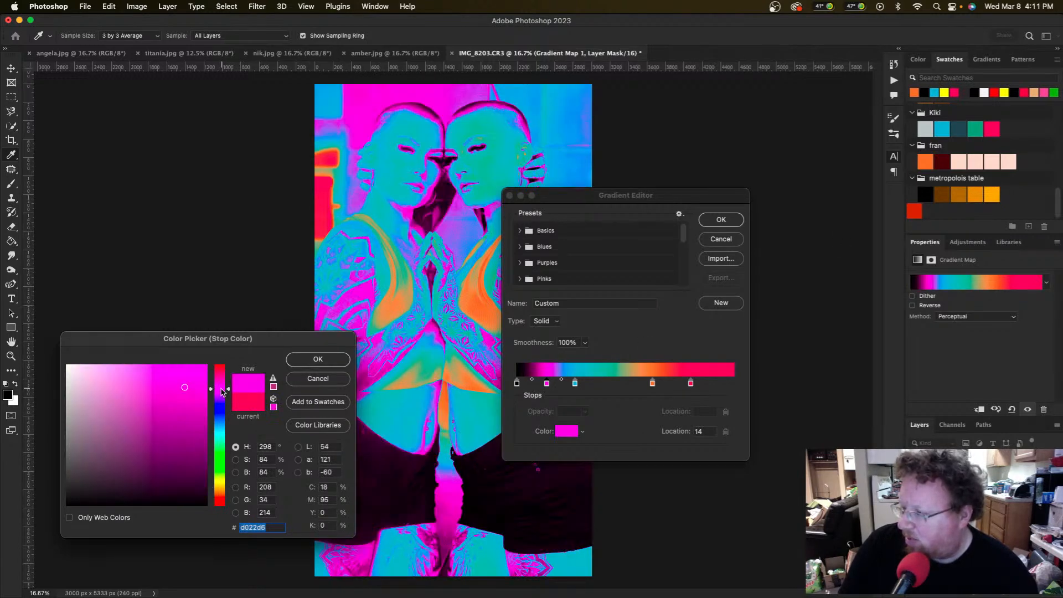
left_click(317, 360)
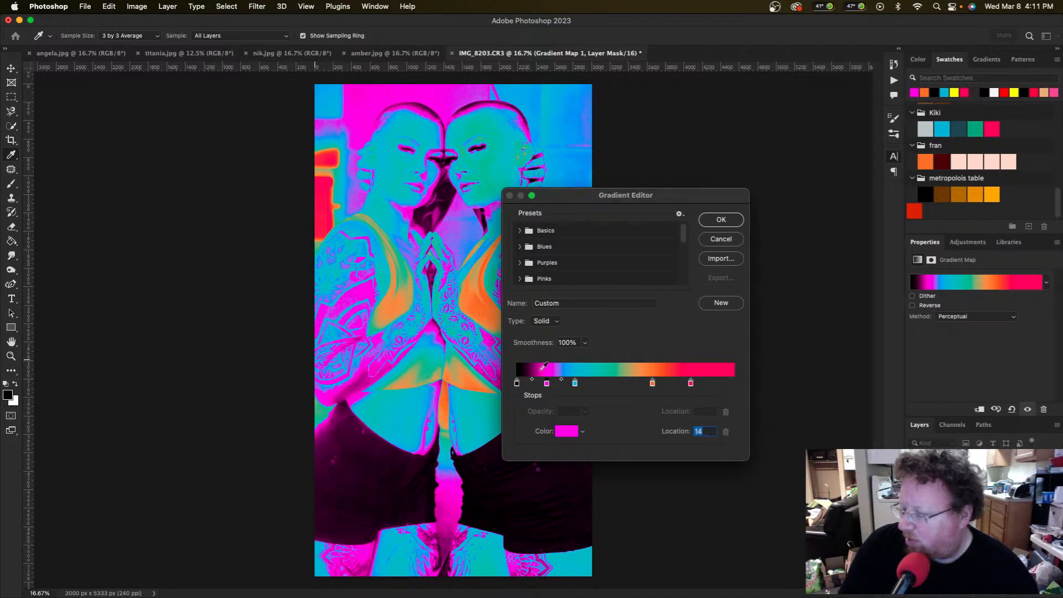
left_click(652, 383)
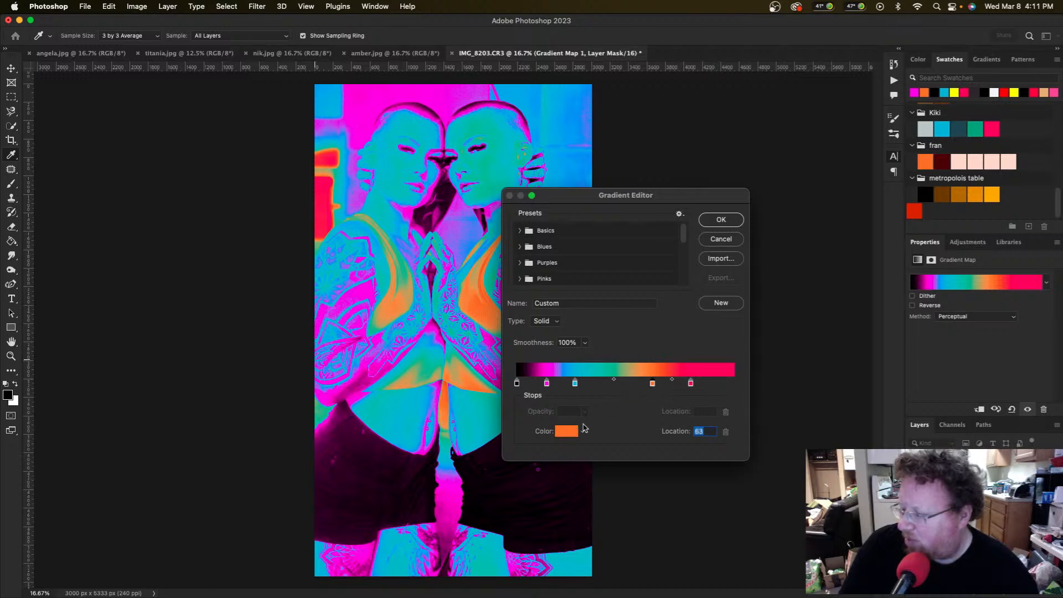
Step: Change the orange gradient stop's colour to cyan
left_click(566, 431)
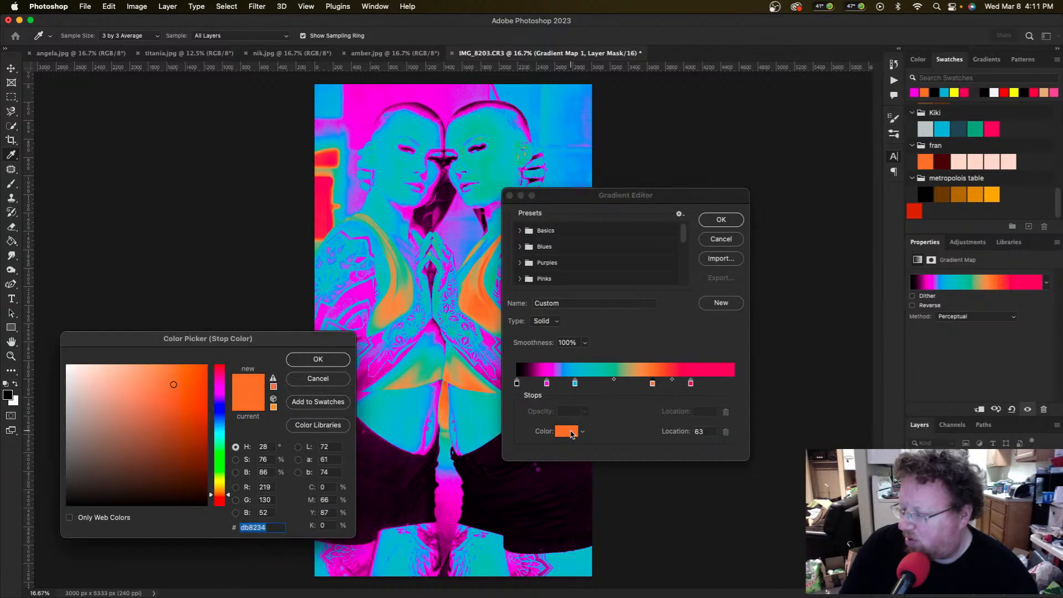
left_click(220, 384)
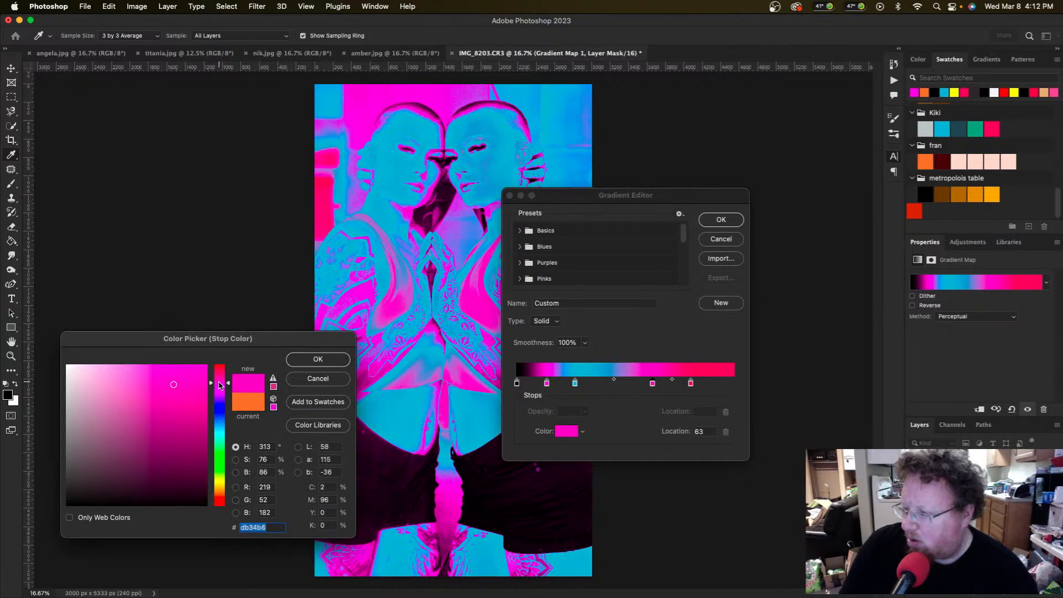
left_click(219, 433)
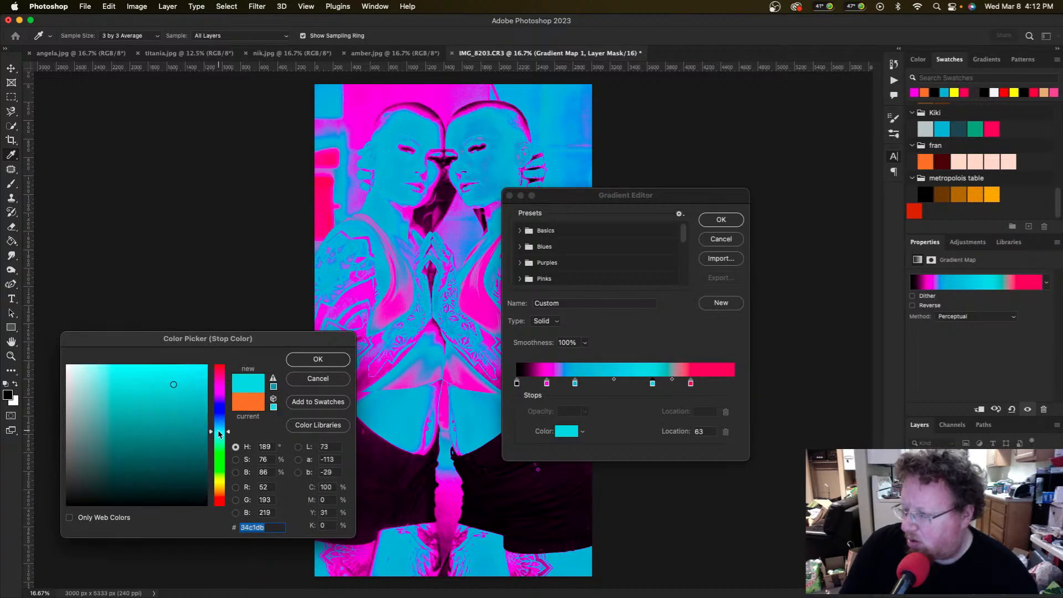
left_click(317, 360)
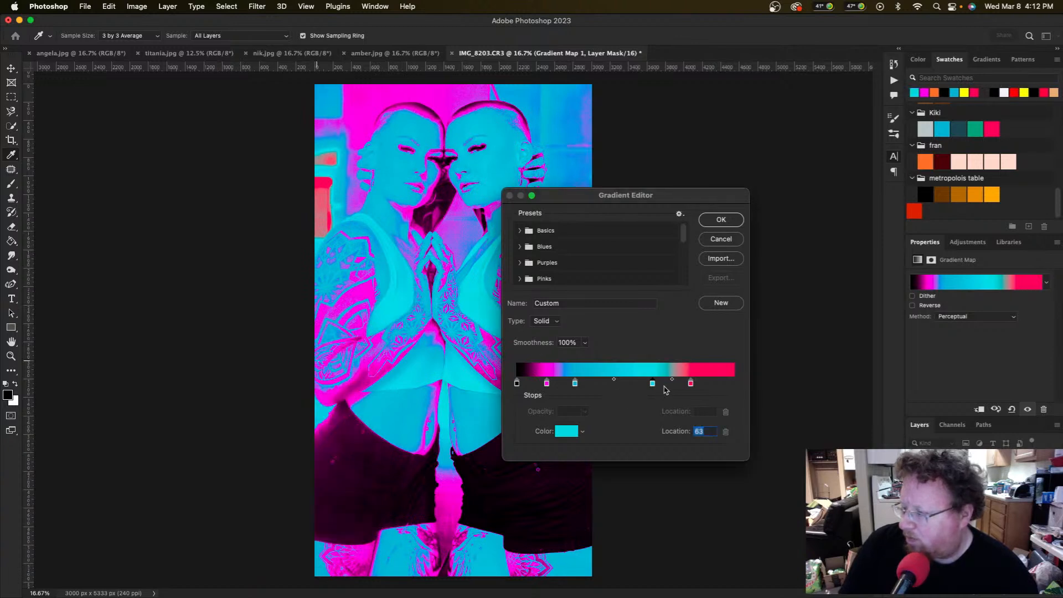
Step: Add another cyan stop, move it to 92, and commit the magenta–cyan gradient map
left_click(610, 383)
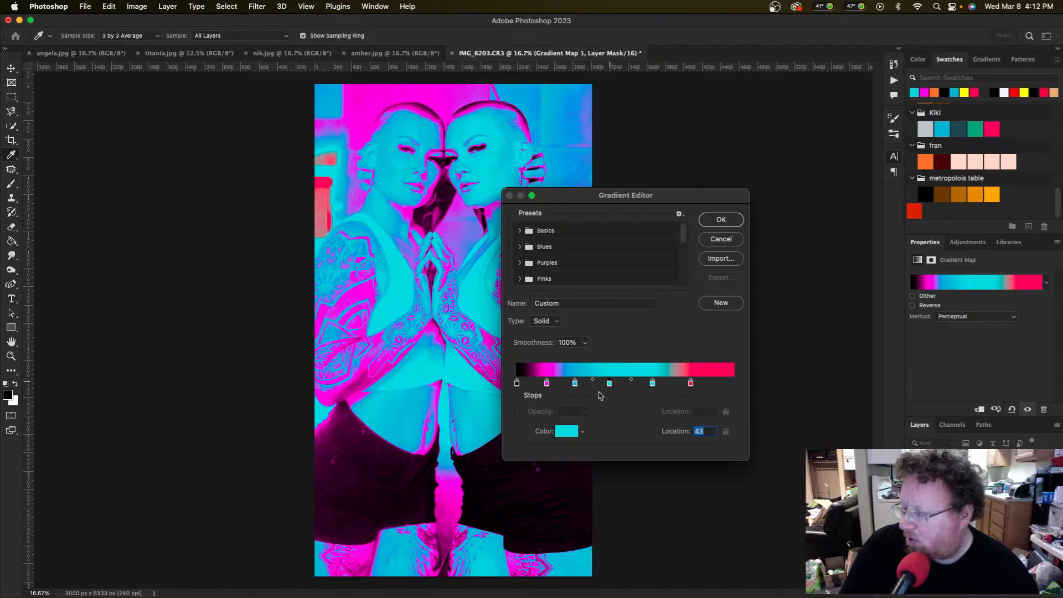
left_click(570, 431)
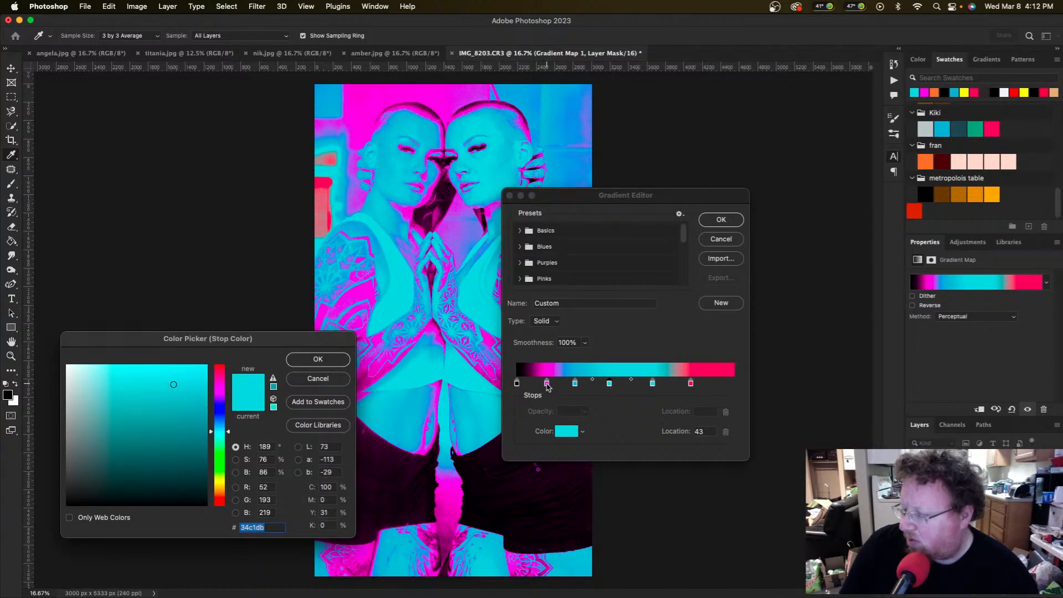
left_click(221, 390)
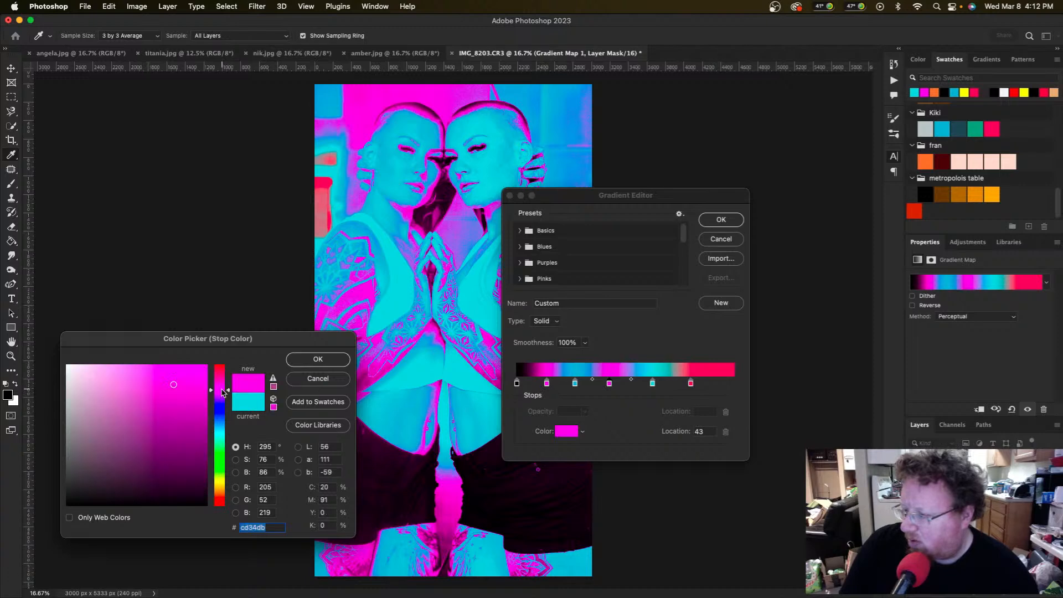
left_click_drag(220, 393, 221, 432)
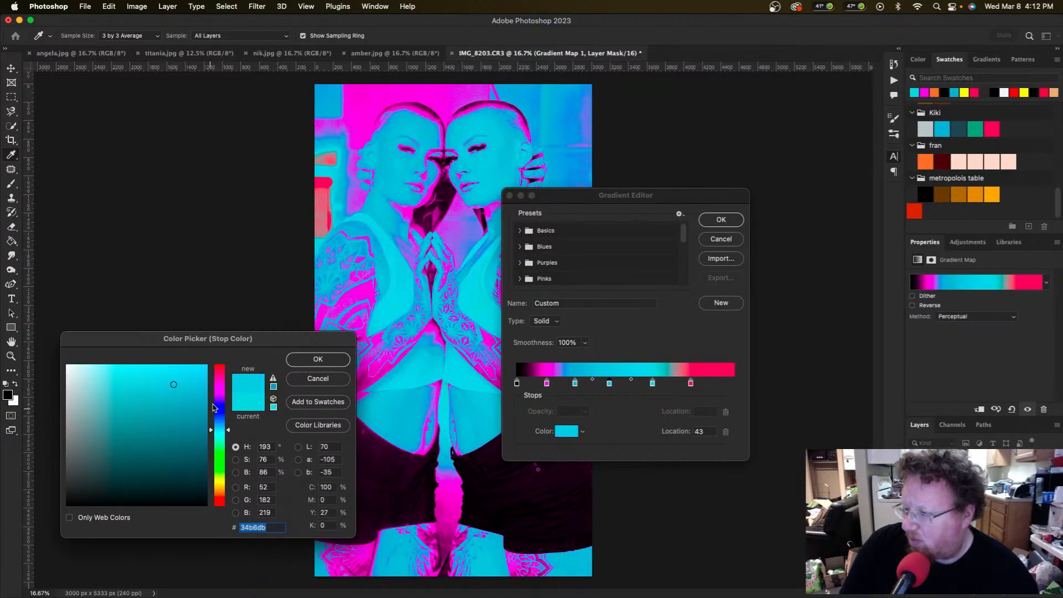
left_click(331, 361)
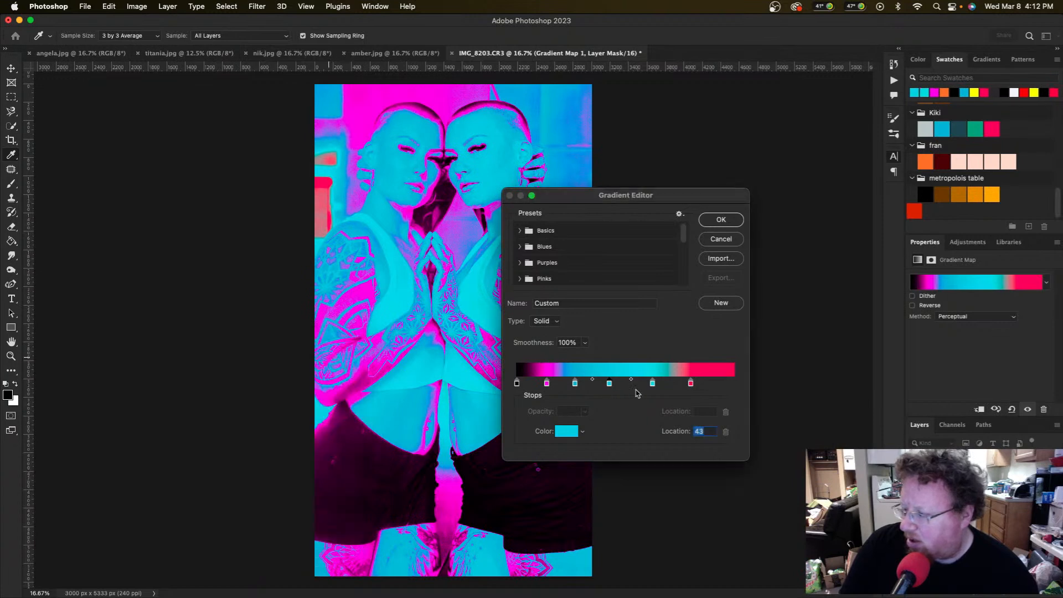
mouse_move(653, 386)
left_mouse_down()
mouse_move(716, 386)
mouse_move(642, 385)
left_mouse_up()
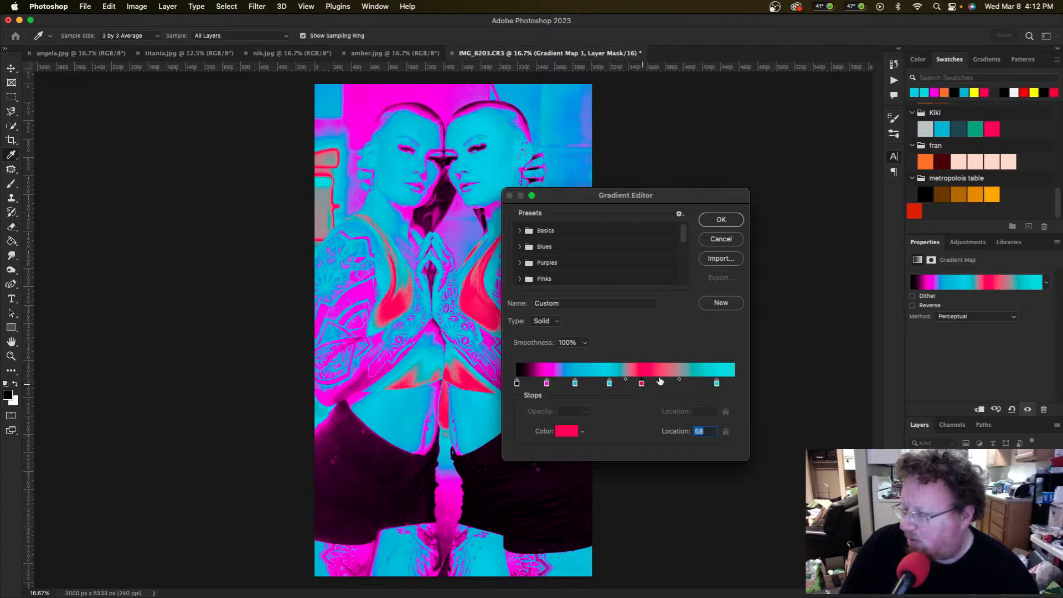
left_click(731, 221)
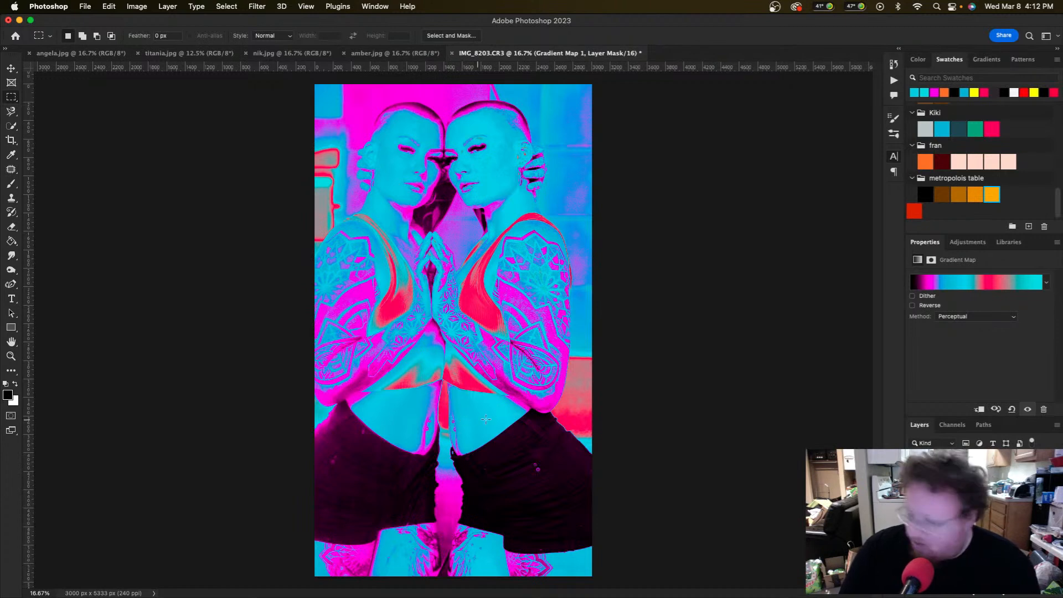
Step: Set the gradient map's darkest stop to pure black
key("t")
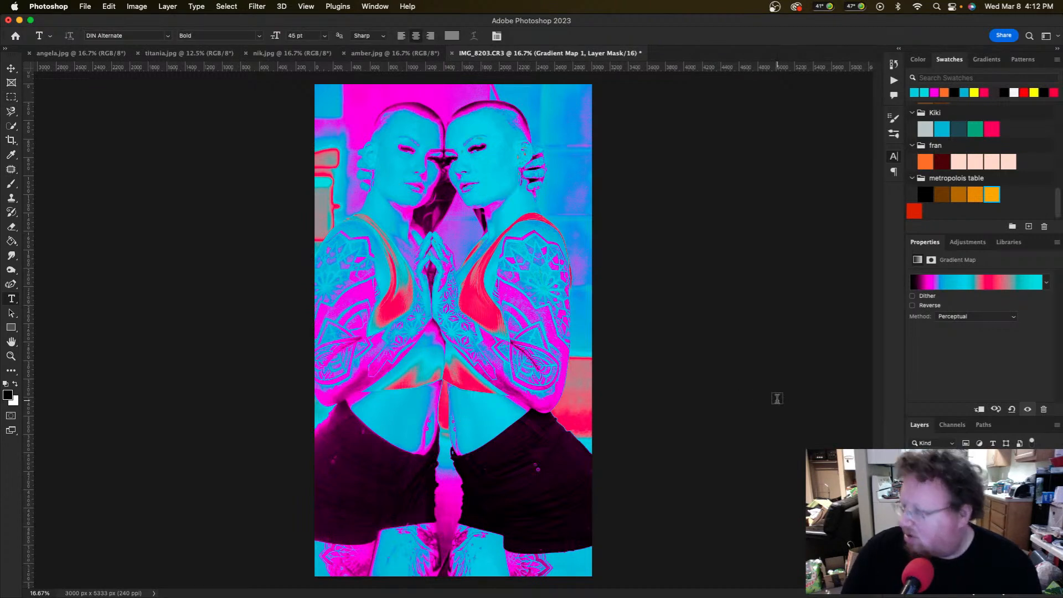
left_click(916, 285)
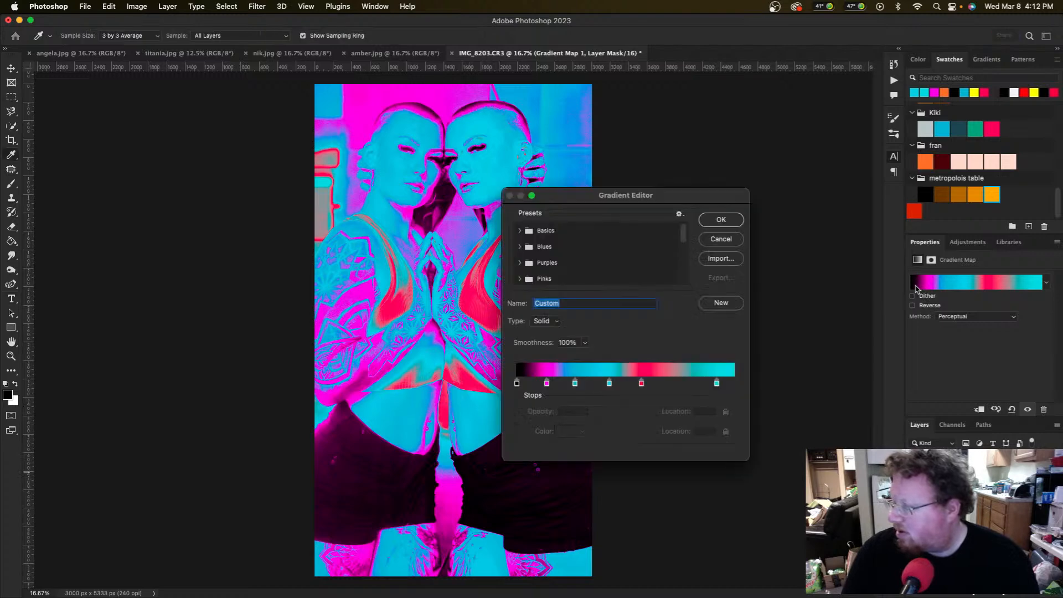
left_click(517, 383)
left_click(565, 431)
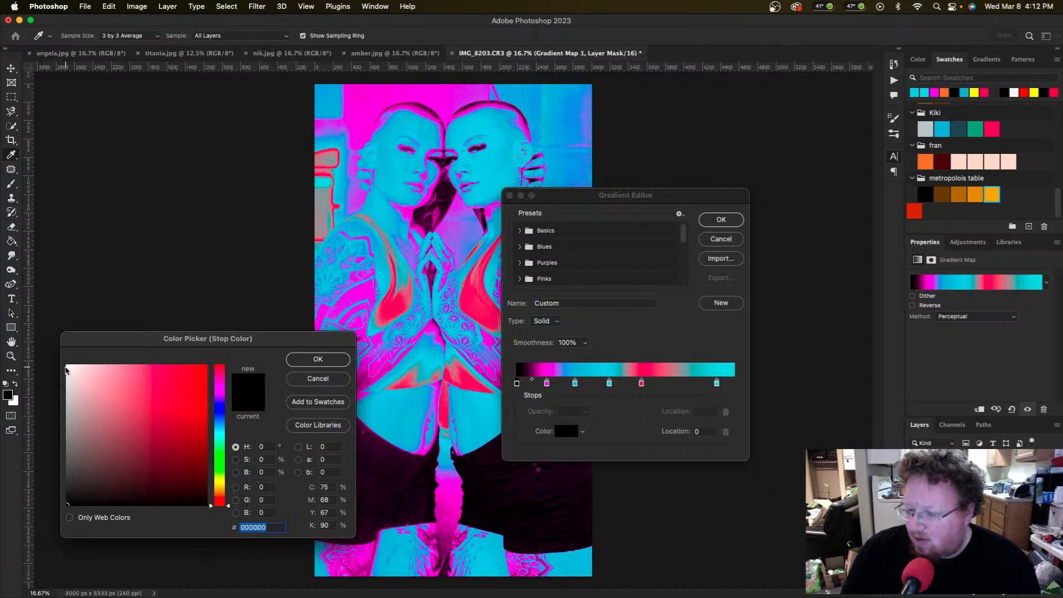
left_click(65, 365)
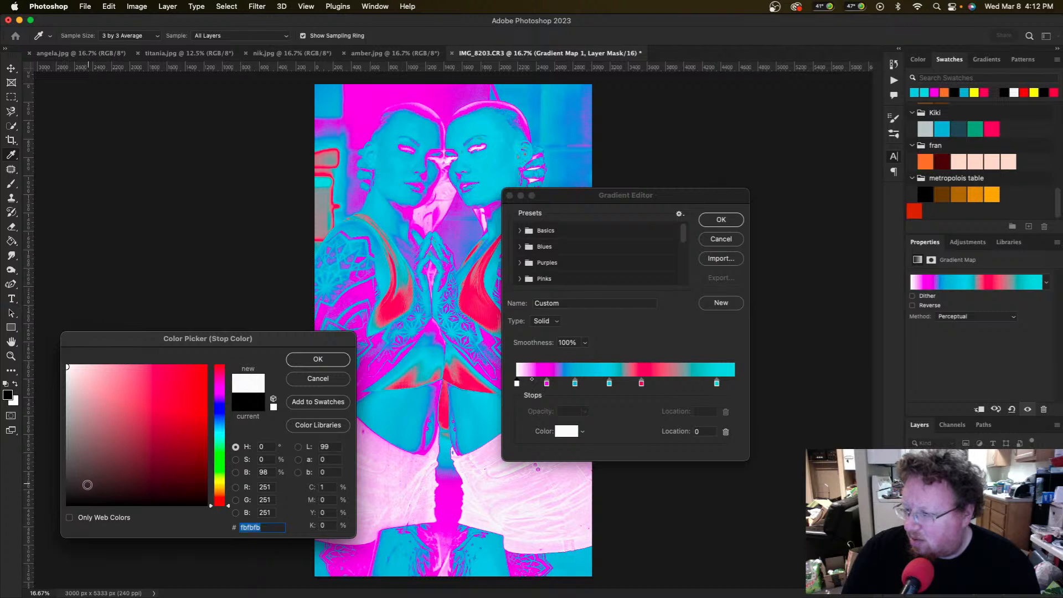
left_click(66, 503)
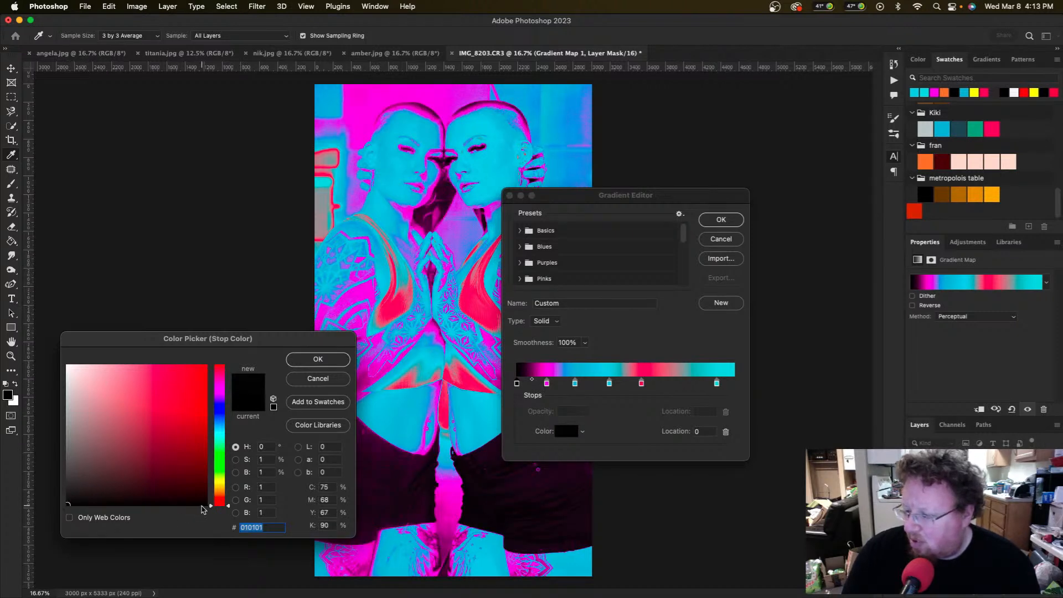
left_click(205, 504)
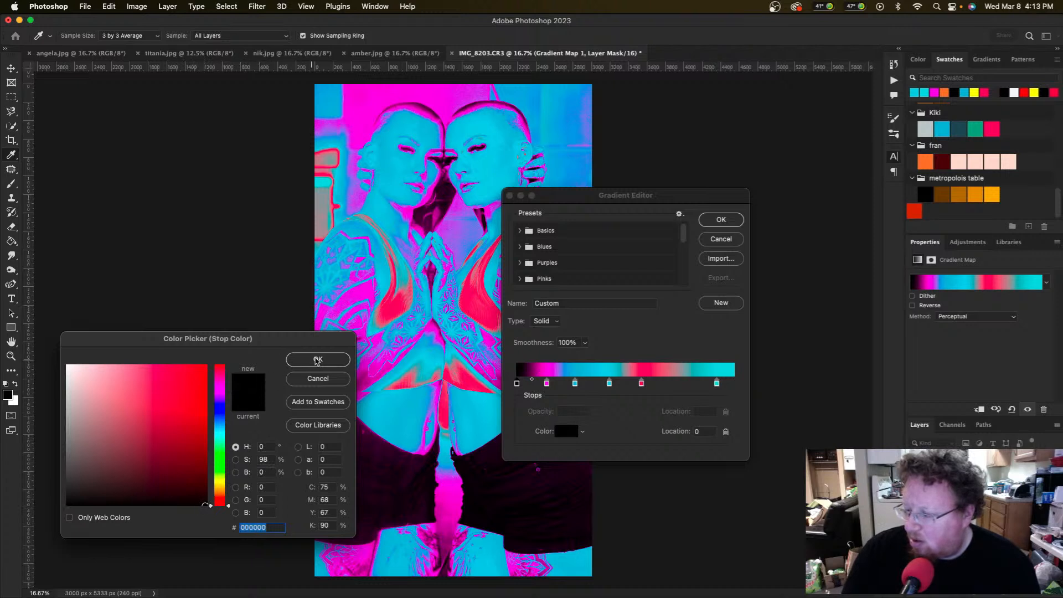
left_click(319, 359)
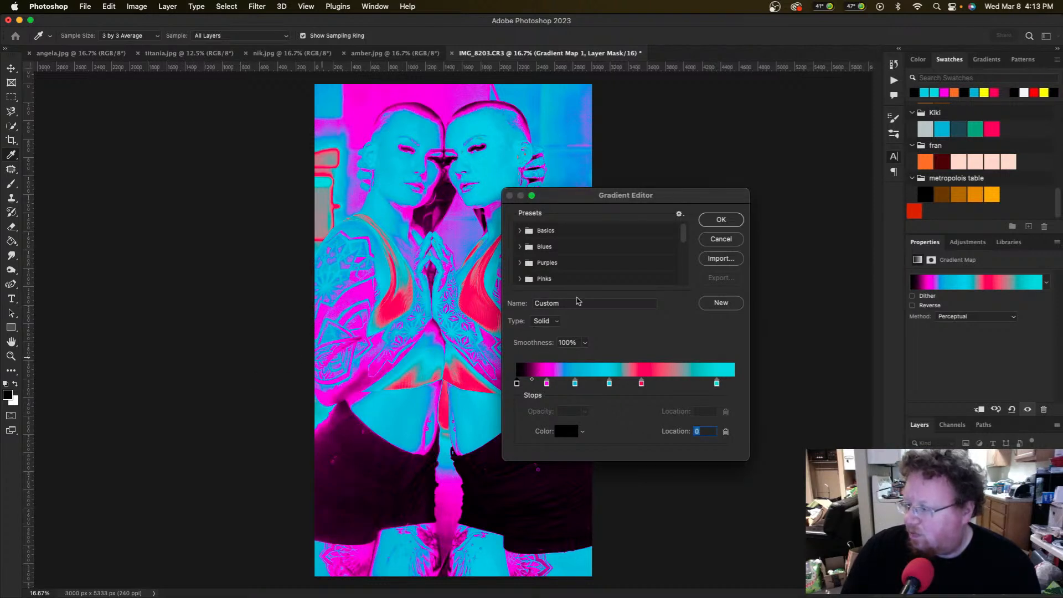
Step: Move the magenta stop to location 17, add a cyan stop at 41, and apply the gradient
left_click_drag(548, 386, 612, 396)
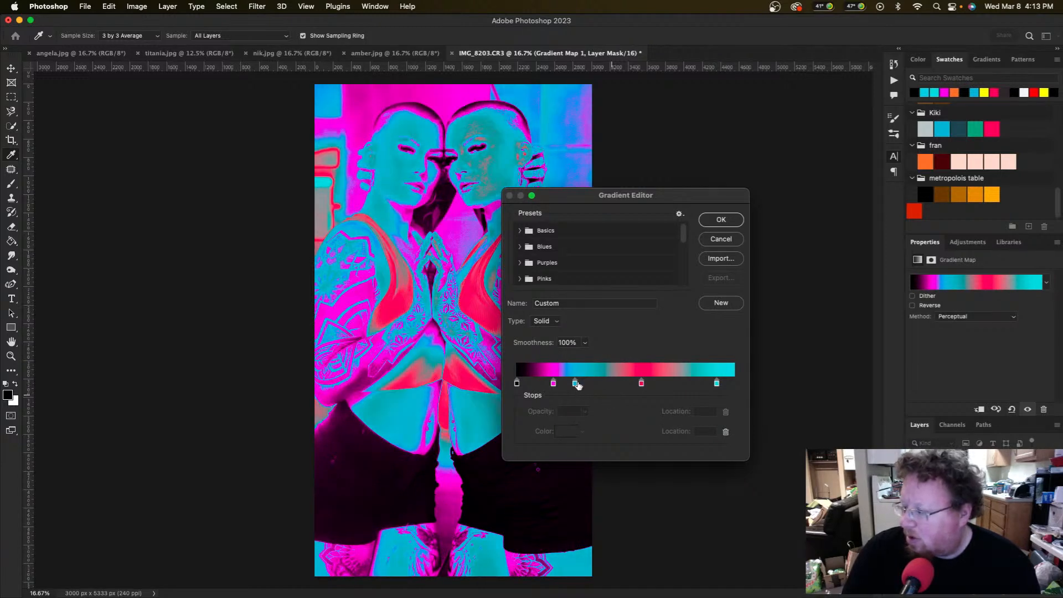
left_click(606, 384)
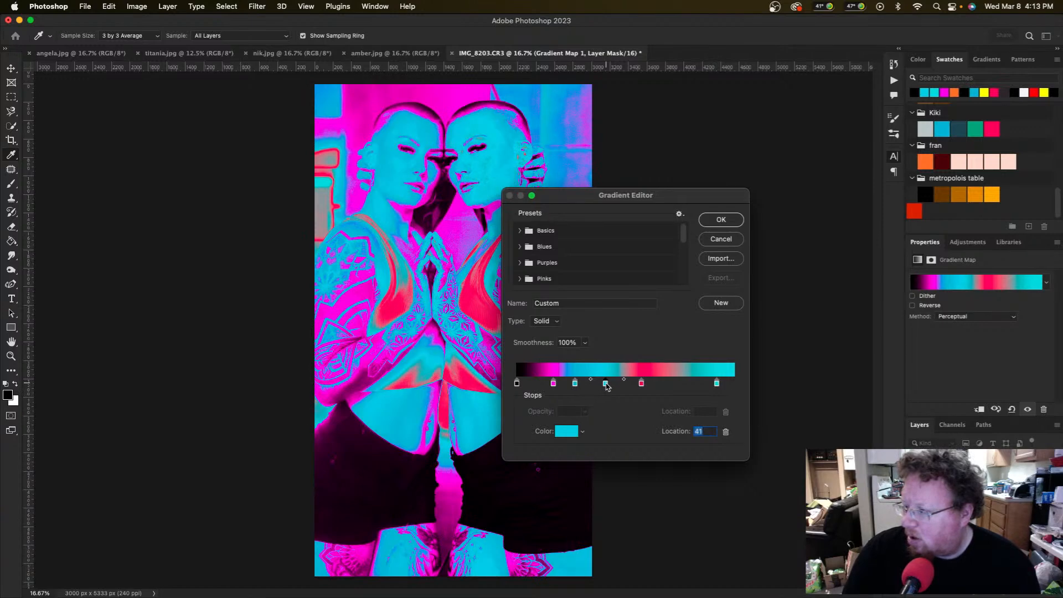
left_click(720, 220)
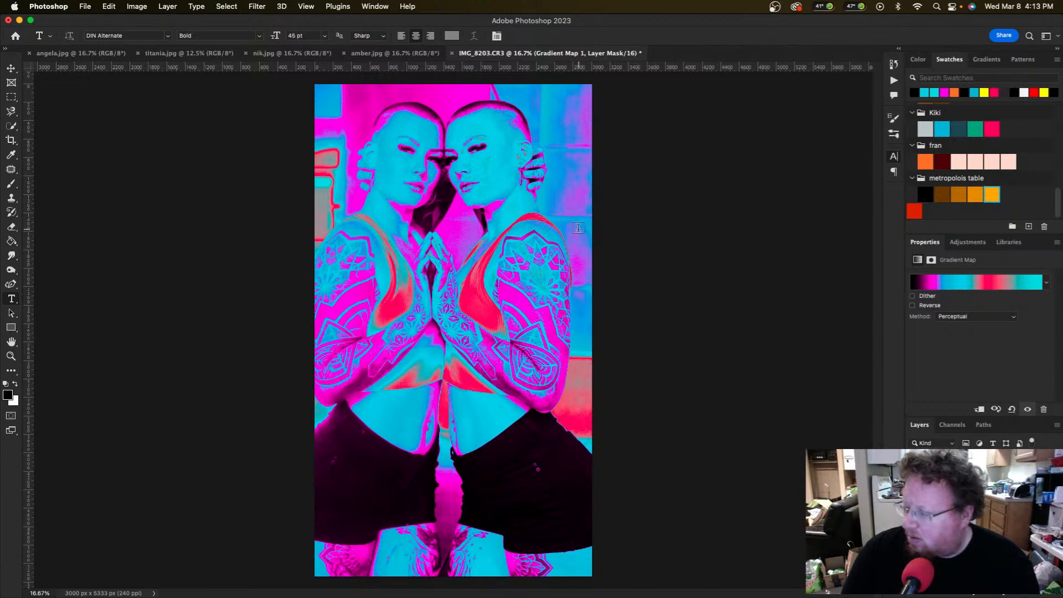
Step: Start a crop on the image, then cancel it so the canvas is unchanged
key("c")
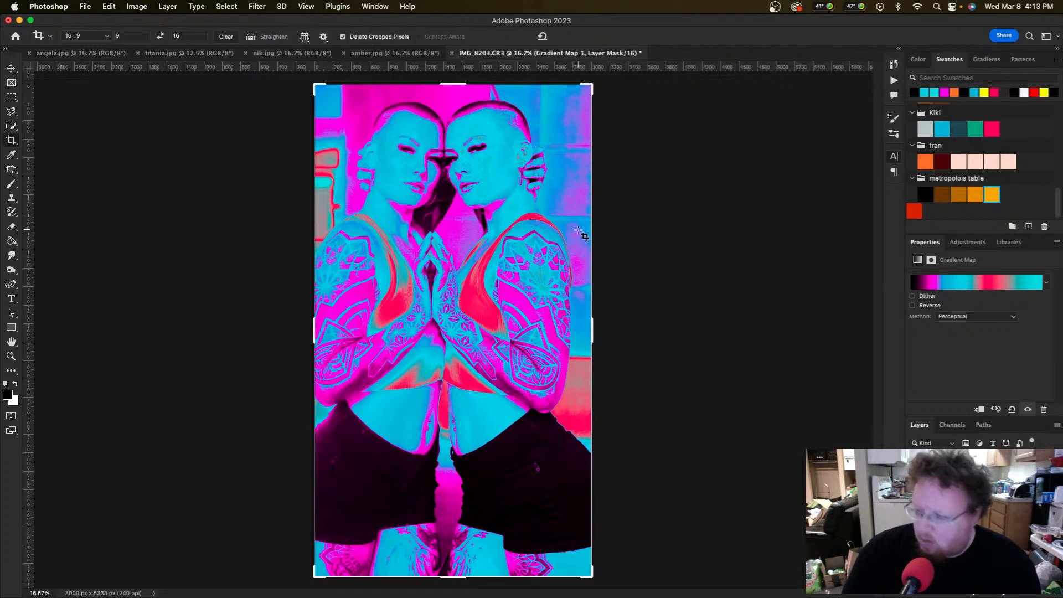
left_click(581, 236)
key("Escape")
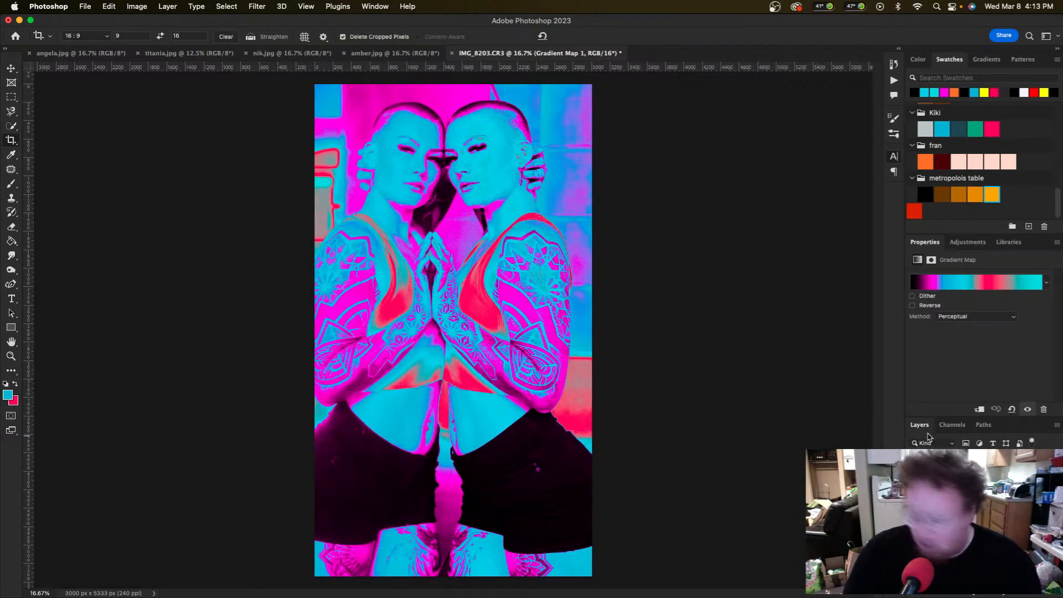
Step: Draw a paragraph text box over the lower portrait, replace the placeholder with the model's name, and select it
key("t")
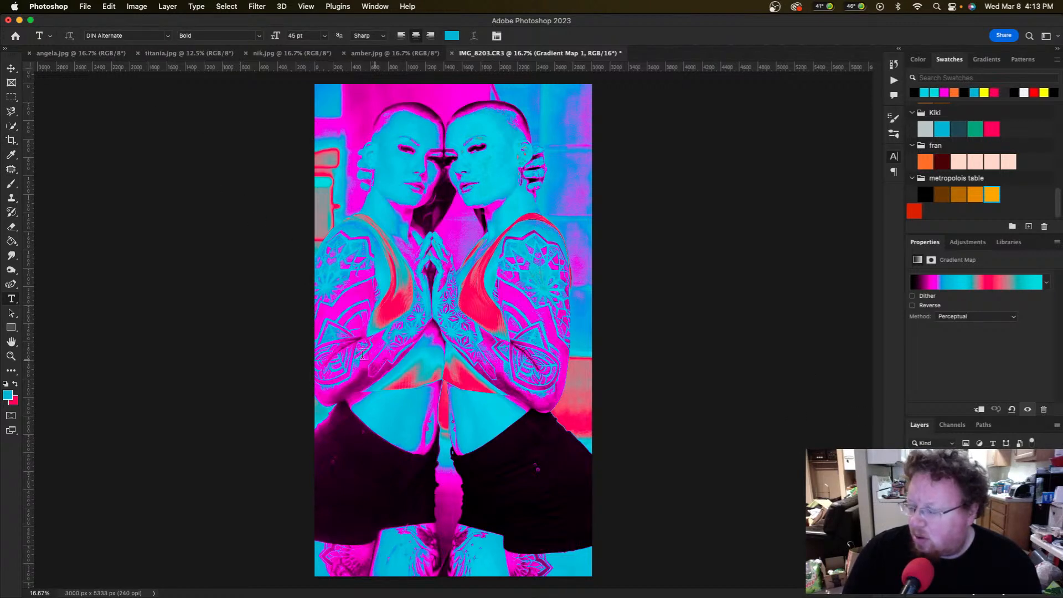
left_click_drag(330, 433, 576, 558)
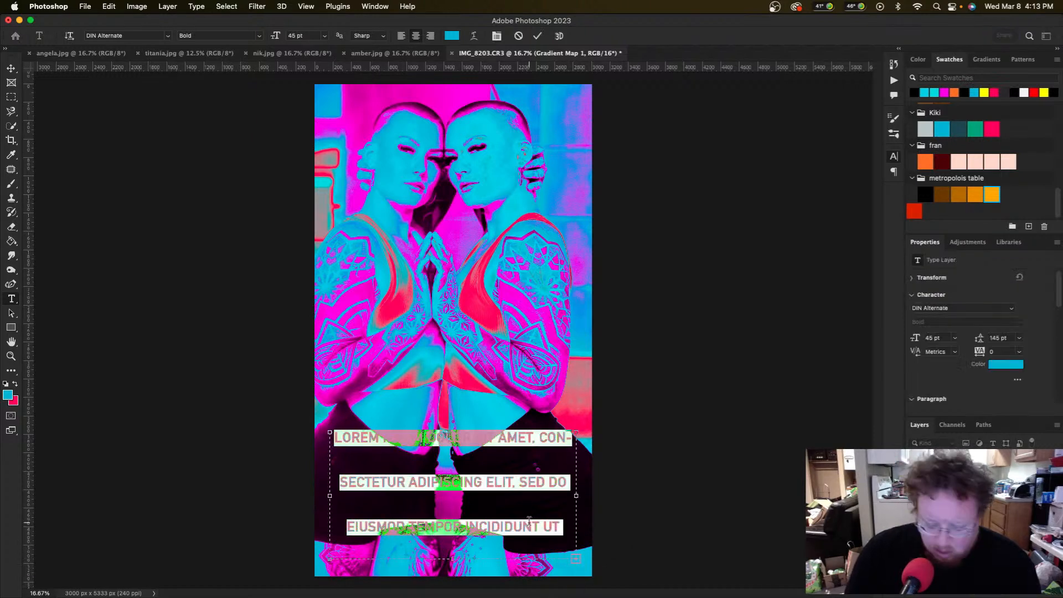
key("BackSpace")
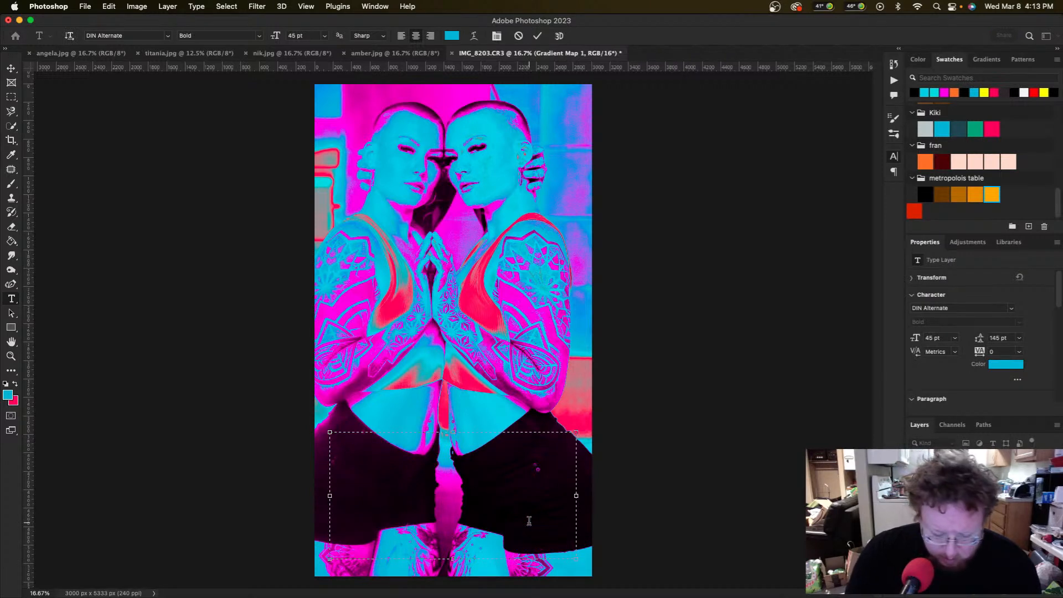
type("ki HOUSE")
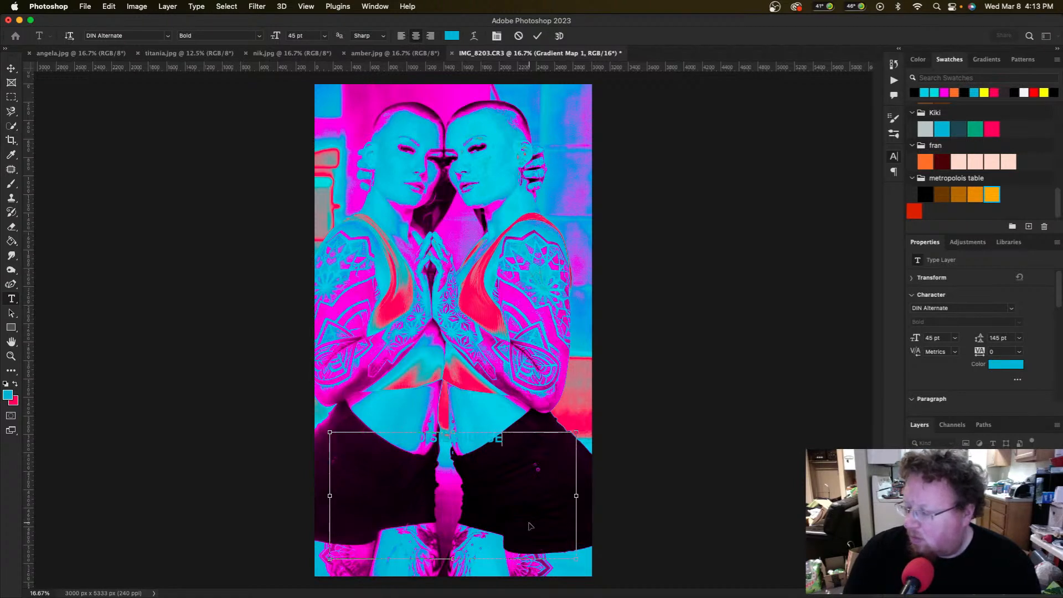
key("BackSpace")
key("BackSpace")
key("BackSpace")
key("BackSpace")
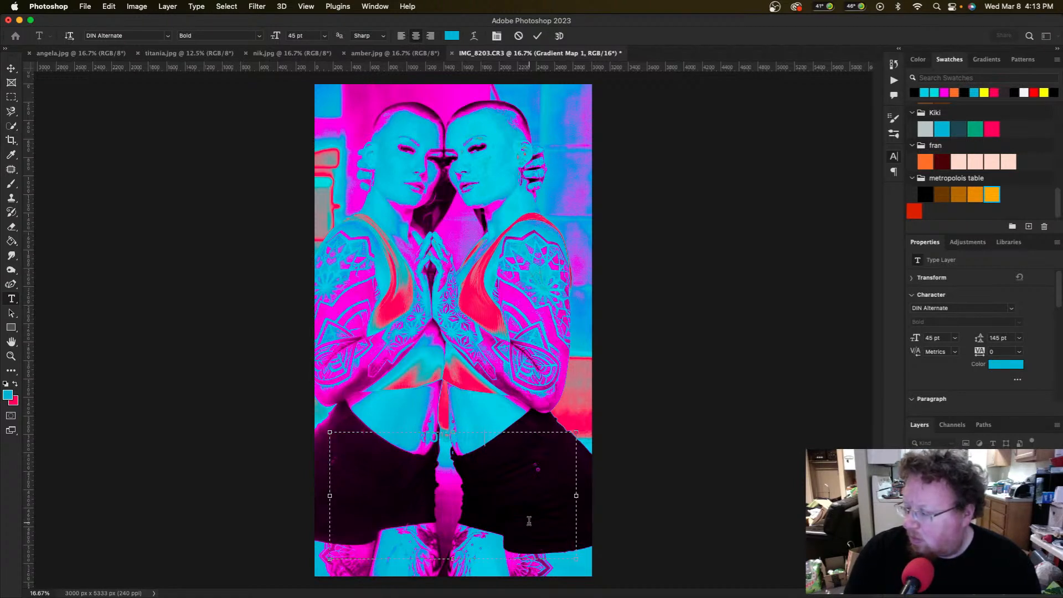
type("EIGH")
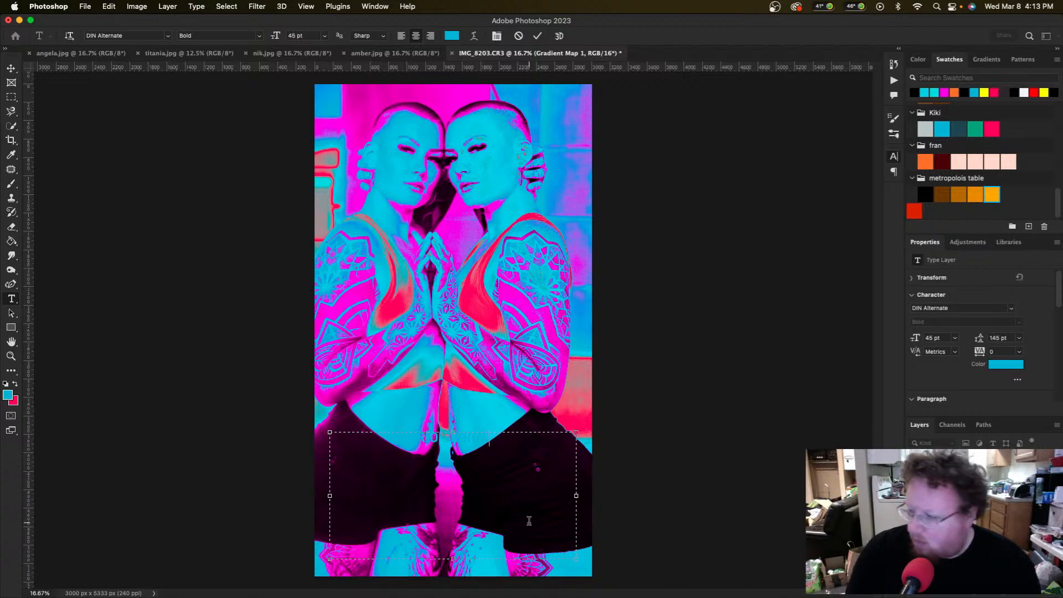
type("TS")
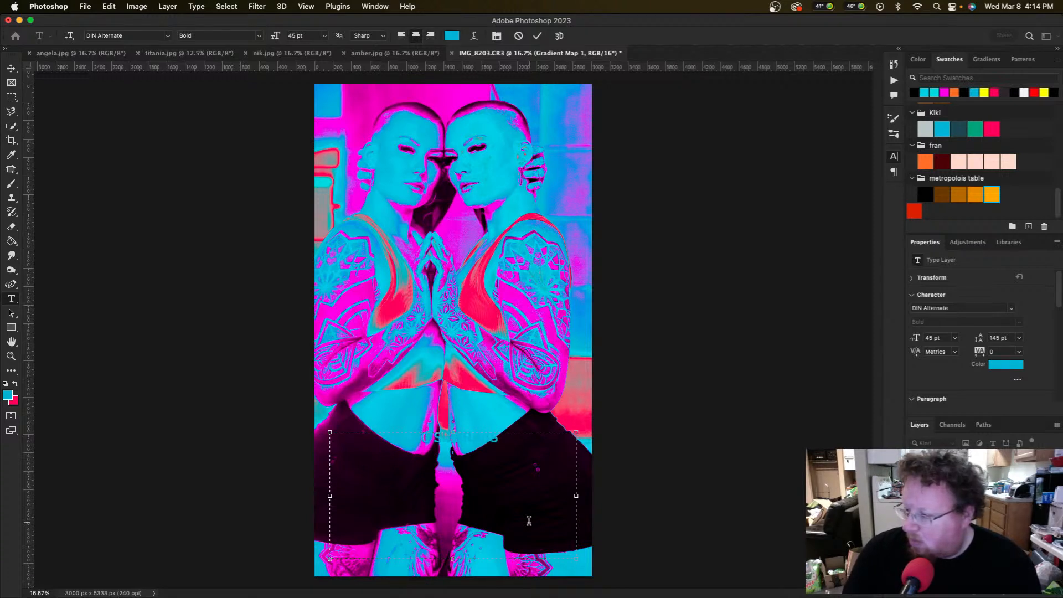
key("super+a")
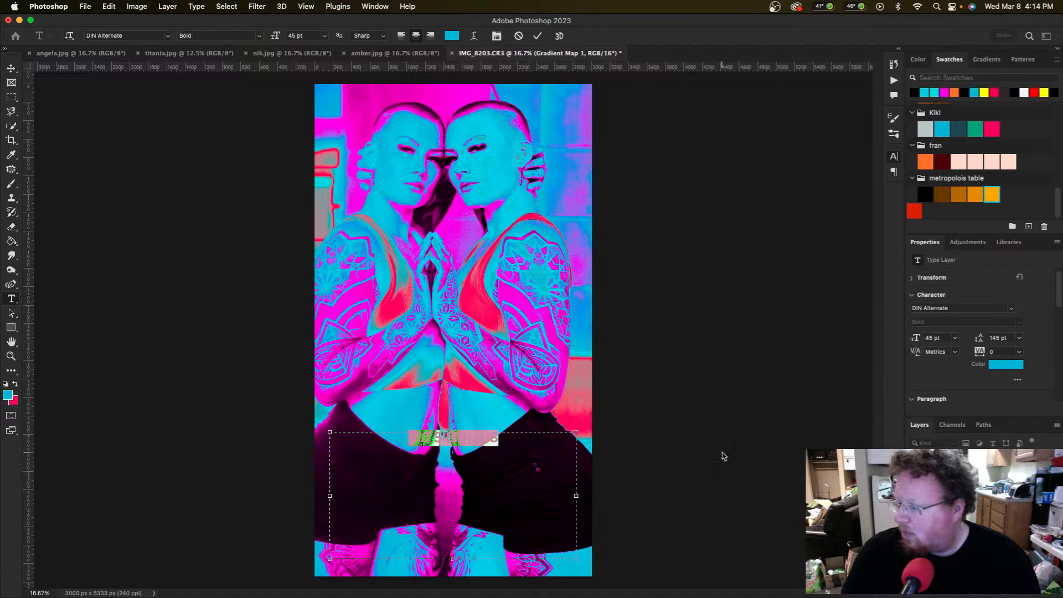
Step: Color the name text white (#fcfcfc) and commit it as a type layer
left_click(452, 35)
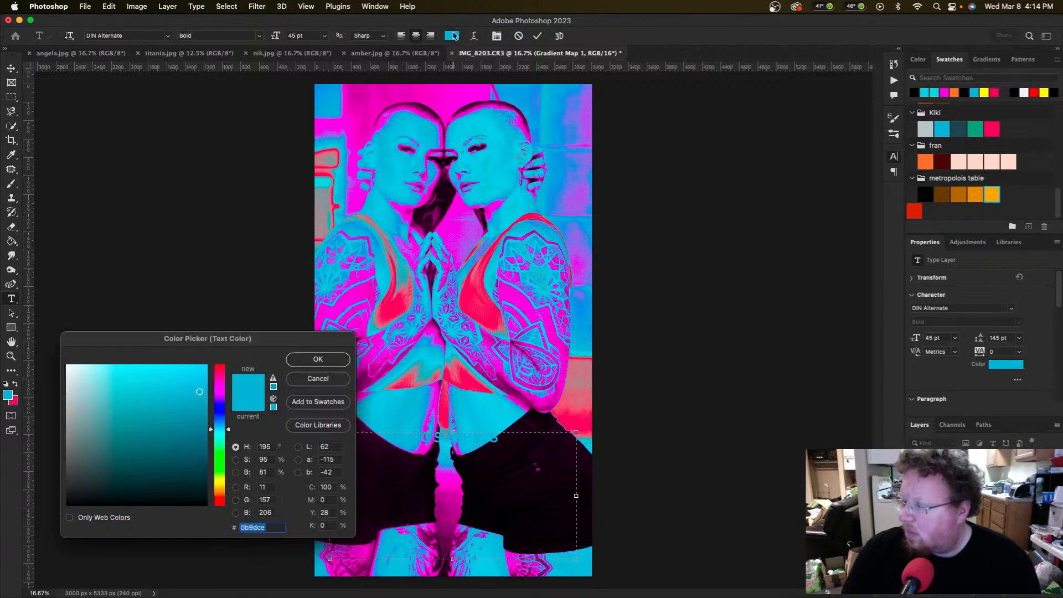
left_click(66, 366)
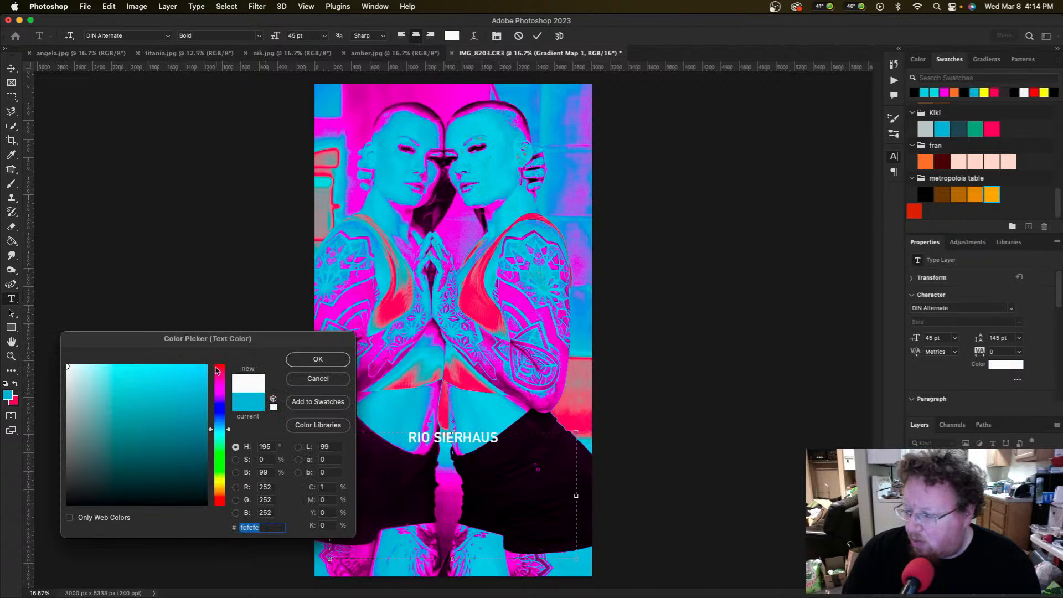
left_click(319, 359)
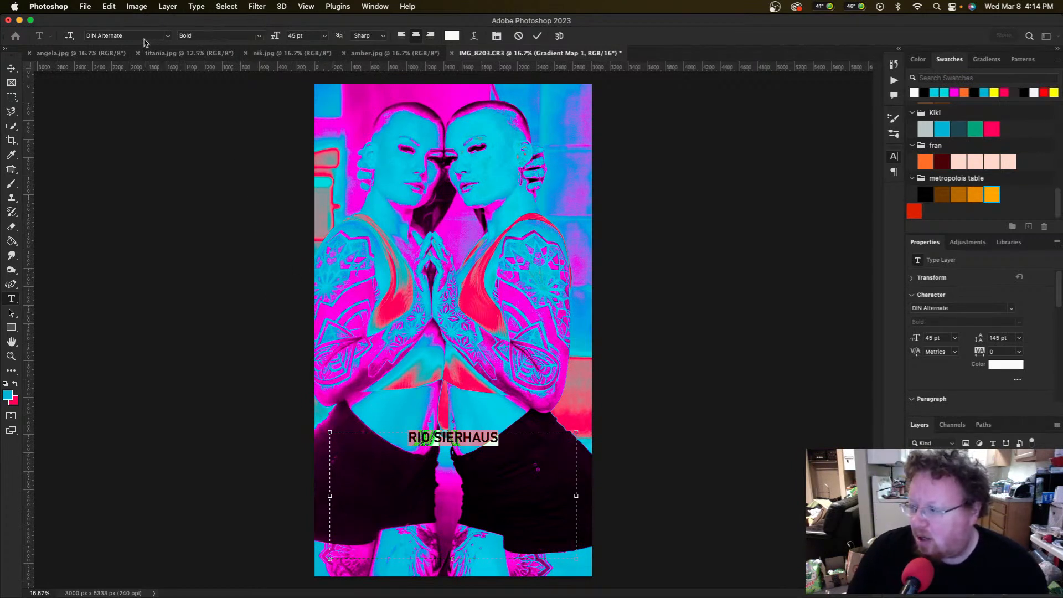
left_click(11, 69)
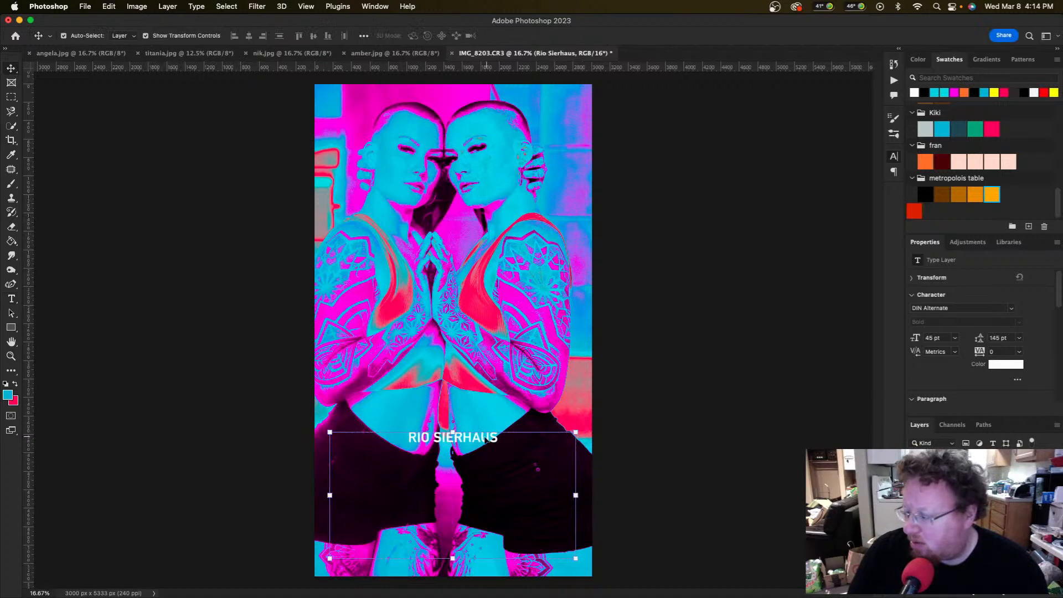
Step: Scale the name title to 240.5% (108.22 pt) and set it just below the portrait's midsection
left_click_drag(453, 431, 443, 240)
left_click_drag(473, 338, 480, 452)
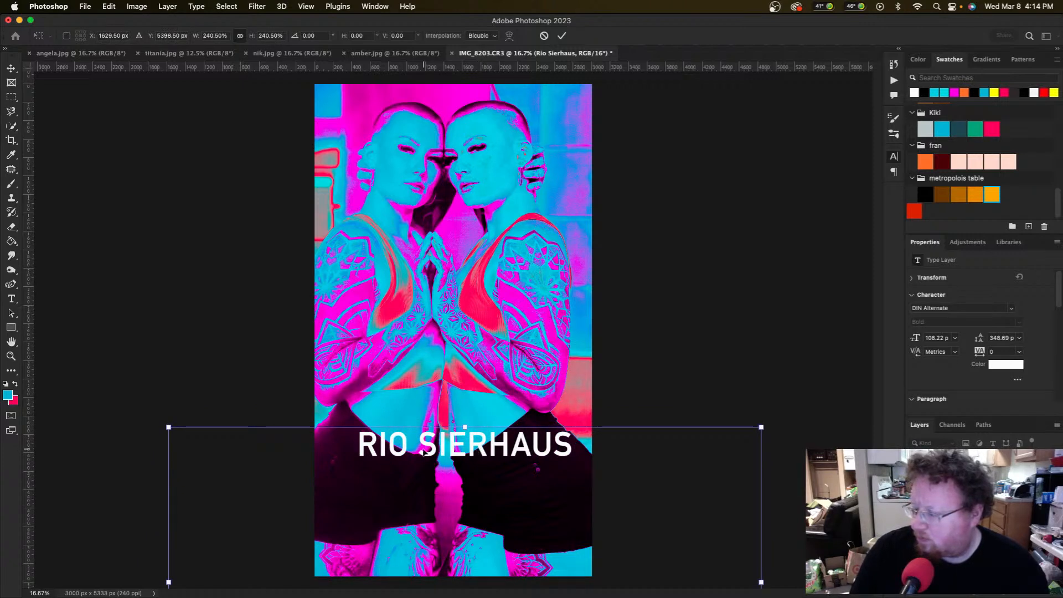
key("Return")
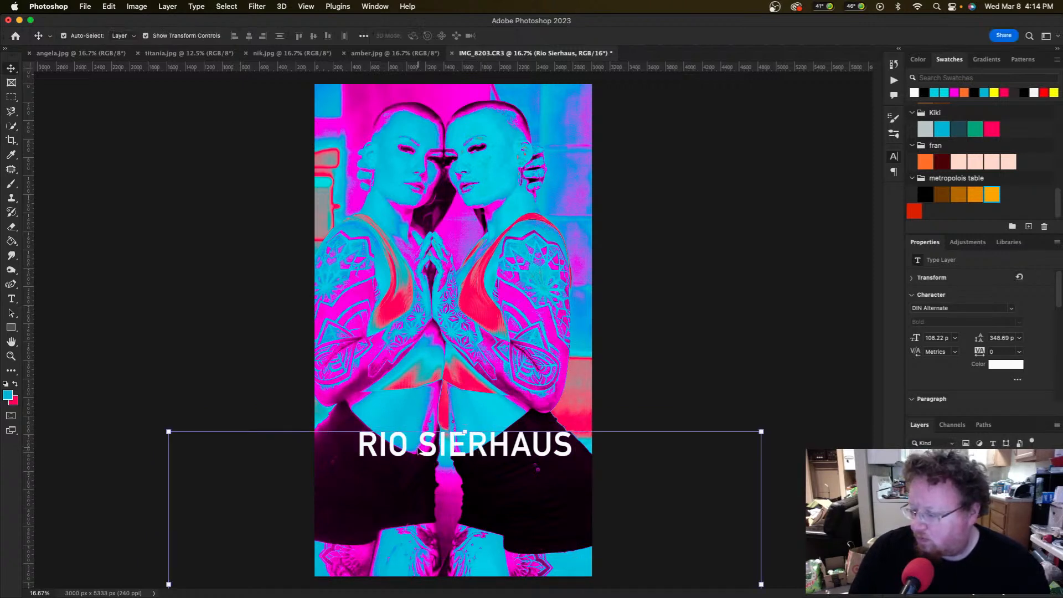
Step: Split the title onto two lines and tighten the leading to 96 pt in the Character panel
double_click(419, 449)
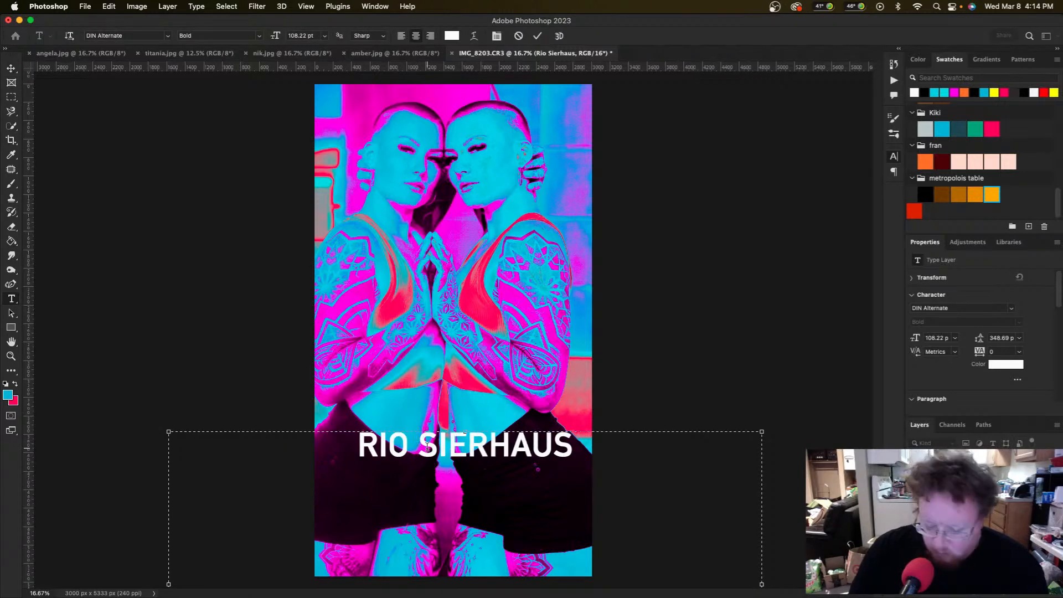
key("Return")
key("super+a")
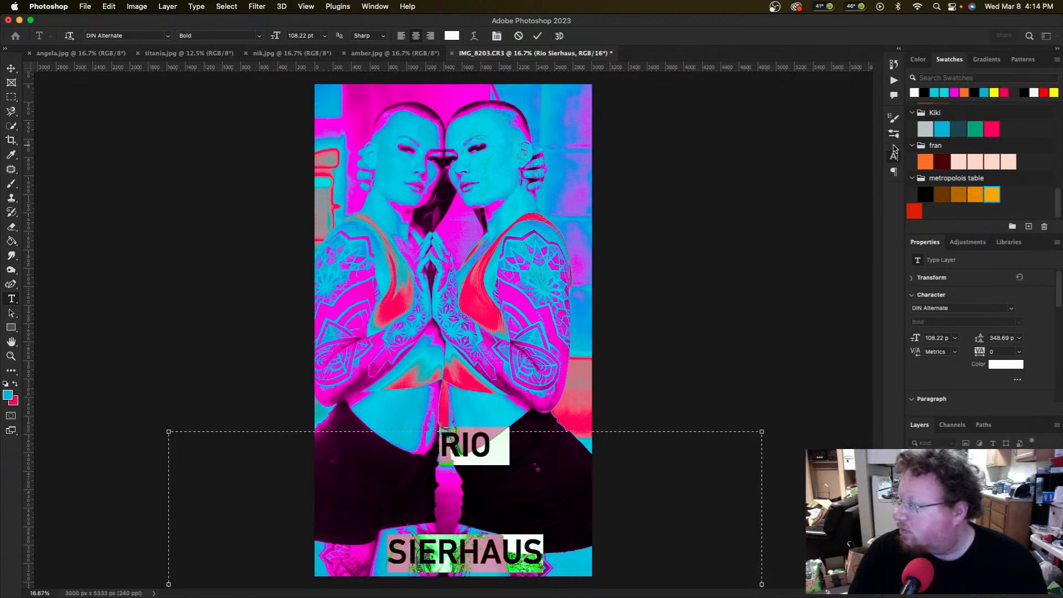
left_click(385, 6)
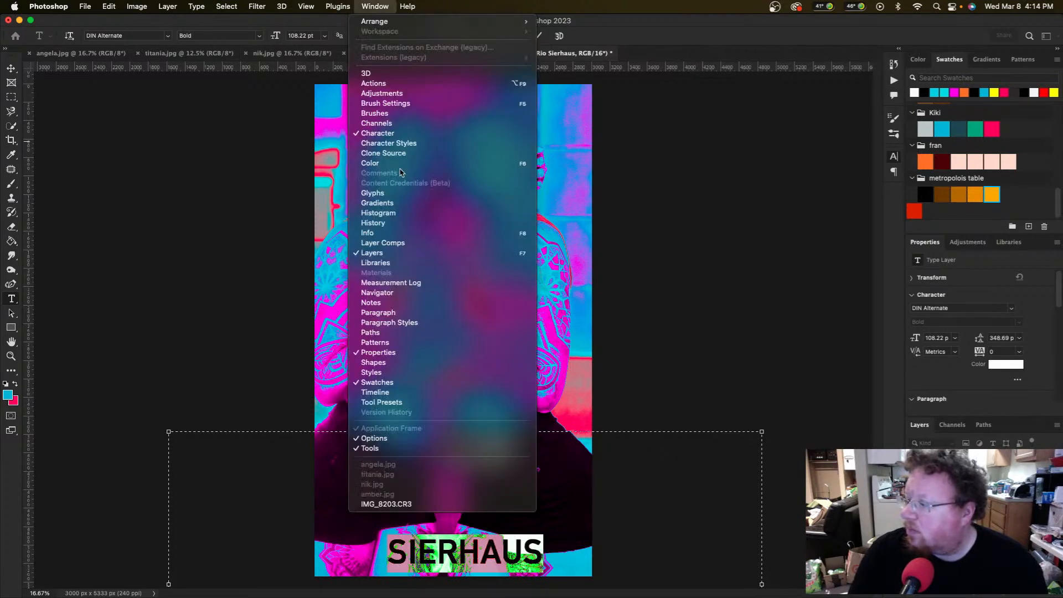
left_click(386, 314)
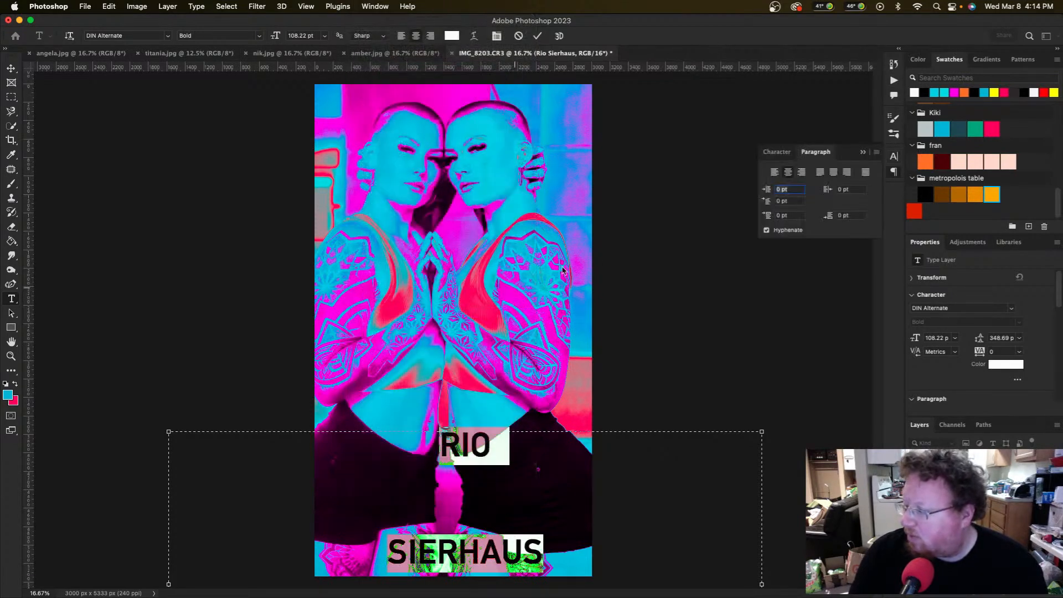
left_click(783, 154)
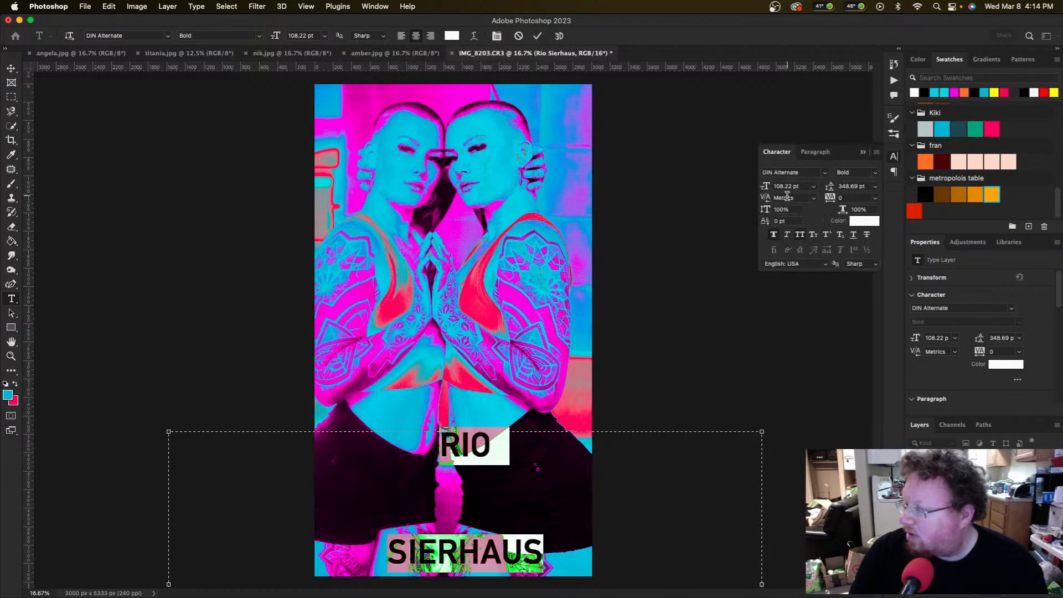
left_click(875, 186)
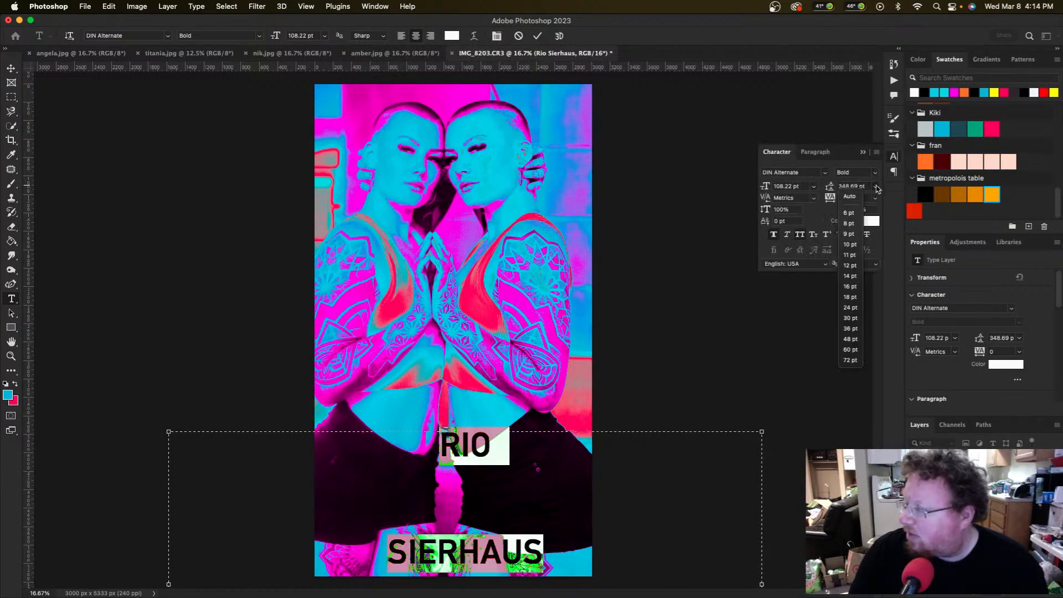
left_click(852, 199)
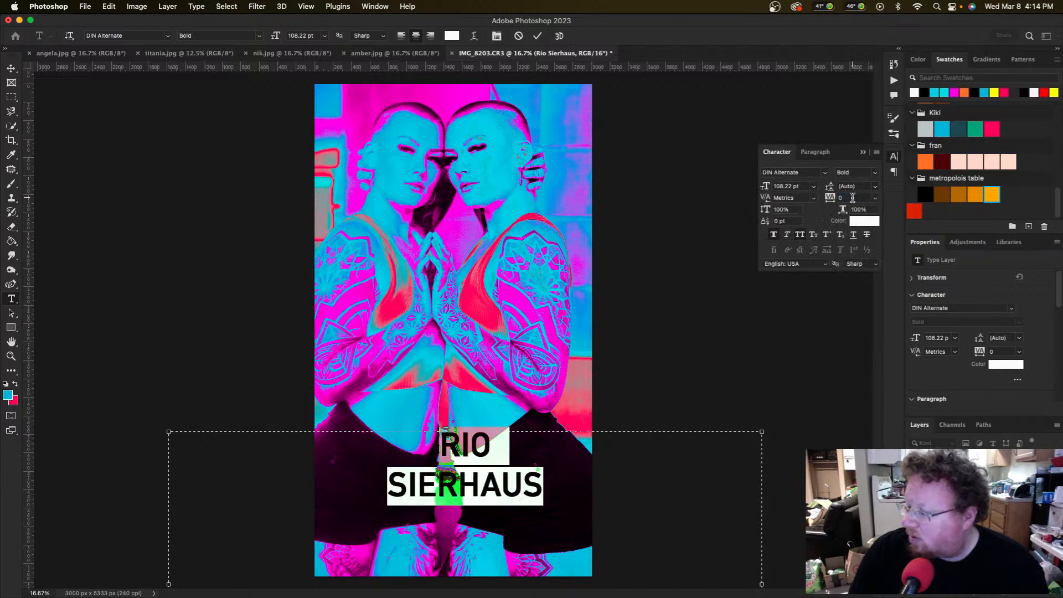
left_click(859, 188)
key("Down")
key("Down")
key("Down")
key("Down")
key("Down")
key("Down")
key("Down")
key("Down")
key("Down")
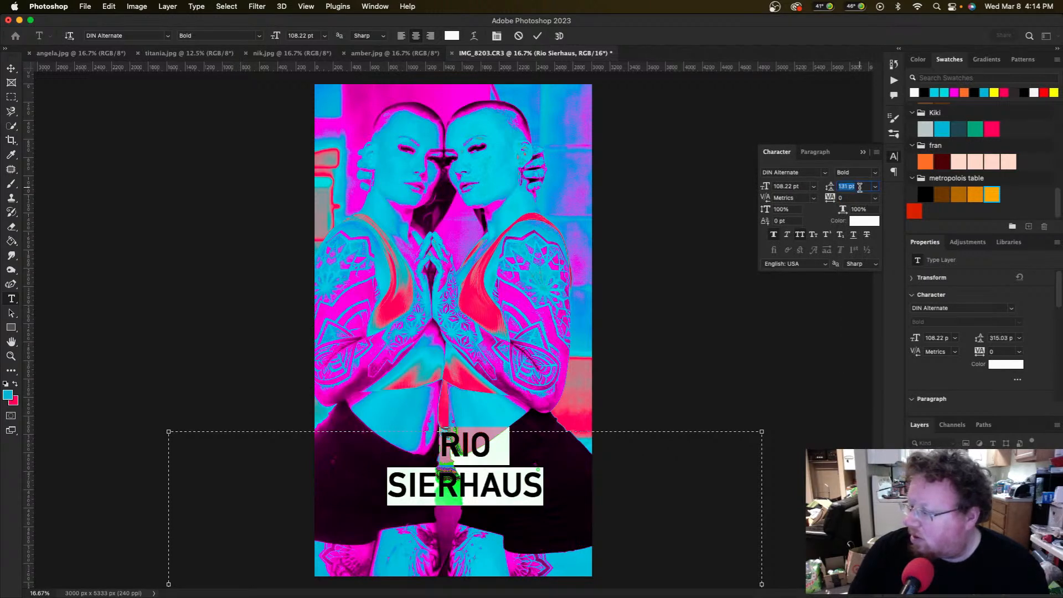
key("Down")
key("Down")
key("Down")
key("Down")
key("Down")
key("Down")
key("Down")
key("Down")
key("Down")
key("Down")
key("Down")
key("Down")
key("Down")
key("Down")
key("Down")
key("Down")
key("Down")
key("Down")
key("Down")
key("Down")
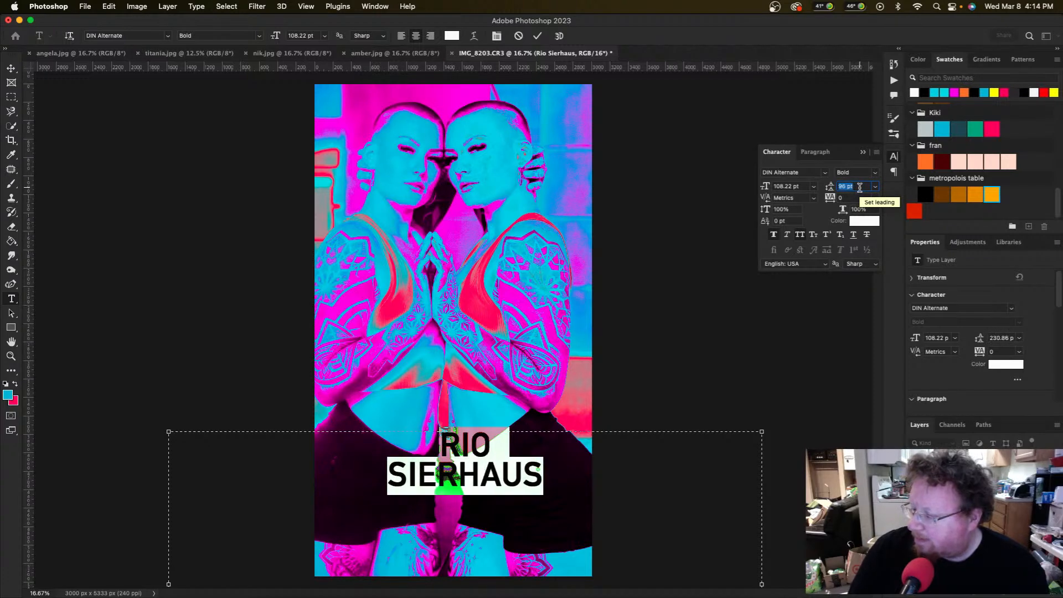
Step: Change the title font to ArtBrush Medium and commit the text edit
left_click(814, 172)
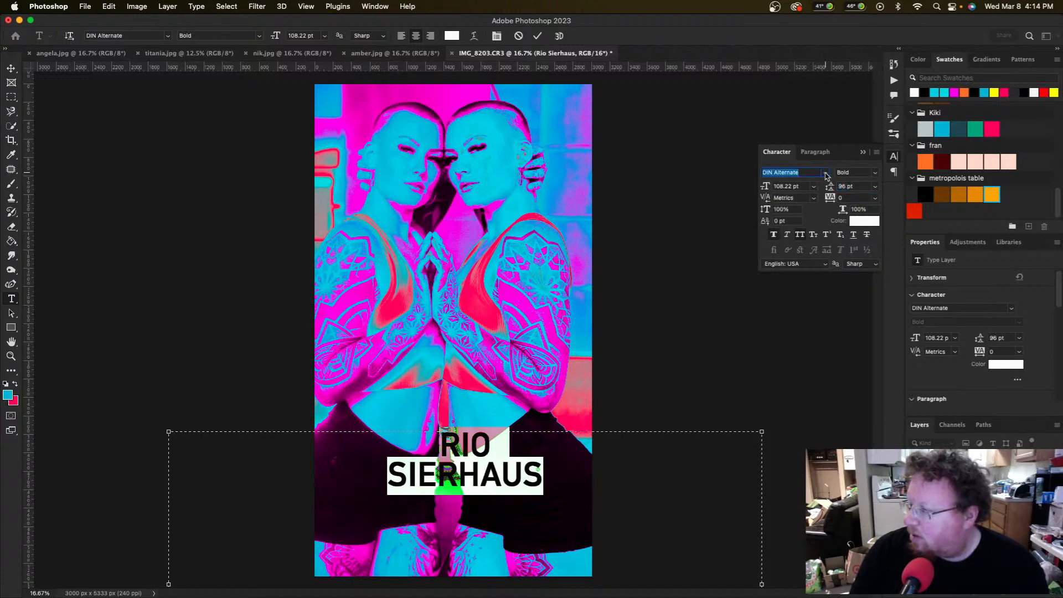
left_click(825, 173)
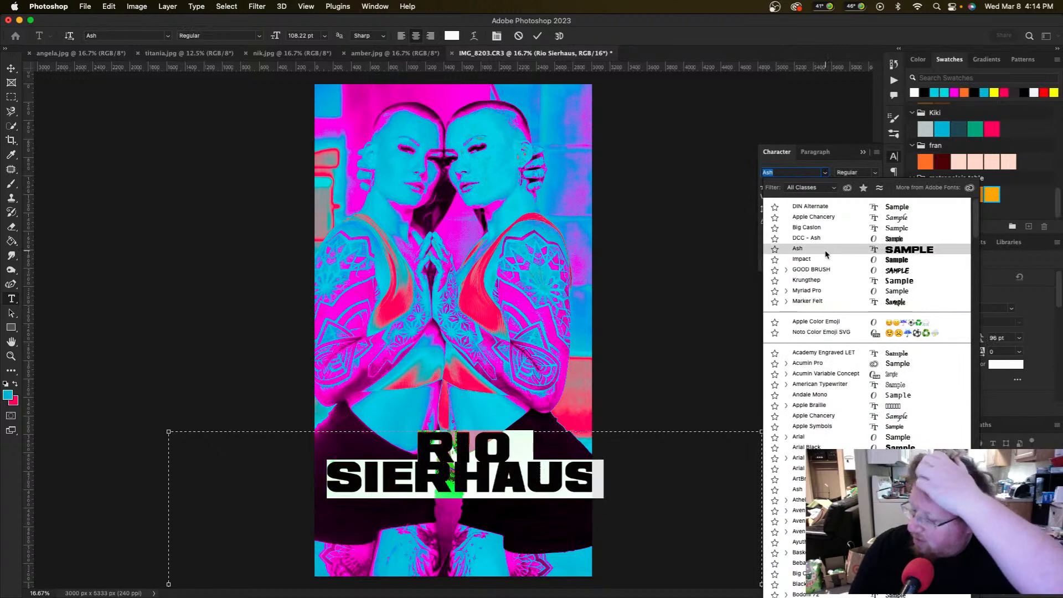
scroll(825, 253, "down", 3)
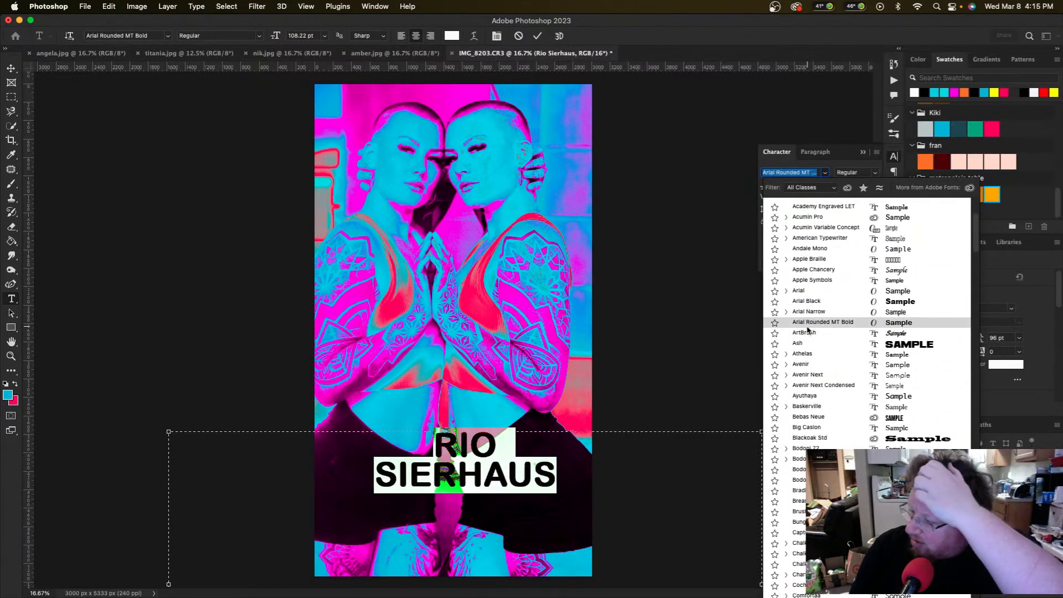
scroll(808, 321, "down", 2)
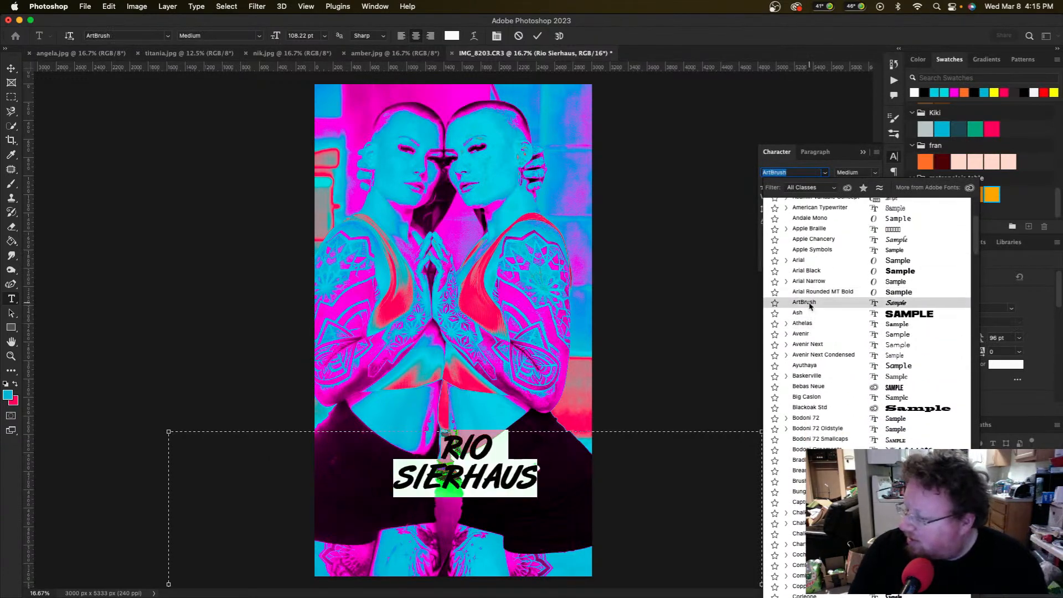
left_click(809, 304)
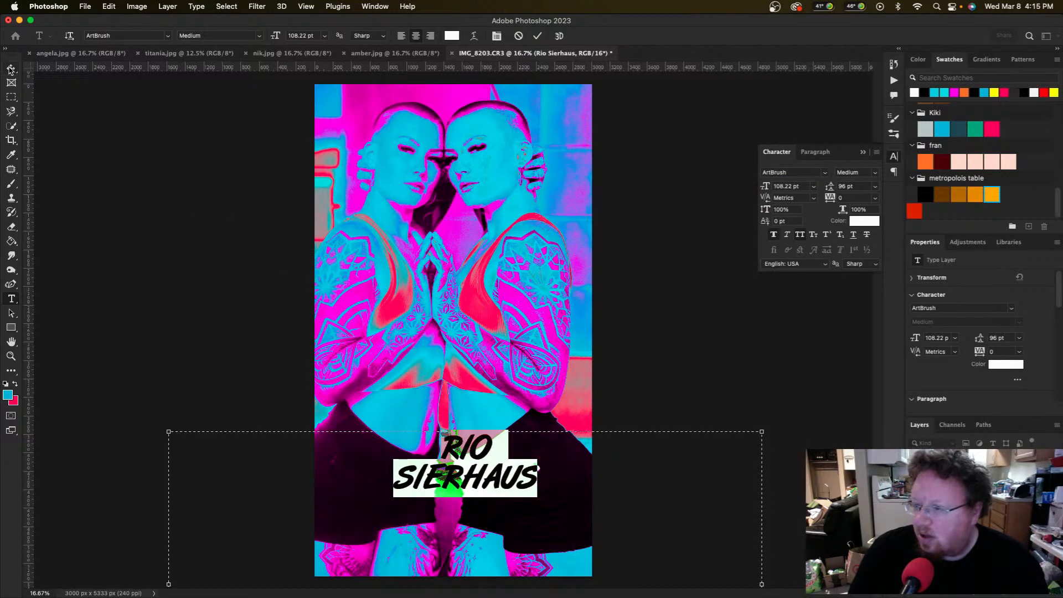
left_click(11, 69)
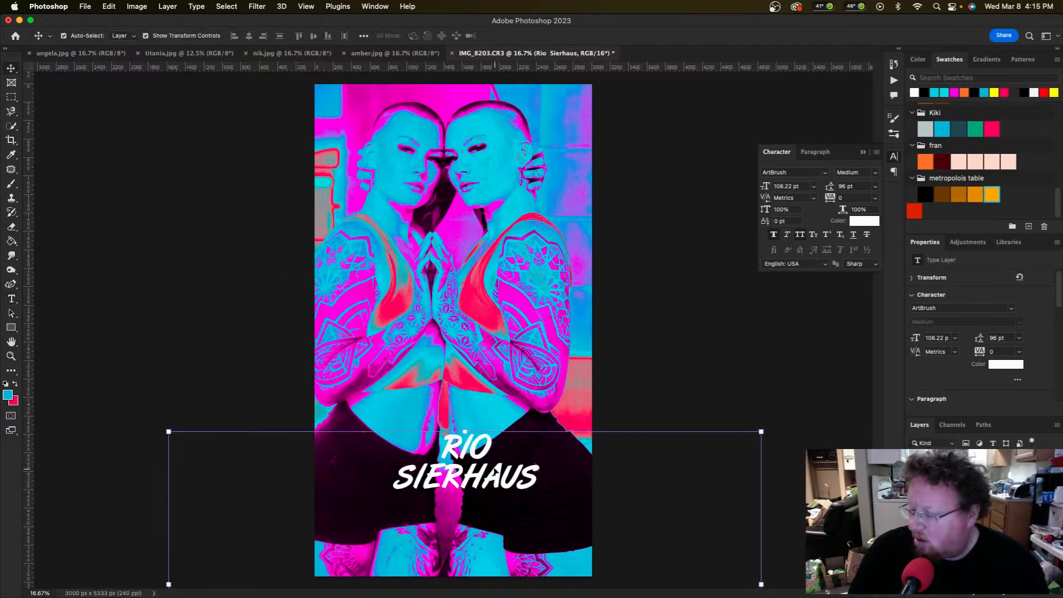
Step: Move the title up and shrink its text box tightly around the two lines
key("super+minus")
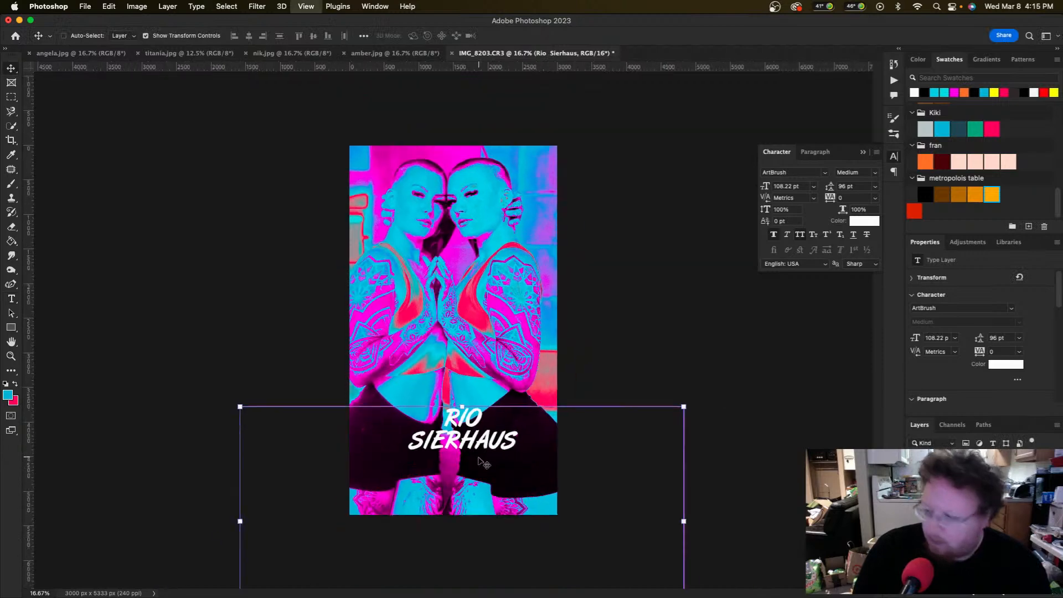
left_click_drag(471, 439, 459, 398)
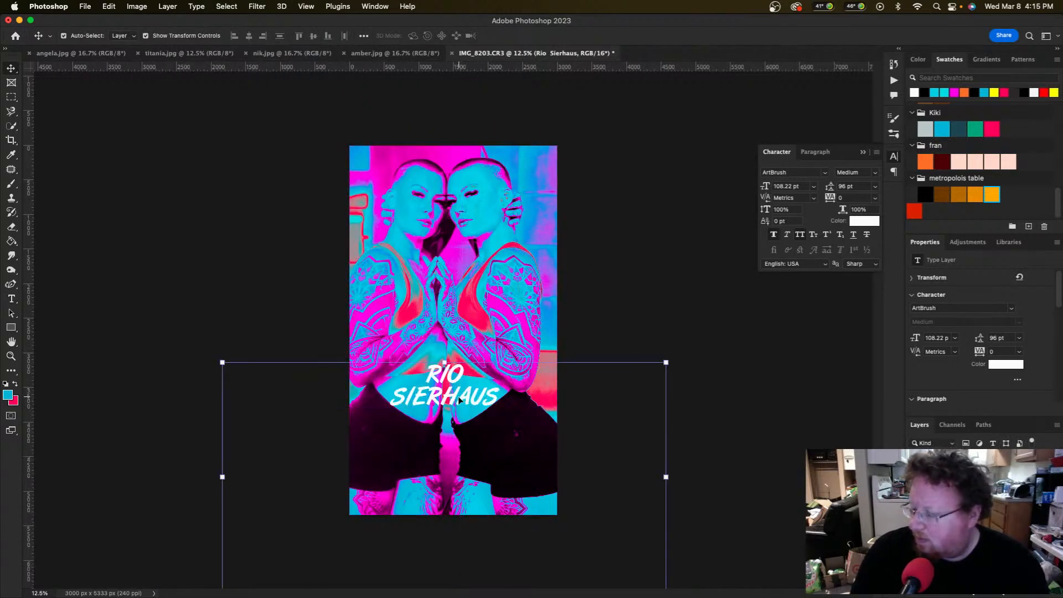
double_click(457, 396)
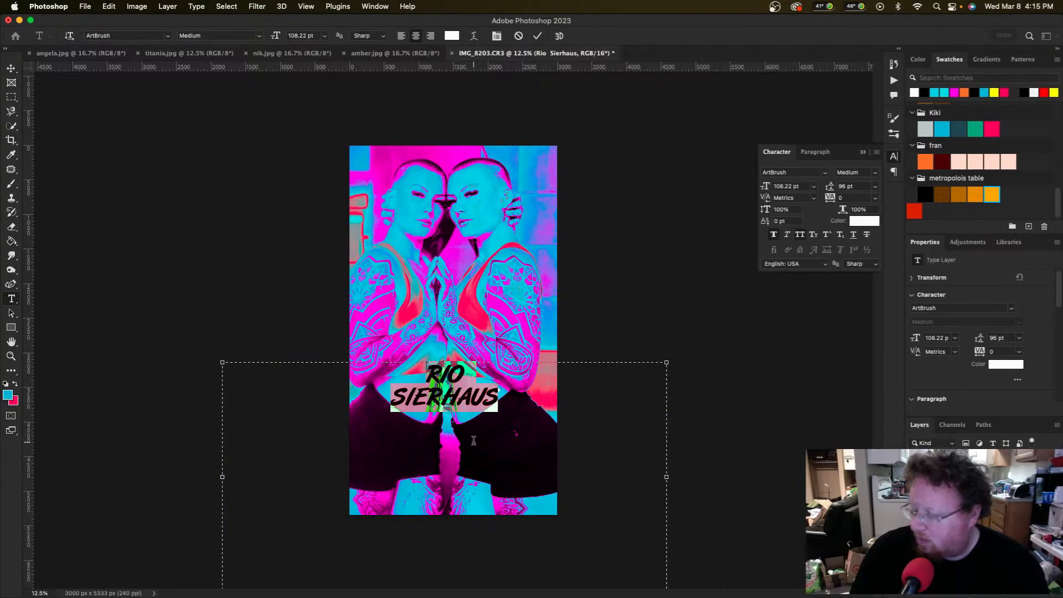
key("super+minus")
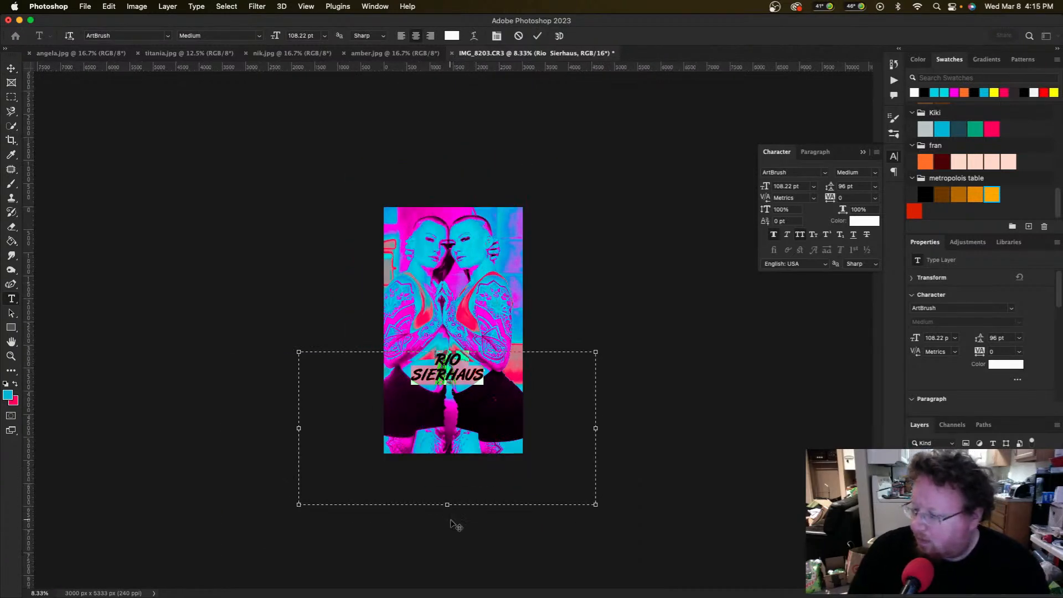
left_click_drag(449, 504, 447, 384)
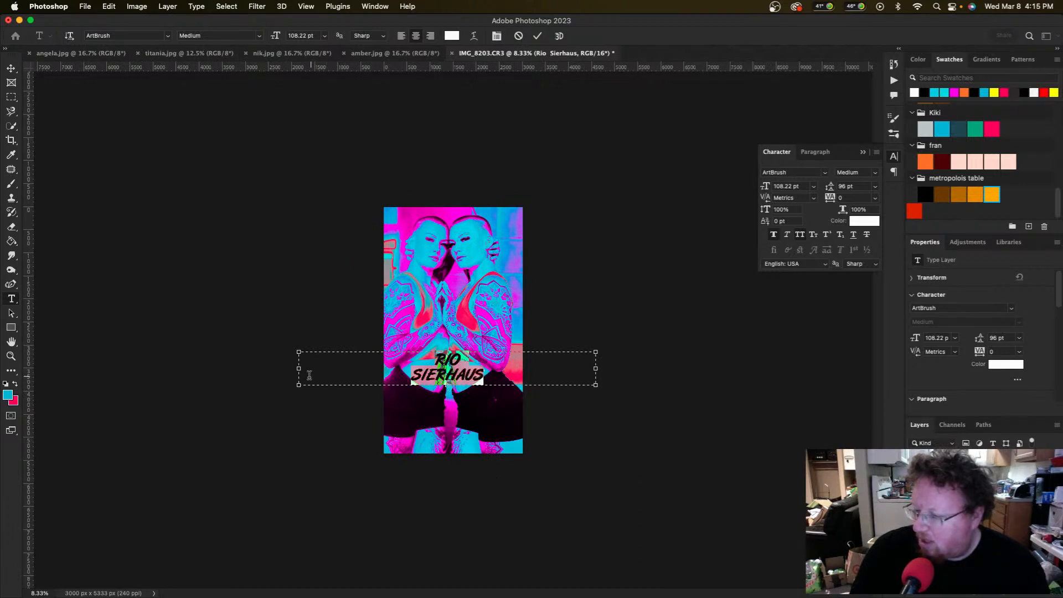
left_click_drag(299, 369, 349, 369)
left_click_drag(595, 367, 523, 367)
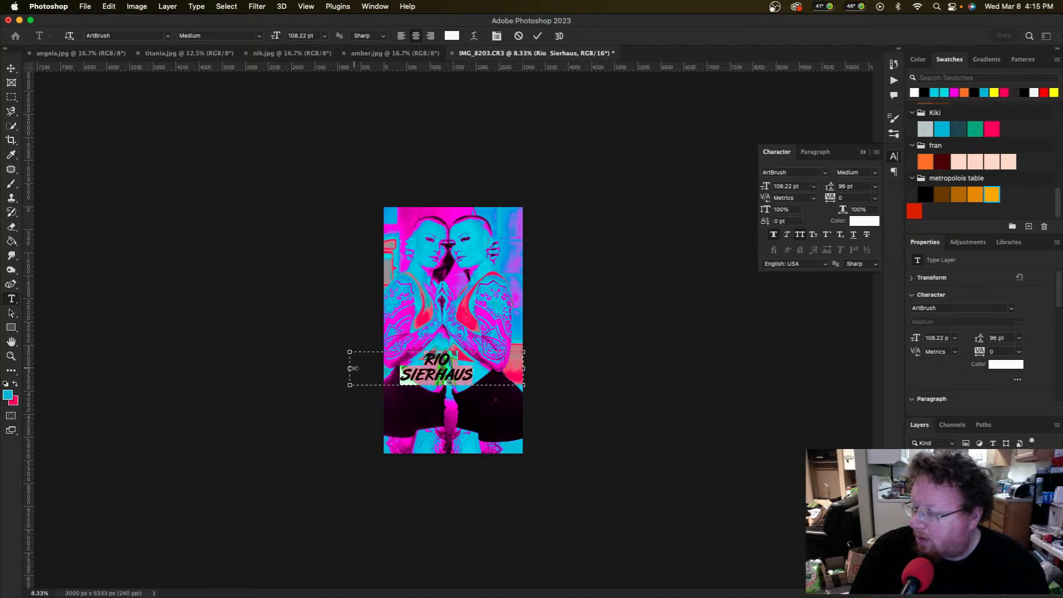
left_click_drag(352, 368, 386, 368)
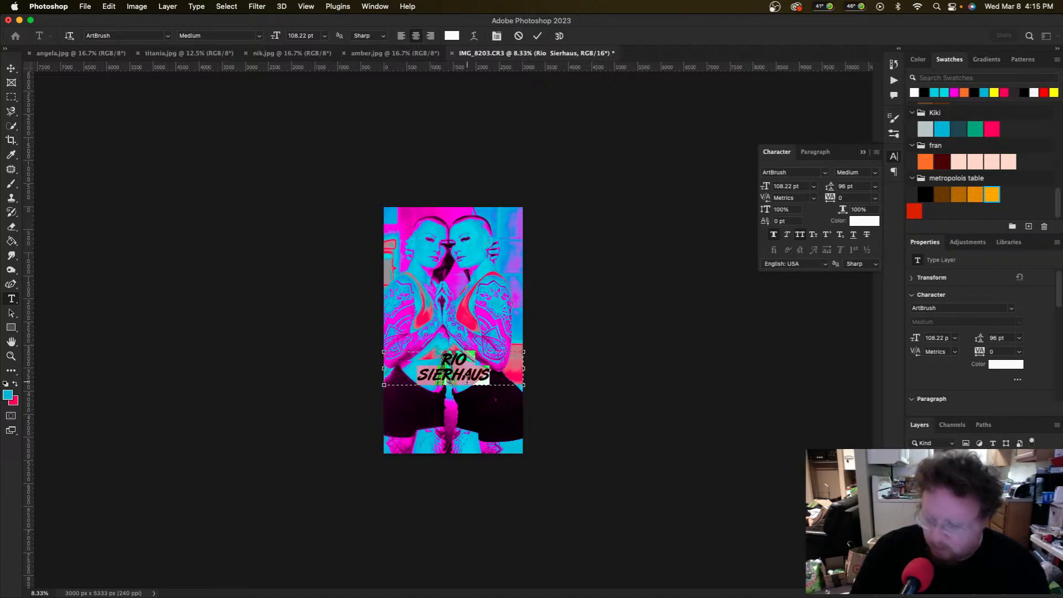
left_click(11, 67)
Step: Scale the title up to 179.35 pt with 159.1 pt leading
left_click(370, 318)
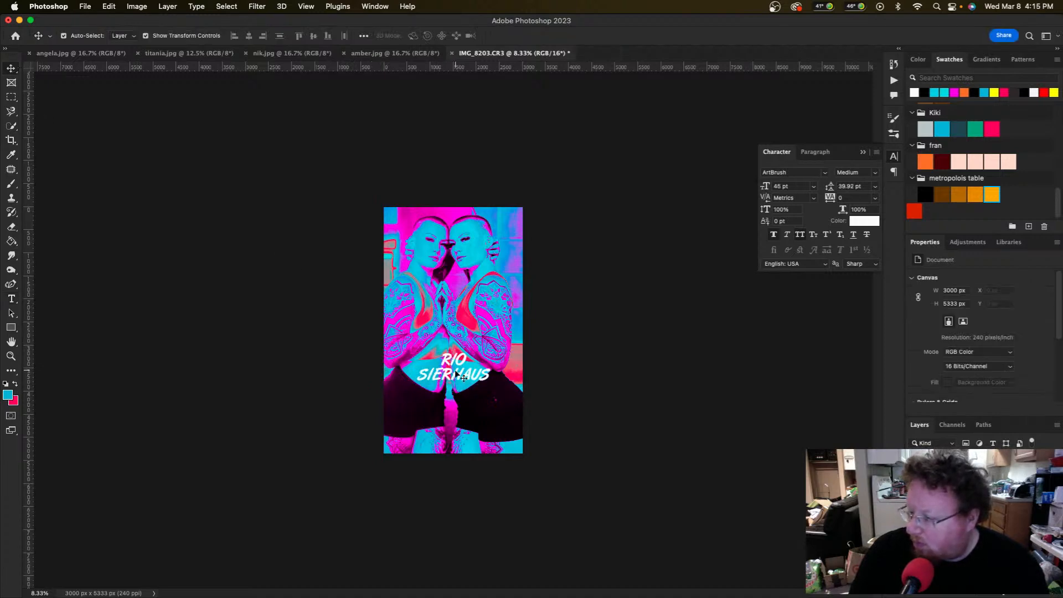
left_click(457, 378)
left_click_drag(453, 385, 453, 407)
key("Return")
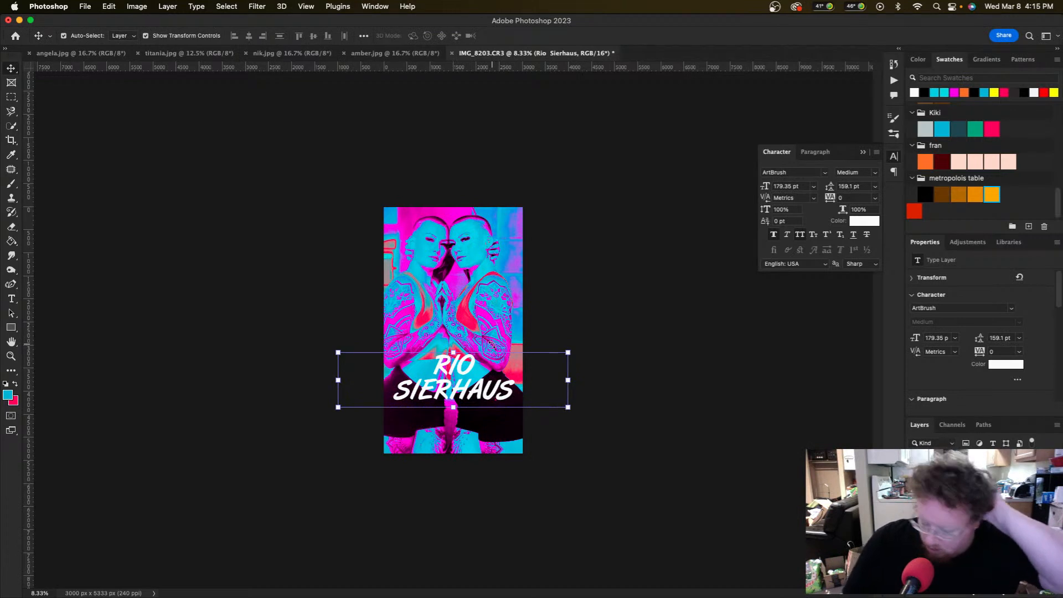
Step: Duplicate the title layer and try a horizontal mirror of the copy, then undo it
key("super+j")
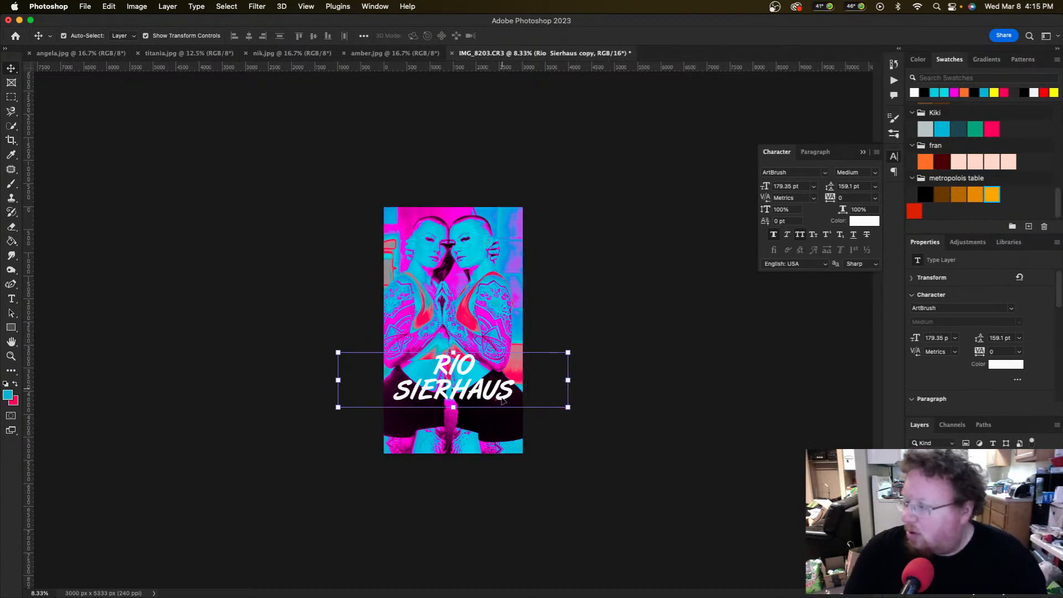
right_click(446, 394)
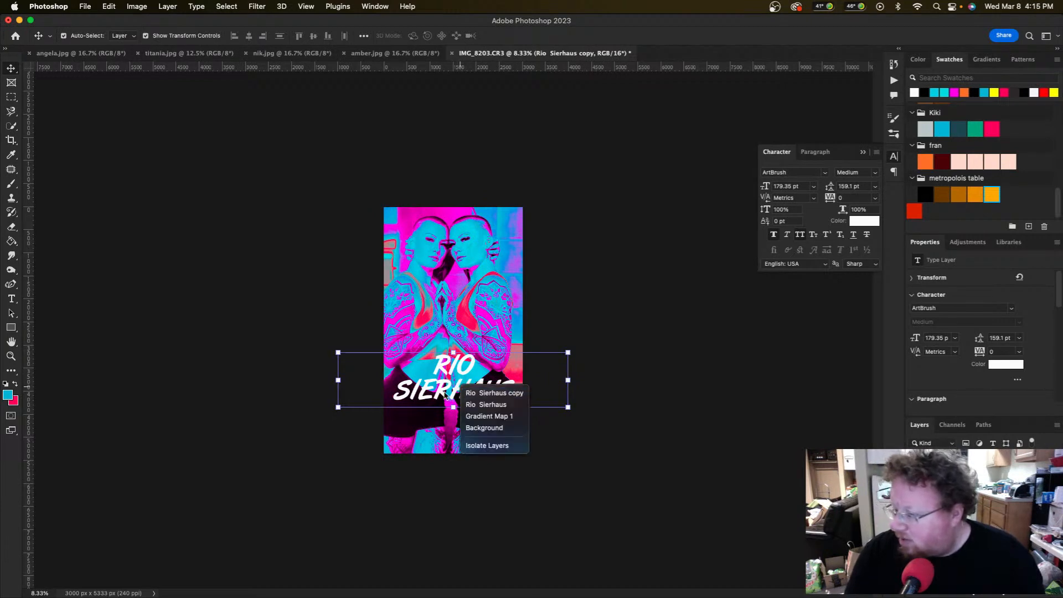
key("Escape")
key("super+t")
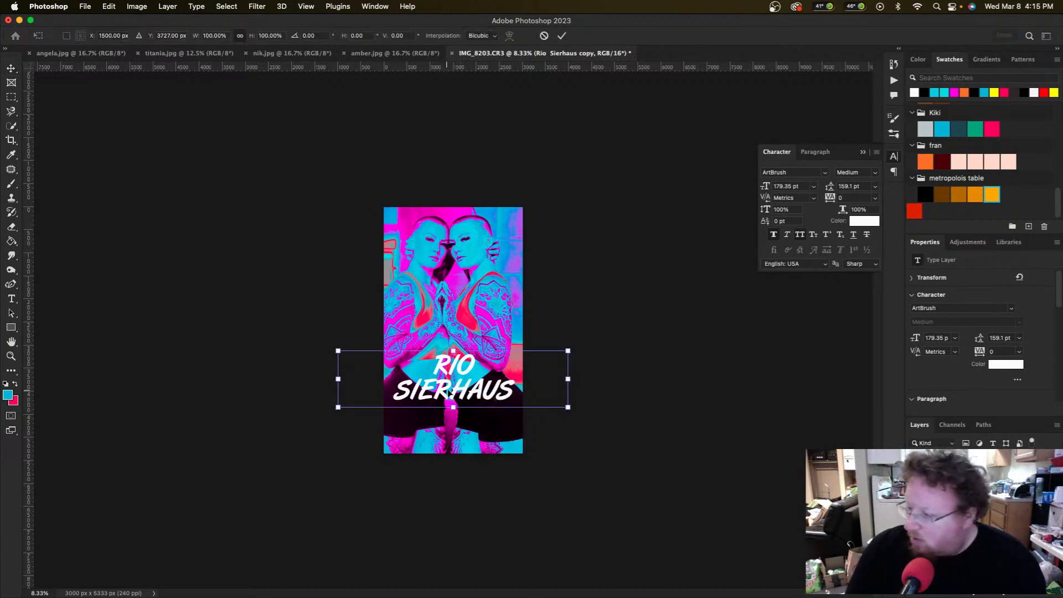
right_click(454, 392)
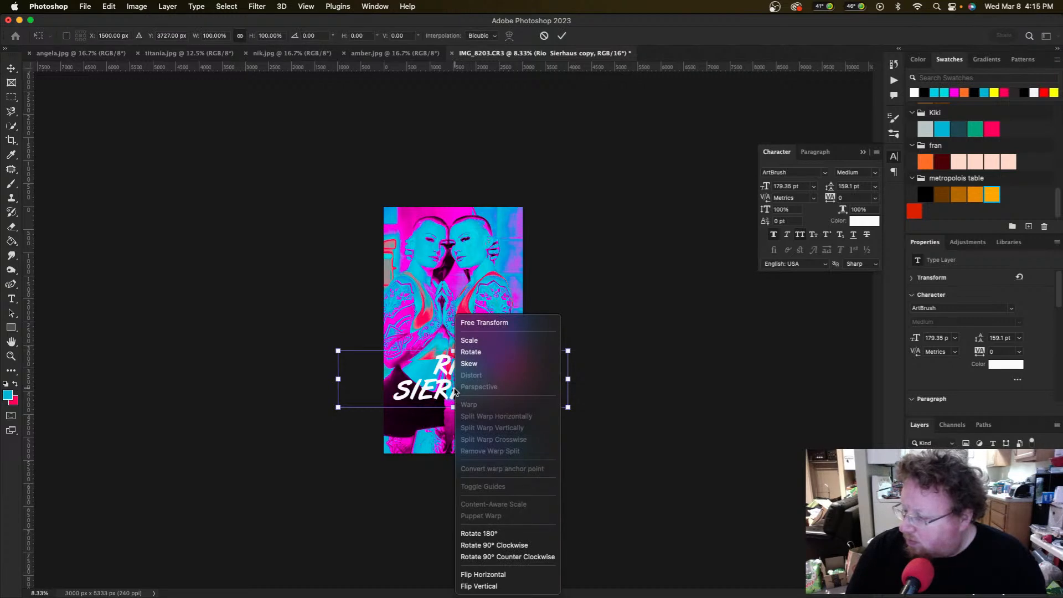
left_click(471, 574)
mouse_move(455, 407)
left_mouse_down()
mouse_move(459, 426)
mouse_move(465, 419)
left_mouse_up()
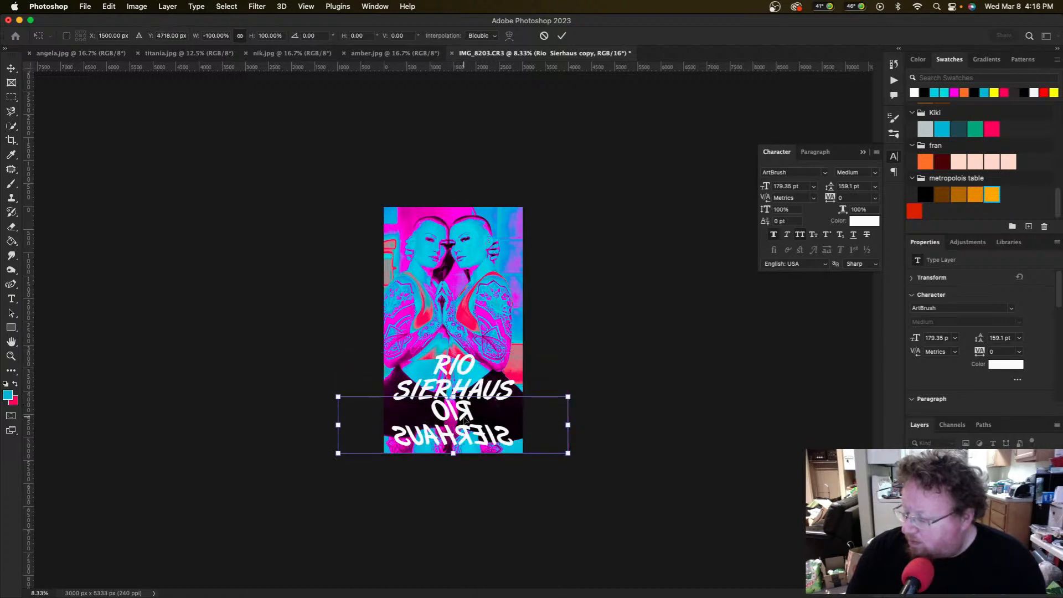
key("cmd+z")
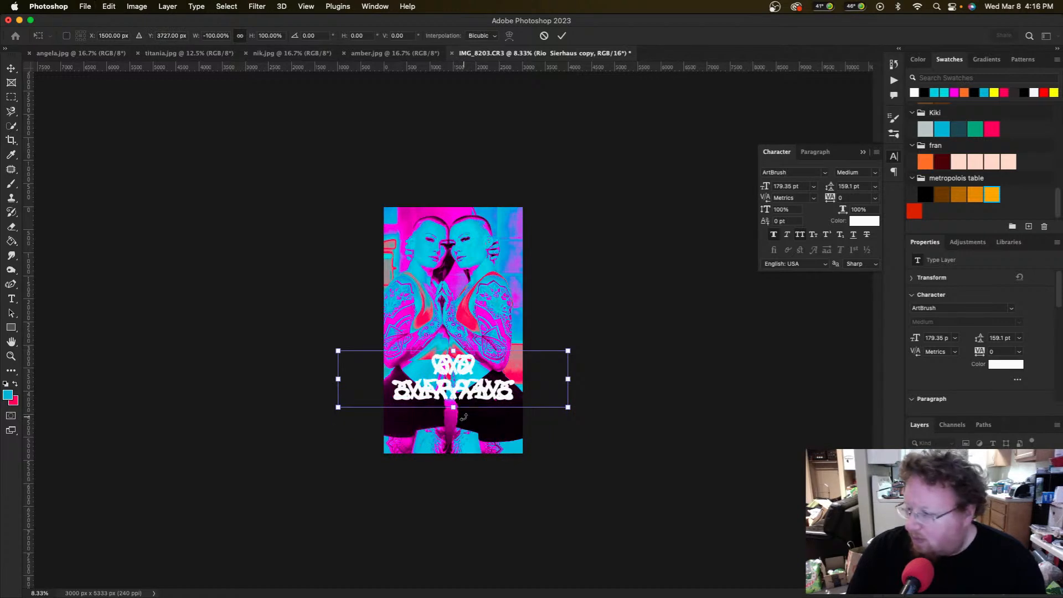
key("cmd+z")
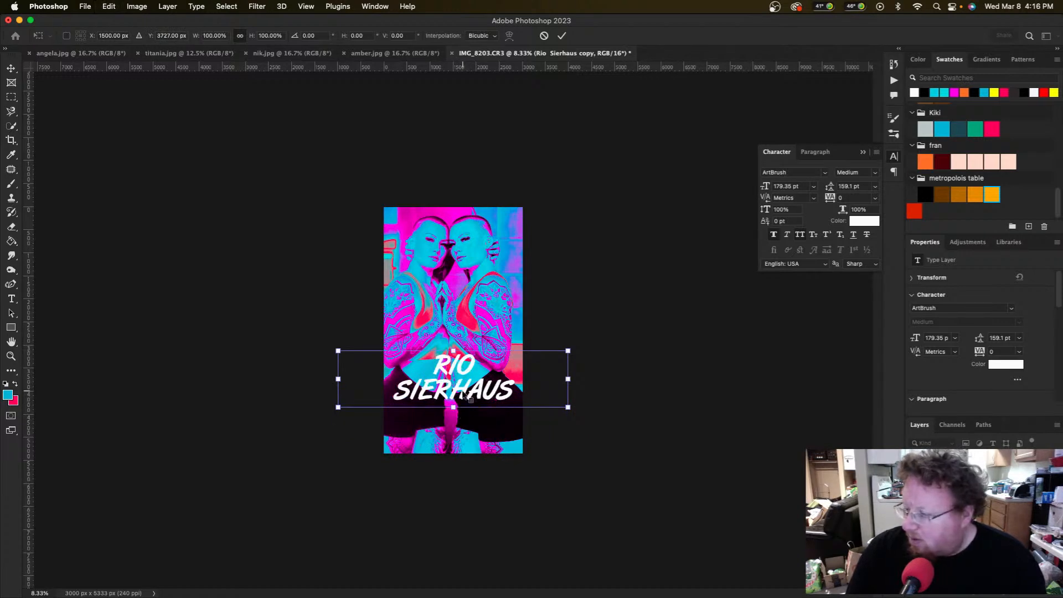
Step: Flip the title copy vertically and place it just below the original as a reflection
right_click(467, 394)
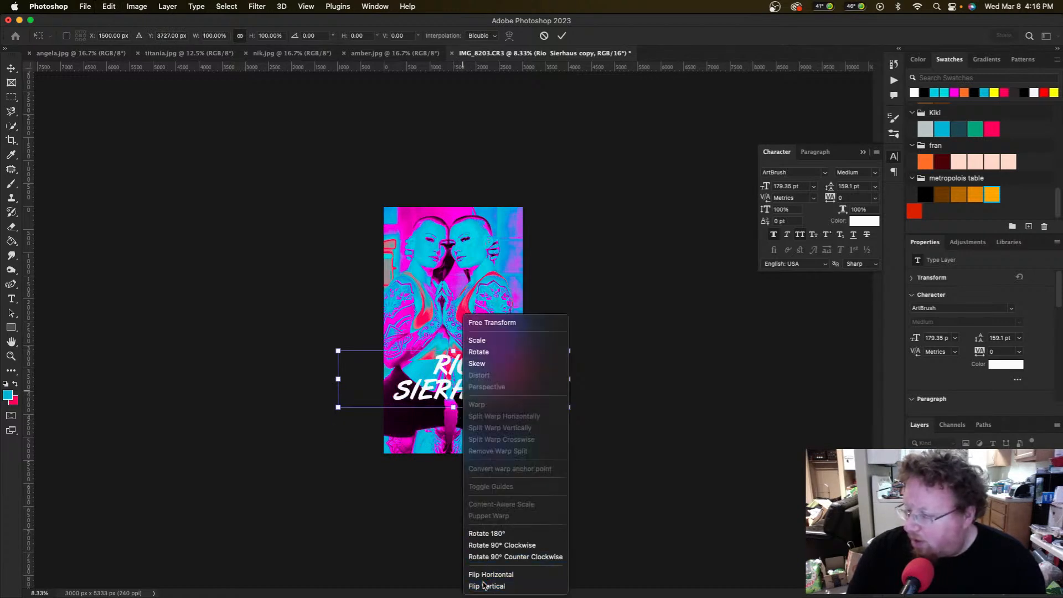
left_click(483, 585)
left_click_drag(463, 396, 463, 437)
key("Return")
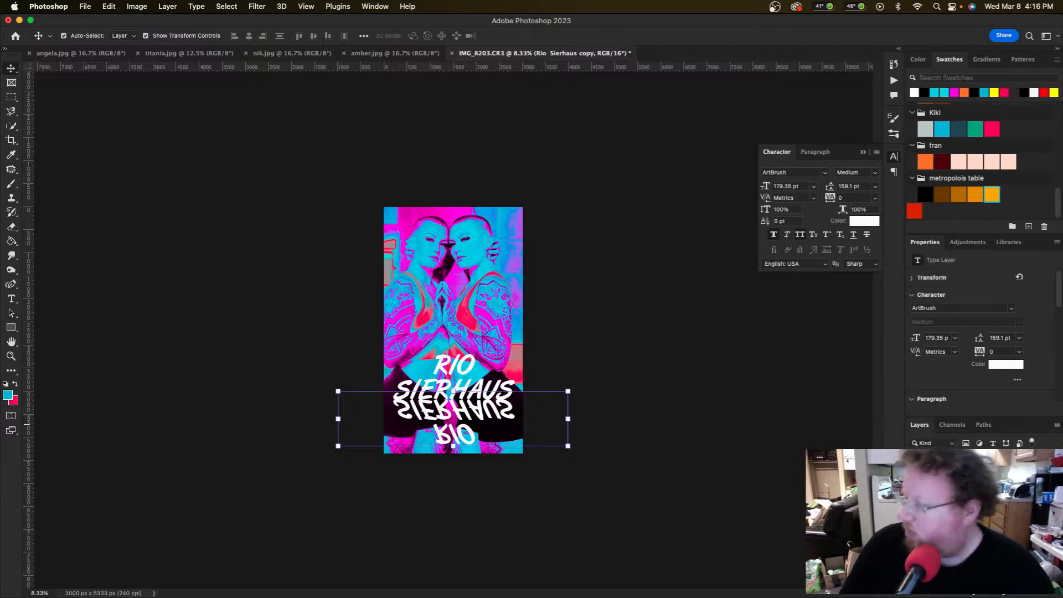
key("super+comma")
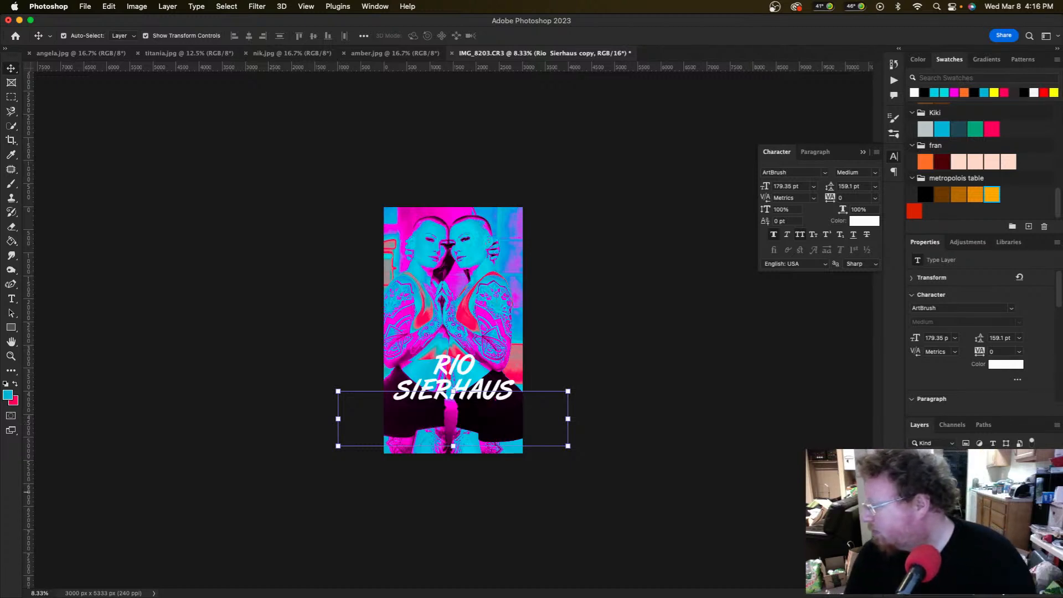
key("super+comma")
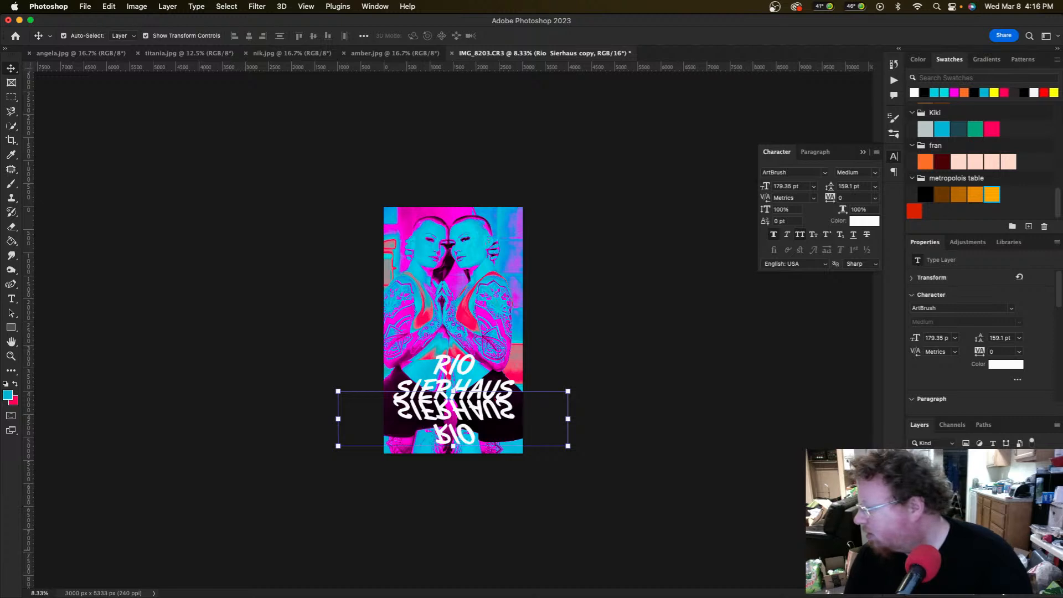
Step: Apply a blend mode to the flipped title copy, then reopen the list to compare others
left_click(938, 457)
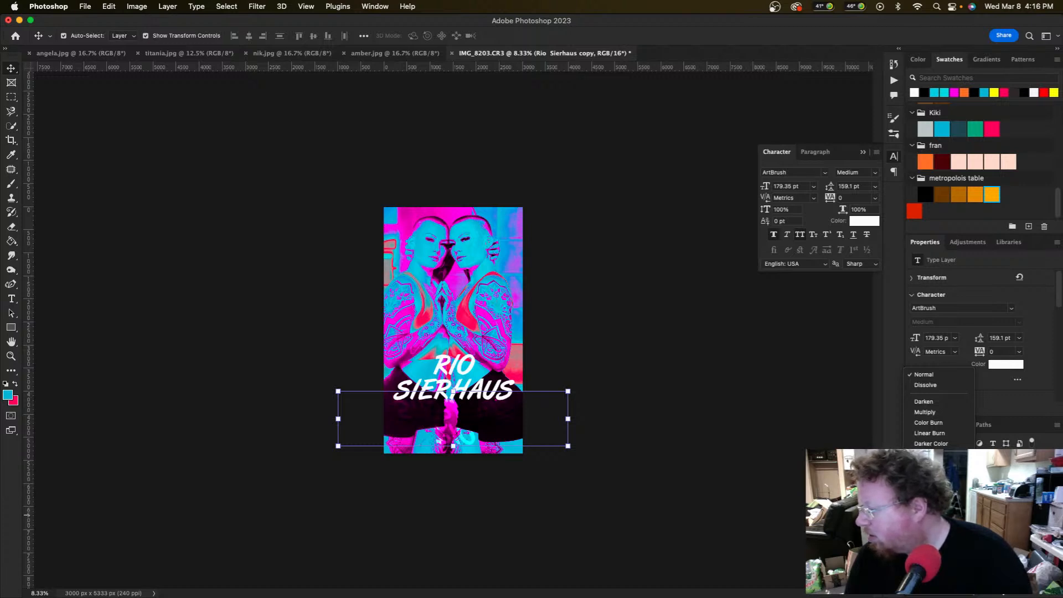
left_click(930, 515)
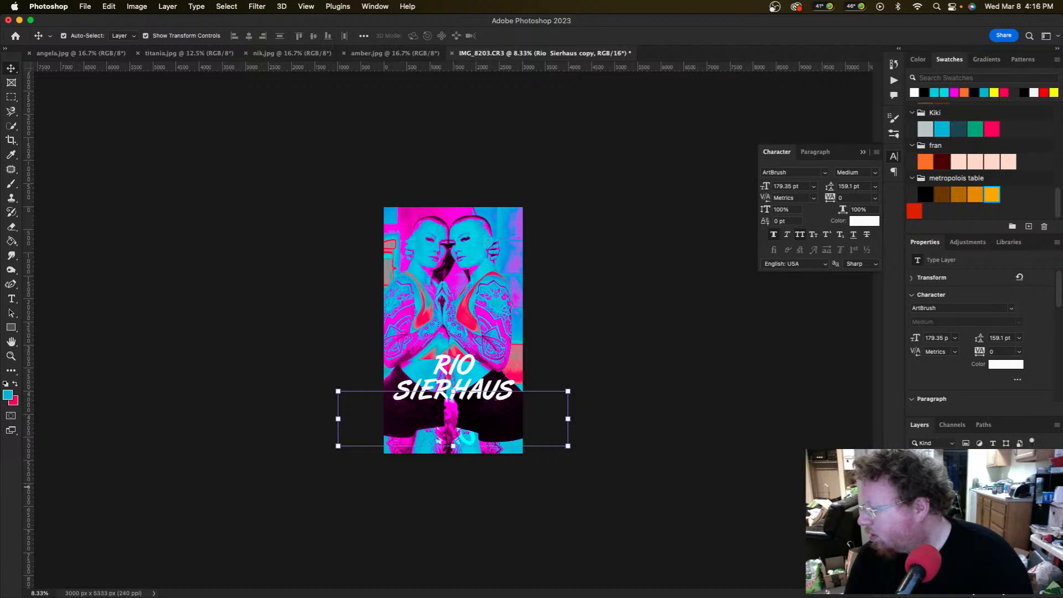
left_click(929, 457)
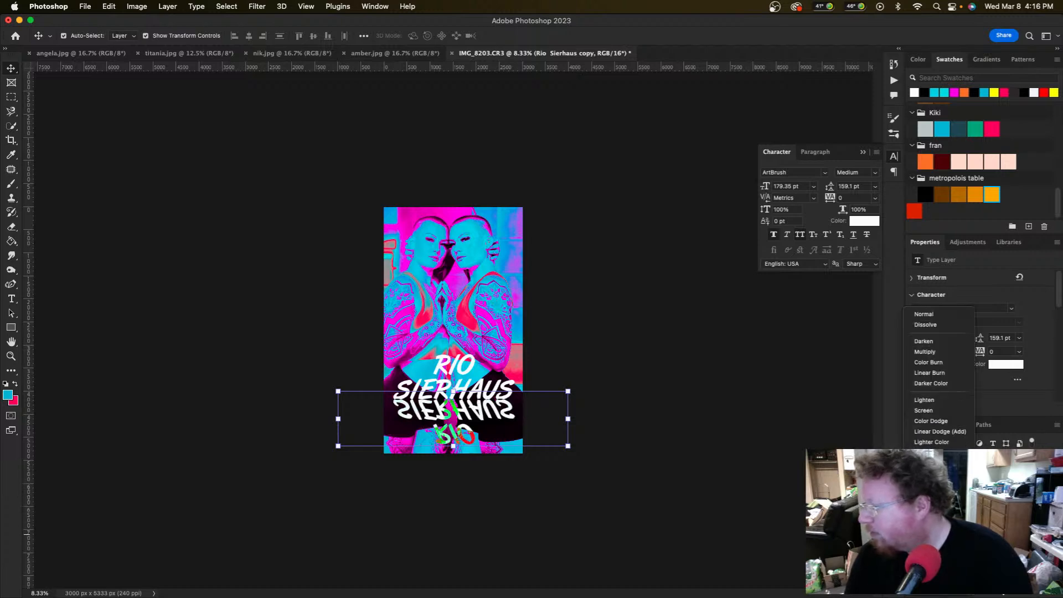
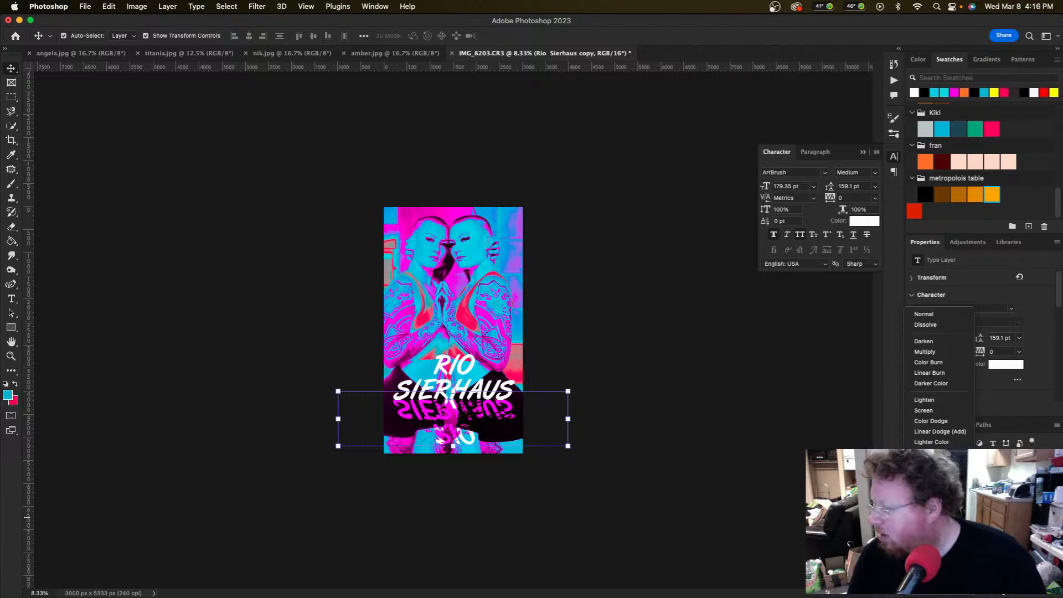
Step: Apply the previewed blend mode, then hide the mirrored title reflection and deselect the layer
key("Return")
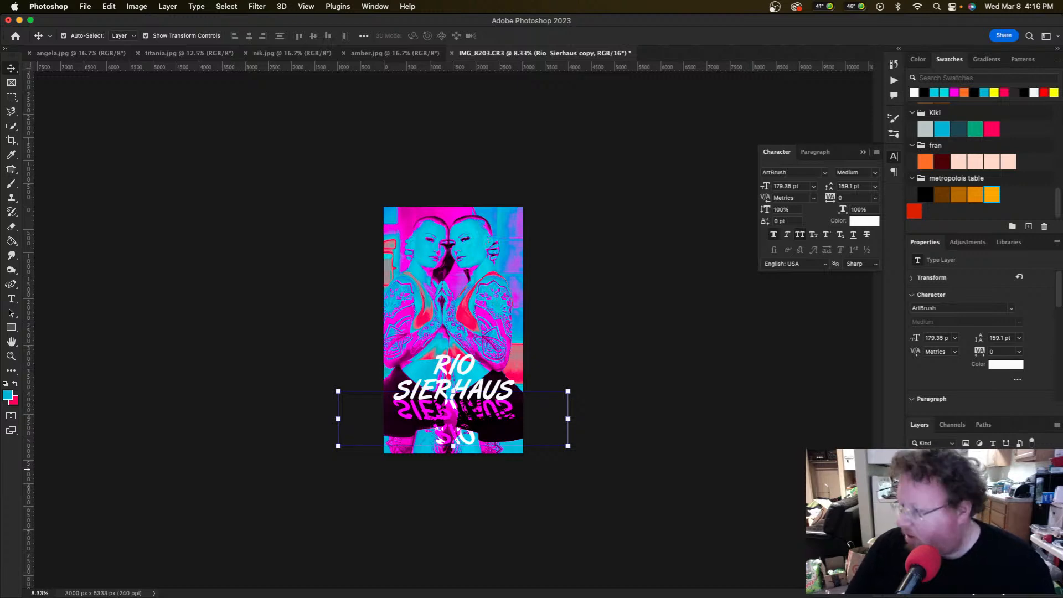
key("super+")
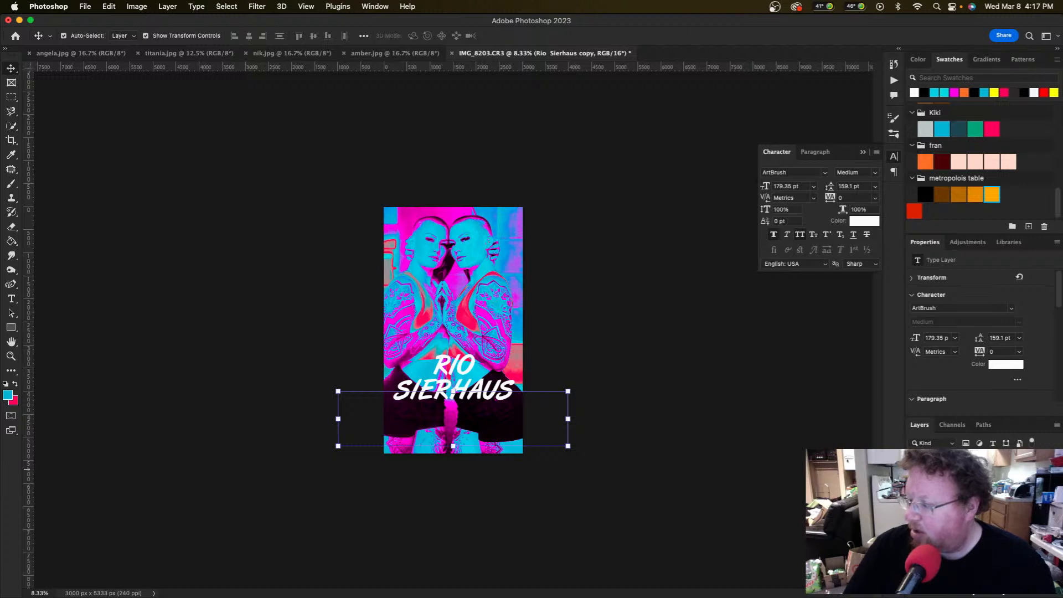
left_click(795, 491)
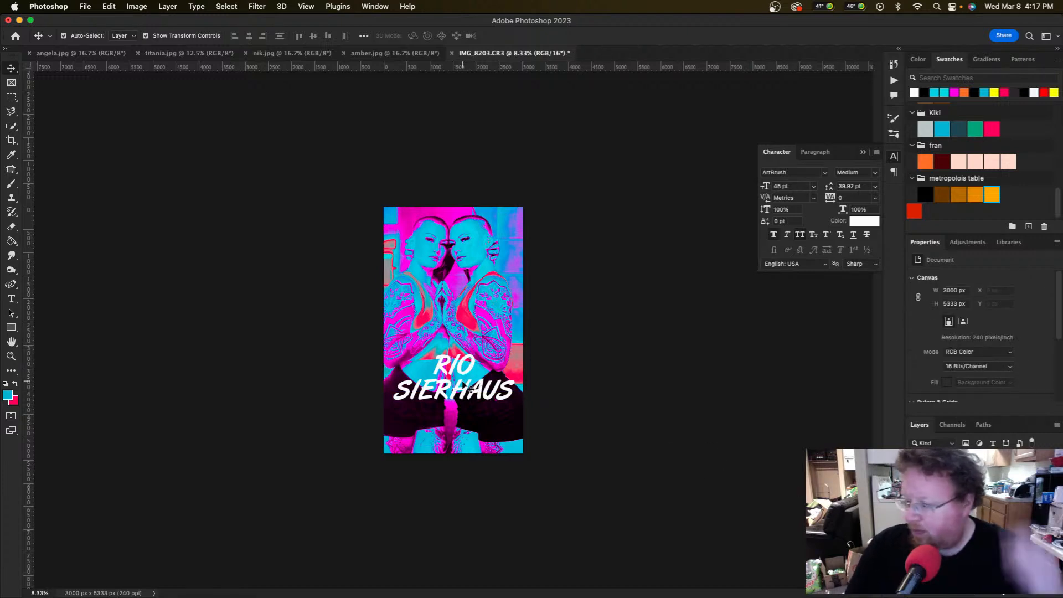
right_click(464, 424)
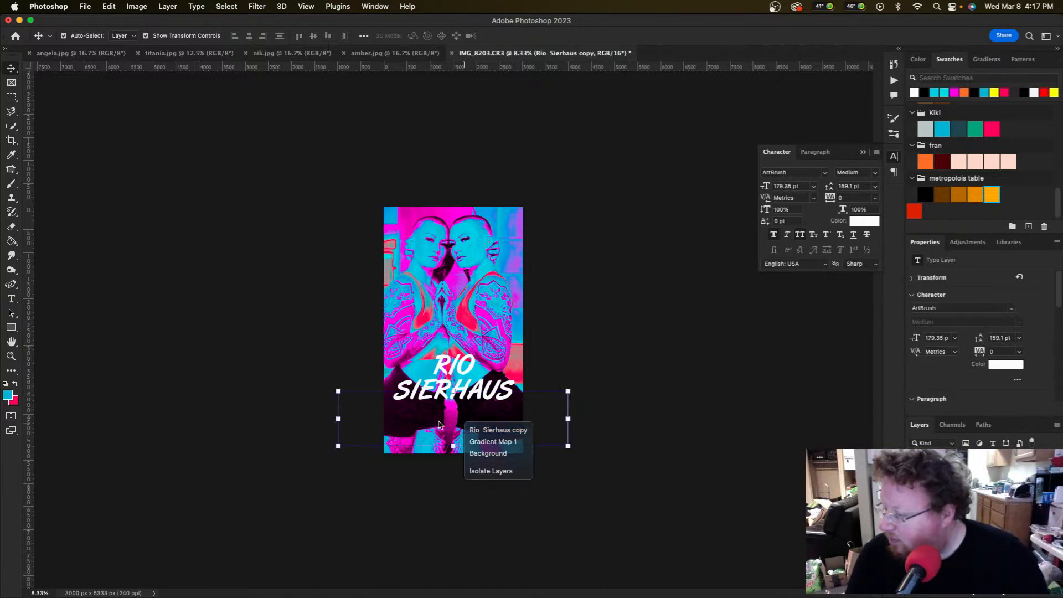
left_click(438, 421)
key("super+z")
key("super+t")
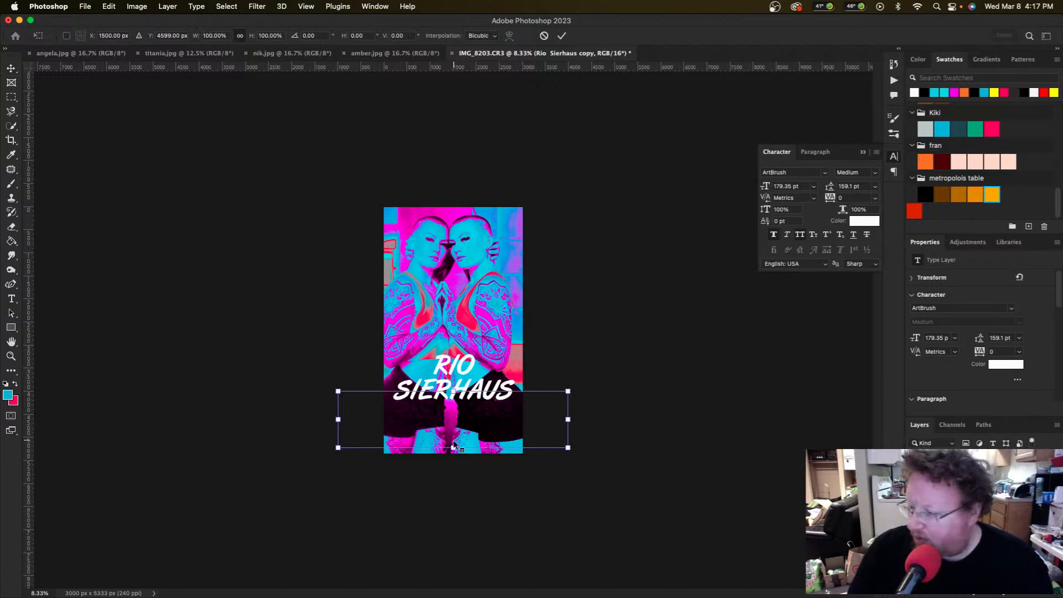
right_click(462, 427)
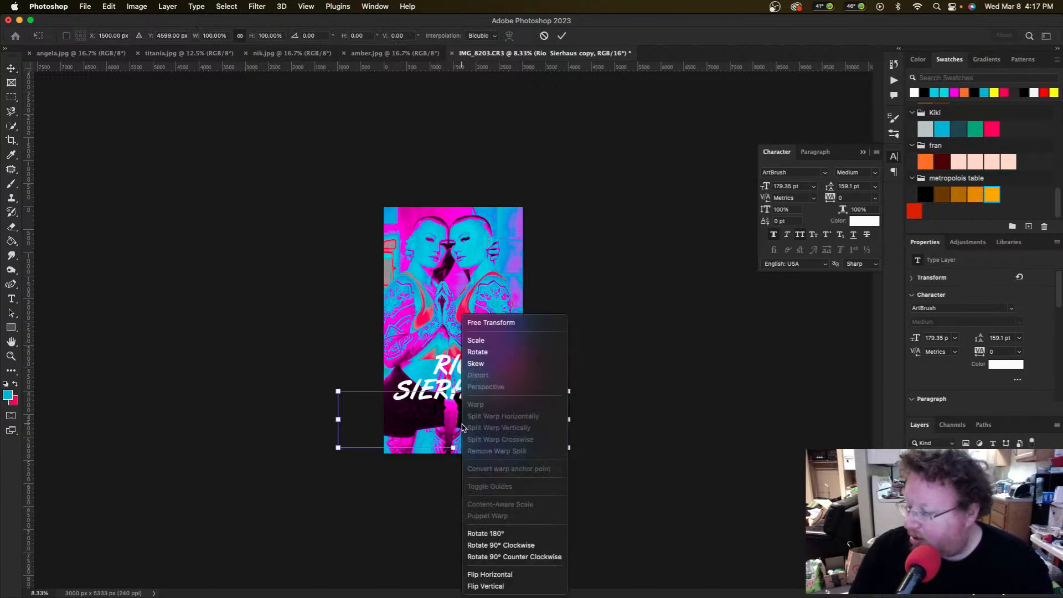
left_click(475, 363)
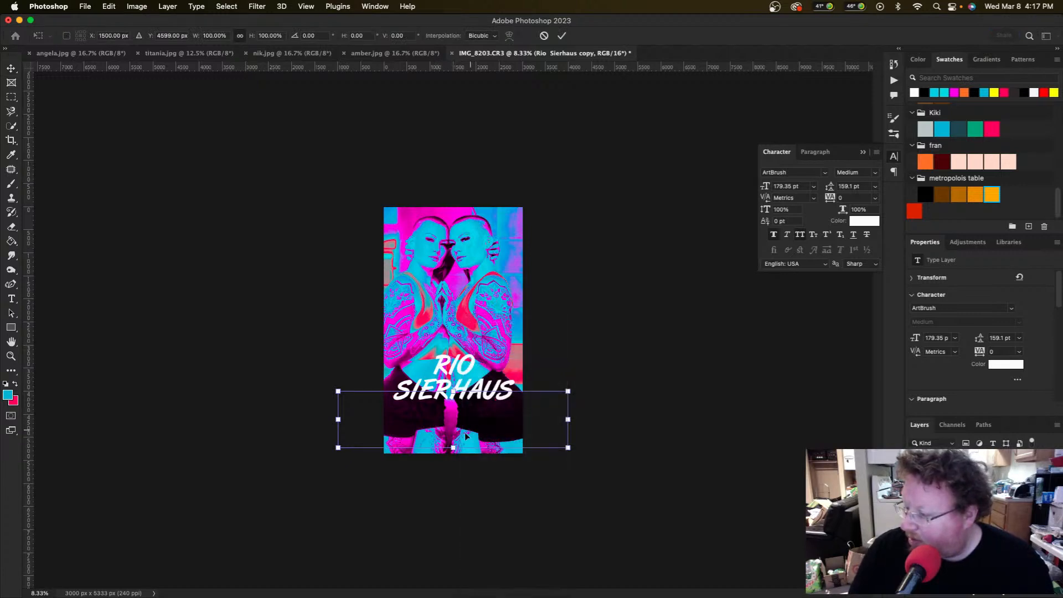
left_click_drag(453, 449, 473, 412)
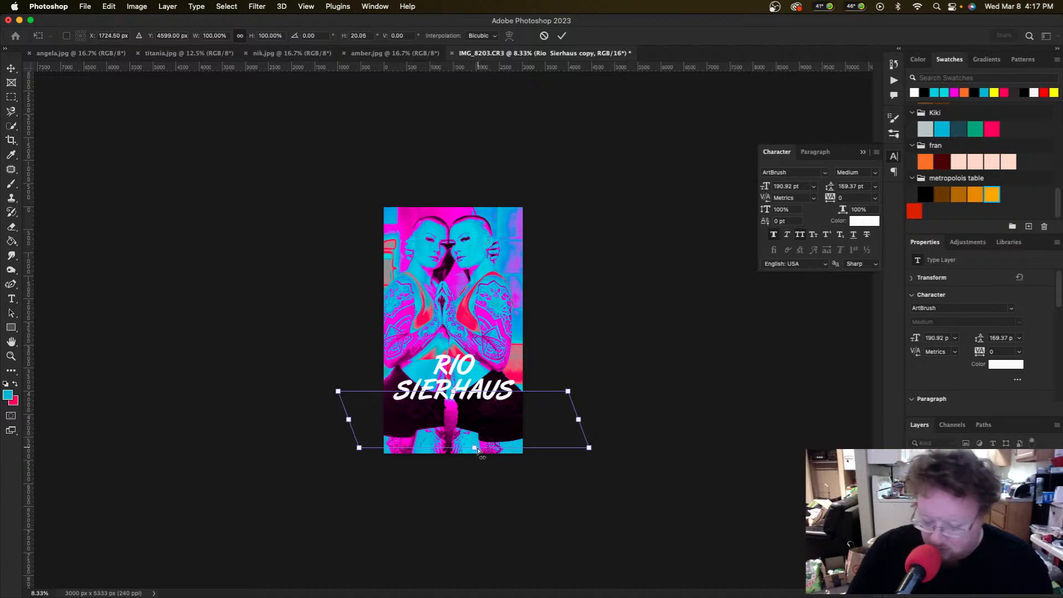
key("Escape")
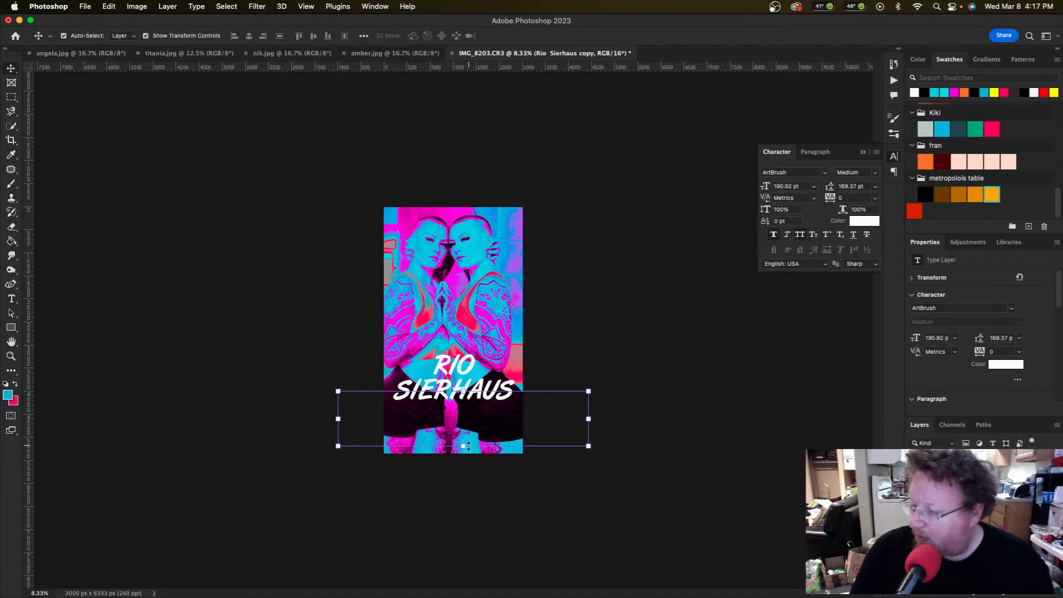
Step: Stretch the reflection past the poster's bottom and right edges and commit it
mouse_move(468, 446)
left_mouse_down()
mouse_move(465, 425)
mouse_move(466, 453)
left_mouse_up()
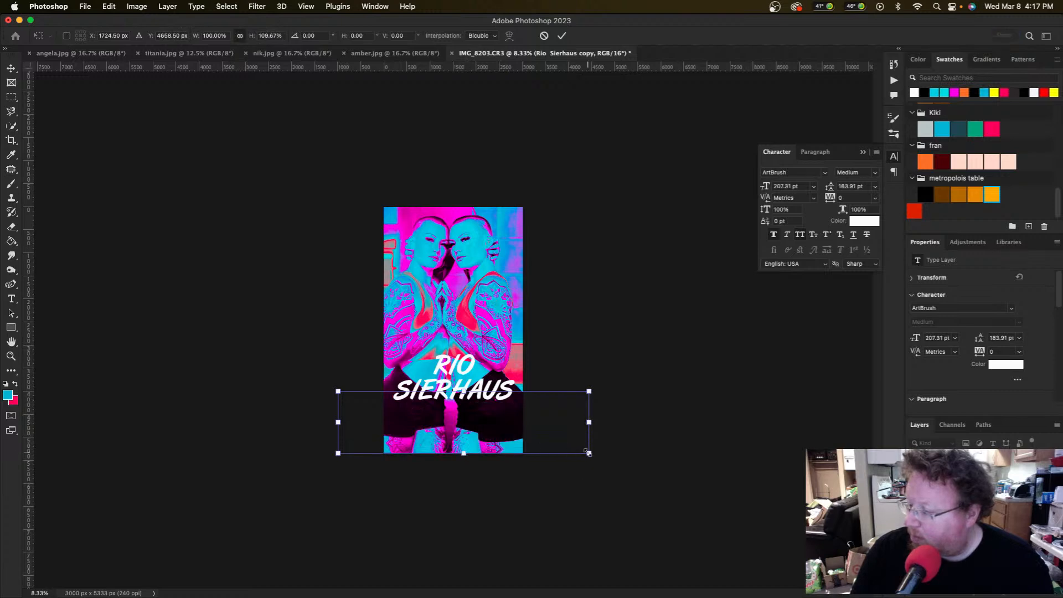
left_click_drag(589, 453, 613, 465)
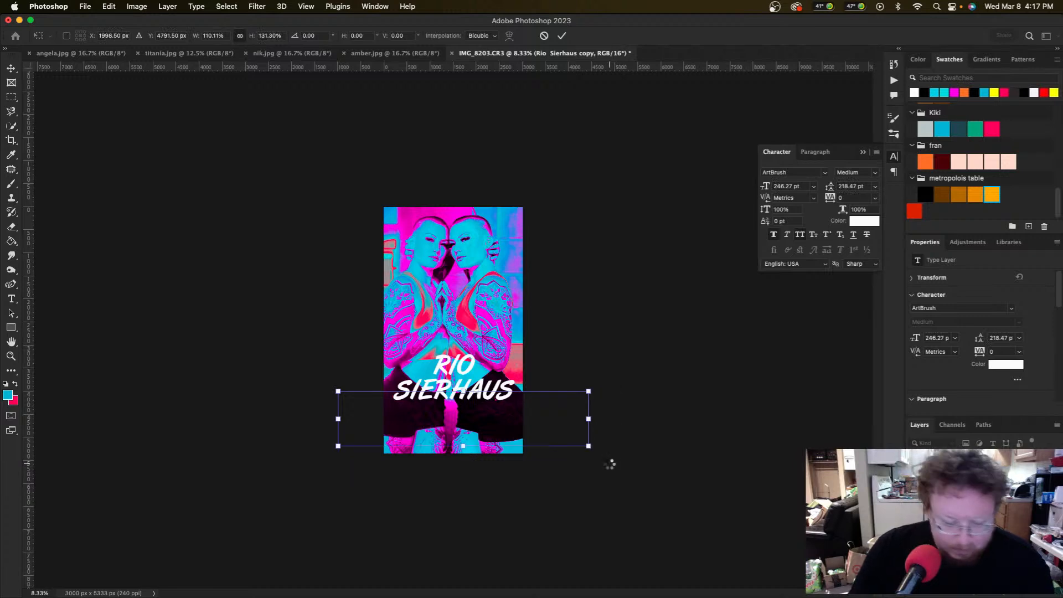
key("Return")
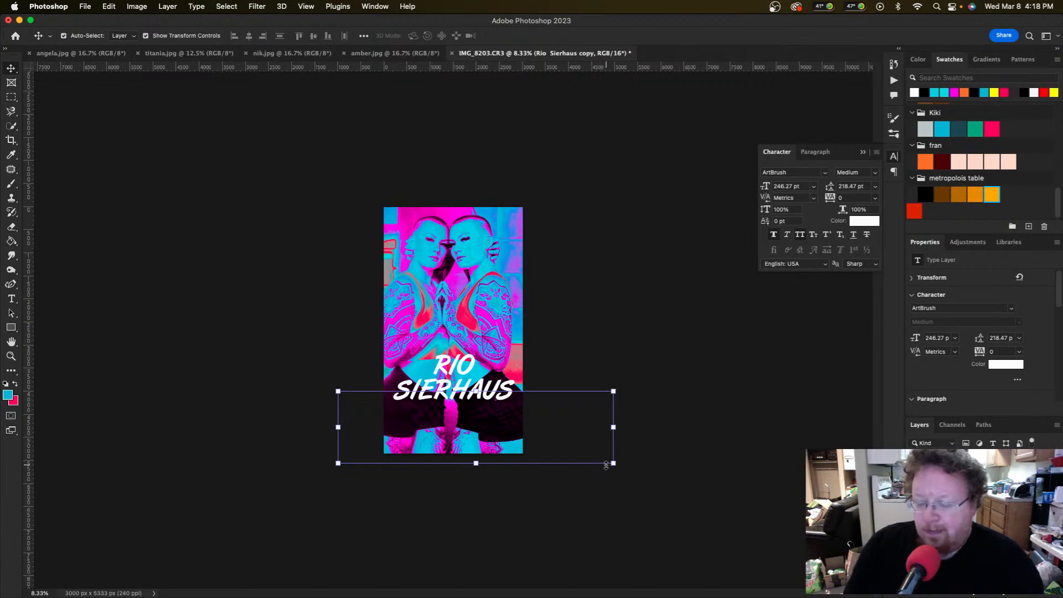
left_click(680, 412)
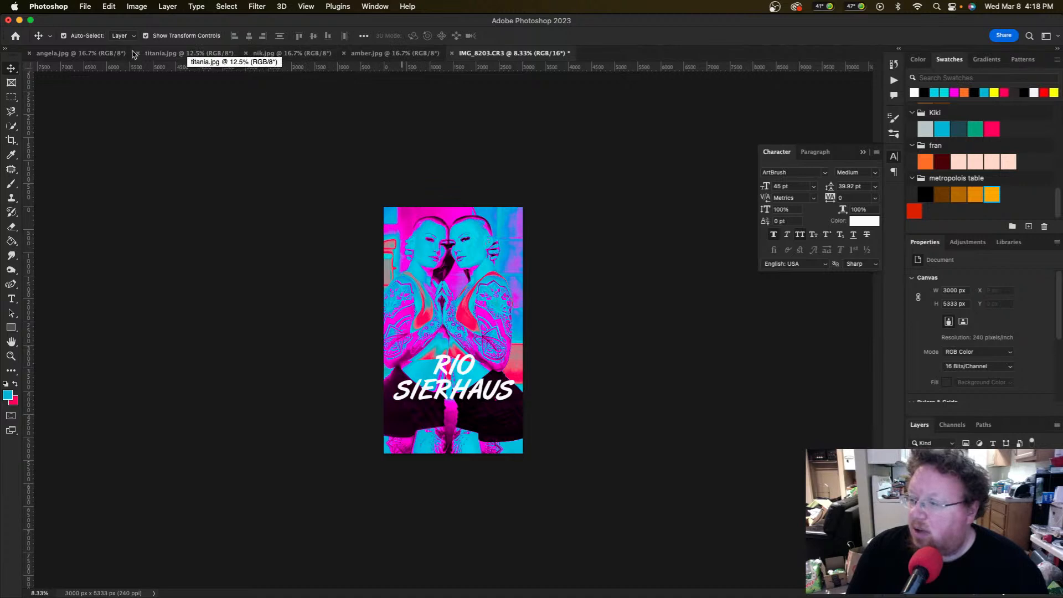
Step: Switch to angela.jpg and add an Invert adjustment at 70% opacity
left_click(83, 52)
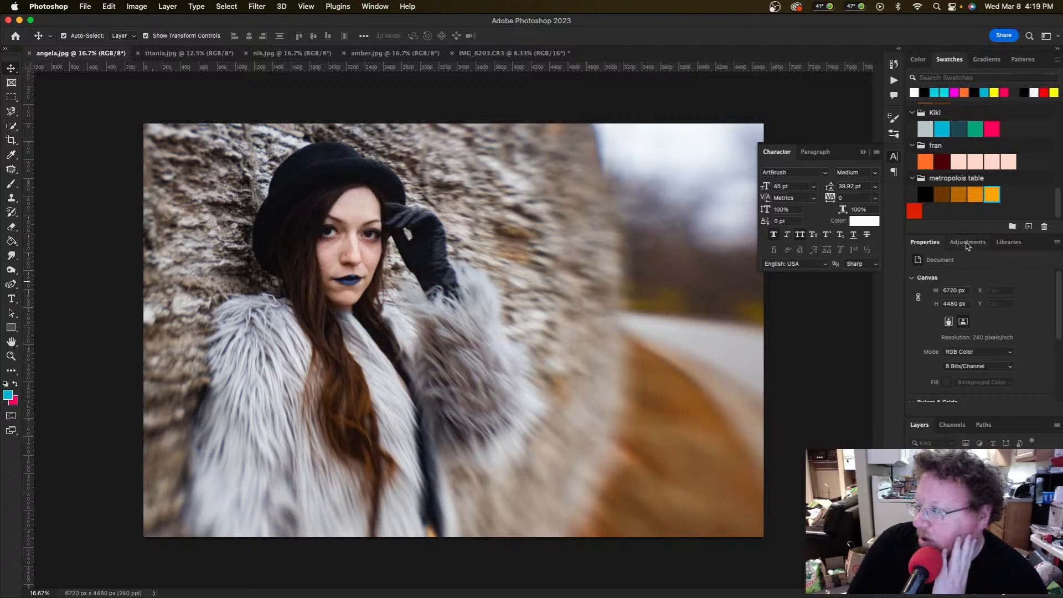
left_click(967, 244)
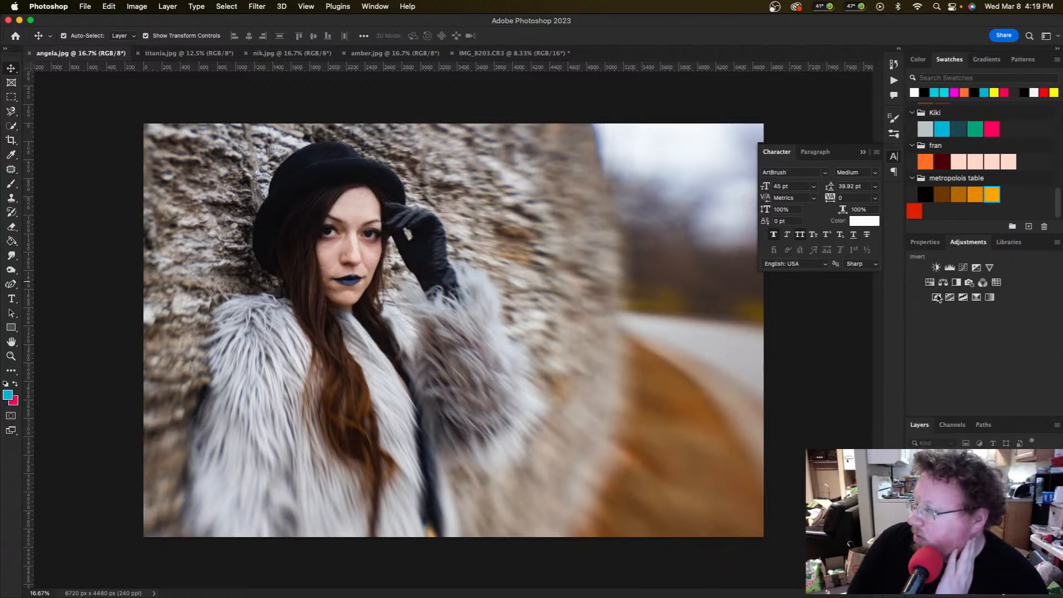
left_click(937, 297)
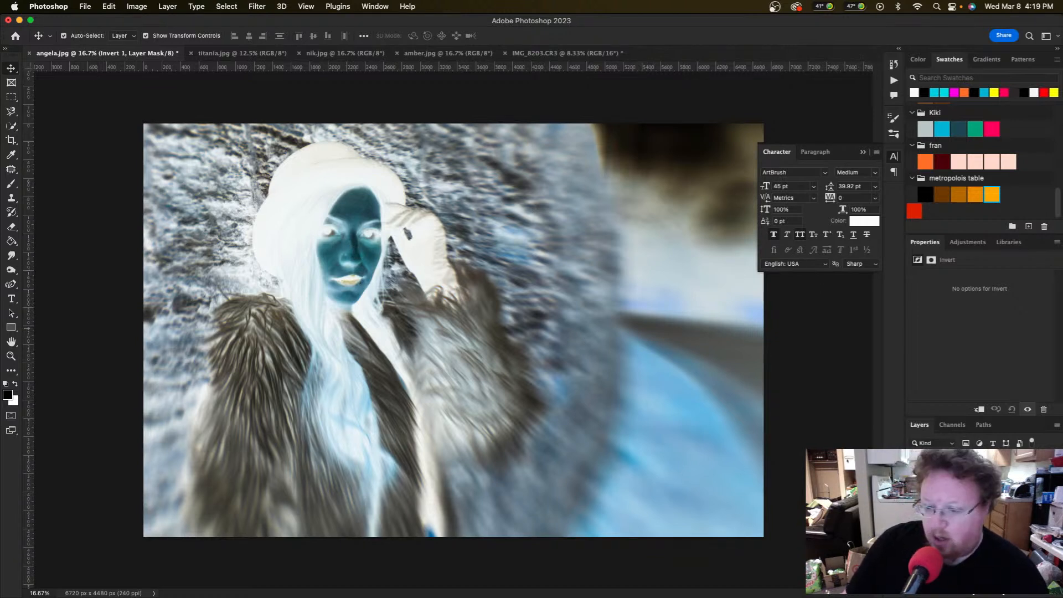
key("7")
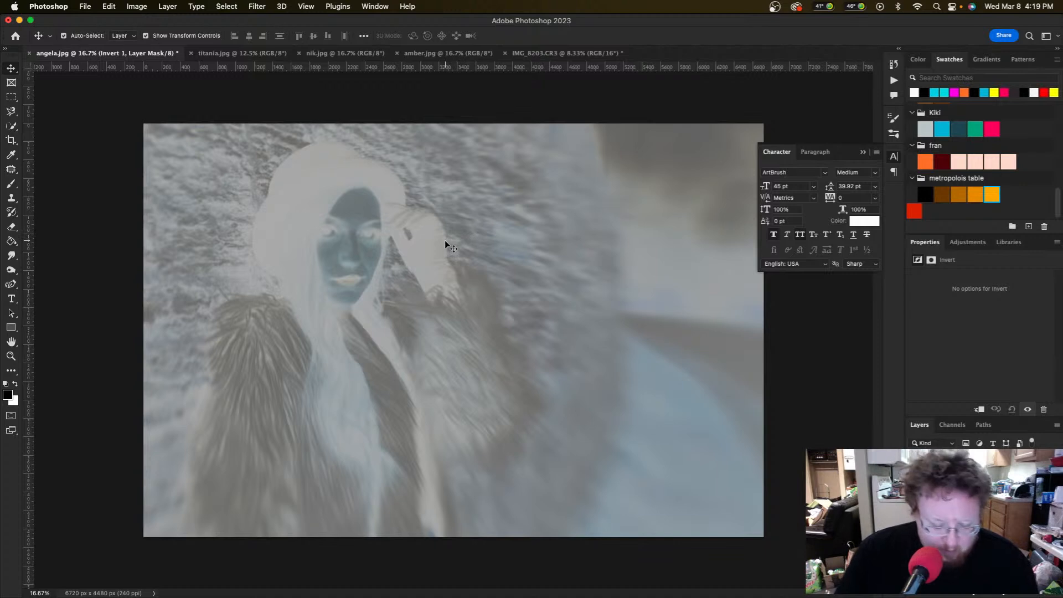
key("t")
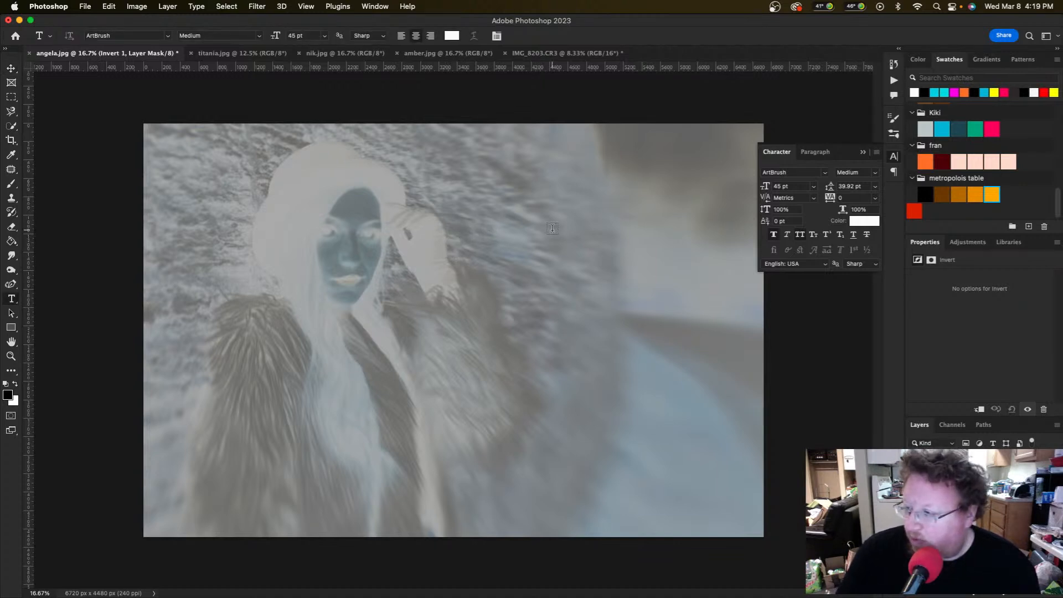
left_click_drag(492, 178, 751, 329)
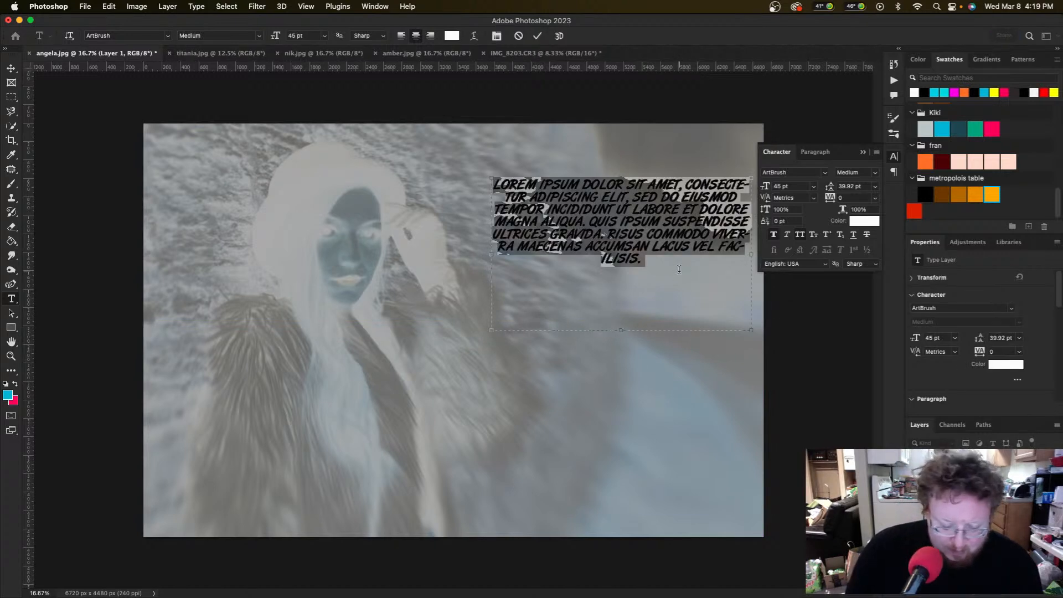
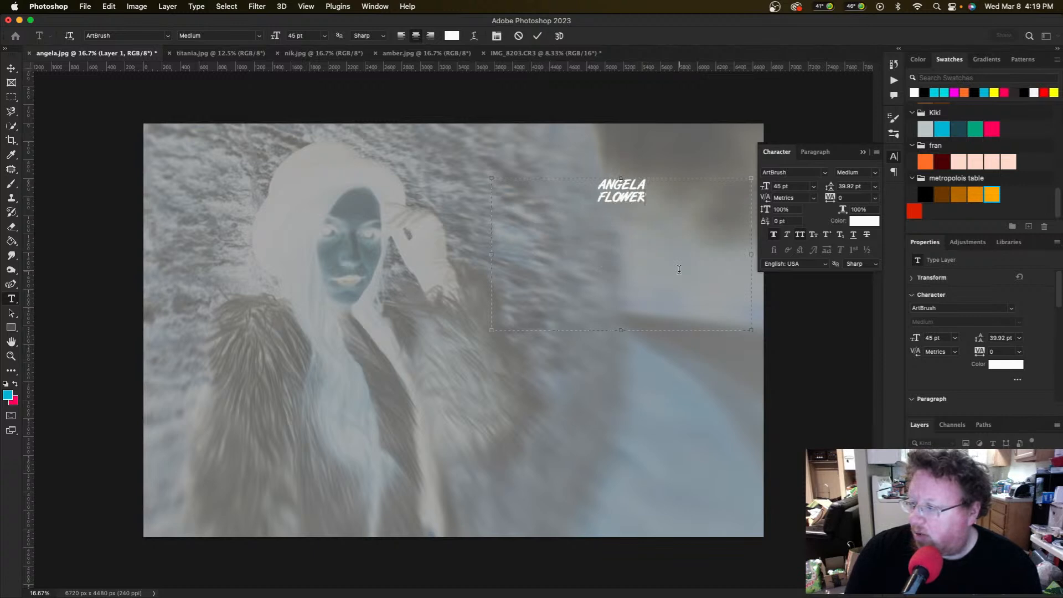
Step: Set the title text to Copperplate Regular 45 pt white
key("super+a")
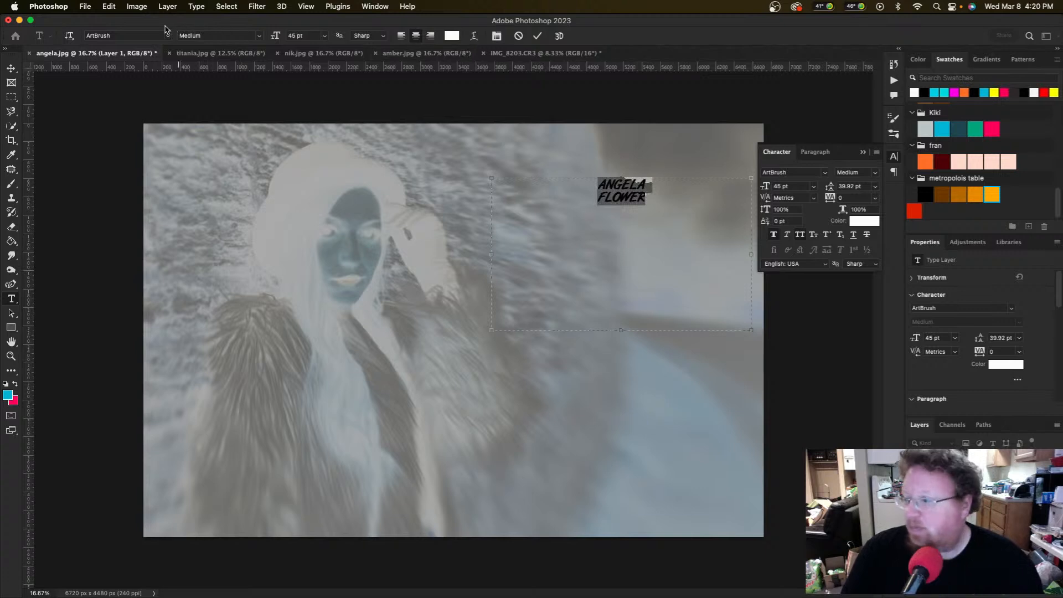
left_click(169, 36)
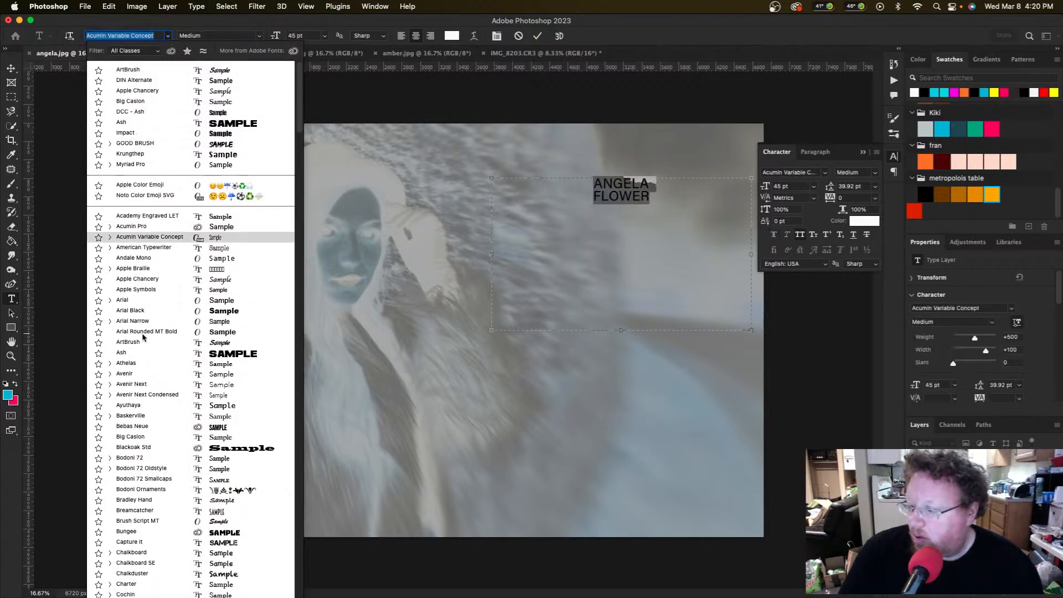
scroll(137, 349, "down", 1)
scroll(137, 343, "down", 8)
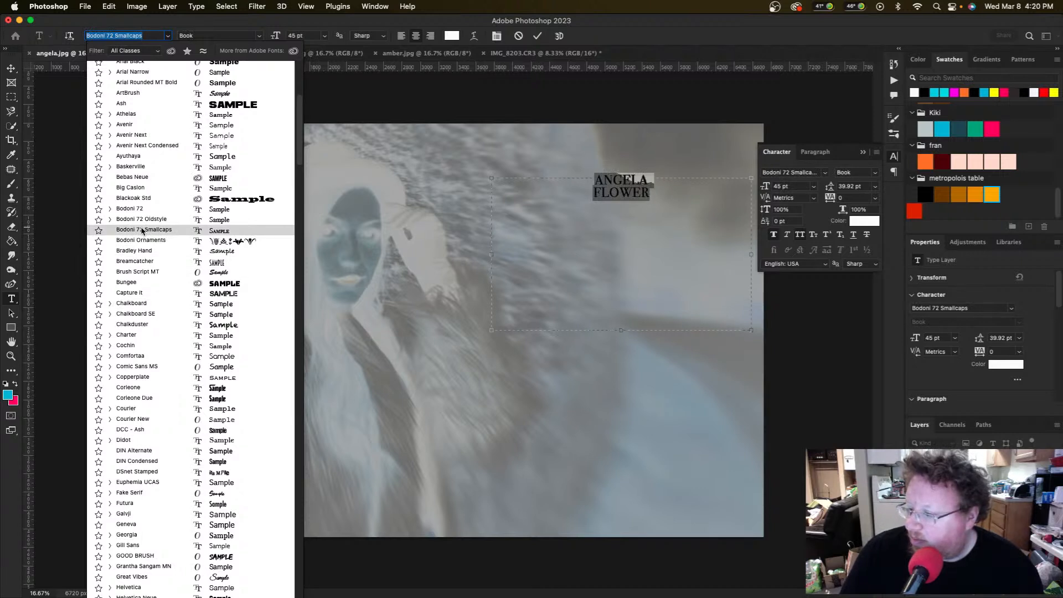
left_click(142, 377)
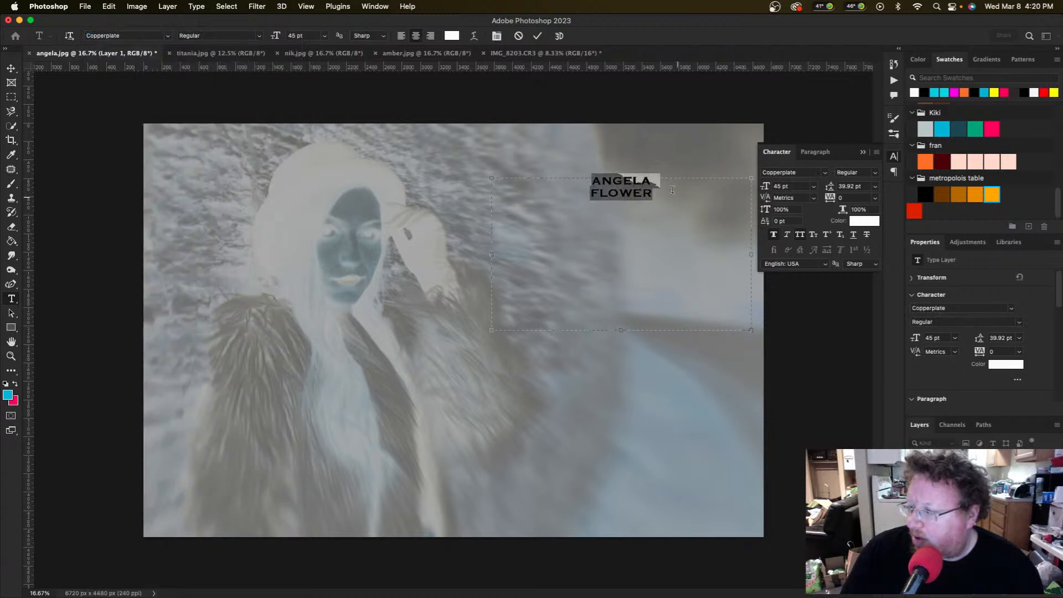
left_click(668, 180)
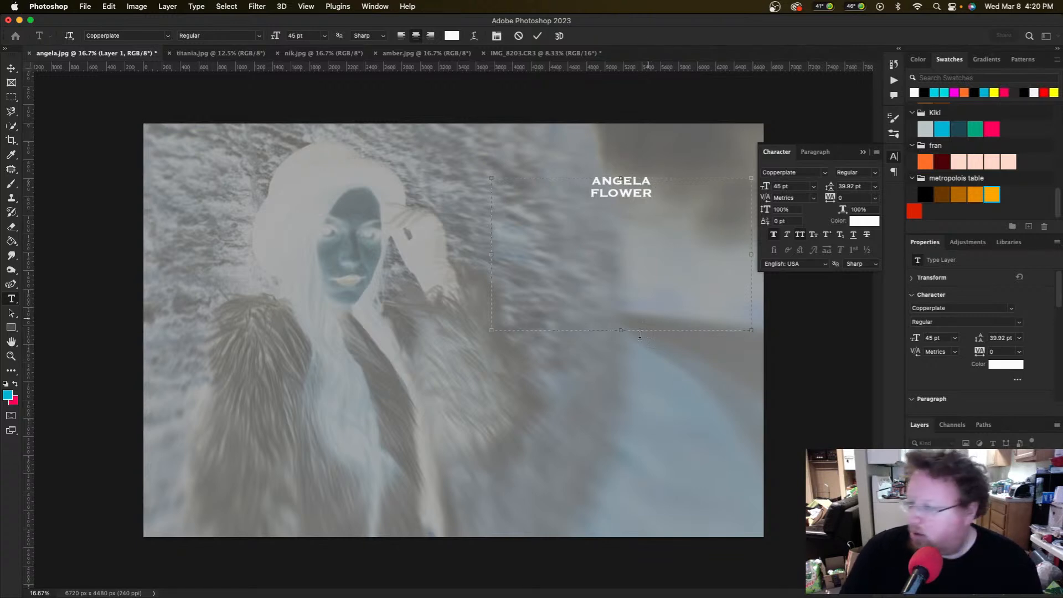
Step: Resize the title's text box, narrowing it from the left and adjusting its height
left_click_drag(622, 273, 620, 201)
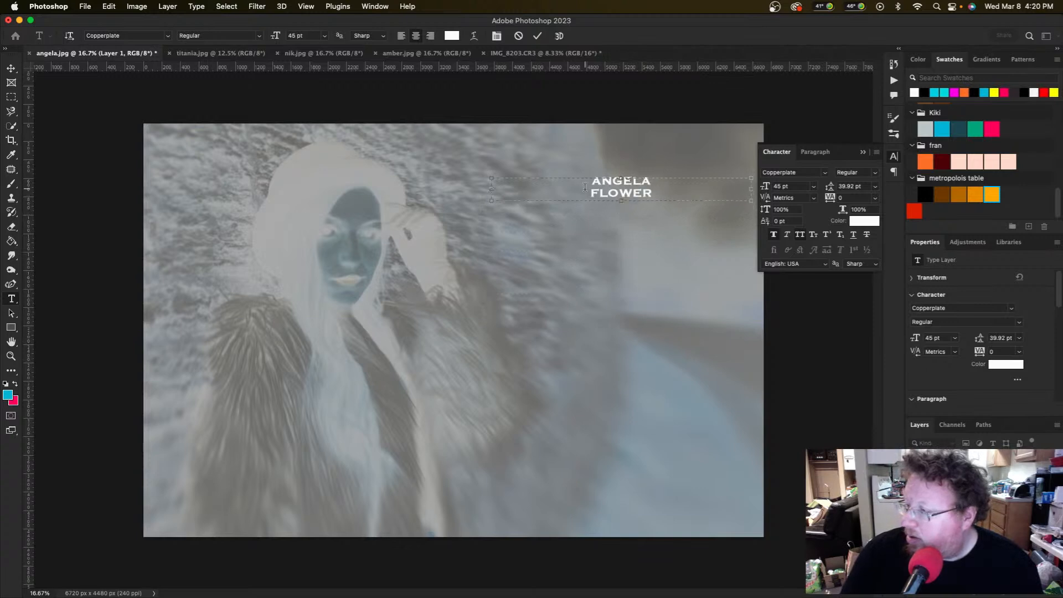
left_click_drag(492, 189, 646, 188)
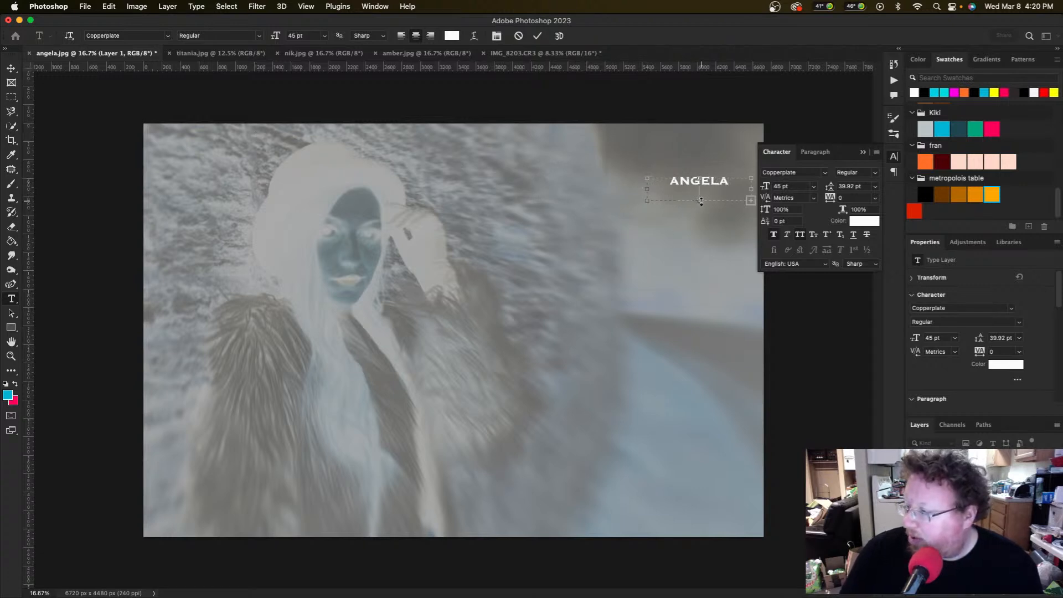
left_click_drag(701, 202, 702, 204)
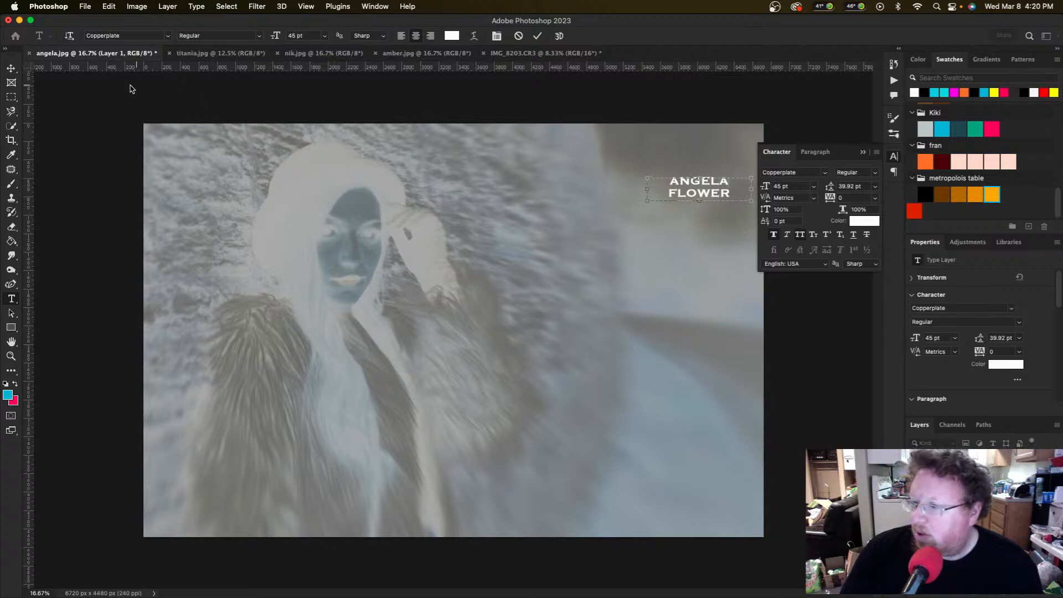
left_click(11, 69)
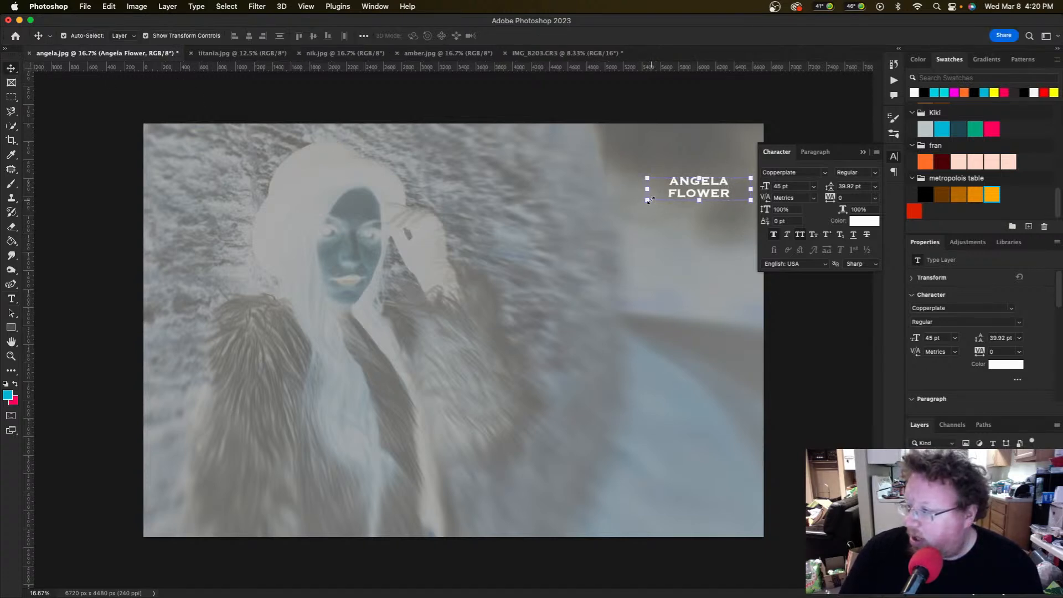
left_click_drag(647, 200, 249, 330)
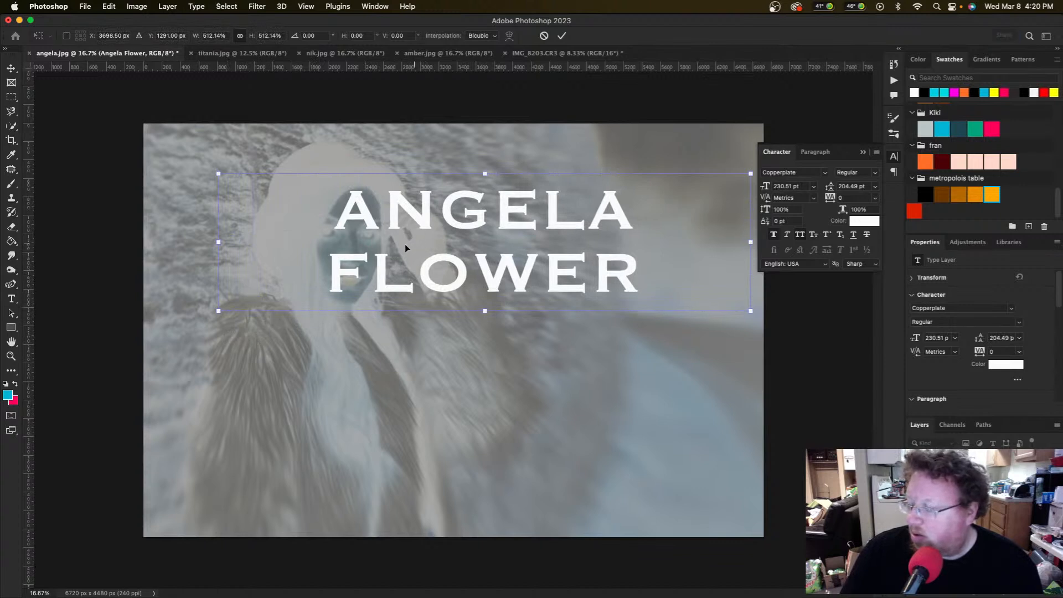
left_click_drag(425, 227, 548, 217)
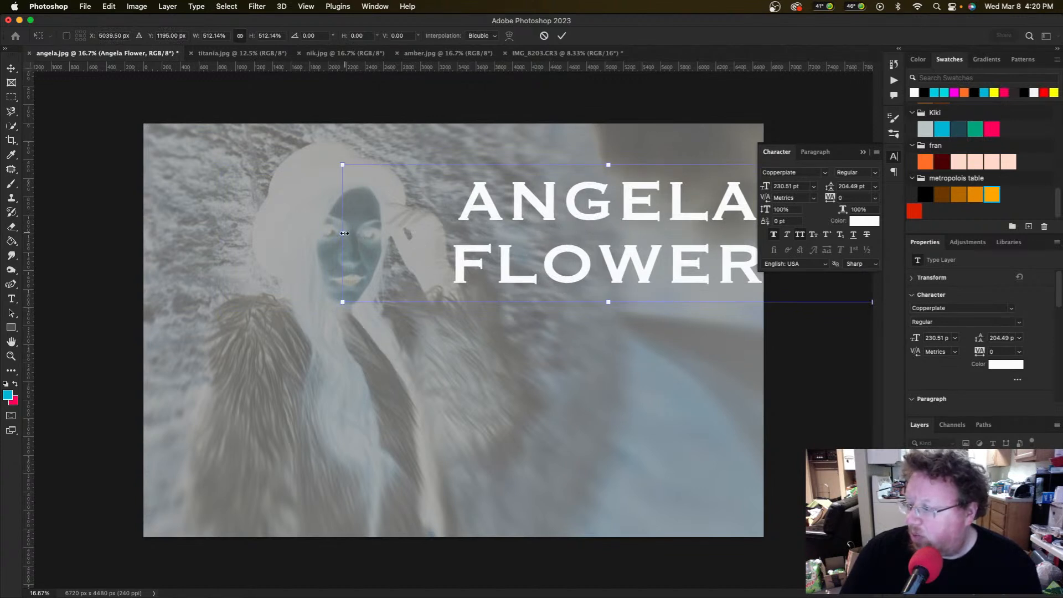
left_click_drag(344, 233, 421, 231)
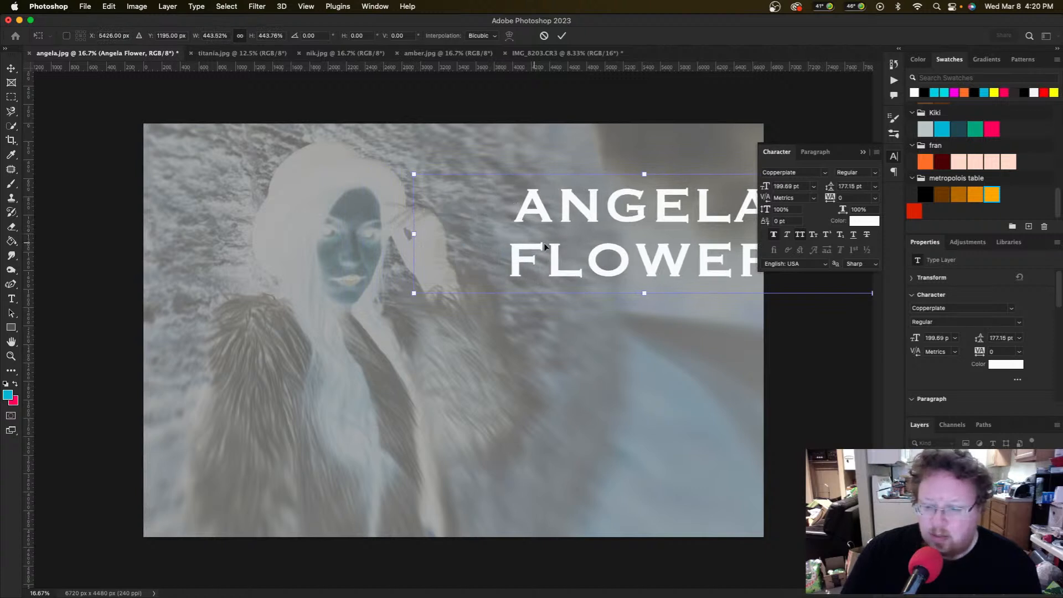
mouse_move(536, 249)
left_mouse_down()
mouse_move(526, 239)
mouse_move(541, 239)
left_mouse_up()
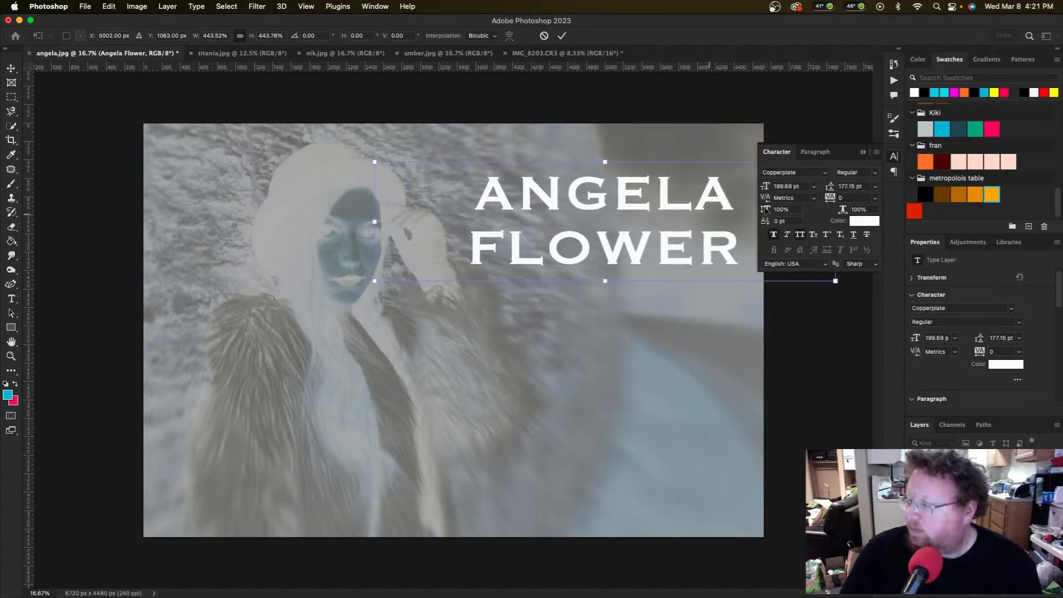
left_click(863, 152)
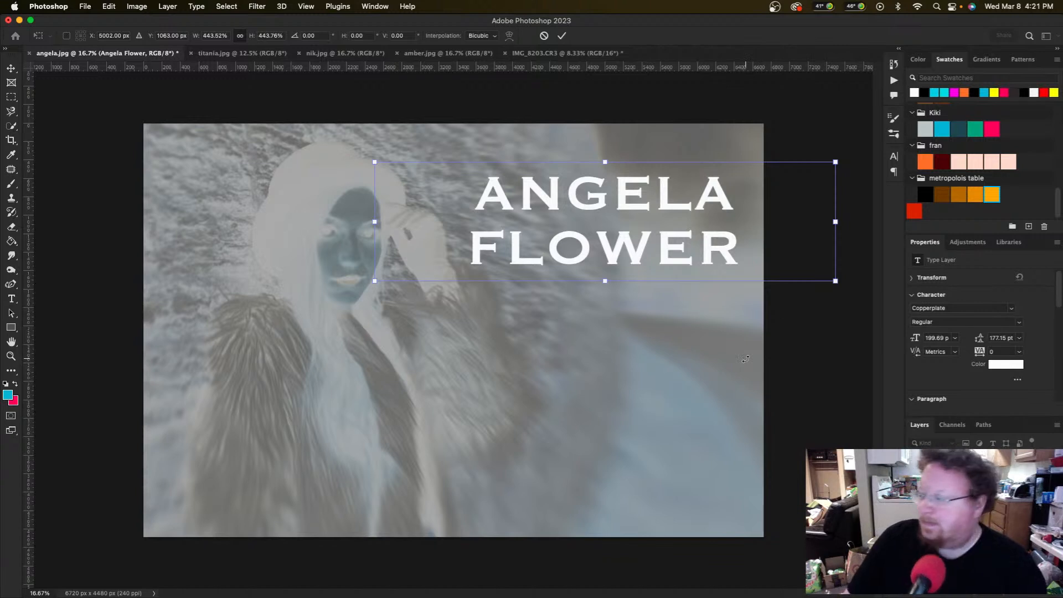
key("Return")
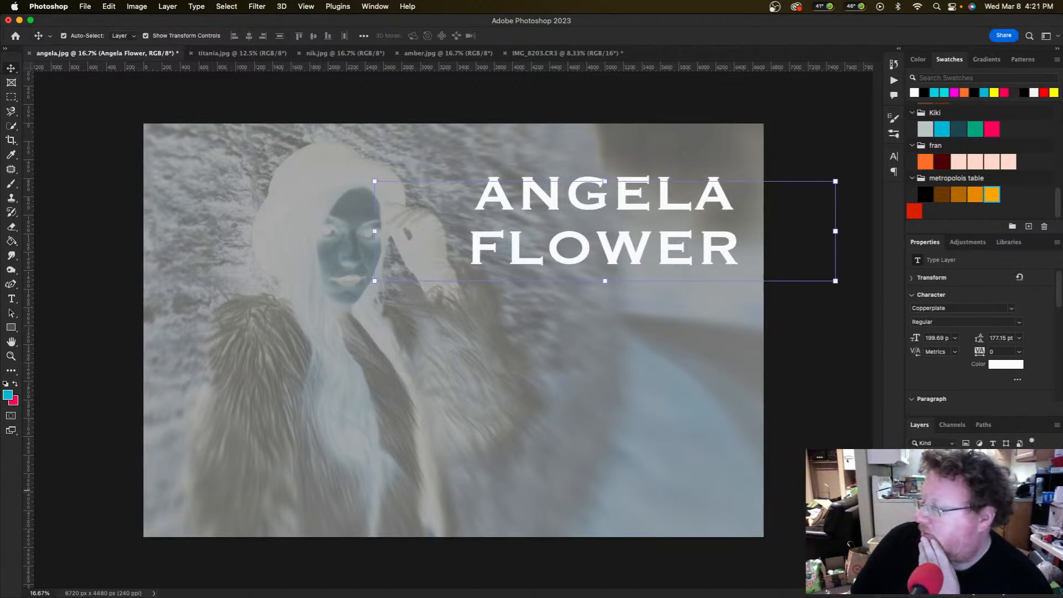
key("h")
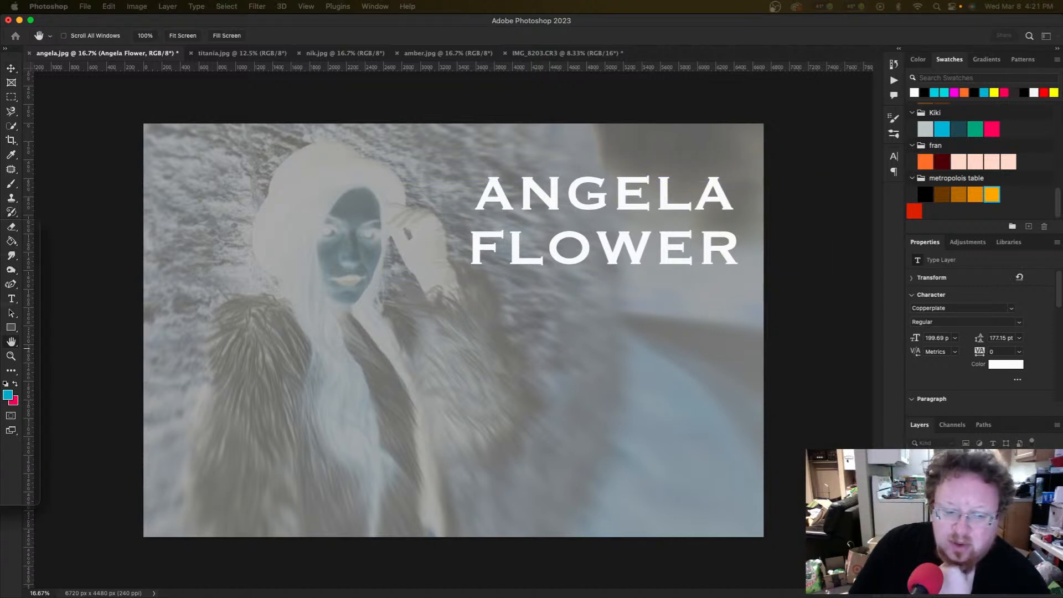
left_click_drag(260, 214, 365, 201)
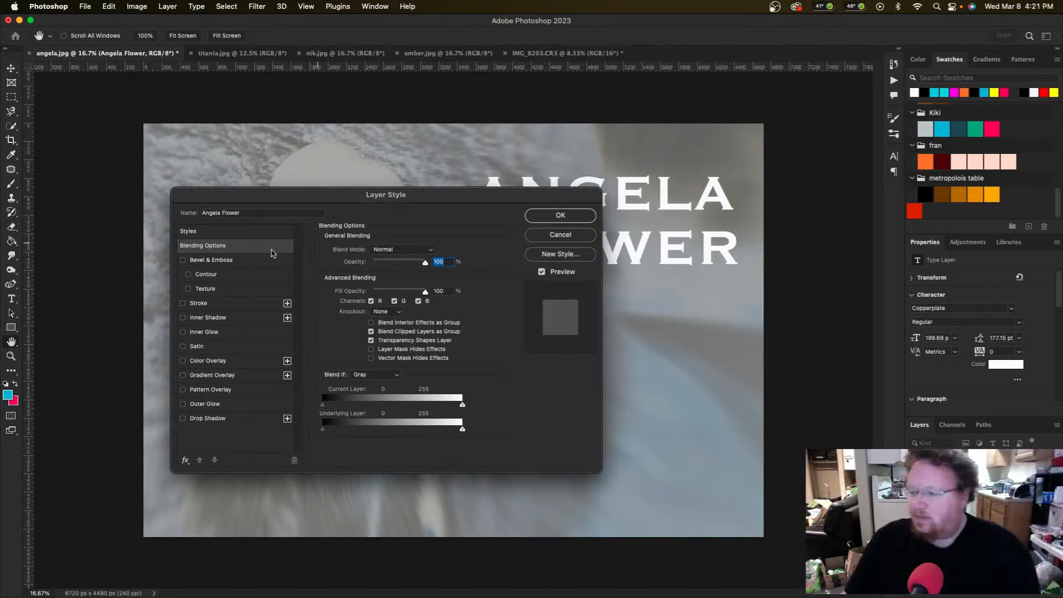
left_click(183, 260)
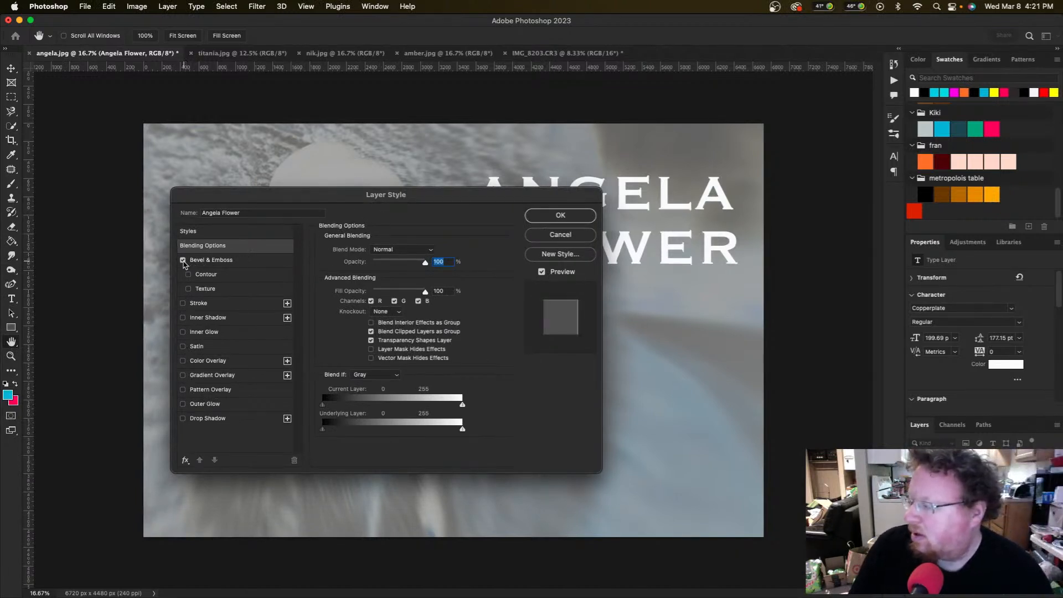
left_click(184, 260)
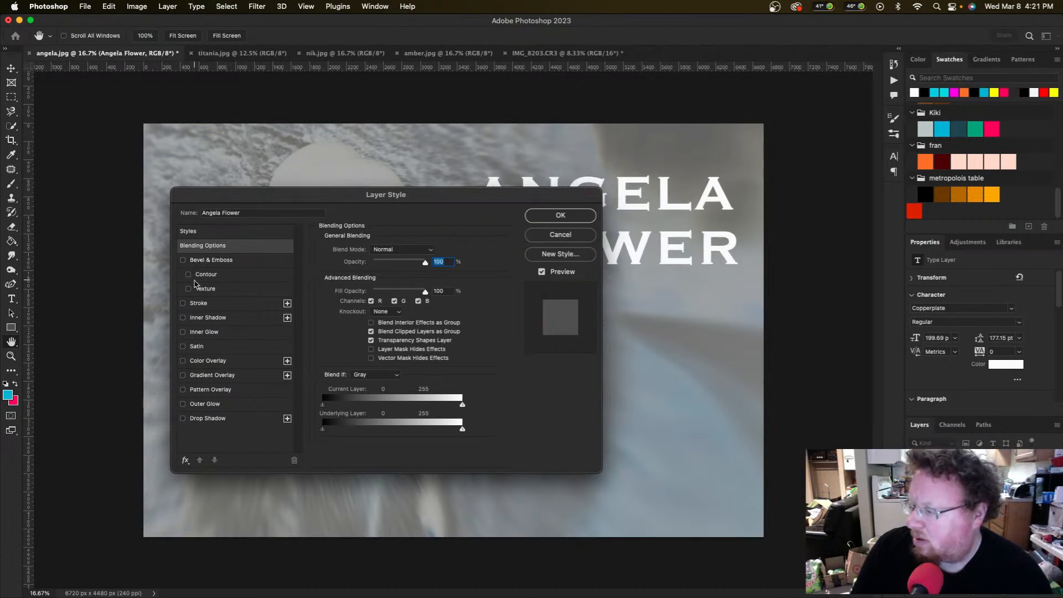
left_click(183, 303)
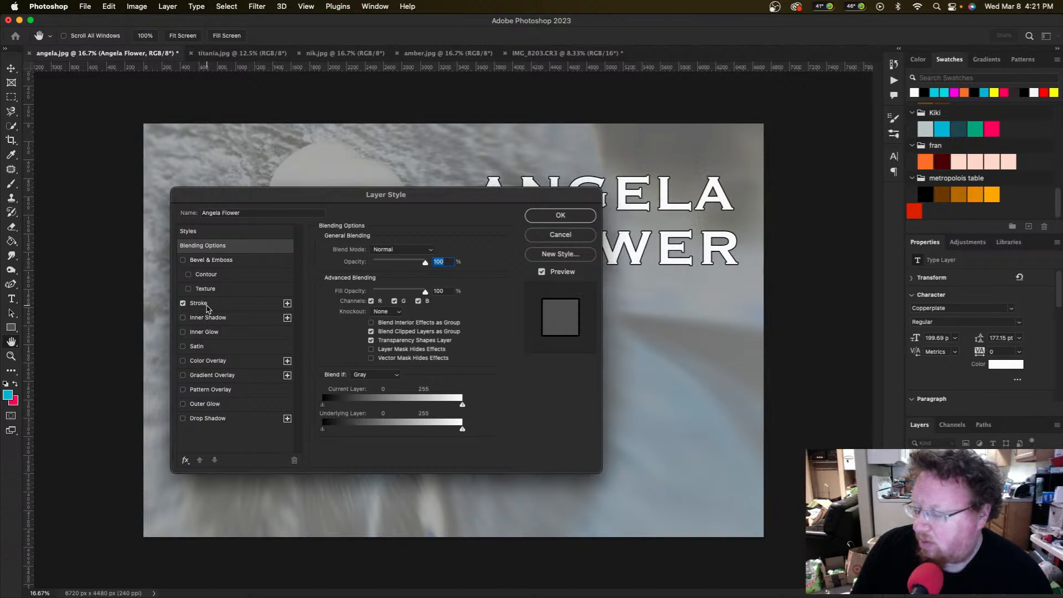
left_click(205, 307)
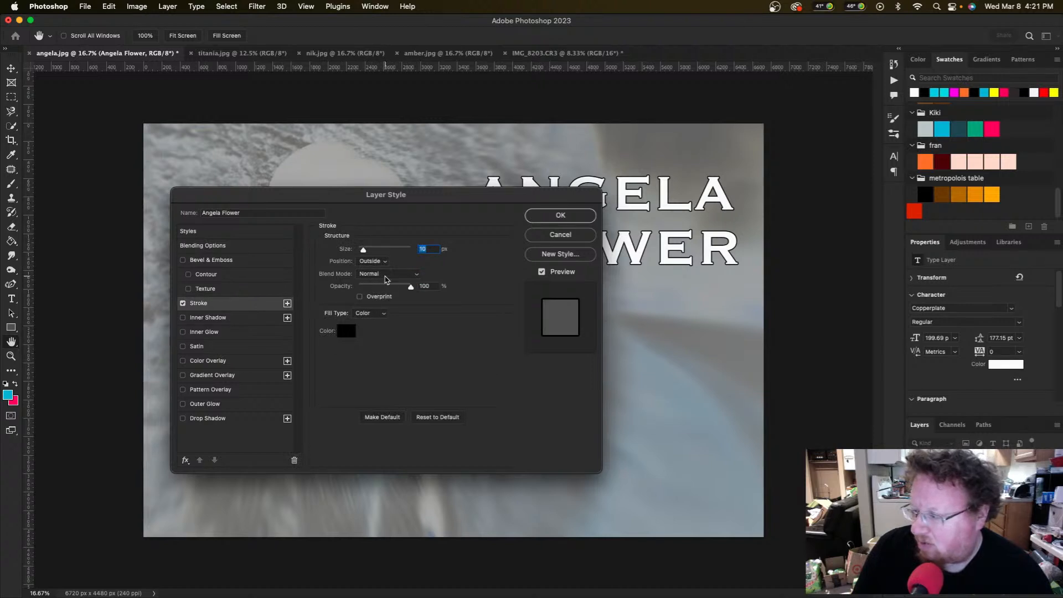
left_click(347, 332)
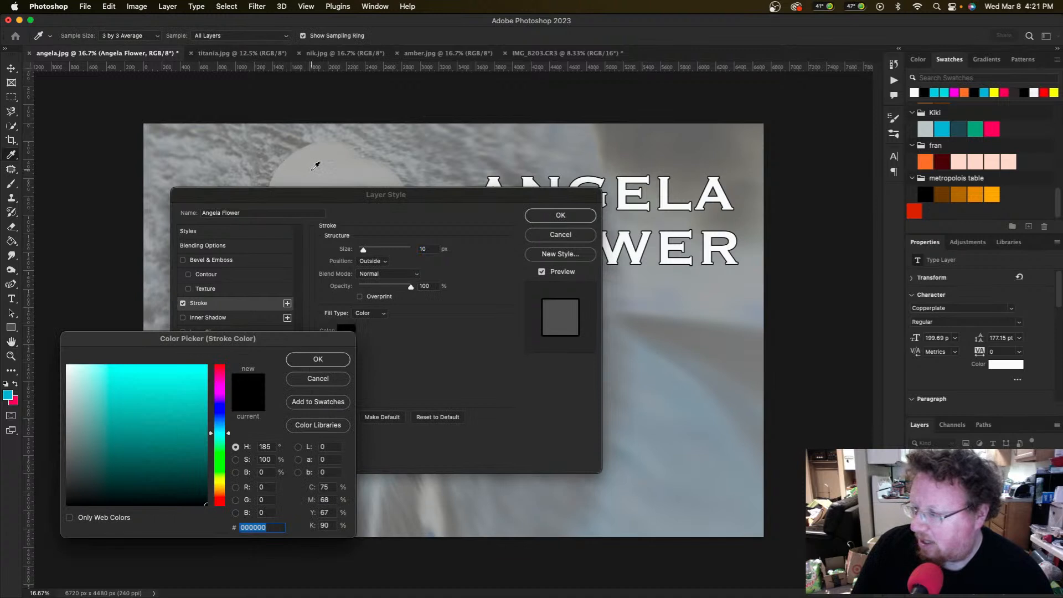
left_click(333, 381)
left_click_drag(520, 200, 693, 301)
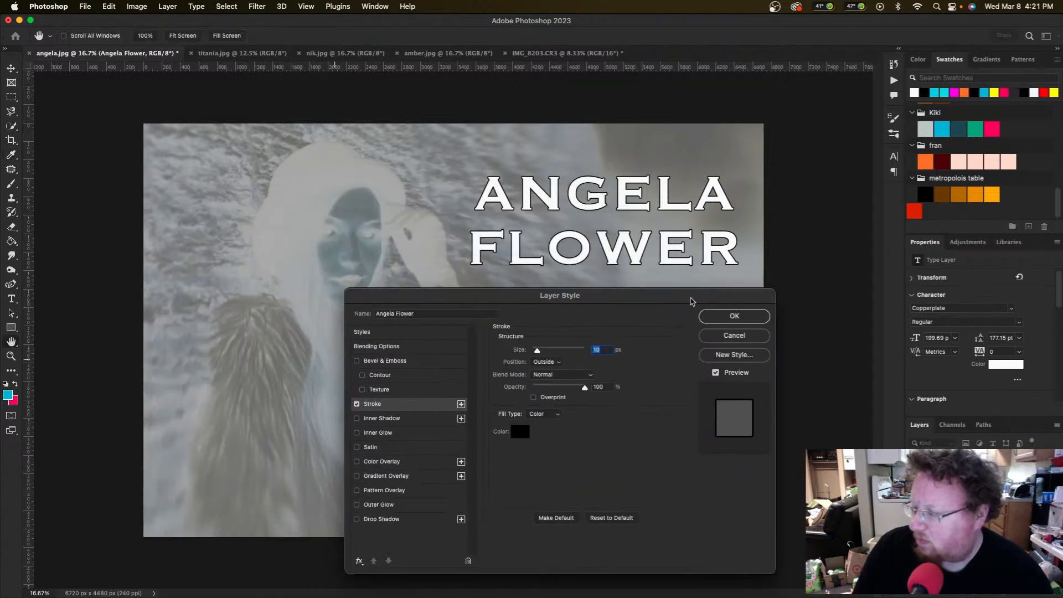
left_click(733, 316)
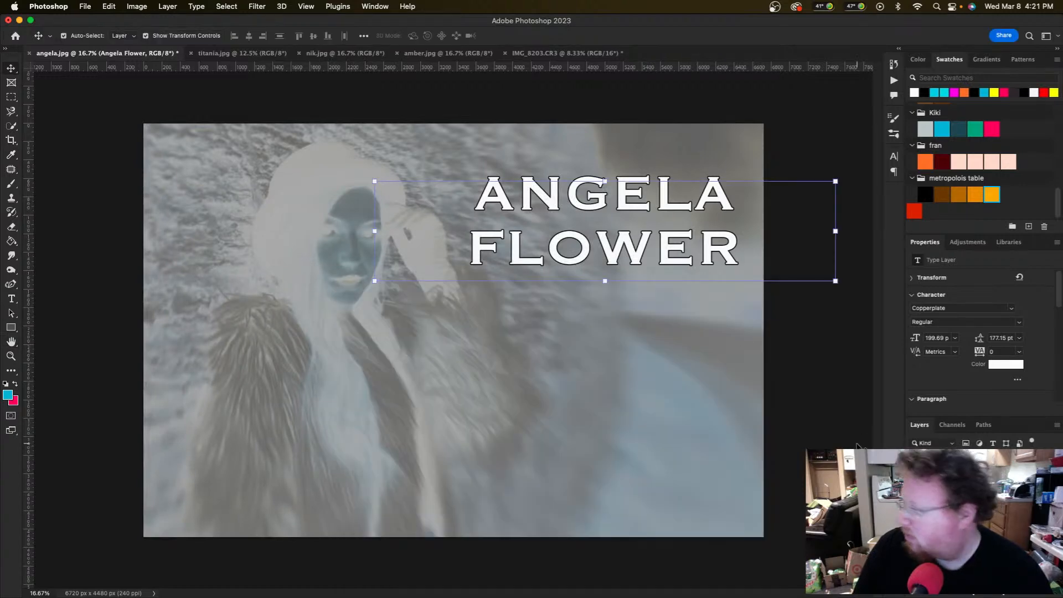
Step: Set the Invert 1 layer back to 100% opacity and reselect the title layer
left_click(968, 526)
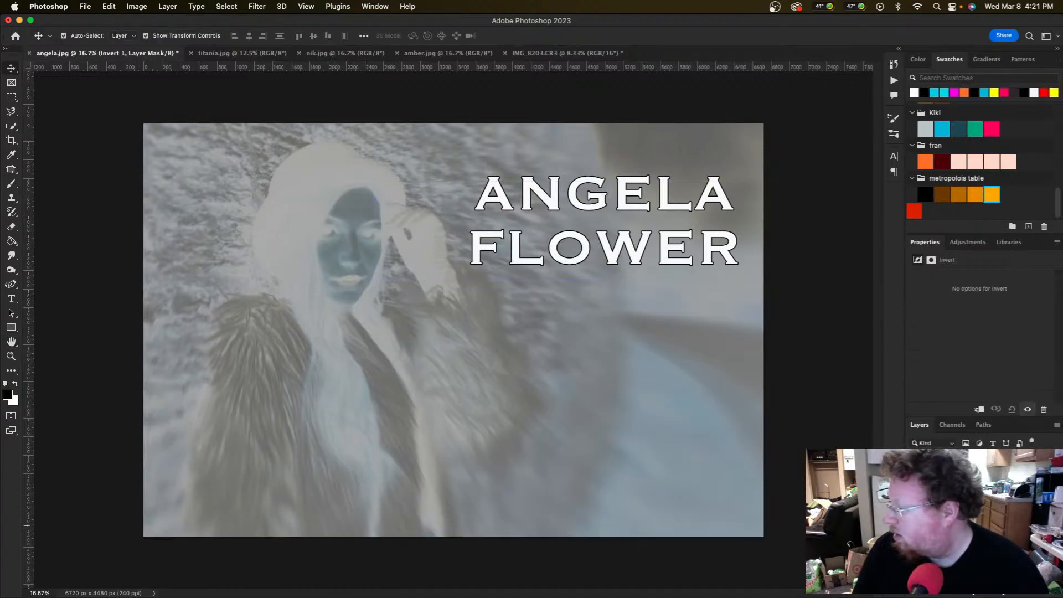
key("0")
key("0")
key("0")
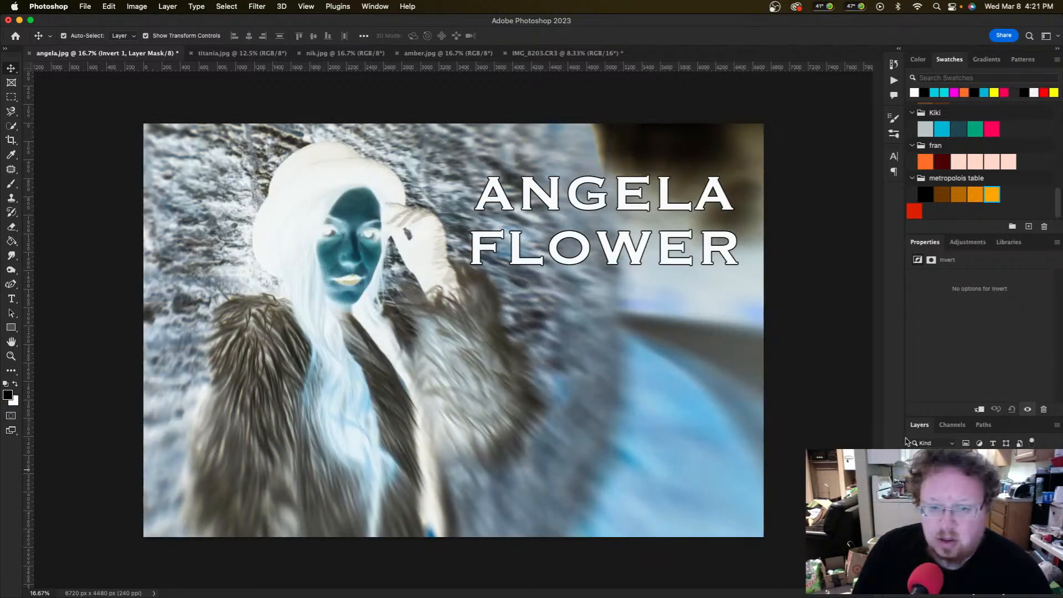
left_click(969, 493)
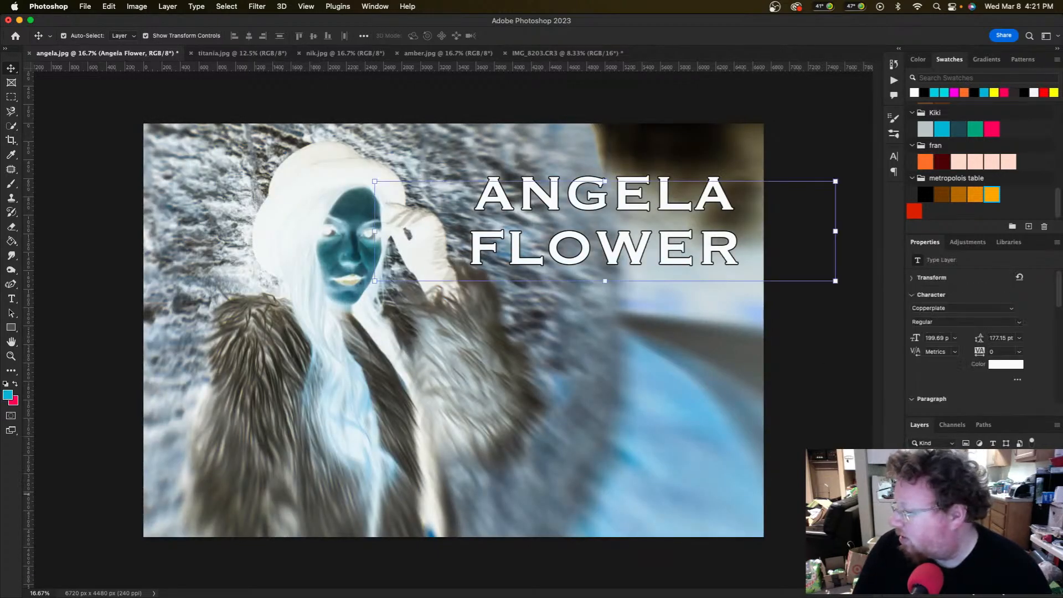
Step: Recolour the title's stroke to slate blue #2f3d46 sampled from the face
double_click(969, 510)
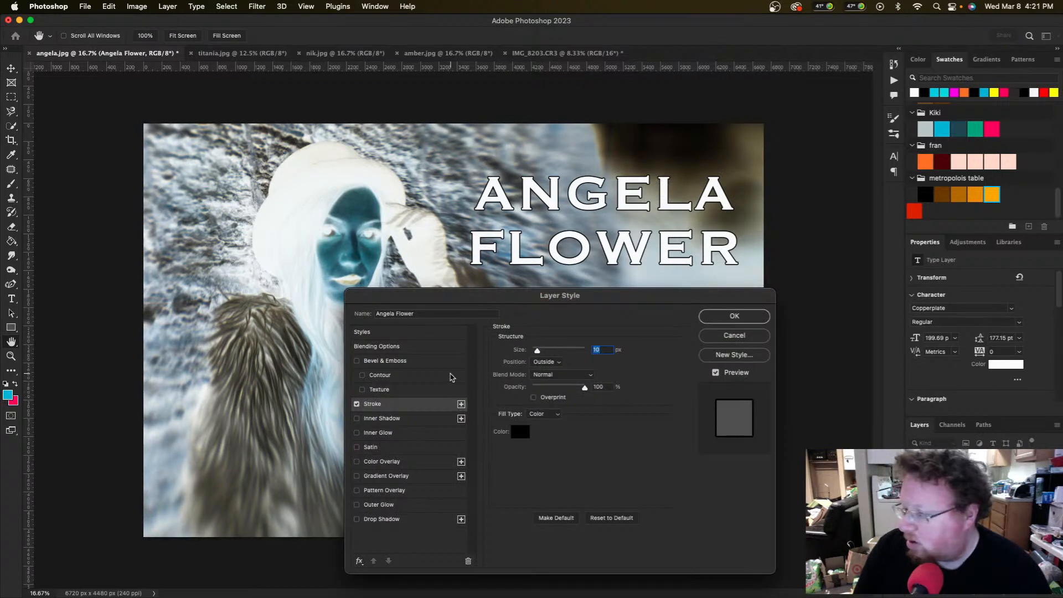
left_click(521, 434)
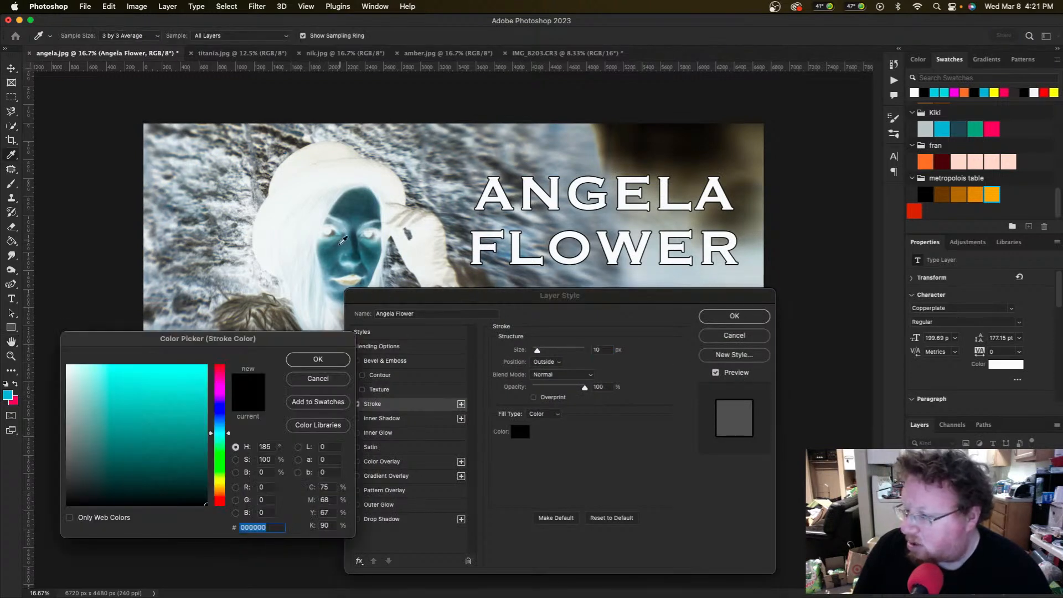
left_click(372, 249)
left_click(318, 360)
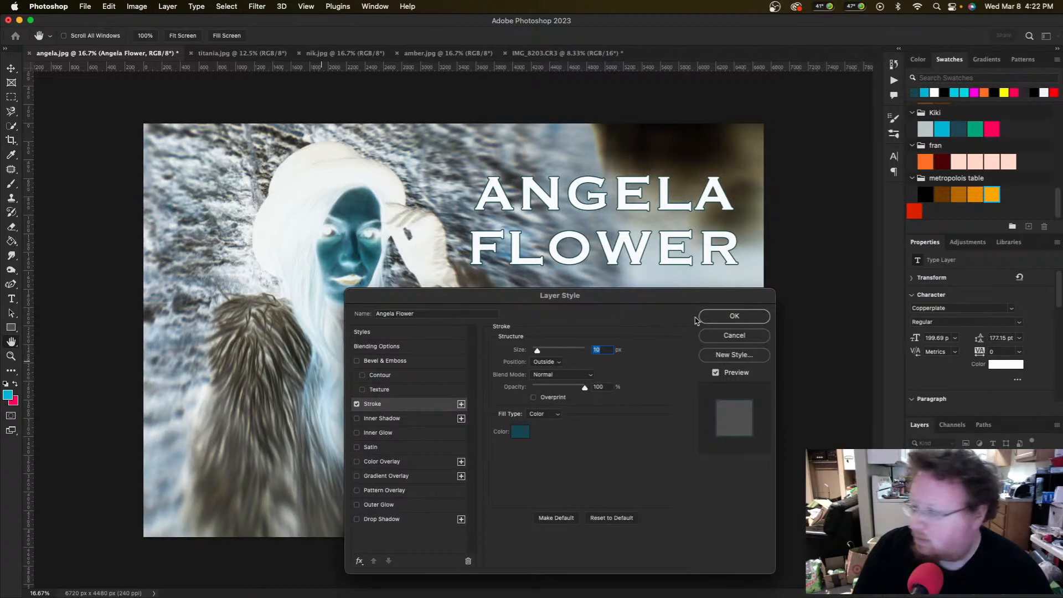
left_click(735, 316)
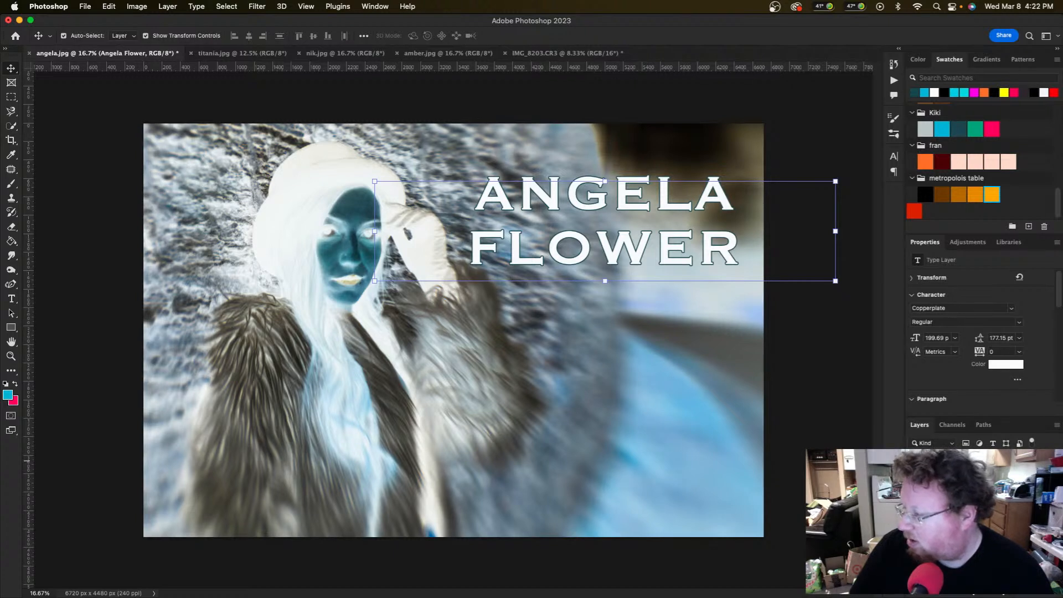
key("shift+0")
key("shift+0")
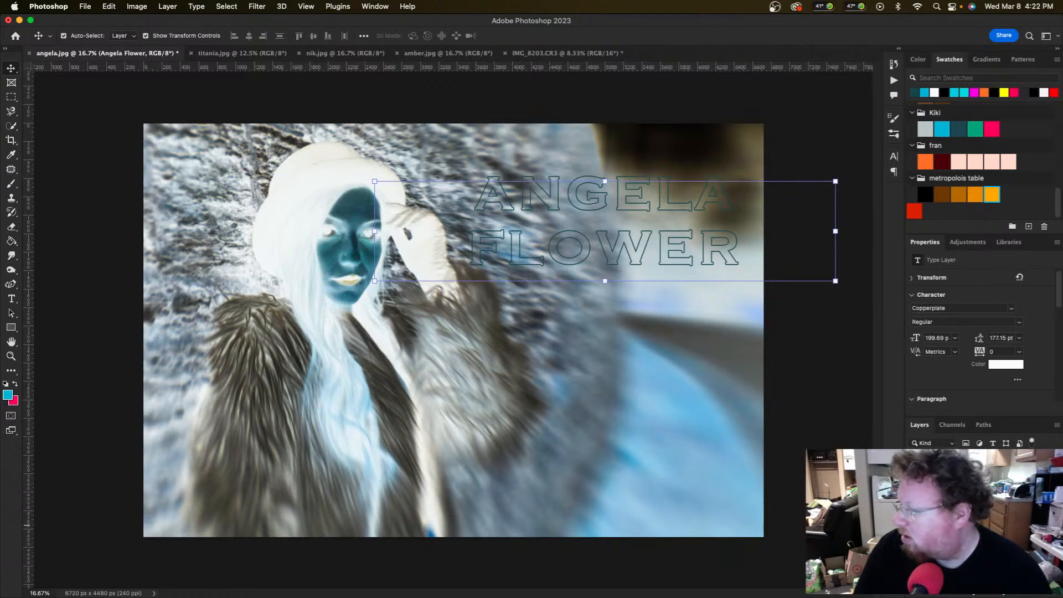
key("shift+1")
key("shift+2")
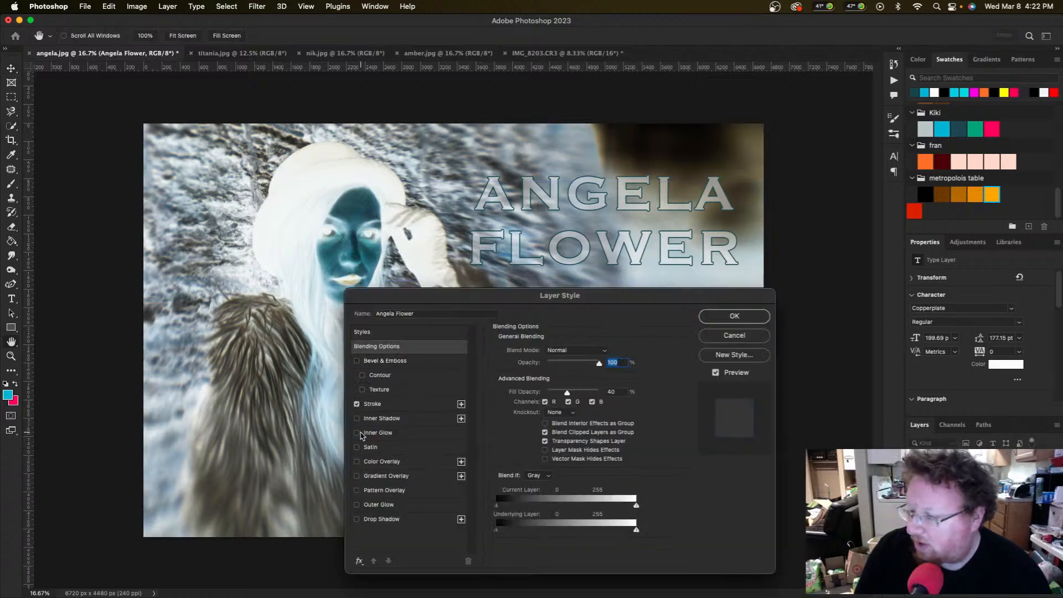
Step: Add a Screen inner glow to the title, coloured #49729a
left_click(356, 432)
left_click(386, 434)
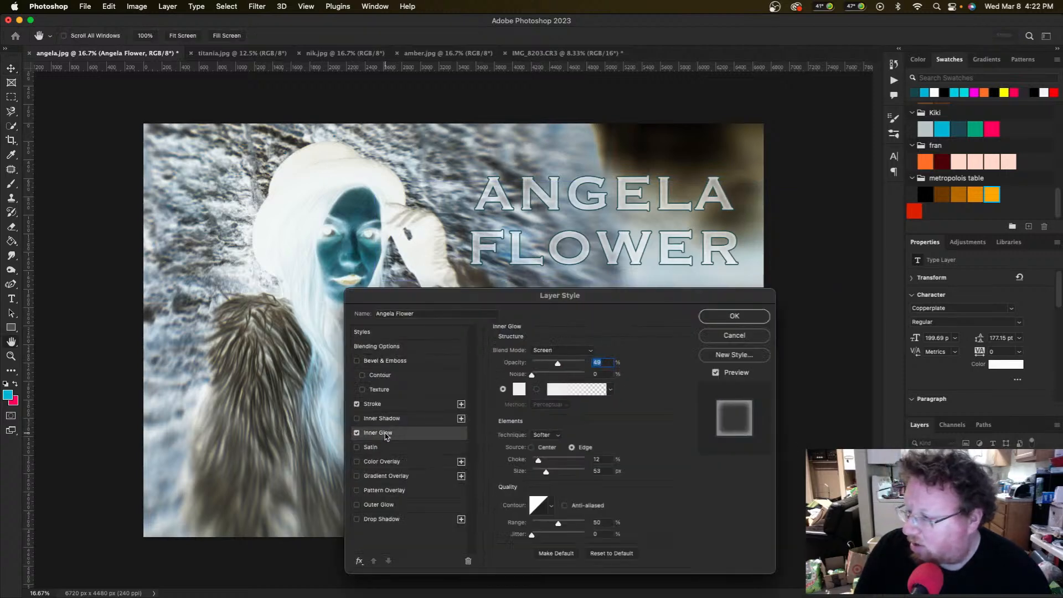
left_click(570, 355)
left_click(570, 353)
left_click(519, 389)
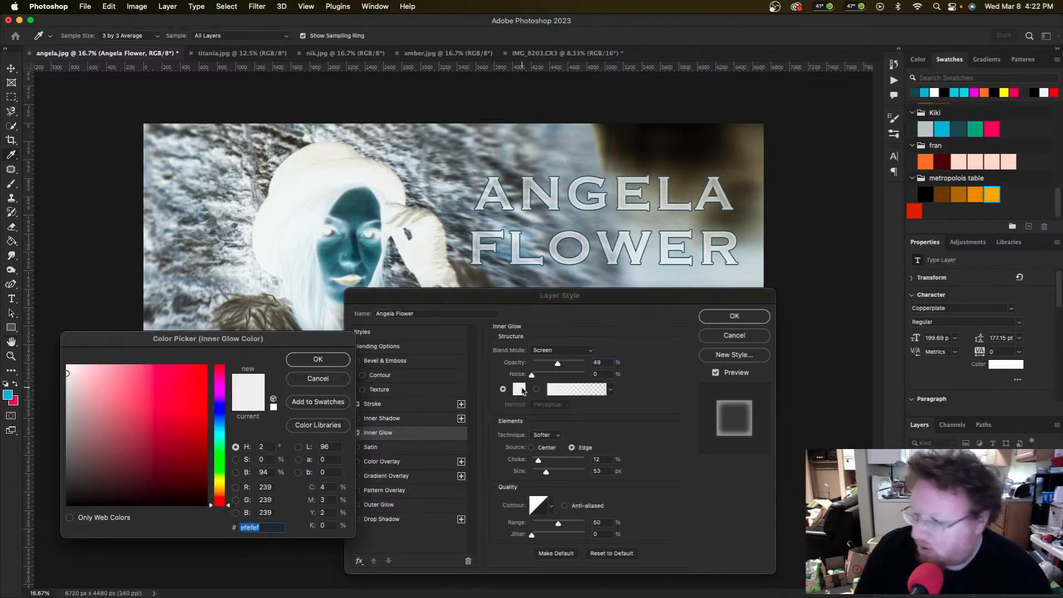
left_click(358, 207)
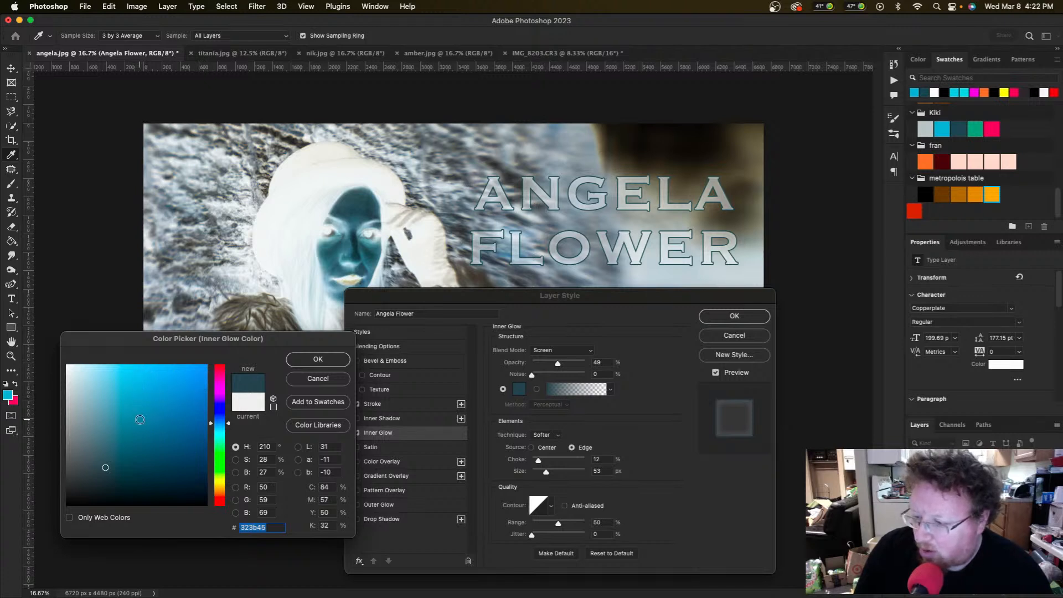
left_click(141, 420)
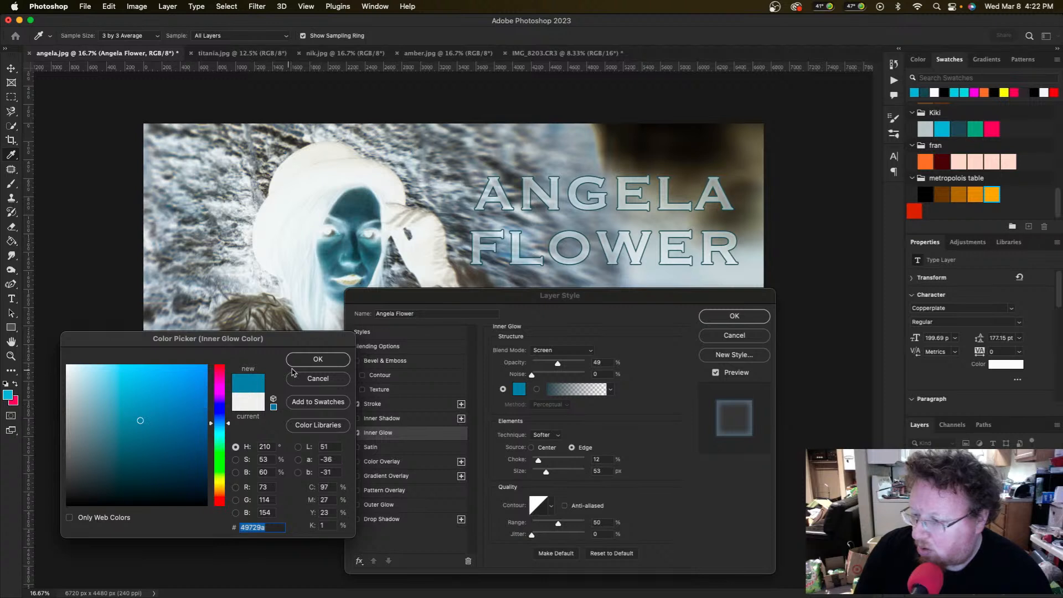
left_click(316, 361)
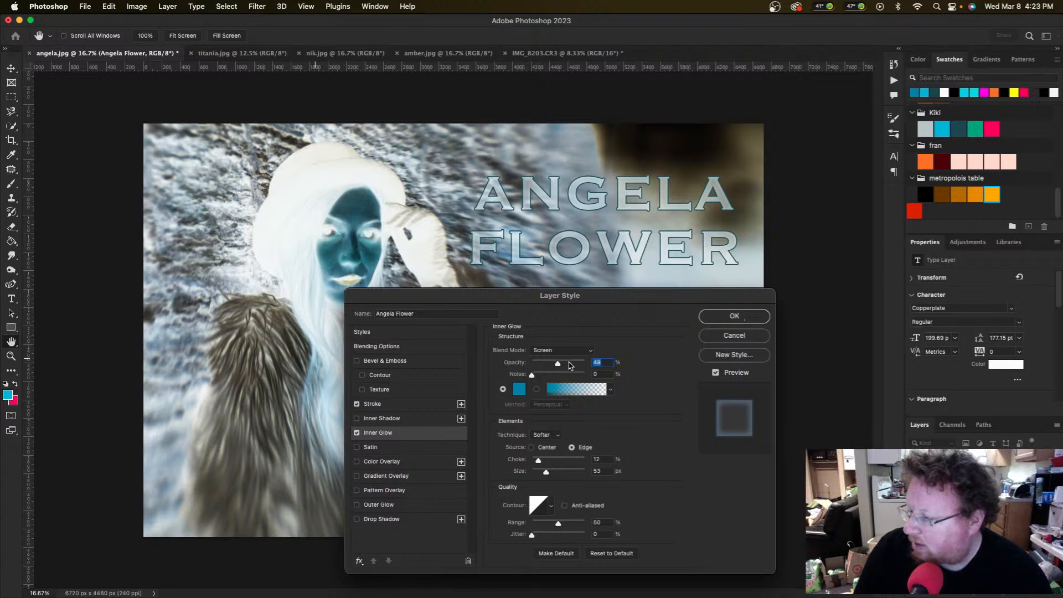
Step: Set the inner glow to 100% opacity, 31% choke and 35 px size, and apply it
left_click_drag(558, 365, 586, 368)
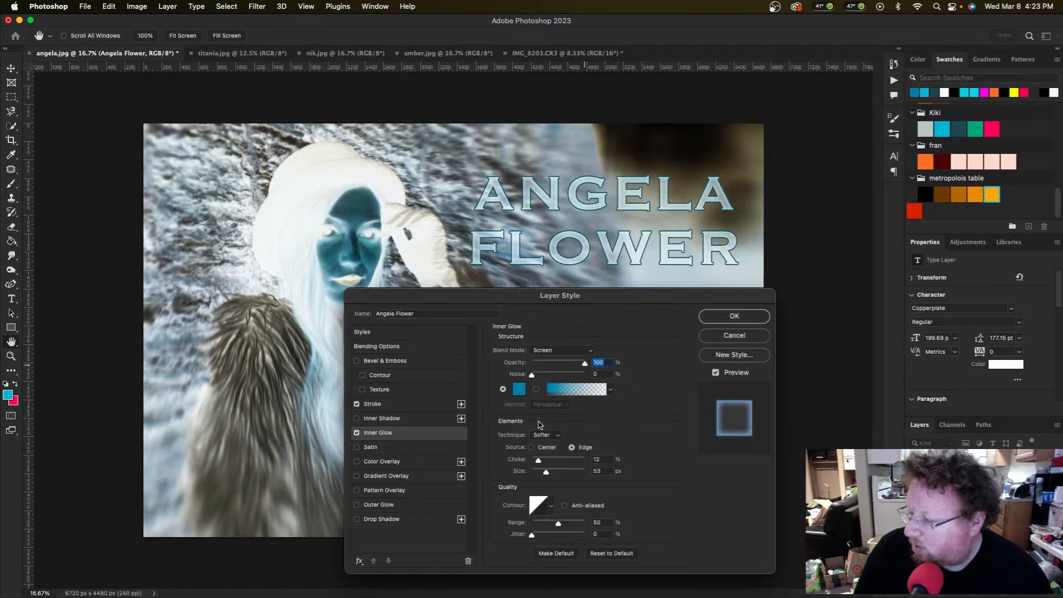
left_click_drag(539, 463, 530, 464)
left_click(549, 460)
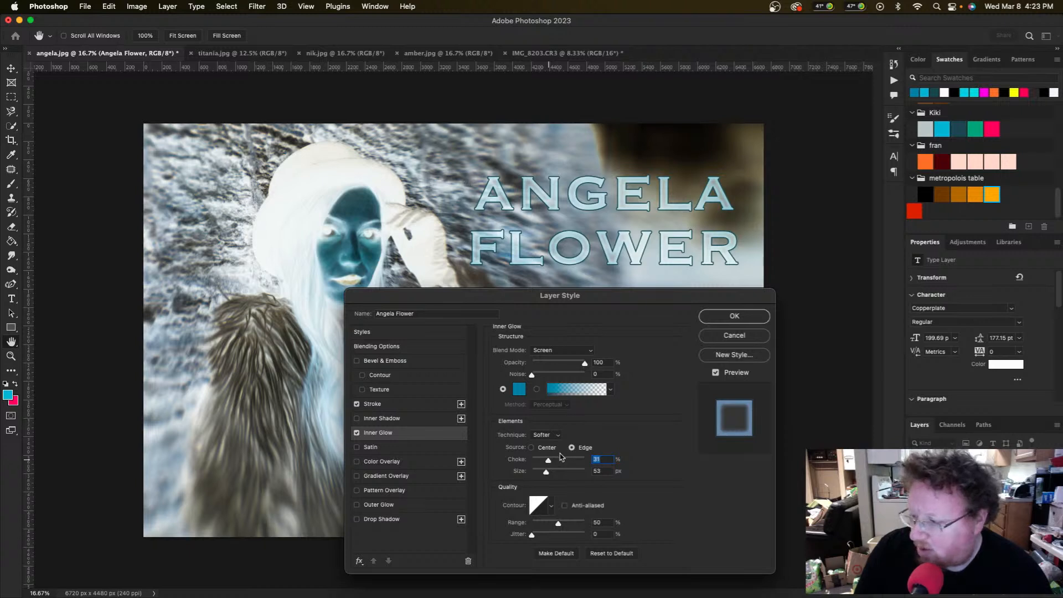
mouse_move(547, 475)
left_mouse_down()
mouse_move(563, 475)
mouse_move(542, 474)
left_mouse_up()
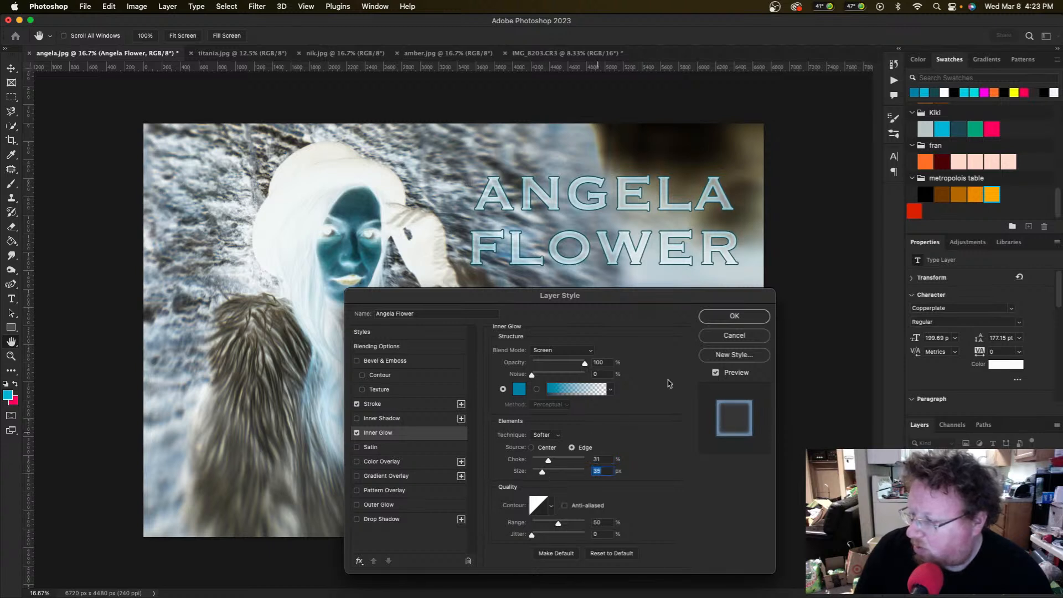
left_click(734, 317)
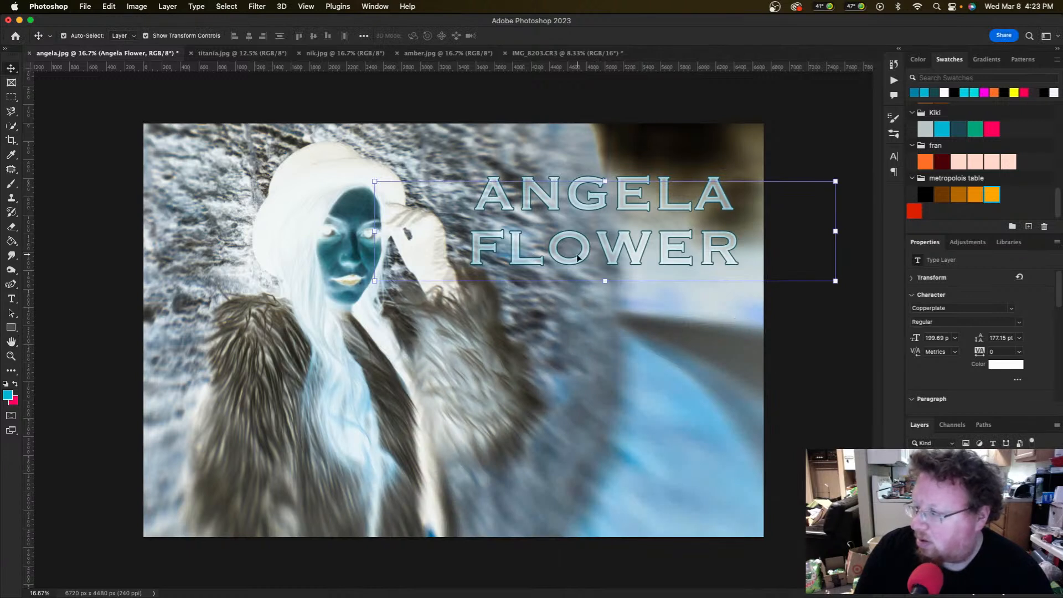
left_click(642, 316)
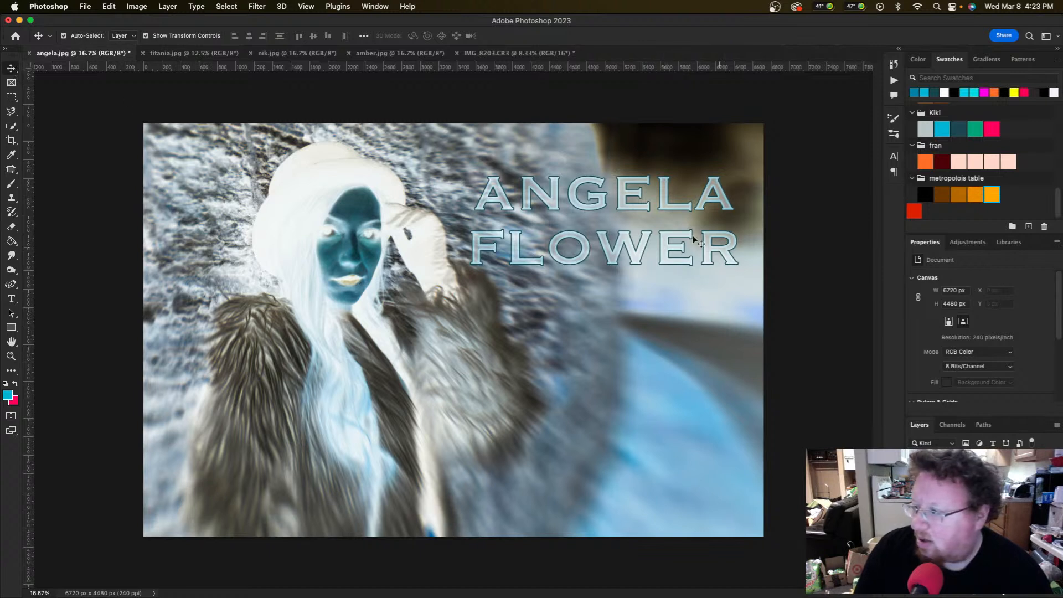
left_click_drag(631, 203, 644, 193)
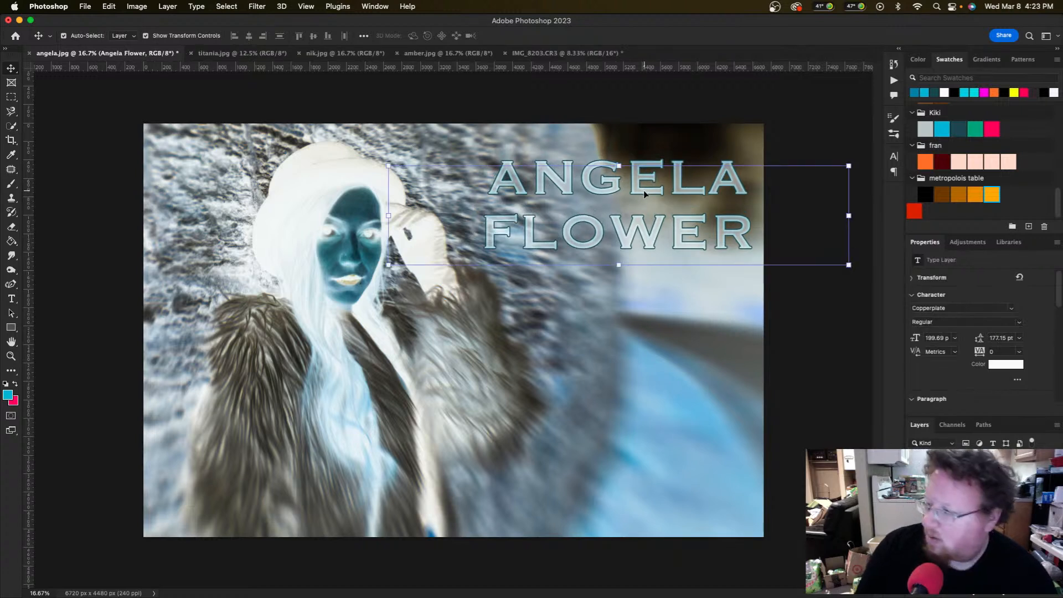
left_click(838, 326)
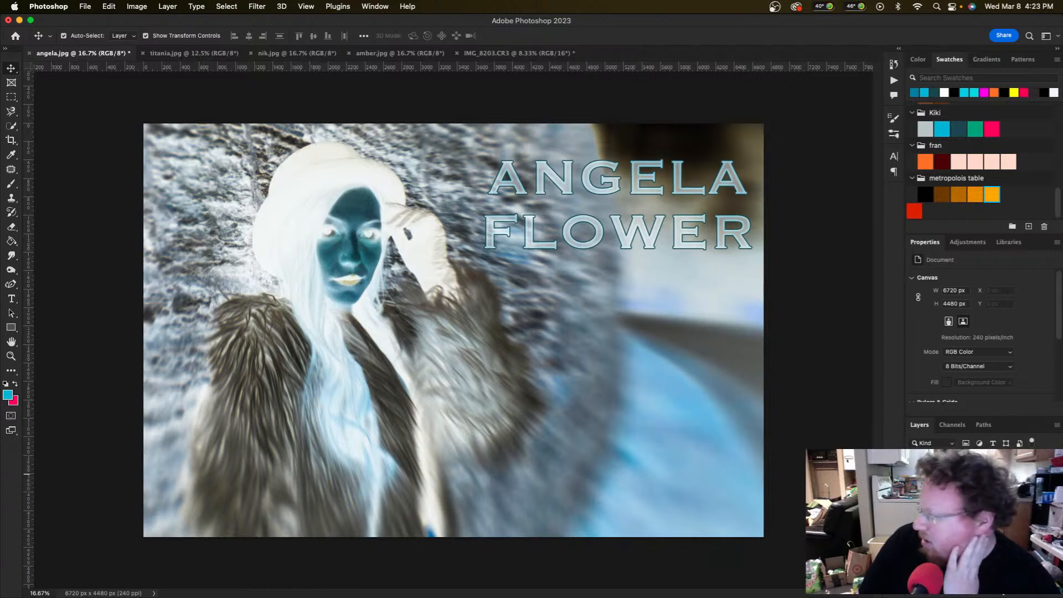
Step: Lower the Invert 1 layer to 60% opacity for a washed-out look, then reselect the title
left_click(969, 538)
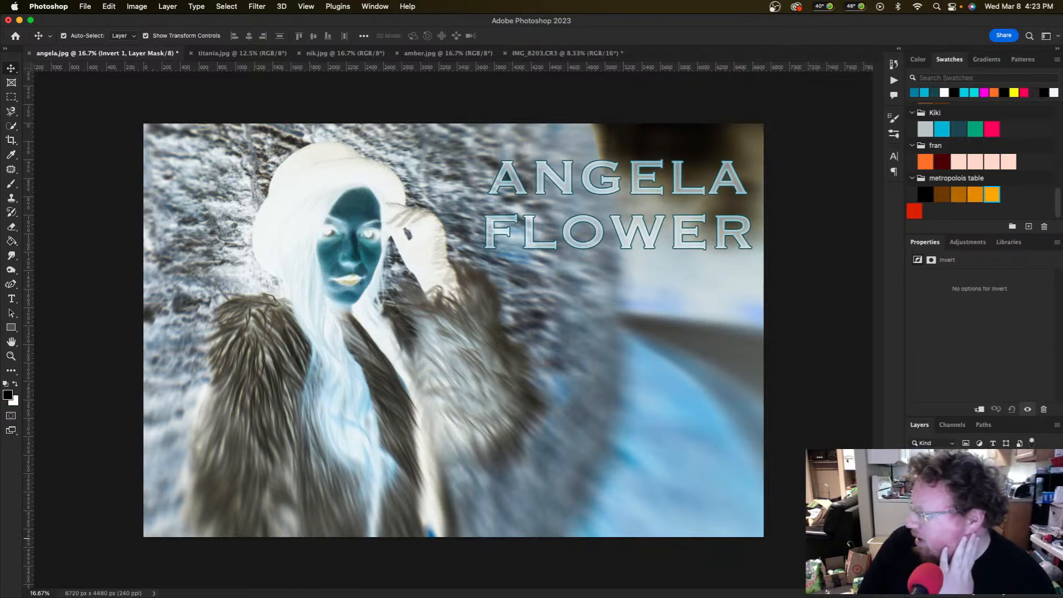
key("6")
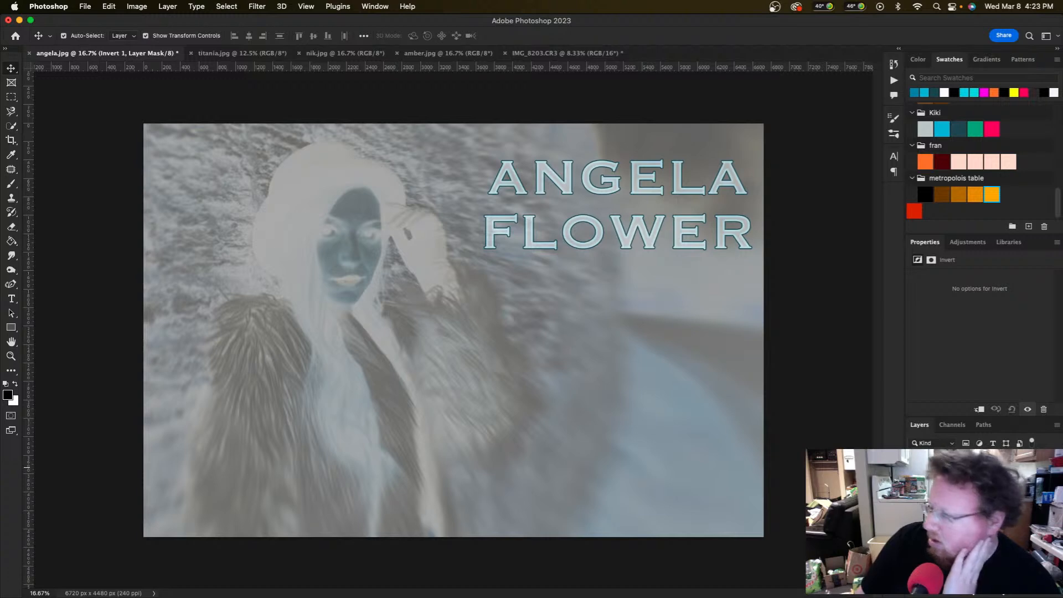
key("super+i")
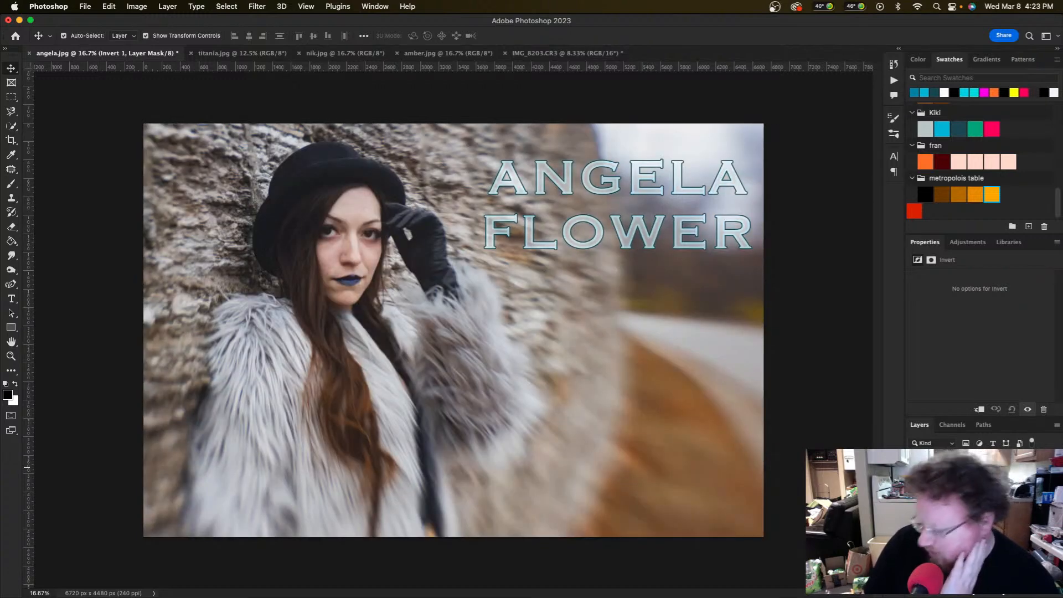
key("super+i")
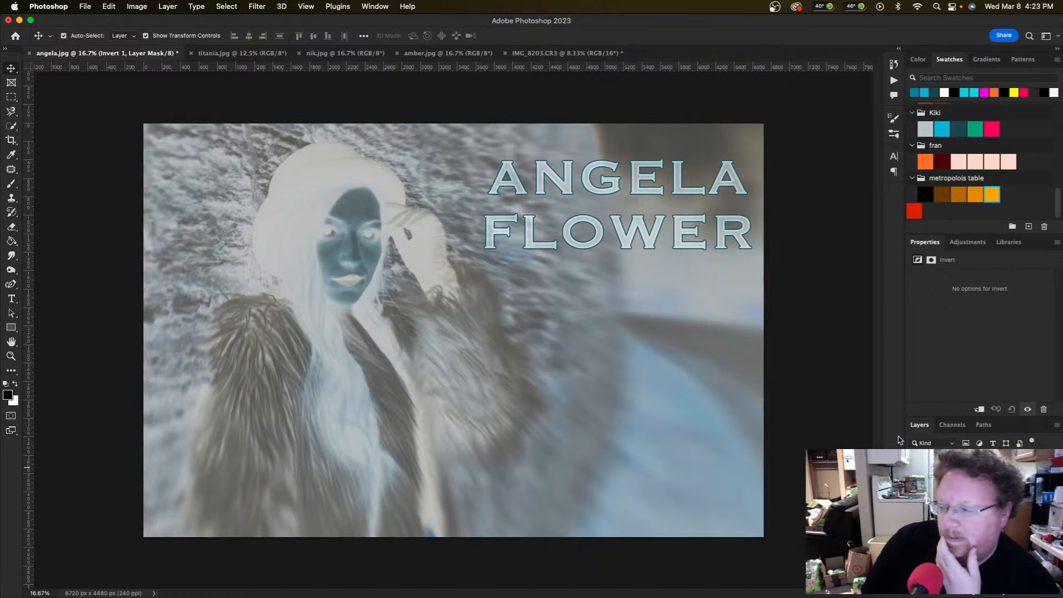
left_click(808, 368)
left_click(651, 249)
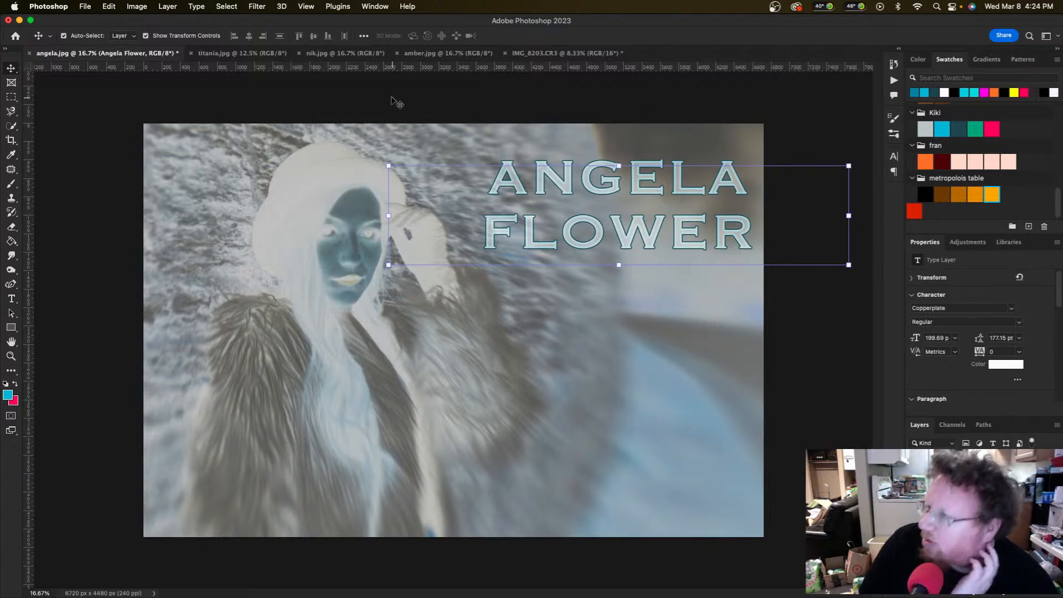
left_click(256, 7)
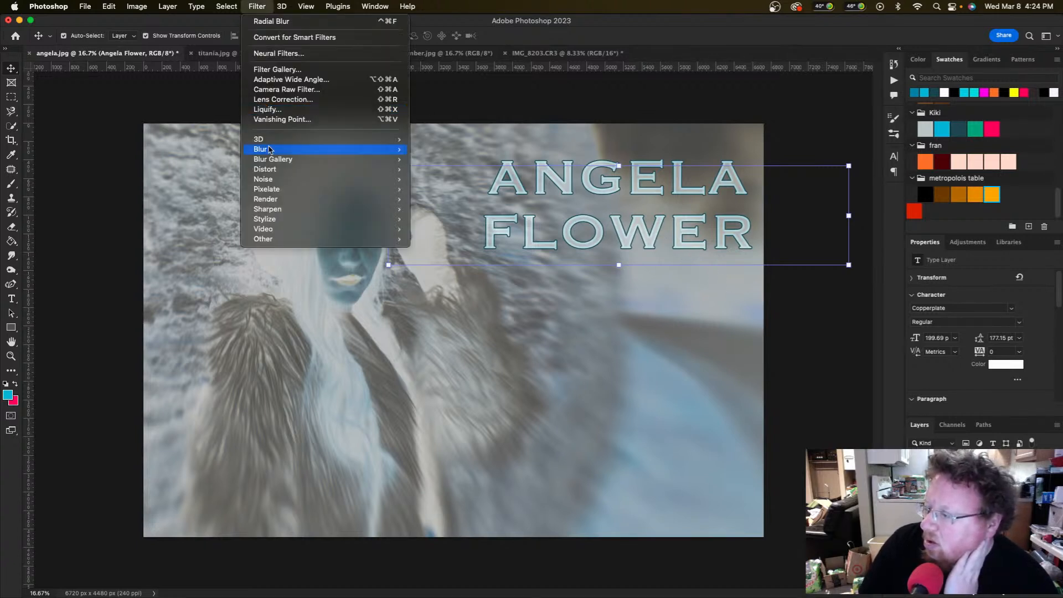
mouse_move(309, 149)
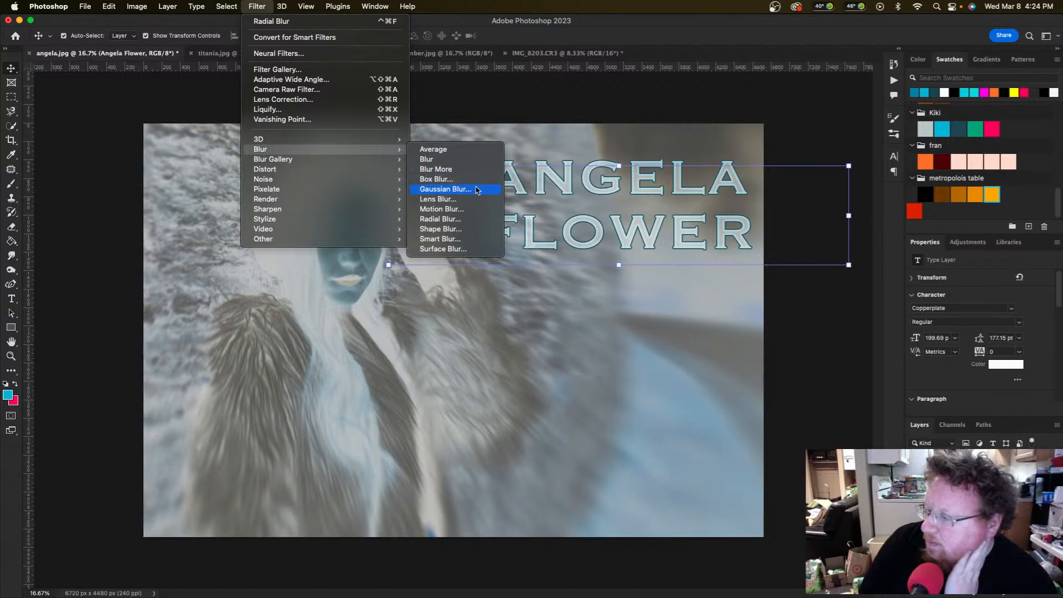
left_click(477, 190)
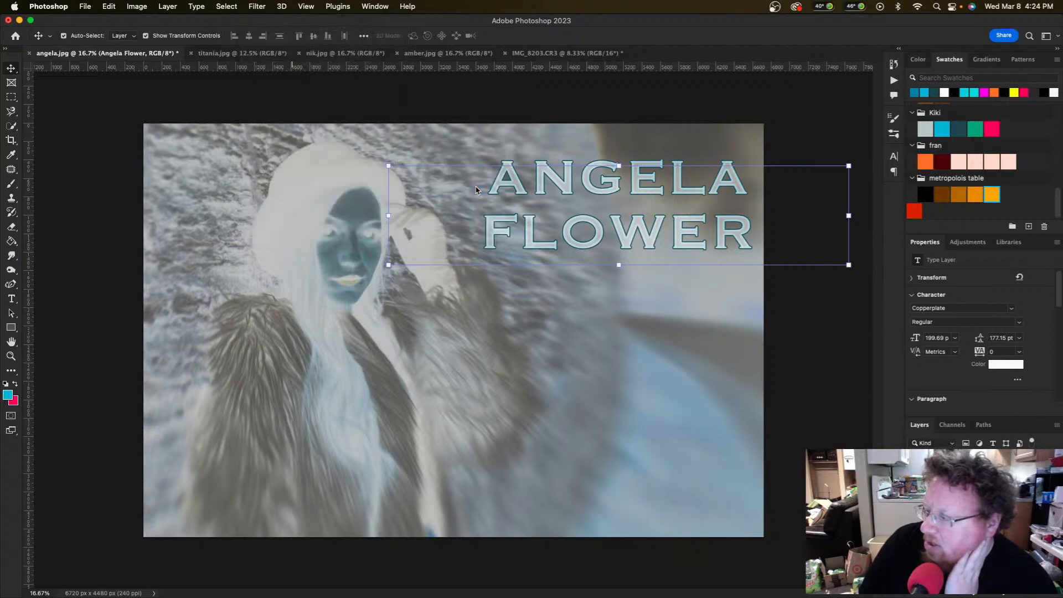
left_click(547, 237)
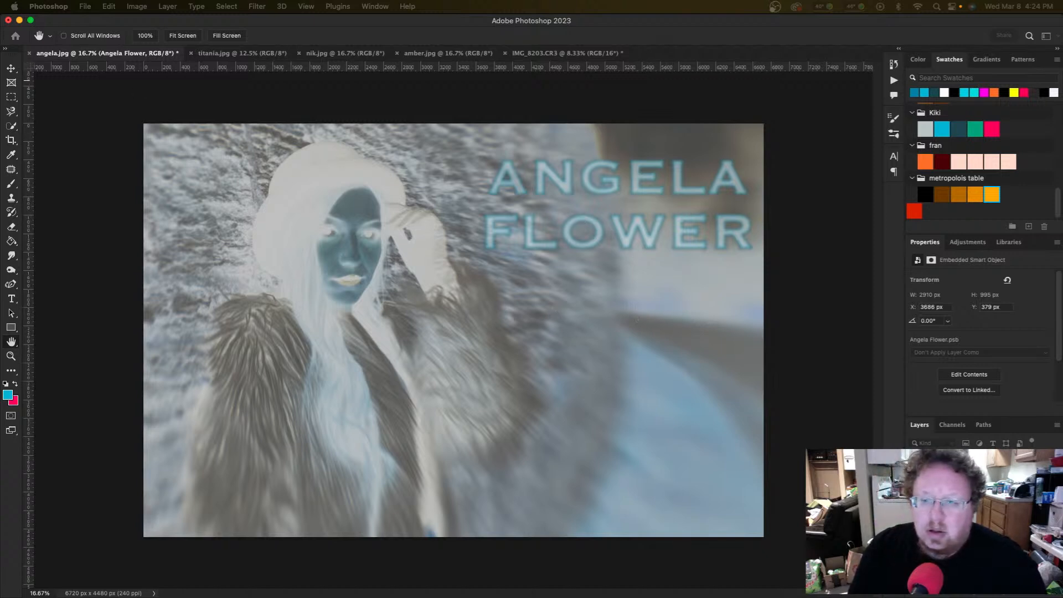
left_click_drag(0, 156, 377, 159)
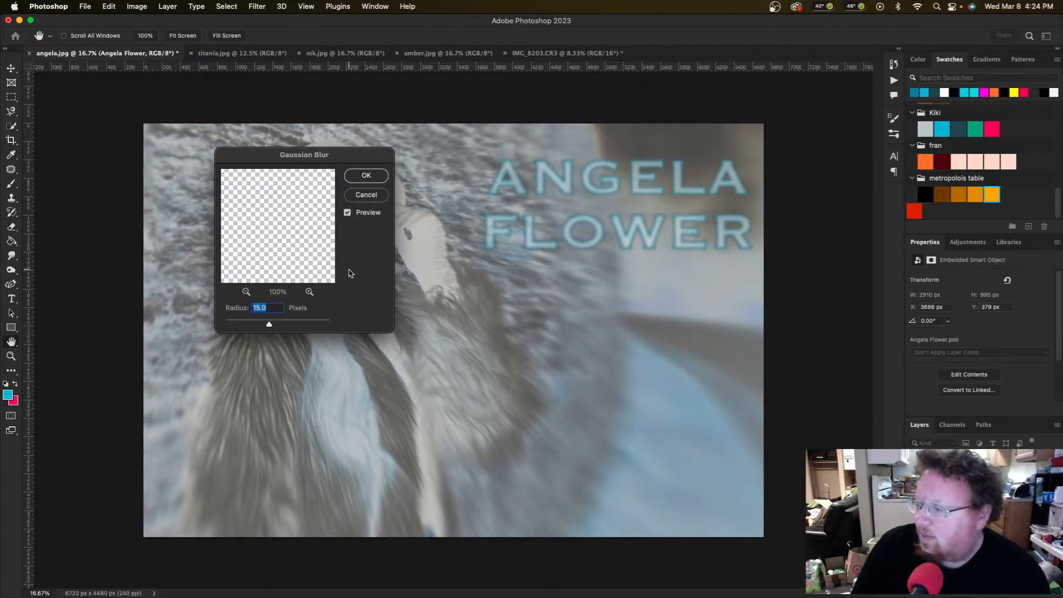
left_click(241, 322)
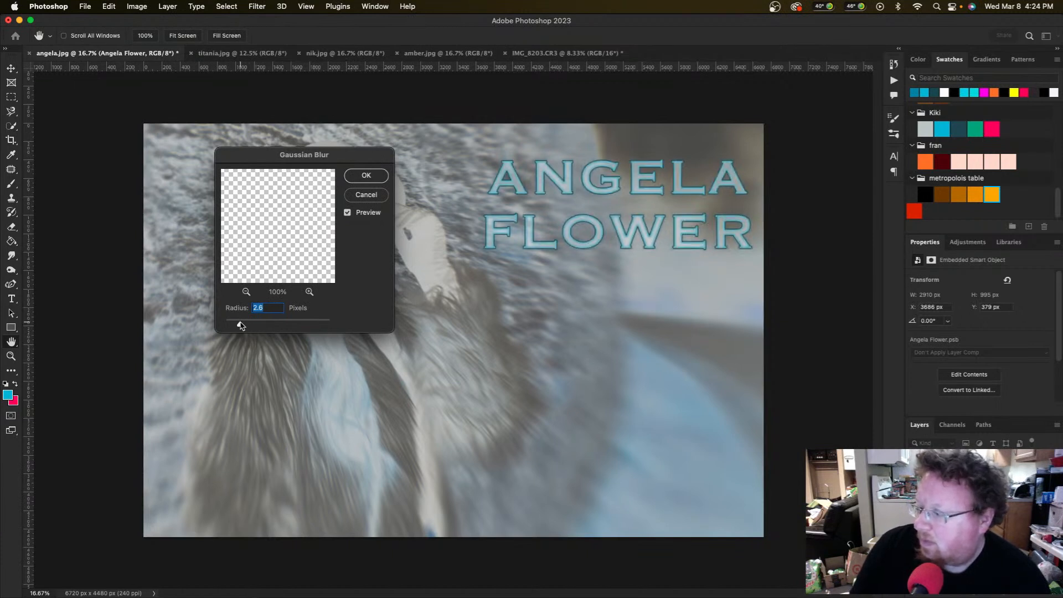
left_click_drag(242, 326, 265, 325)
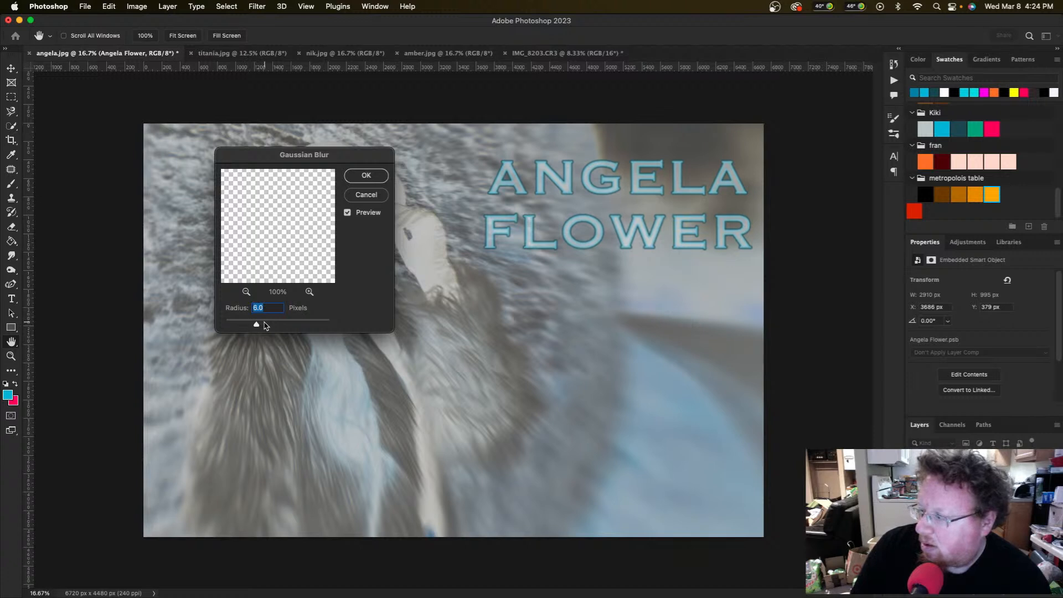
left_click(367, 176)
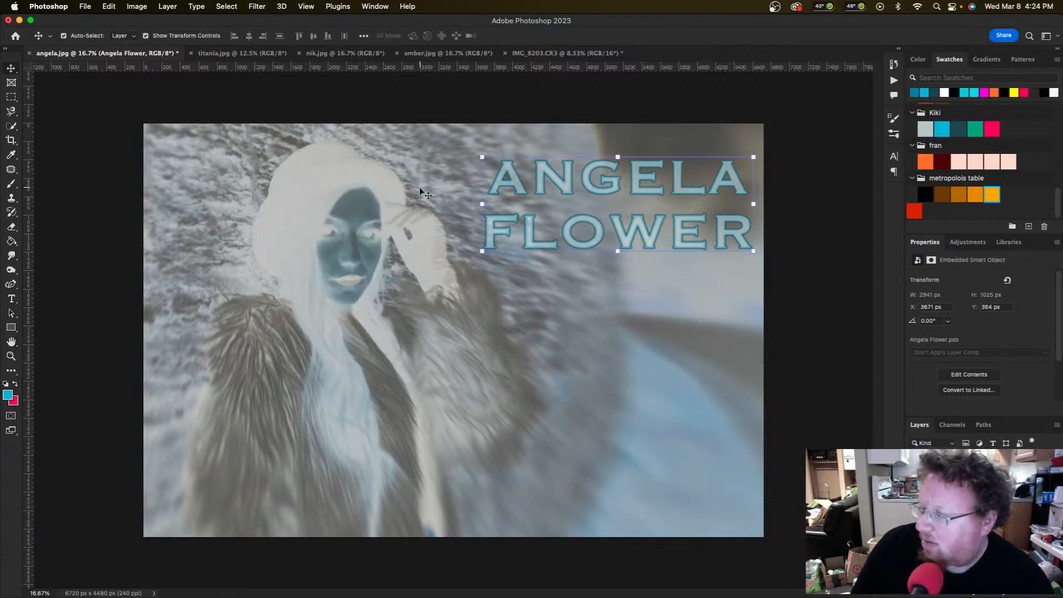
left_click(590, 281)
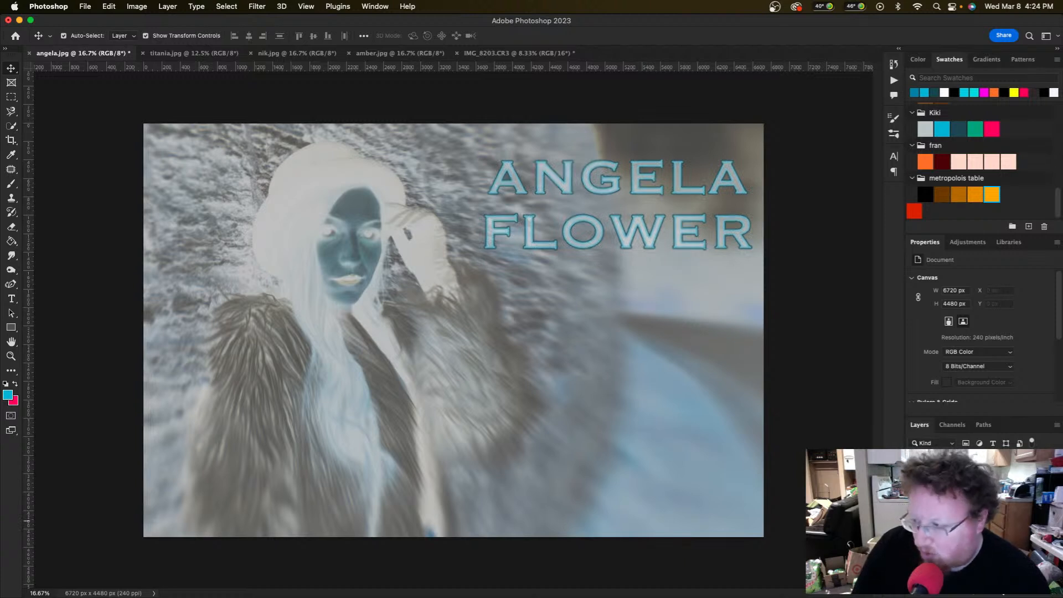
left_click(969, 519)
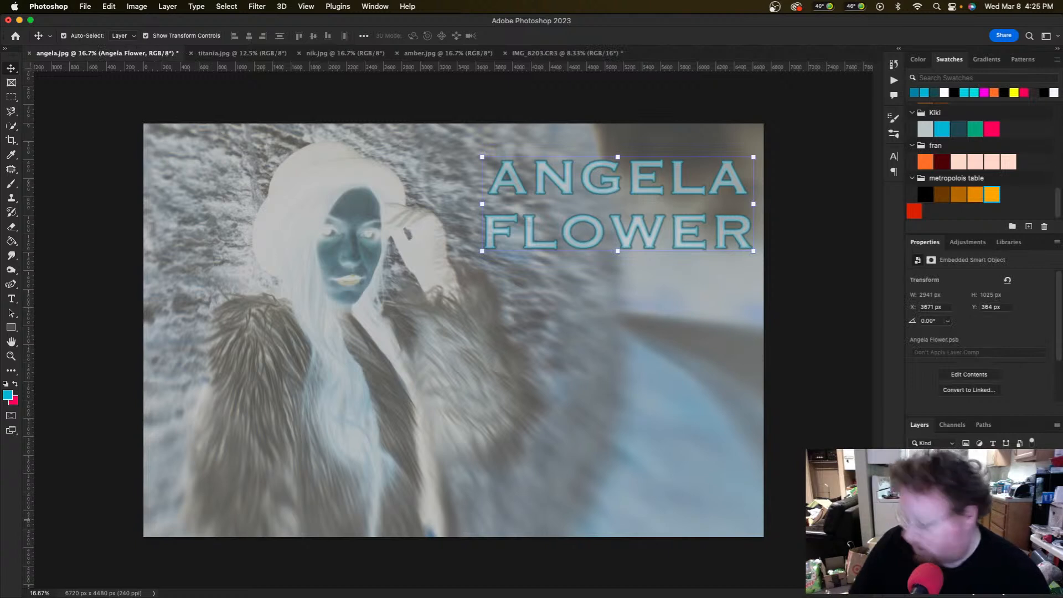
key("2")
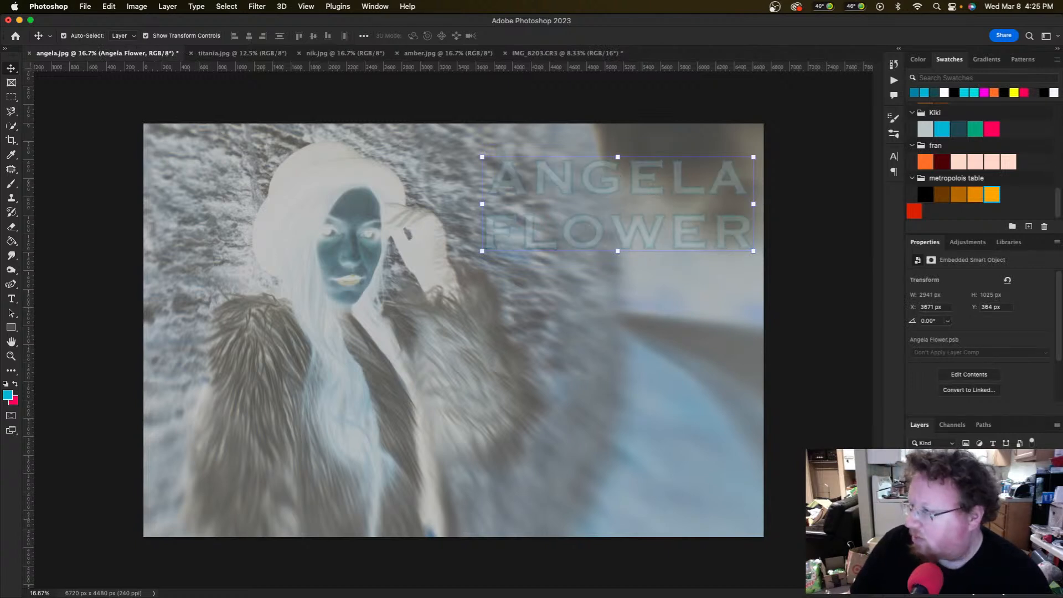
key("0")
key("0")
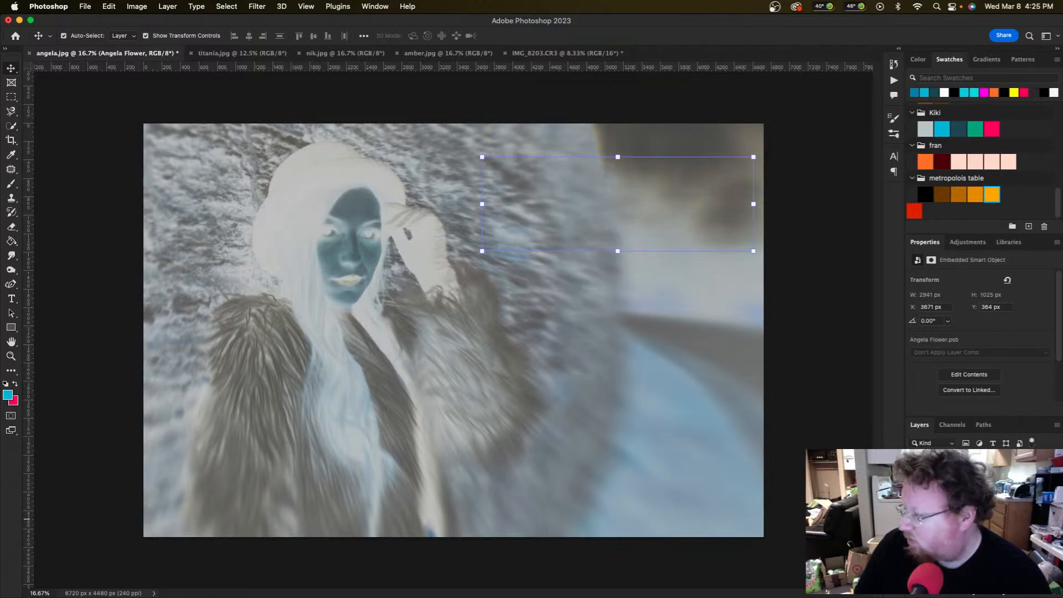
key("0")
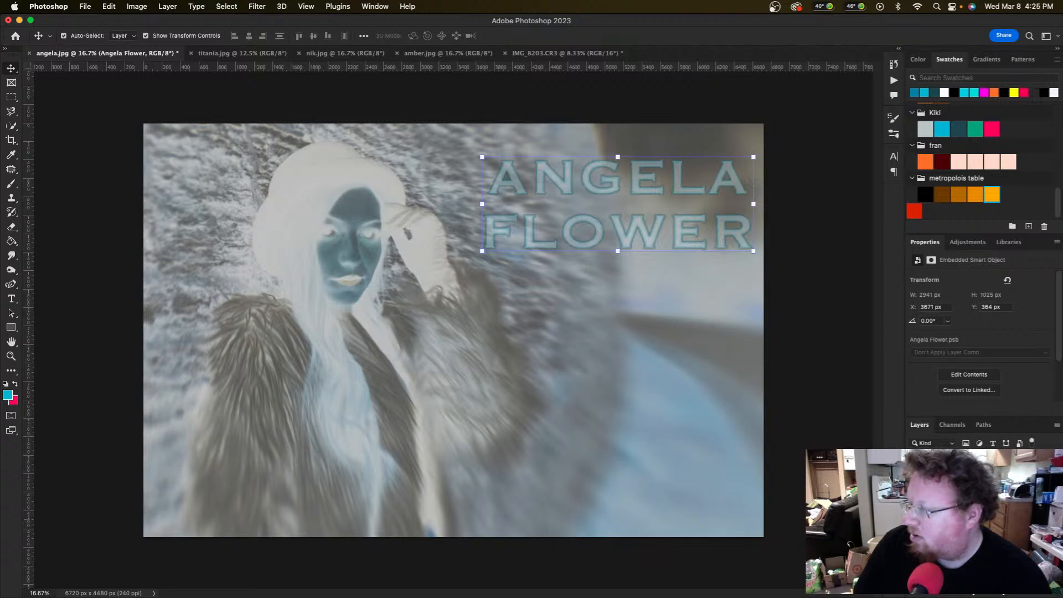
key("0")
key("0")
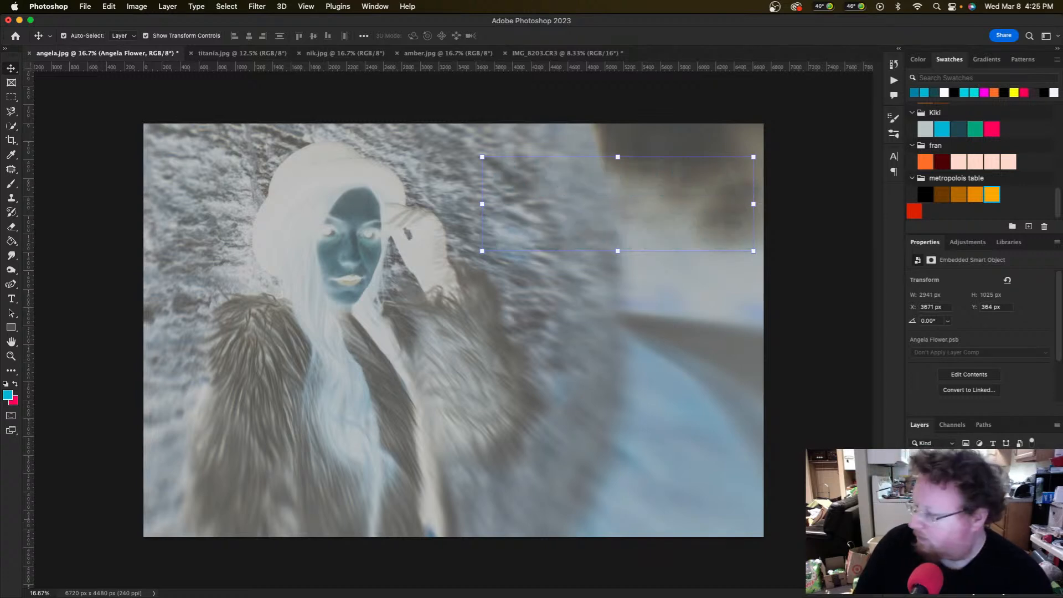
key("0")
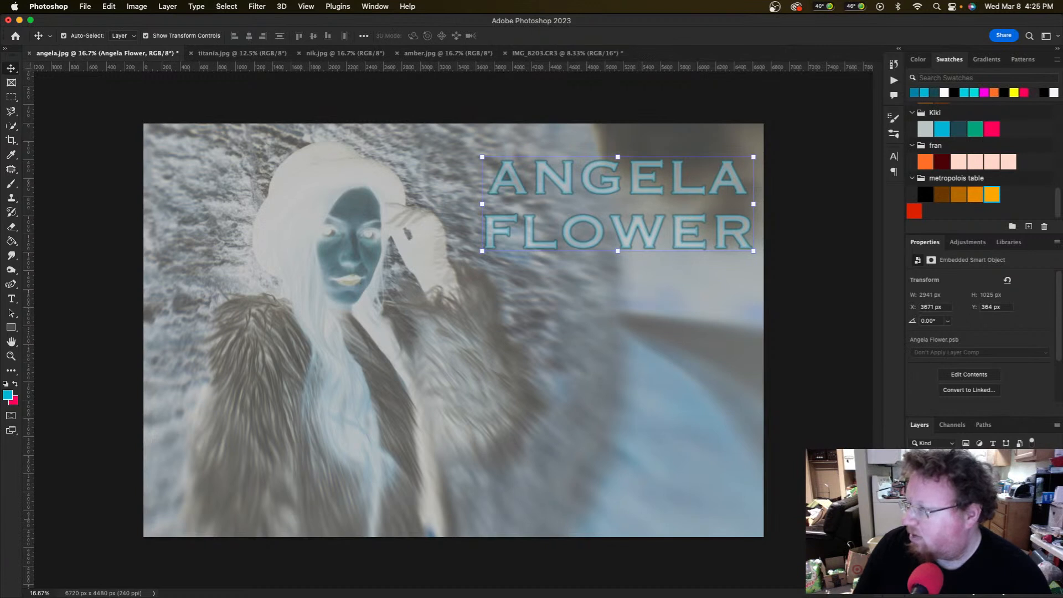
left_click(801, 469)
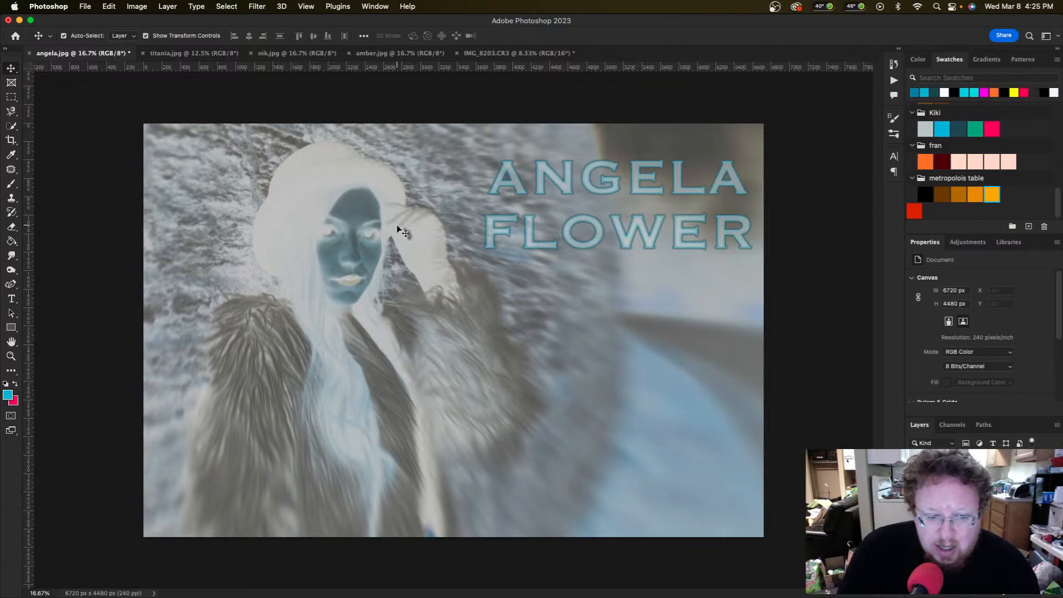
Step: Cycle through the titania.jpg and amber.jpg tabs to land on nik.jpg
left_click(174, 55)
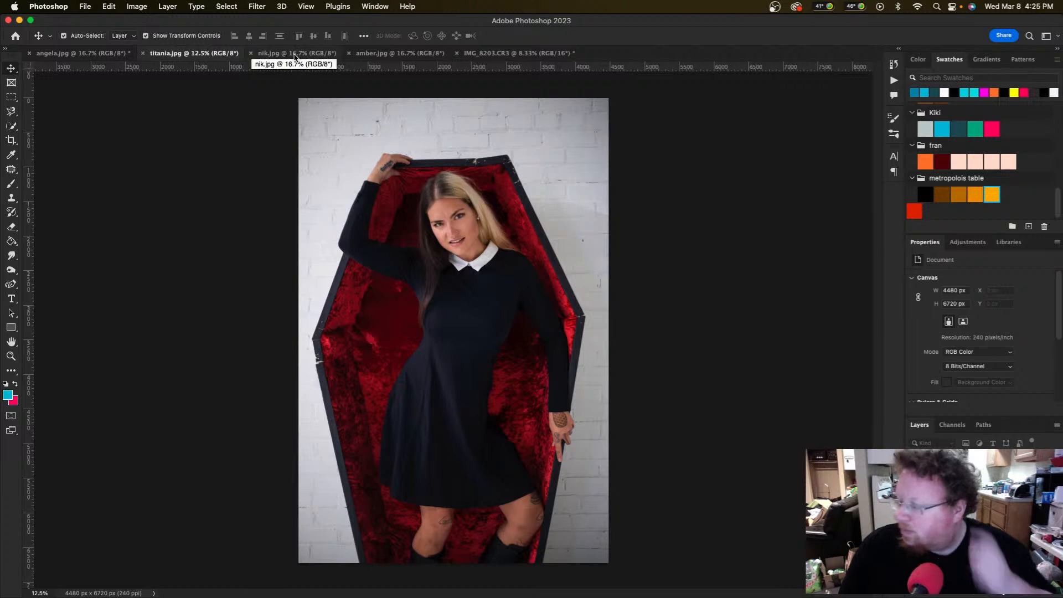
left_click(403, 56)
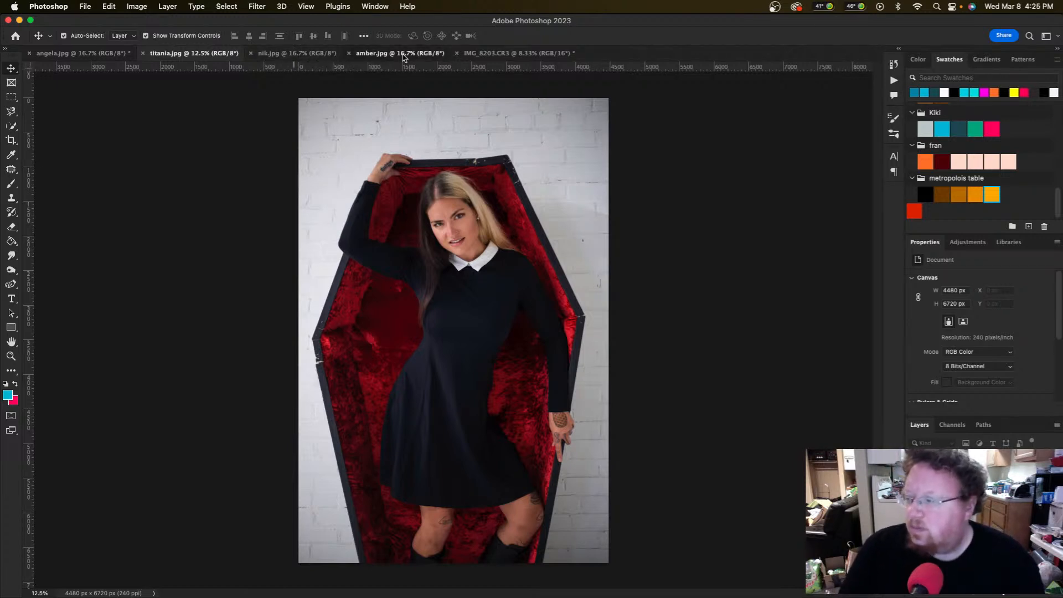
left_click(302, 54)
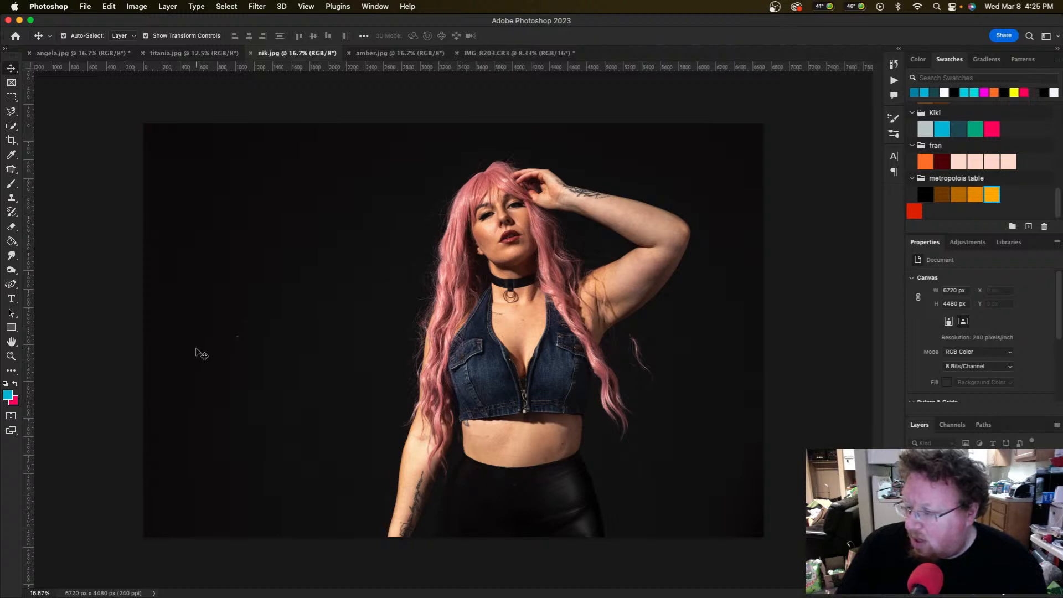
Step: Patch two spots in the dark backdrop left of the woman using Content-Aware Patch
key("j")
mouse_move(254, 321)
left_mouse_down()
mouse_move(193, 323)
mouse_move(229, 307)
left_mouse_up()
left_click_drag(224, 351, 208, 373)
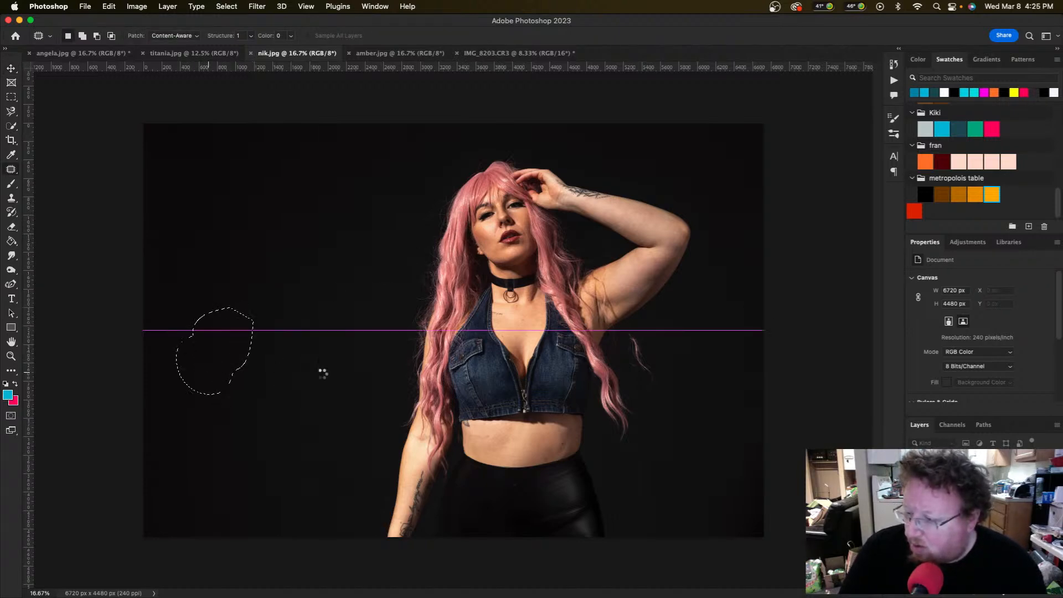
mouse_move(275, 334)
left_mouse_down()
mouse_move(212, 337)
mouse_move(279, 335)
left_mouse_up()
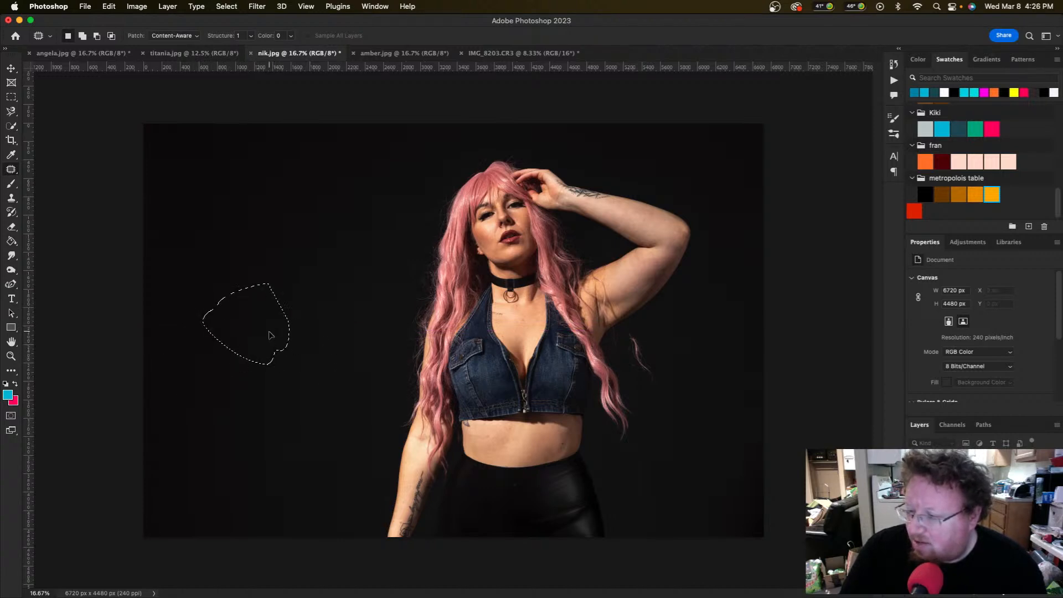
left_click(342, 345)
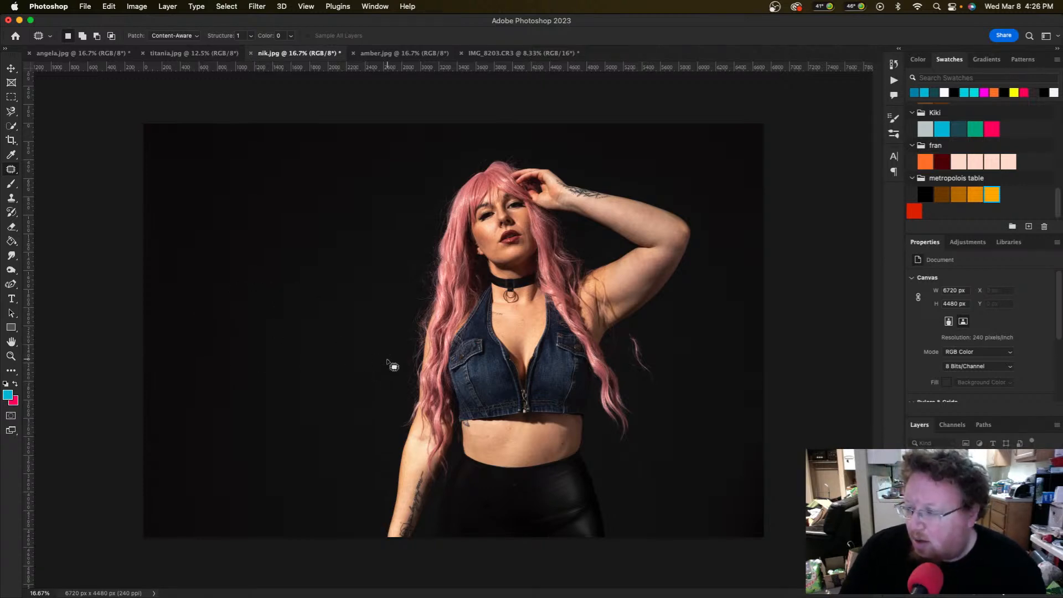
Step: Quick-select the denim vest, subtract spill at the right strap, and show the Adjustments list
key("w")
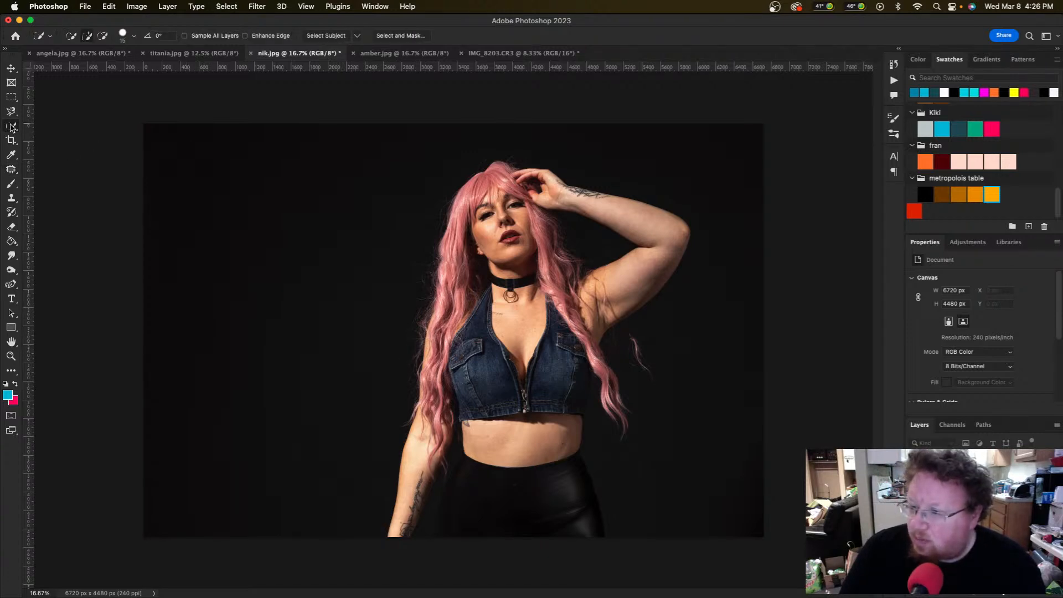
left_click(18, 127)
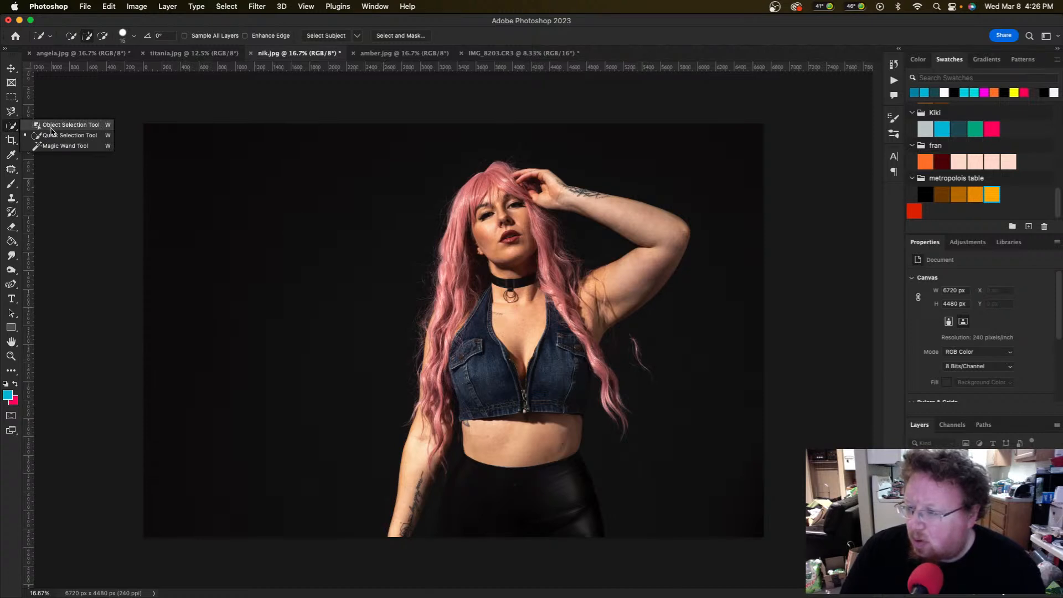
left_click(66, 136)
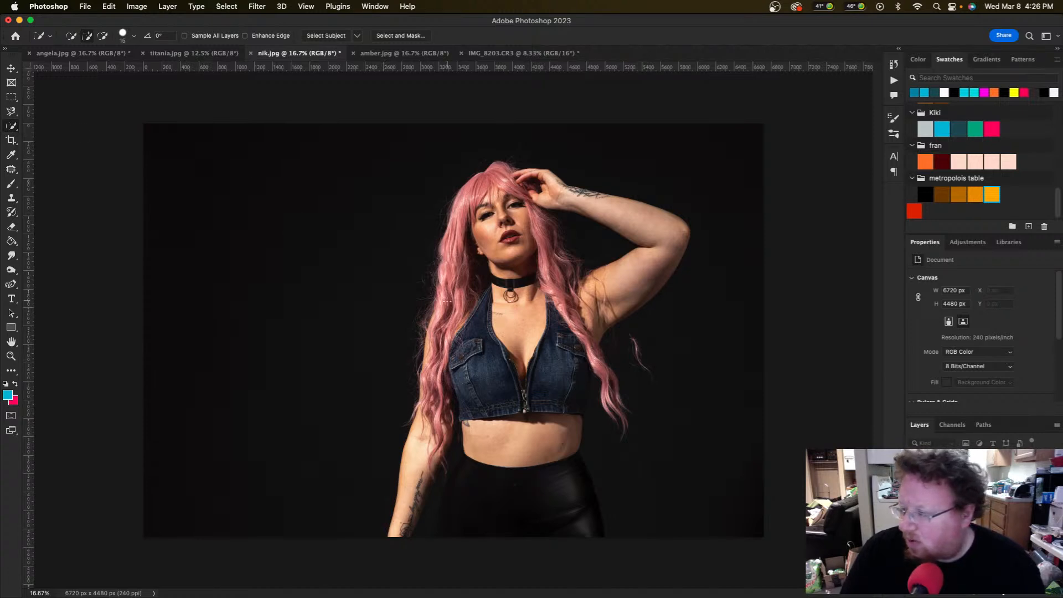
left_click(483, 303)
mouse_move(467, 332)
left_mouse_down()
mouse_move(506, 376)
mouse_move(506, 365)
mouse_move(479, 363)
mouse_move(489, 291)
left_mouse_up()
mouse_move(506, 372)
left_mouse_down()
mouse_move(505, 354)
mouse_move(547, 402)
mouse_move(578, 363)
mouse_move(567, 399)
mouse_move(595, 389)
mouse_move(591, 418)
mouse_move(574, 402)
mouse_move(582, 383)
mouse_move(576, 408)
left_mouse_up()
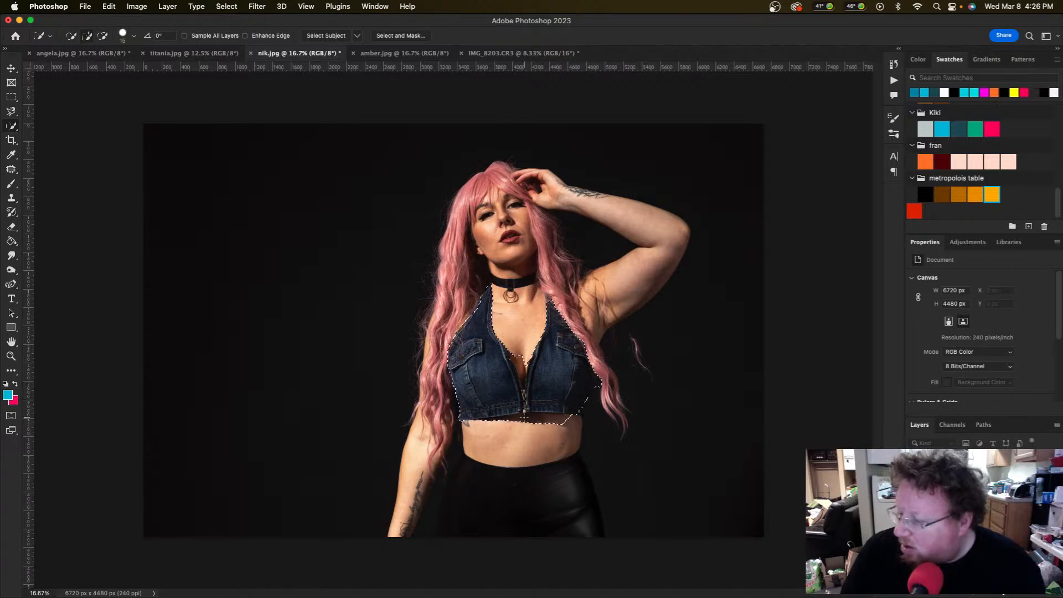
key("alt")
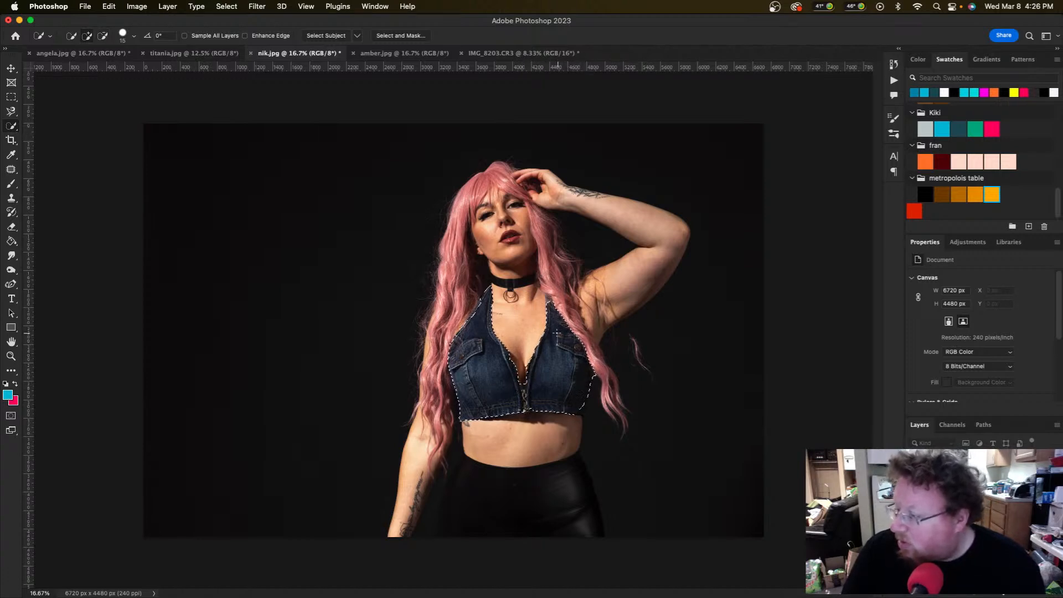
left_click_drag(550, 304, 549, 295)
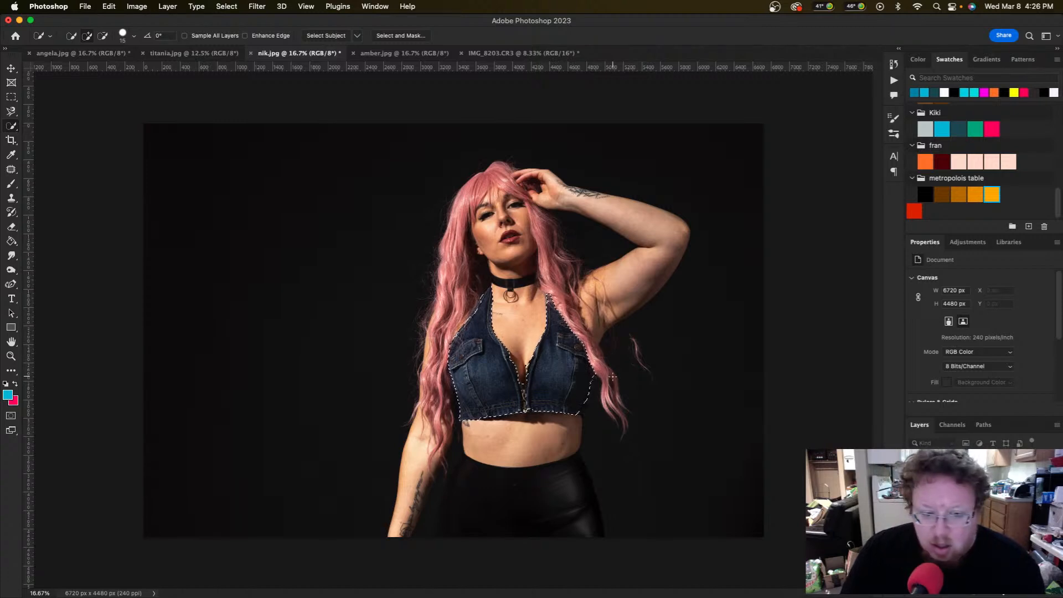
left_click(975, 244)
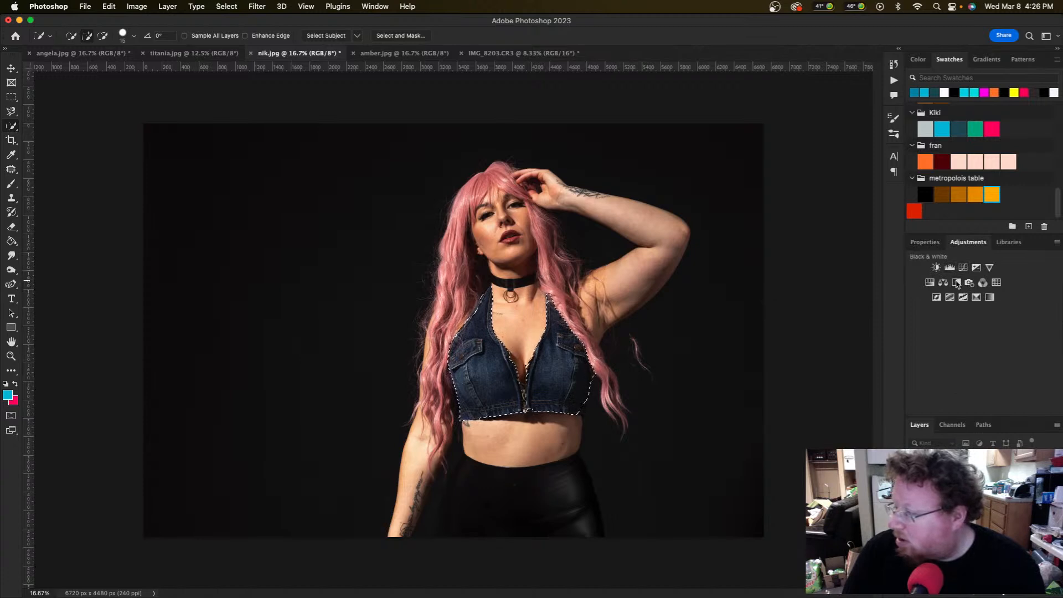
Step: Add a Black & White adjustment with an inverted mask and zoom to 200% on the neckline
left_click(956, 283)
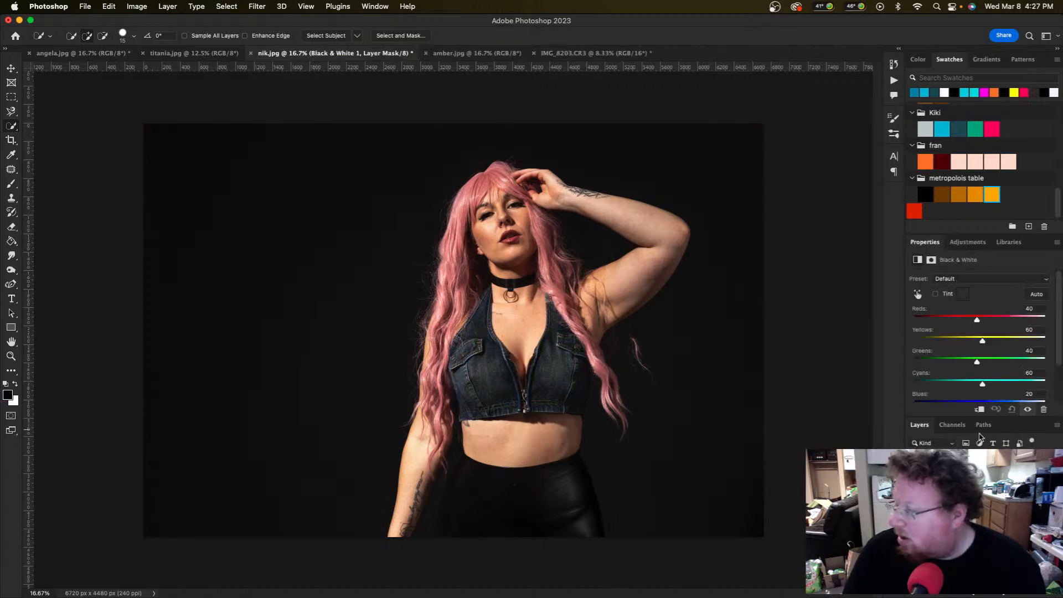
key("super+i")
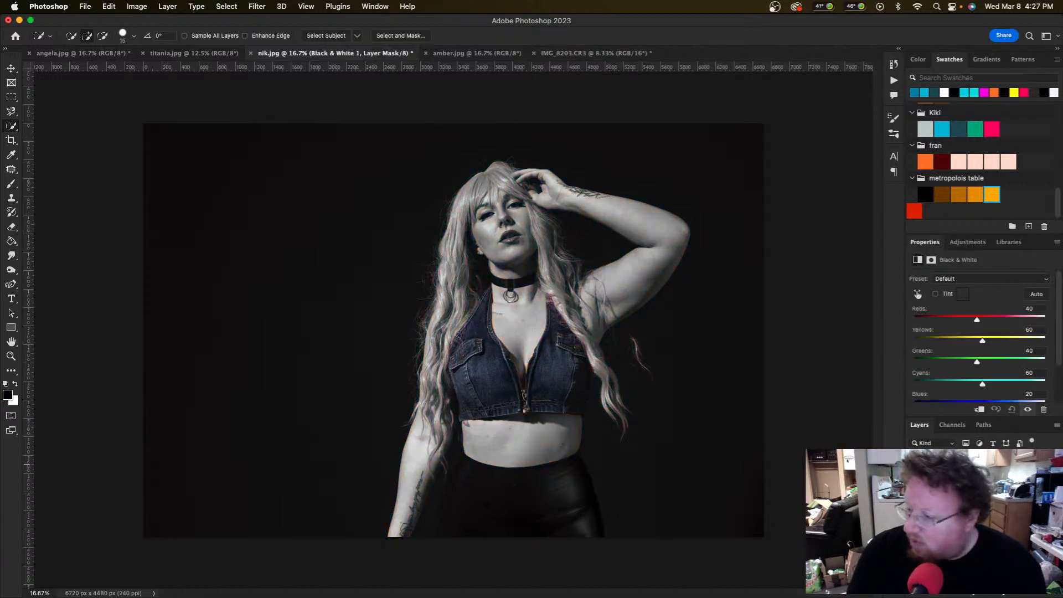
key("z")
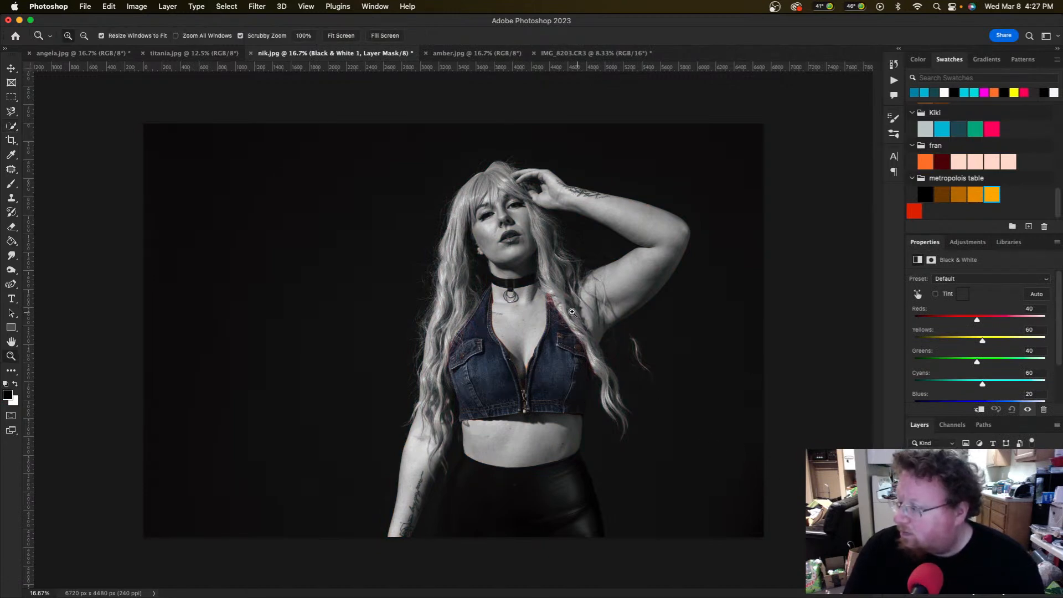
left_click(551, 299)
left_click(551, 299)
left_click(550, 299)
key("w")
Step: Paint the mask with a smaller brush to grey the hair overlapping the vest
key("b")
left_click_drag(551, 257, 575, 324)
key("super+z")
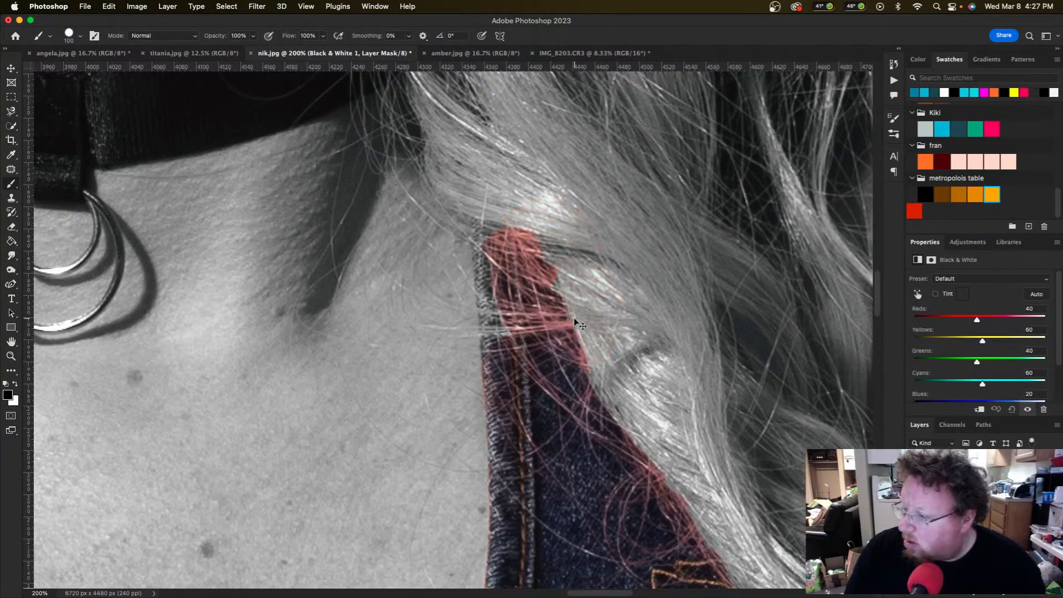
key("bracketleft")
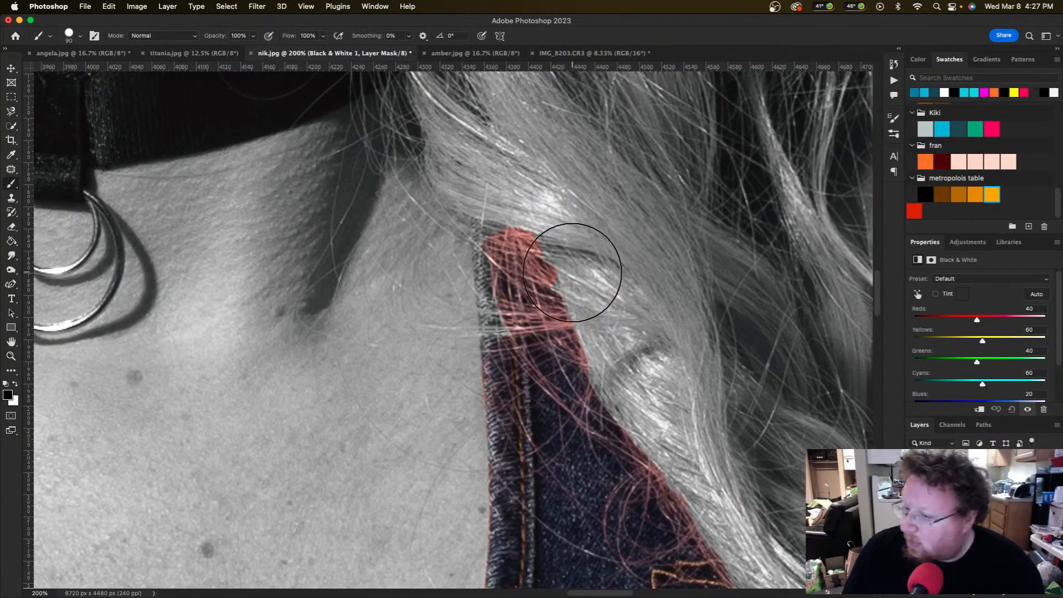
mouse_move(550, 225)
left_mouse_down()
mouse_move(576, 251)
mouse_move(538, 190)
mouse_move(533, 214)
mouse_move(476, 203)
left_mouse_up()
key("x")
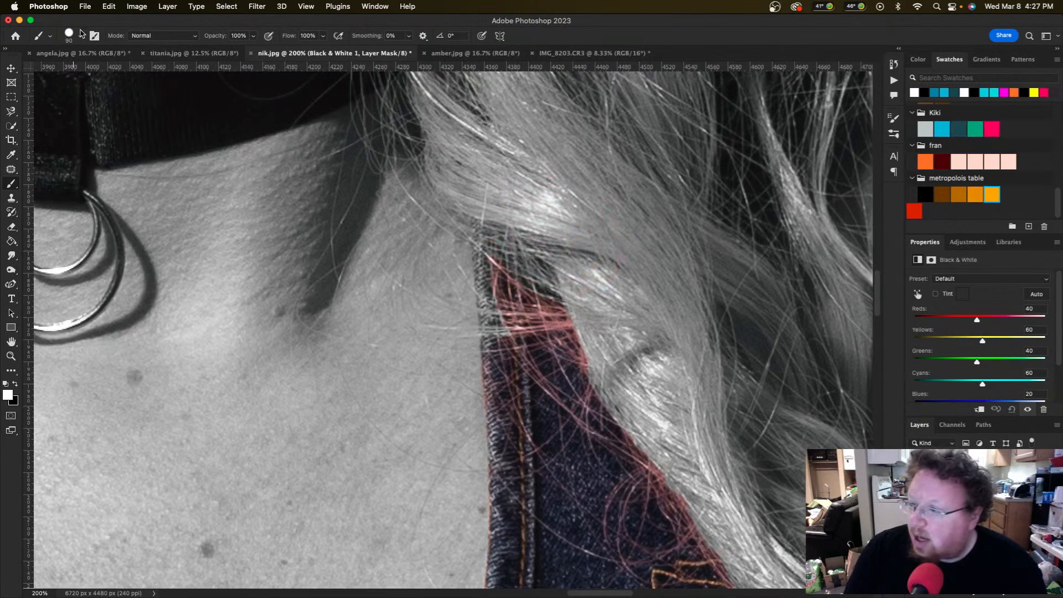
Step: Switch to the Hairy brush preset and grey the red hair strands over the vest
left_click(80, 38)
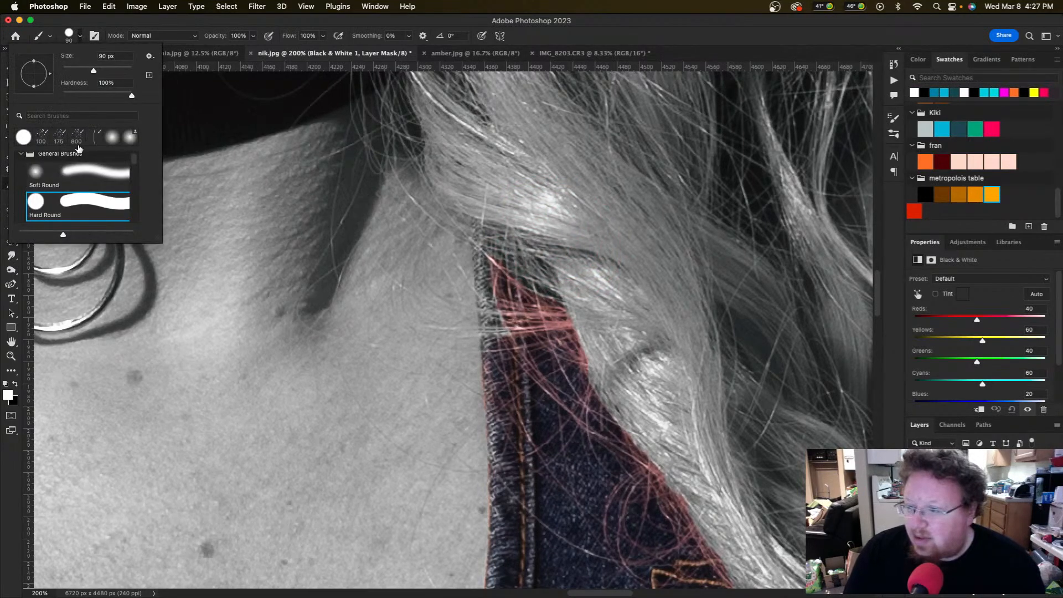
scroll(77, 185, "down", 10)
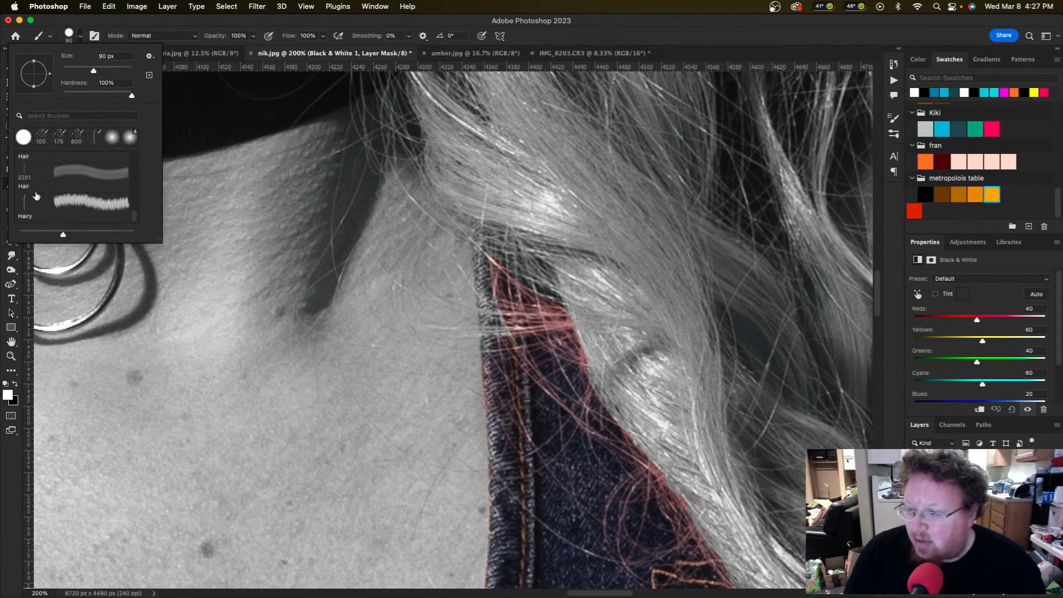
left_click(39, 207)
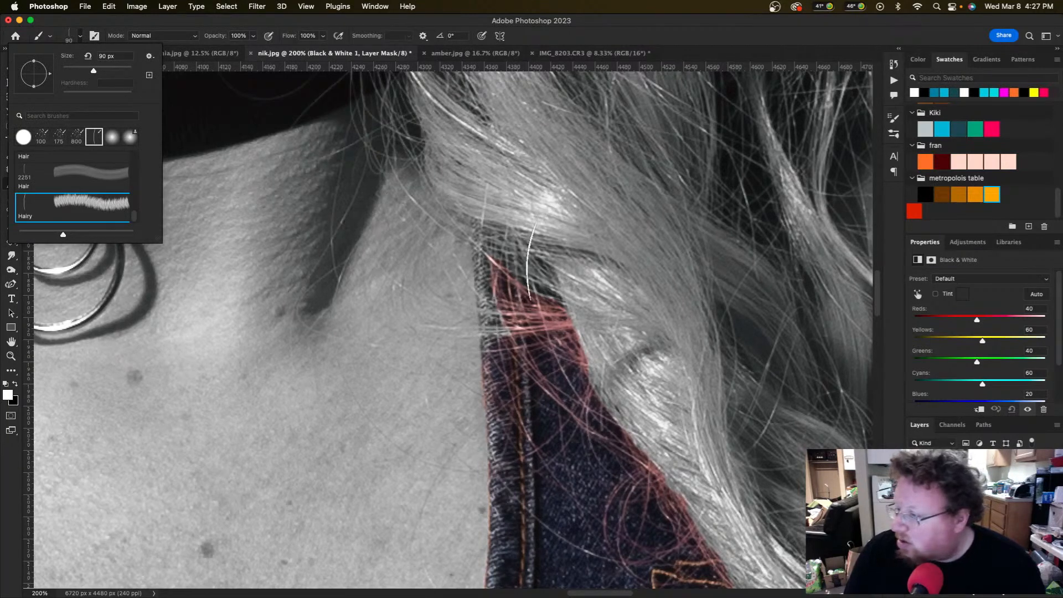
left_click(551, 313)
mouse_move(552, 312)
left_mouse_down()
mouse_move(554, 297)
mouse_move(550, 309)
mouse_move(525, 261)
left_mouse_up()
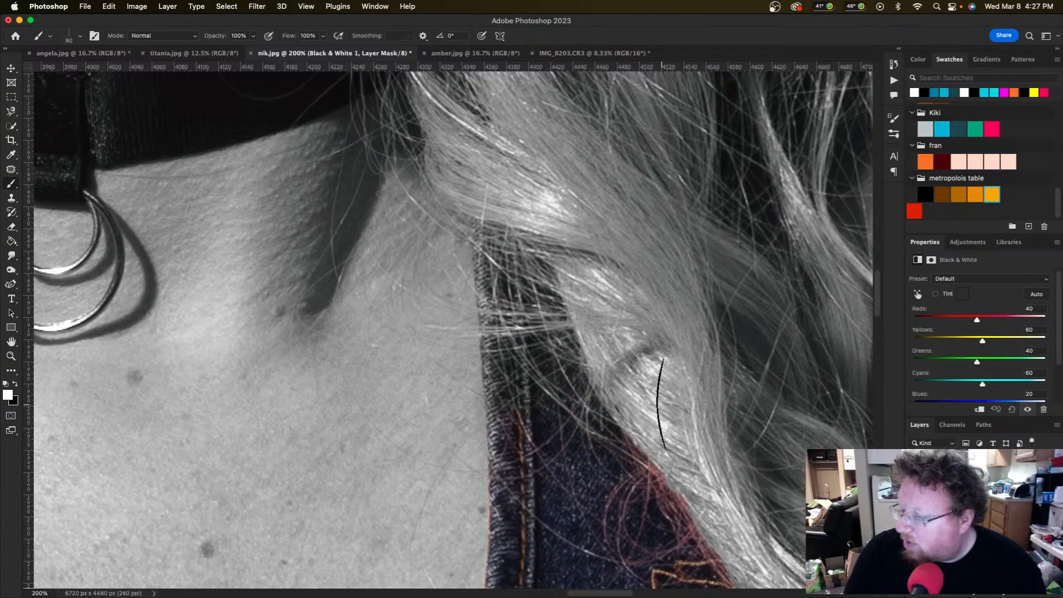
Step: Paint out the red fringe along the long hair's edge, then zoom out to the torso
scroll(703, 401, "down", 5)
scroll(662, 404, "right", 5)
scroll(661, 403, "down", 1)
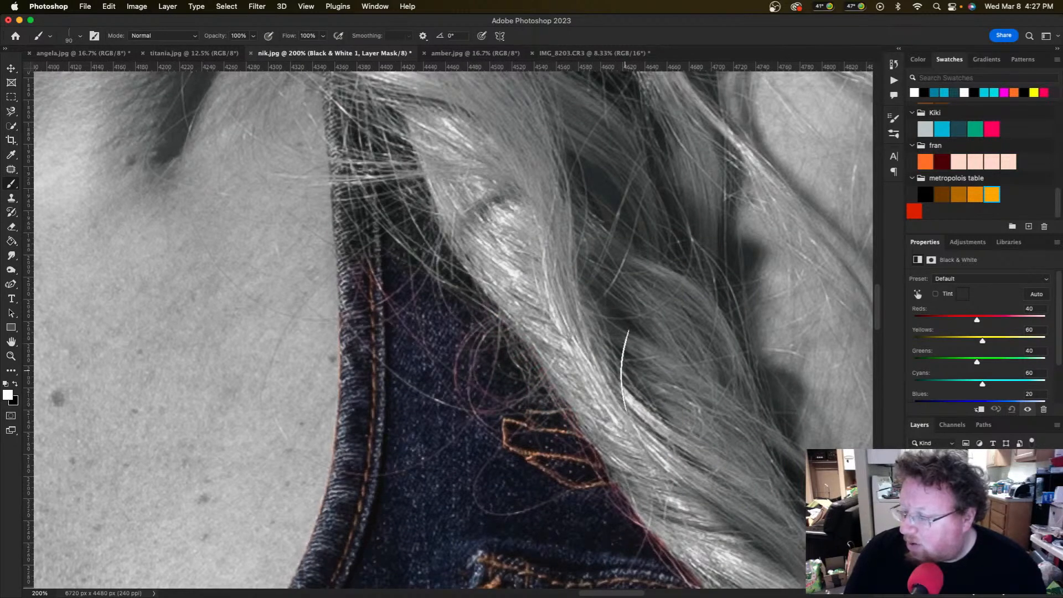
scroll(656, 371, "right", 6)
scroll(655, 371, "down", 1)
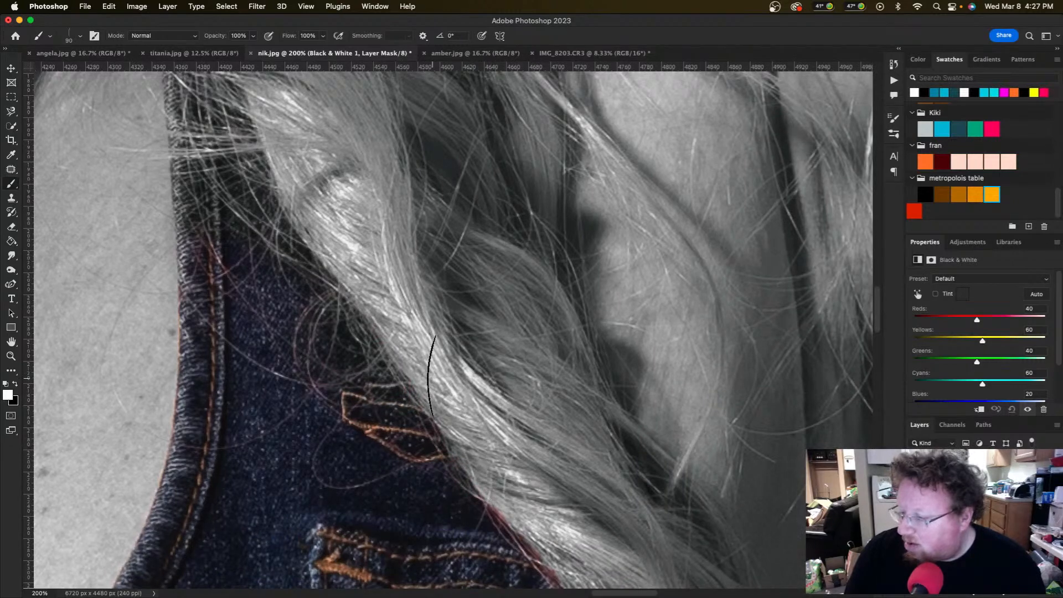
scroll(502, 470, "right", 2)
scroll(503, 470, "down", 4)
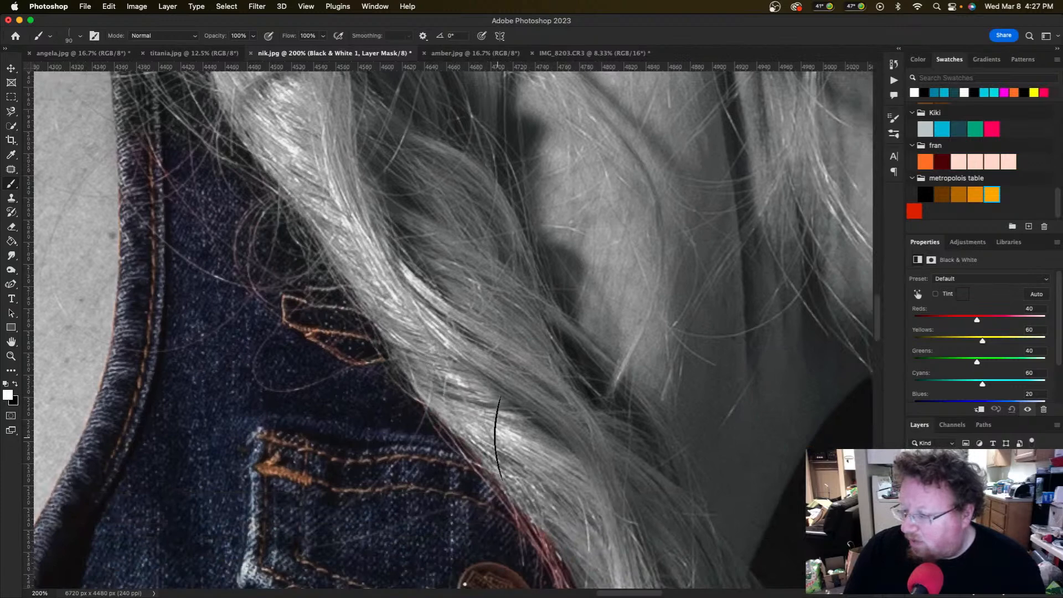
scroll(487, 428, "right", 2)
scroll(487, 427, "down", 3)
scroll(498, 438, "right", 3)
scroll(498, 437, "down", 3)
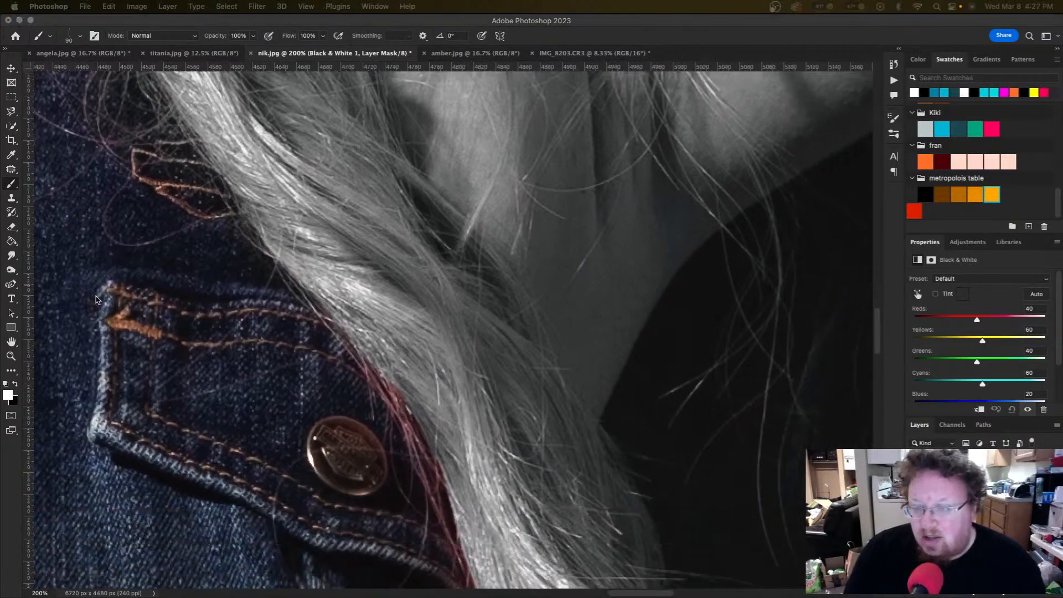
left_click(467, 405)
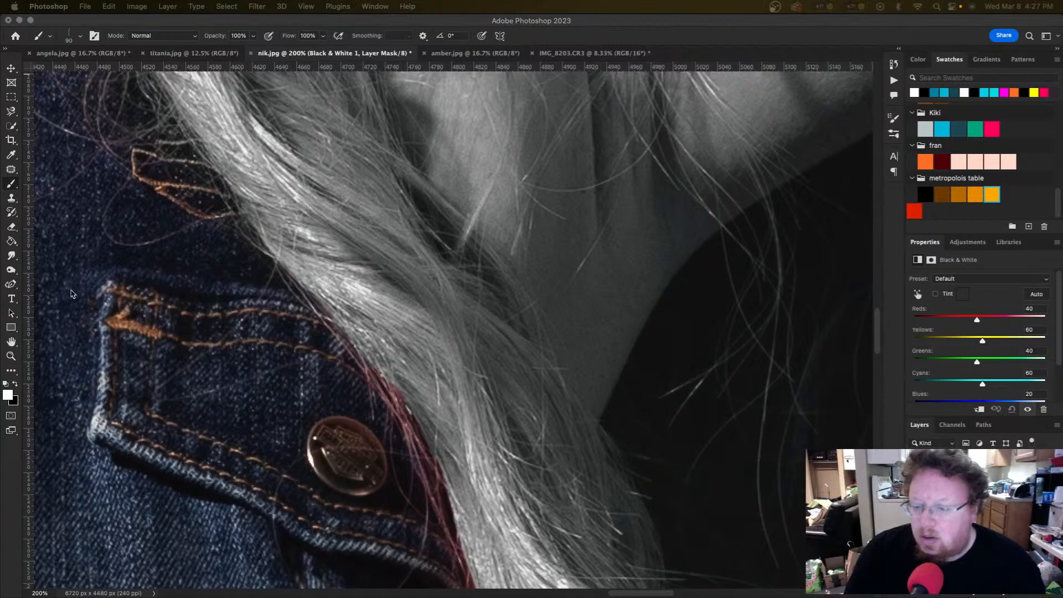
left_click(340, 310)
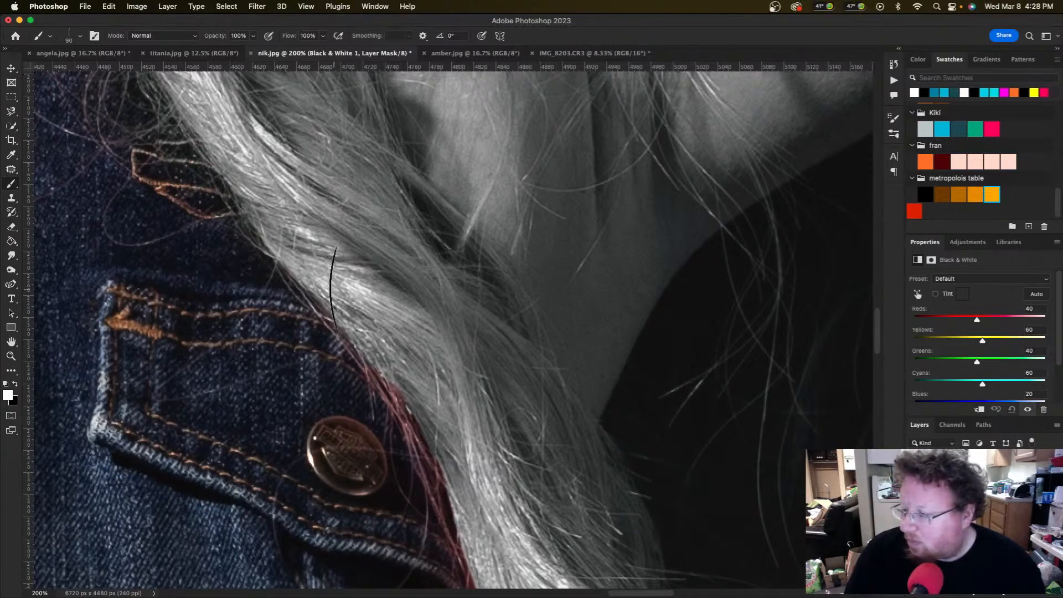
scroll(408, 318, "right", 5)
scroll(408, 319, "down", 3)
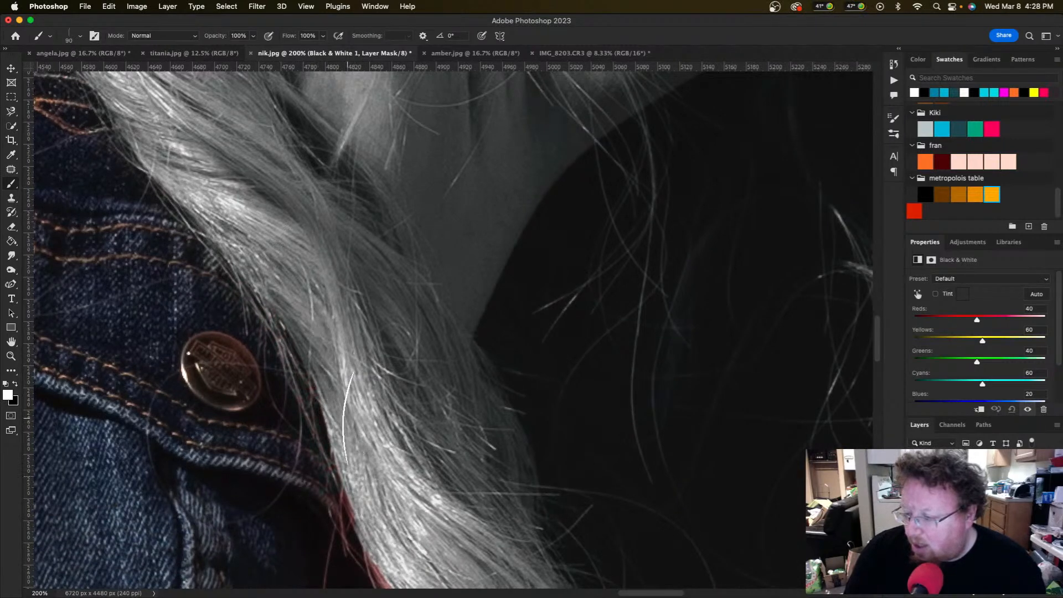
scroll(332, 387, "right", 5)
scroll(332, 387, "down", 4)
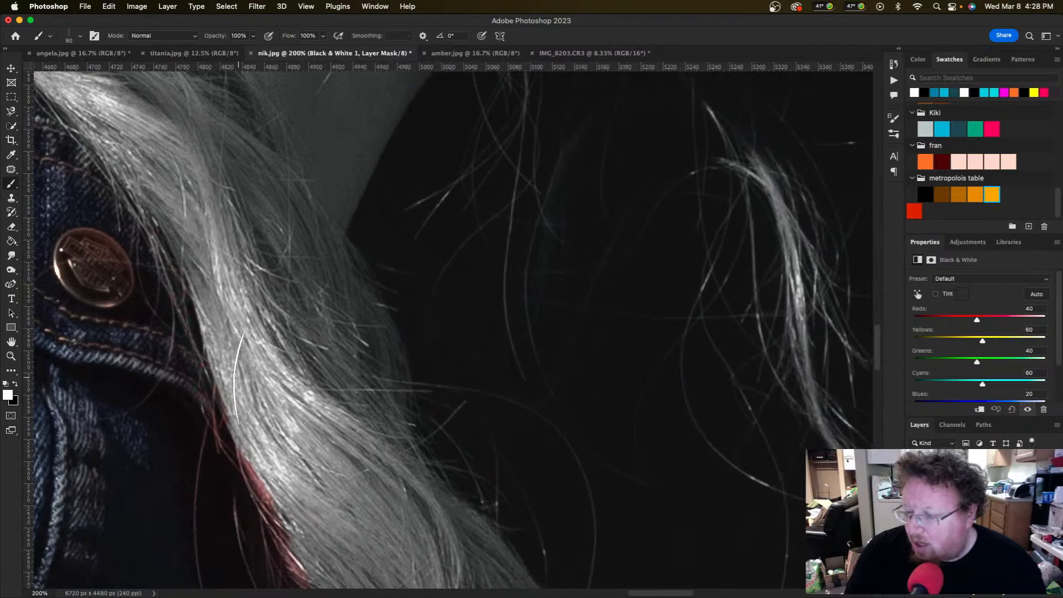
scroll(265, 448, "right", 2)
scroll(265, 448, "down", 4)
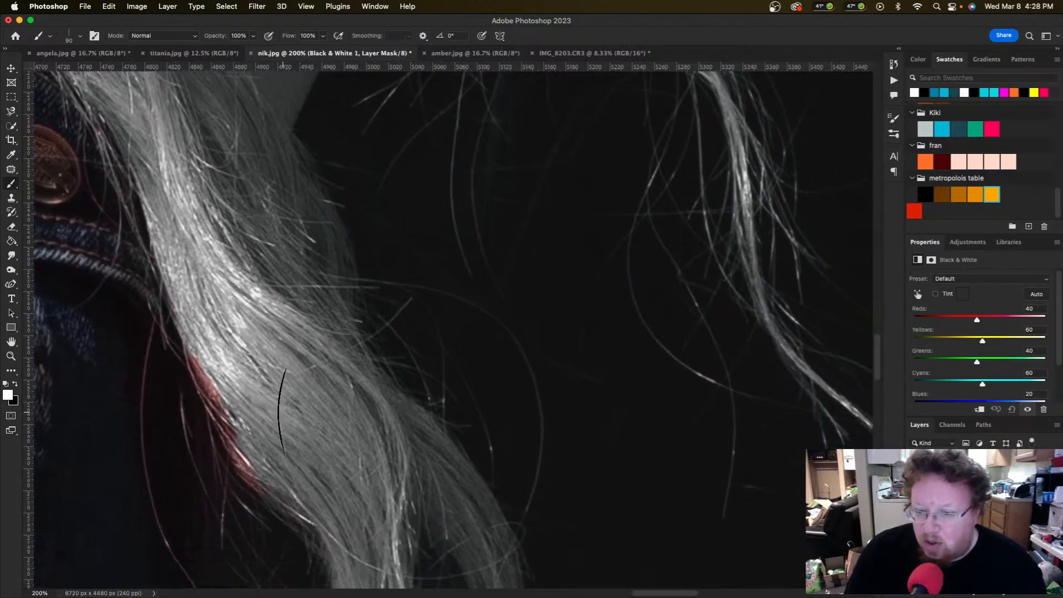
mouse_move(260, 372)
left_mouse_down()
mouse_move(189, 321)
mouse_move(244, 431)
mouse_move(225, 390)
mouse_move(239, 431)
mouse_move(173, 381)
left_mouse_up()
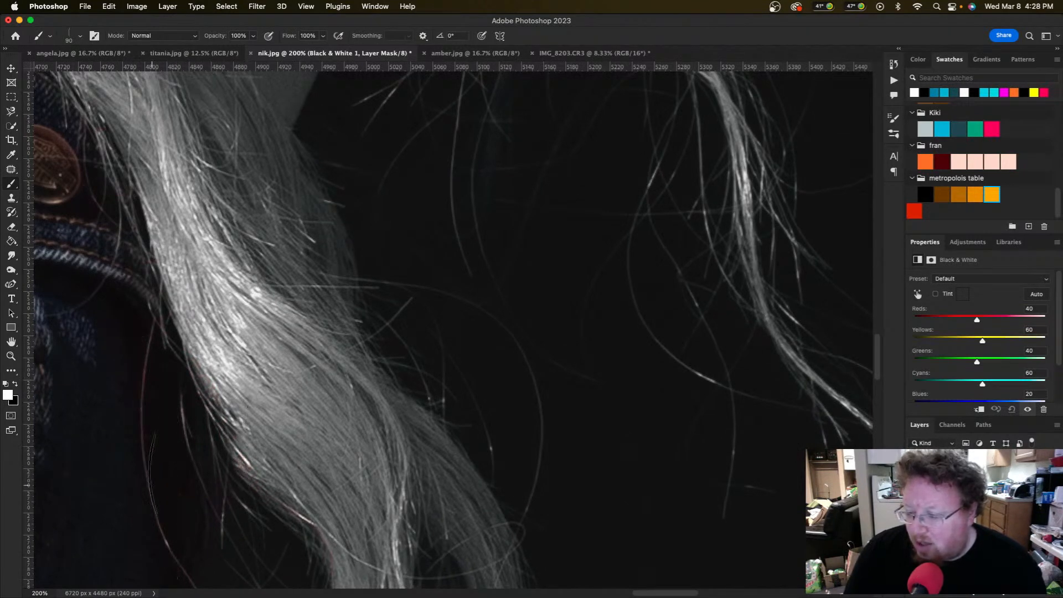
scroll(232, 421, "down", 5)
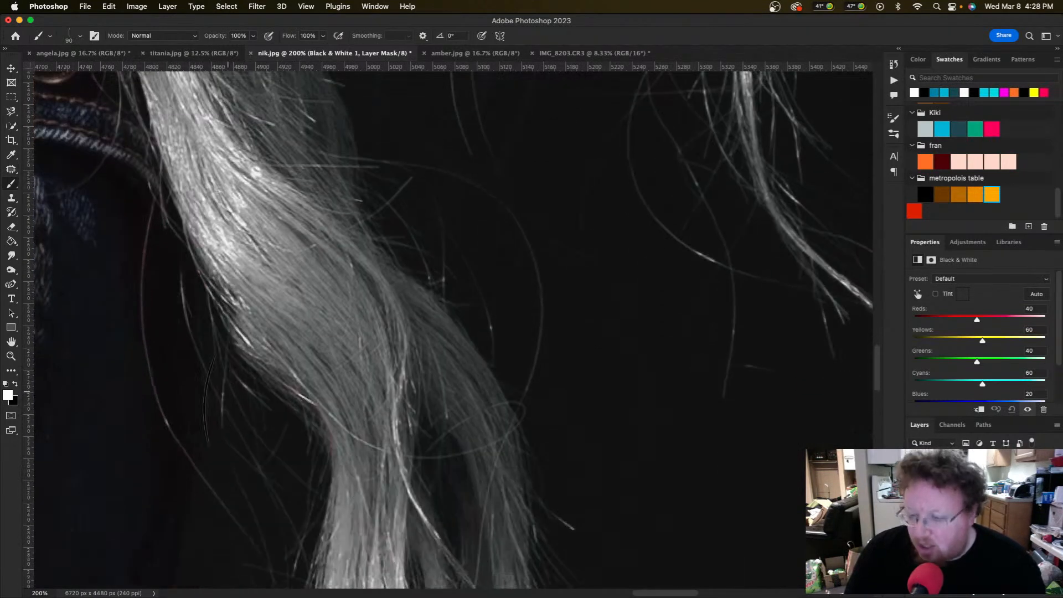
scroll(285, 476, "down", 4)
scroll(285, 476, "right", 1)
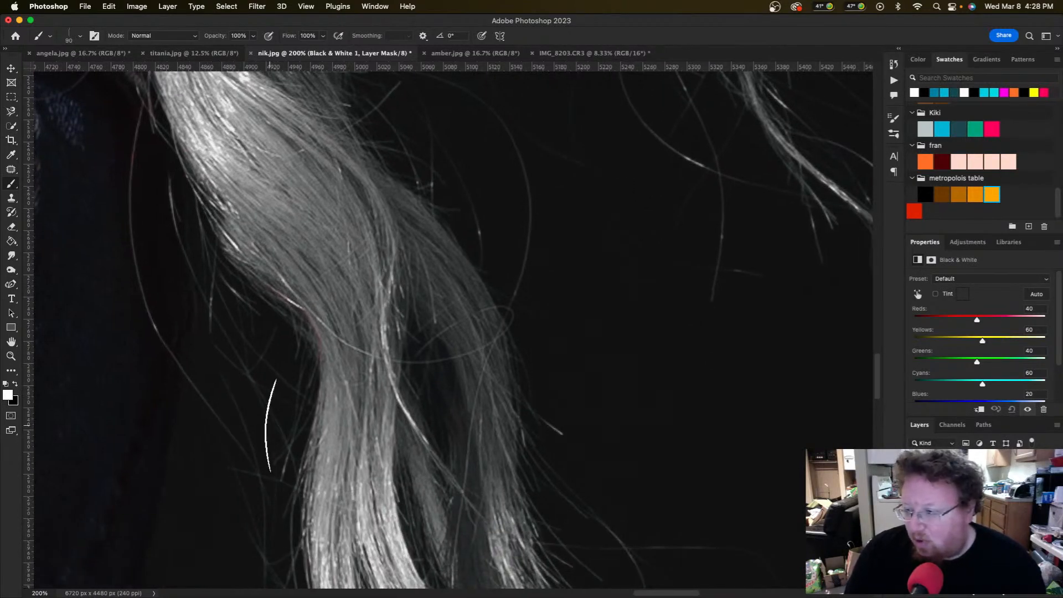
scroll(249, 421, "right", 5)
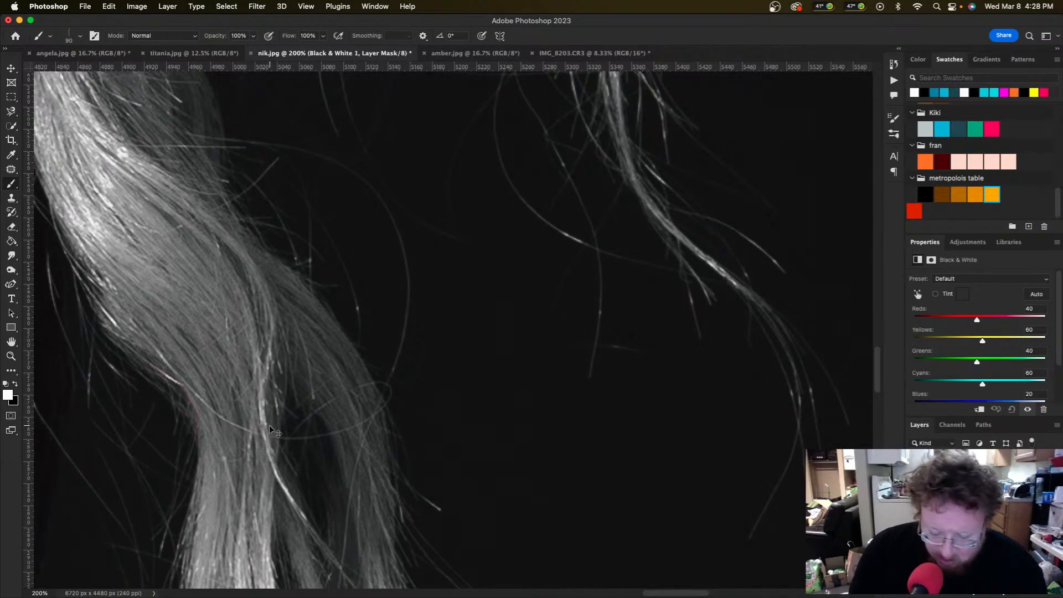
key("super+minus")
key("super+minus")
key("super+minus")
key("super+minus")
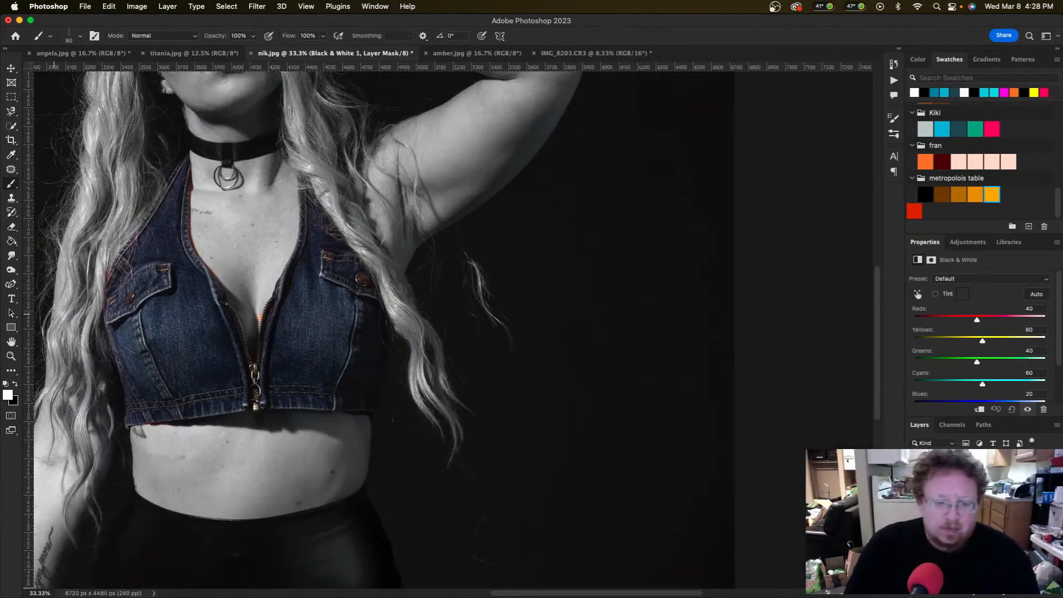
Step: Zoom in to 100% on the vest and return to the Brush tool
key("z")
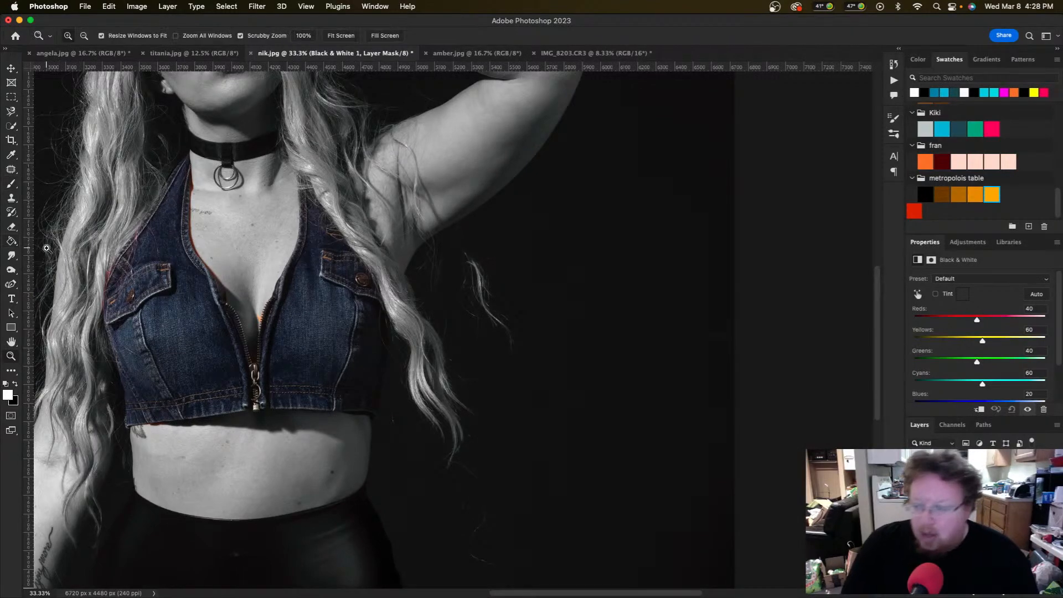
left_click(121, 274)
left_click(121, 273)
left_click(121, 274)
key("b")
scroll(116, 273, "left", 5)
scroll(117, 273, "up", 2)
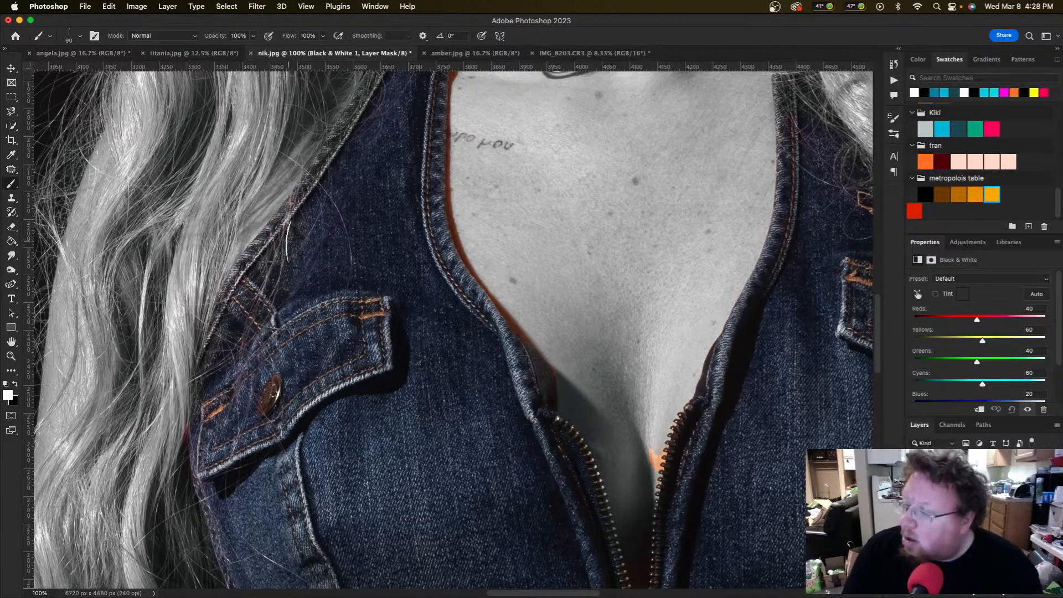
scroll(287, 242, "up", 5)
scroll(288, 241, "right", 3)
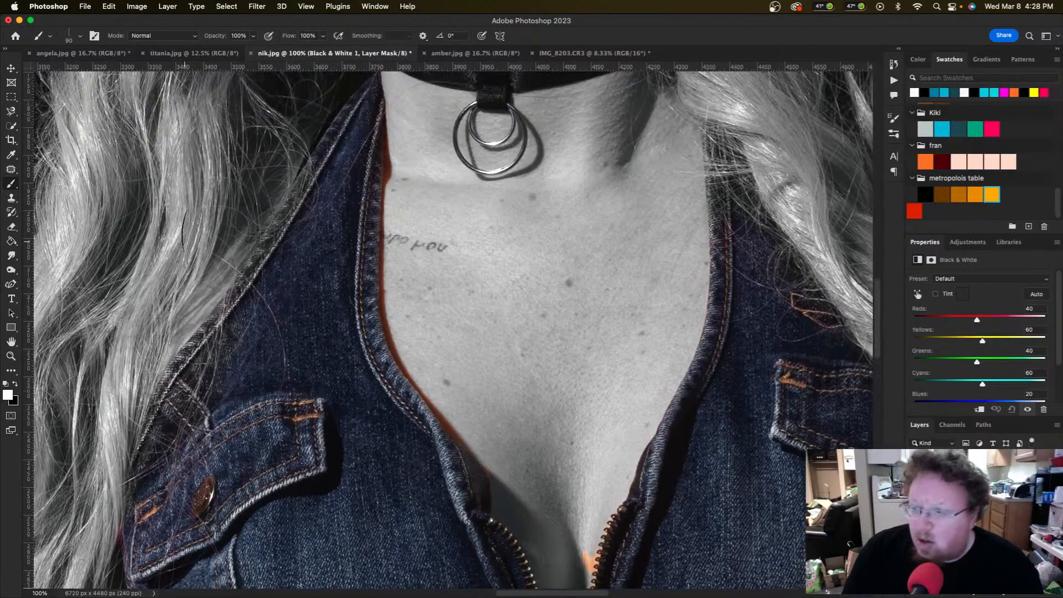
scroll(183, 242, "down", 4)
Step: Pick the Soft Round brush and grey out the orange patch beside the zipper
left_click(81, 37)
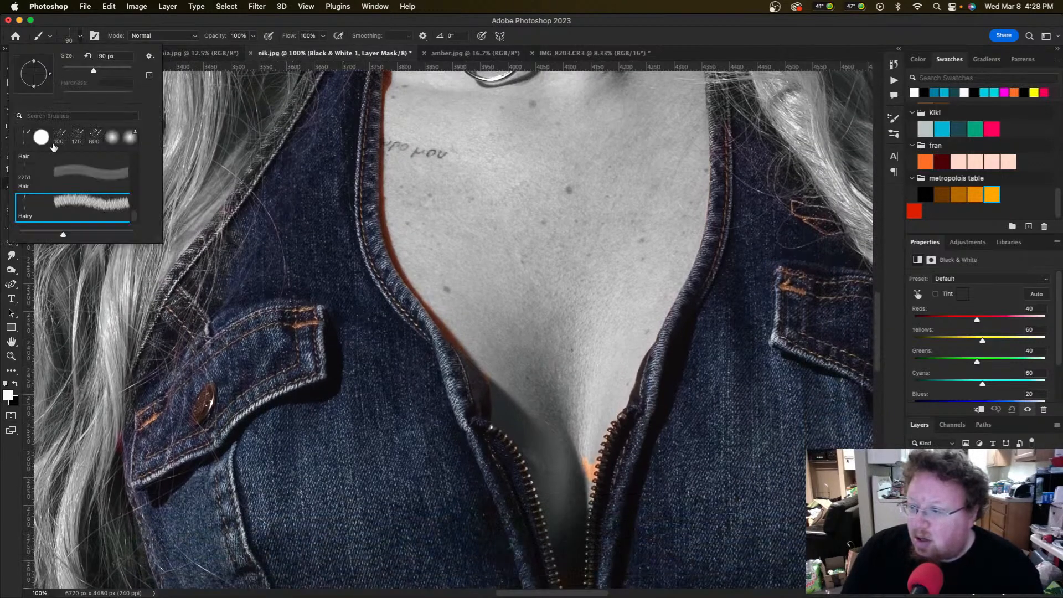
left_click(111, 141)
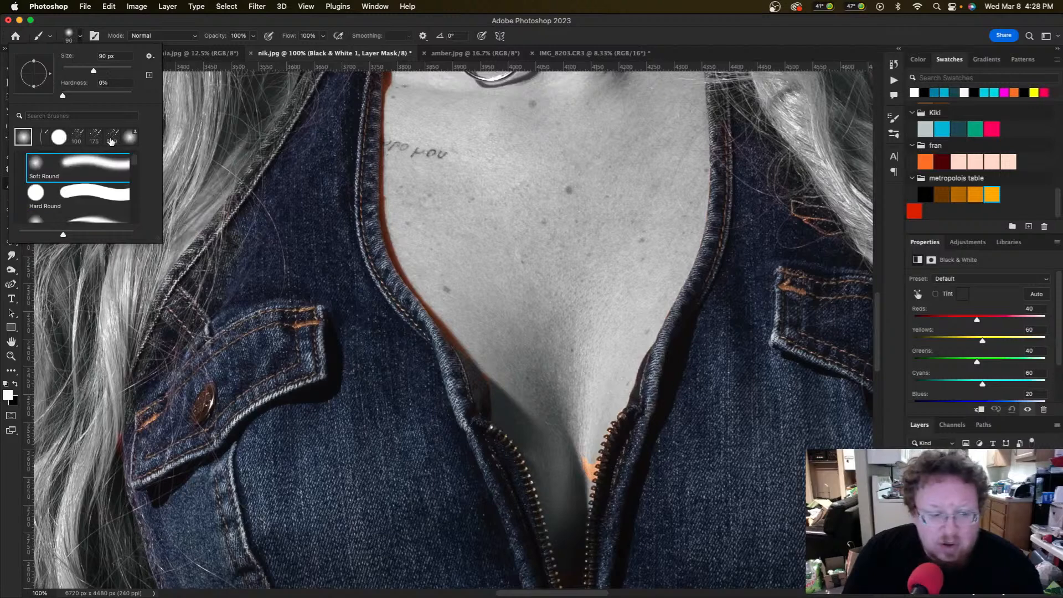
scroll(337, 210, "right", 6)
scroll(337, 211, "down", 2)
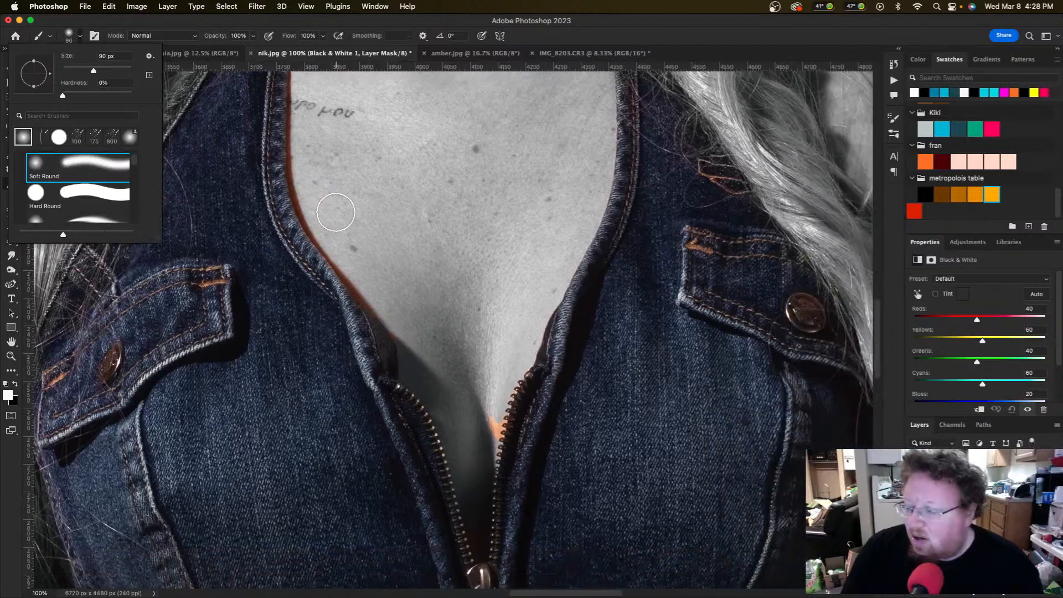
left_click_drag(410, 410, 410, 424)
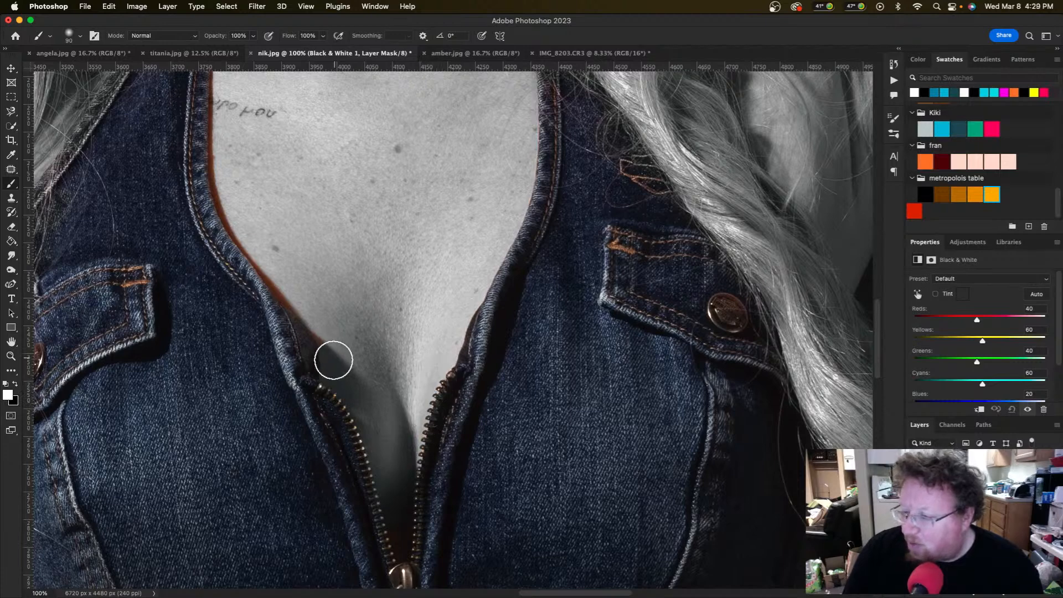
Step: Shrink the brush to 60 px, swap to black, and fit the whole photo on screen
scroll(327, 332, "up", 2)
scroll(326, 332, "left", 1)
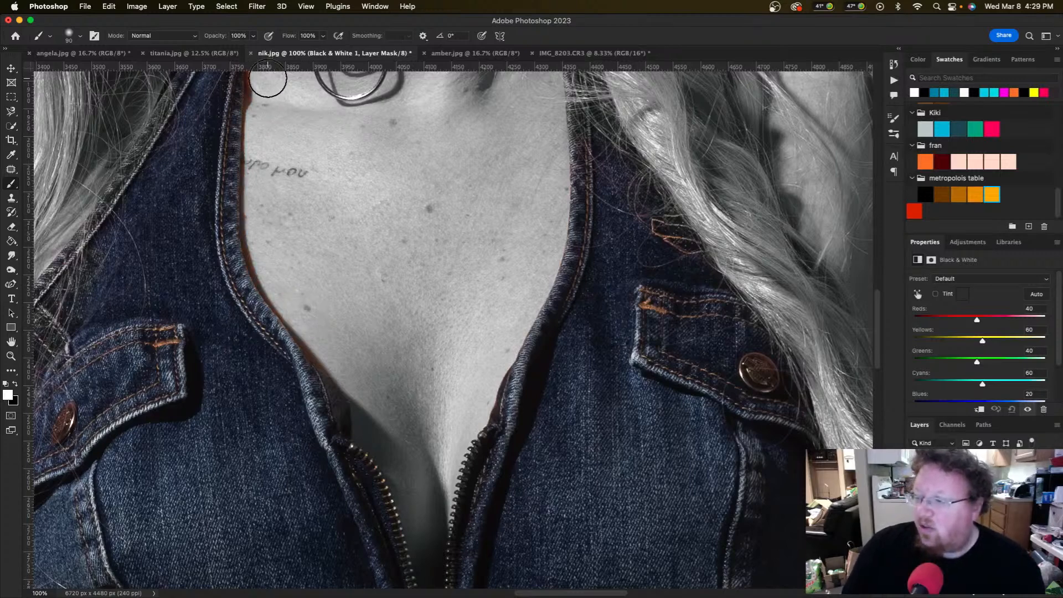
scroll(310, 276, "up", 4)
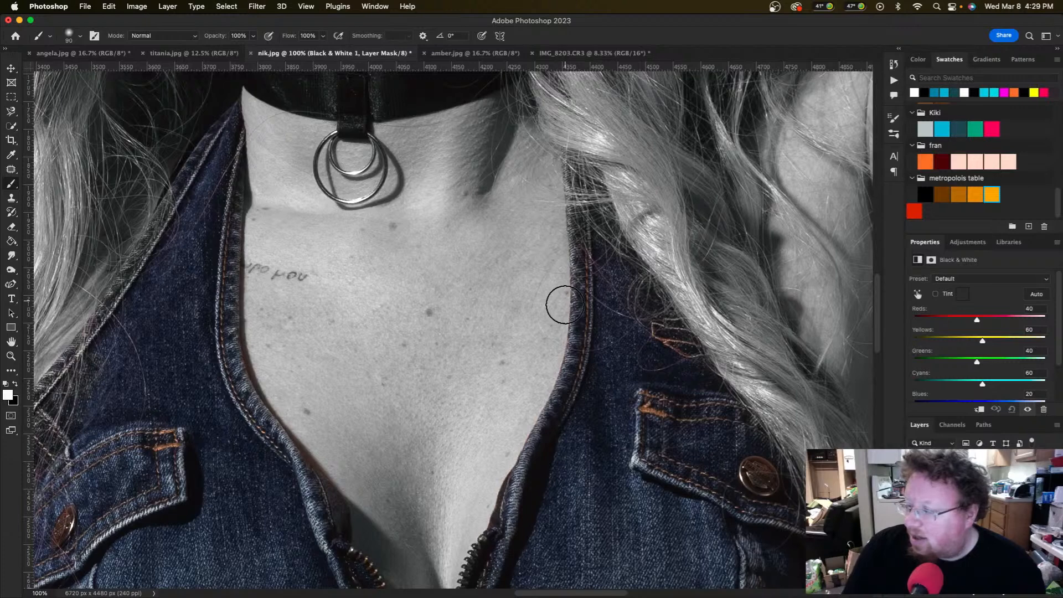
scroll(470, 305, "down", 3)
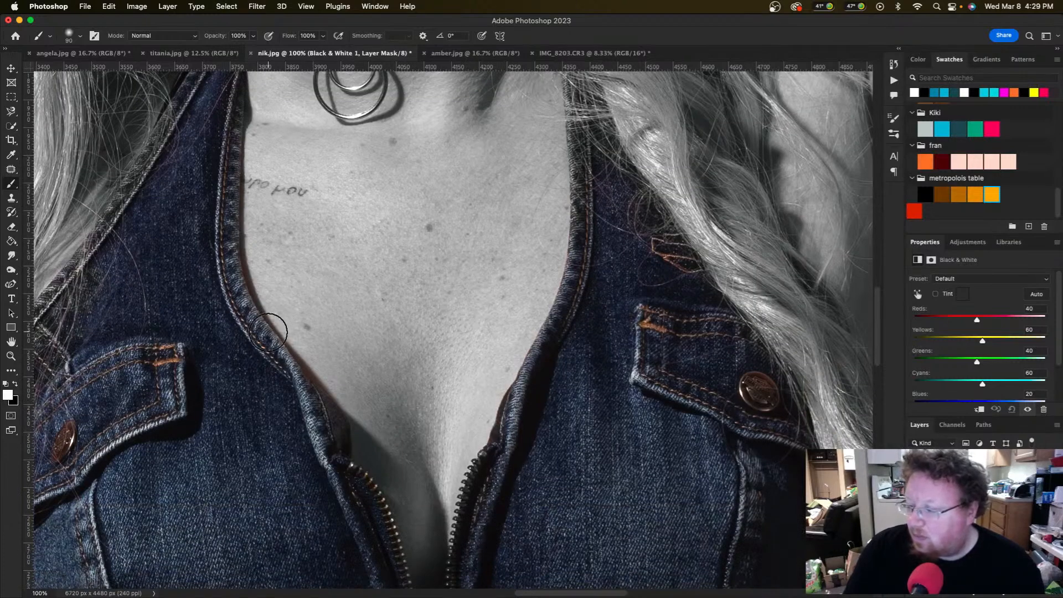
scroll(360, 387, "down", 3)
scroll(373, 348, "down", 2)
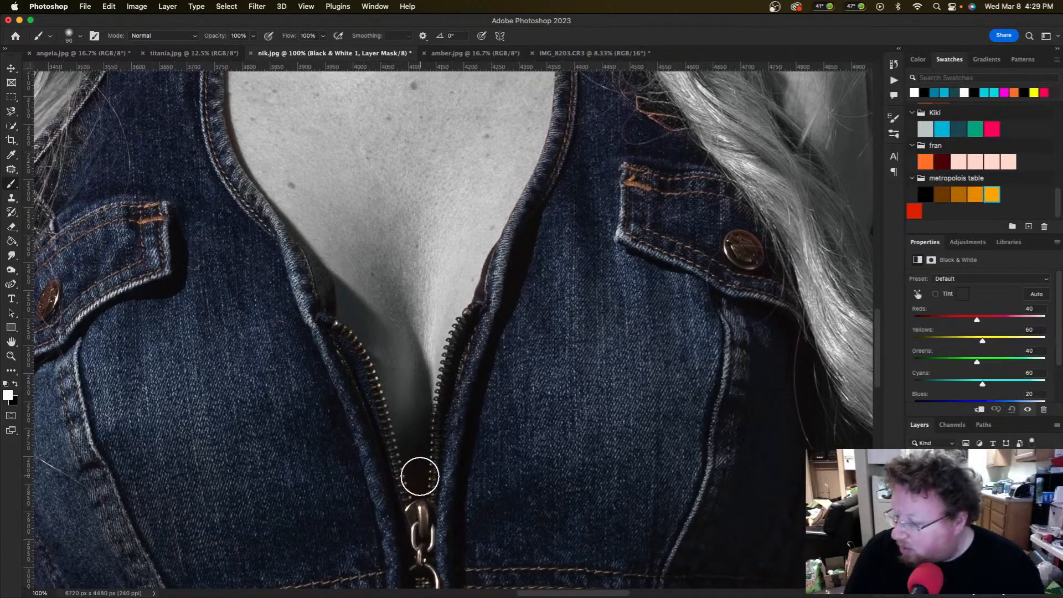
key("bracketleft")
key("bracketleft")
key("bracketleft")
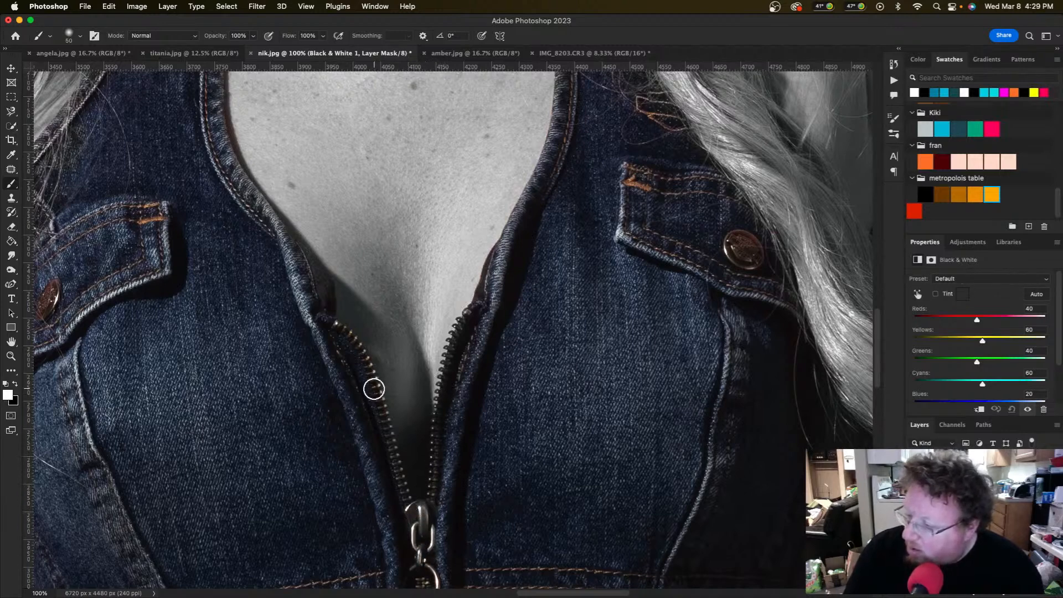
scroll(345, 319, "down", 10)
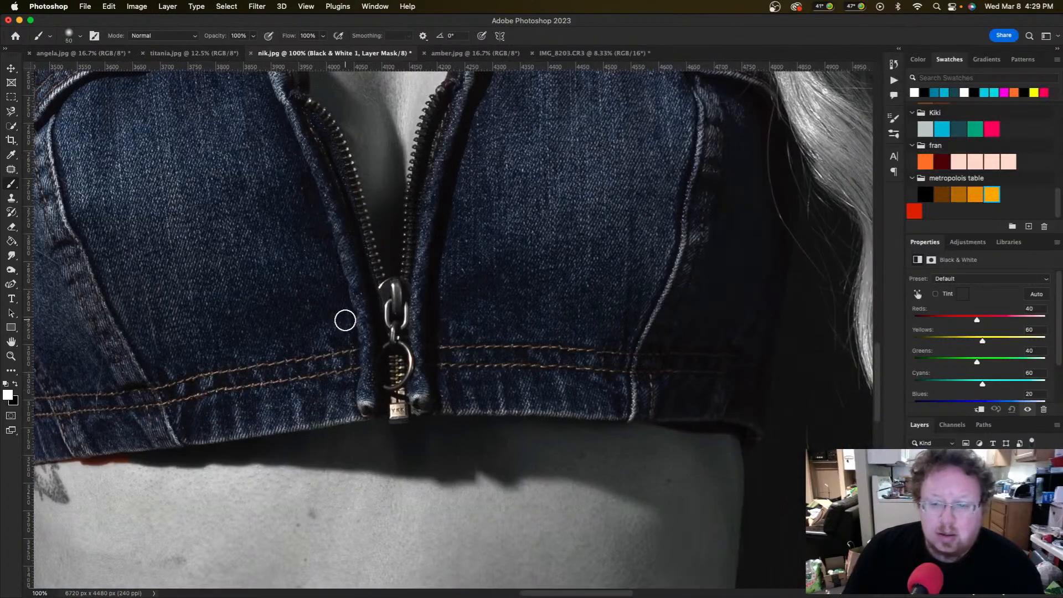
scroll(345, 320, "right", 5)
scroll(345, 320, "up", 7)
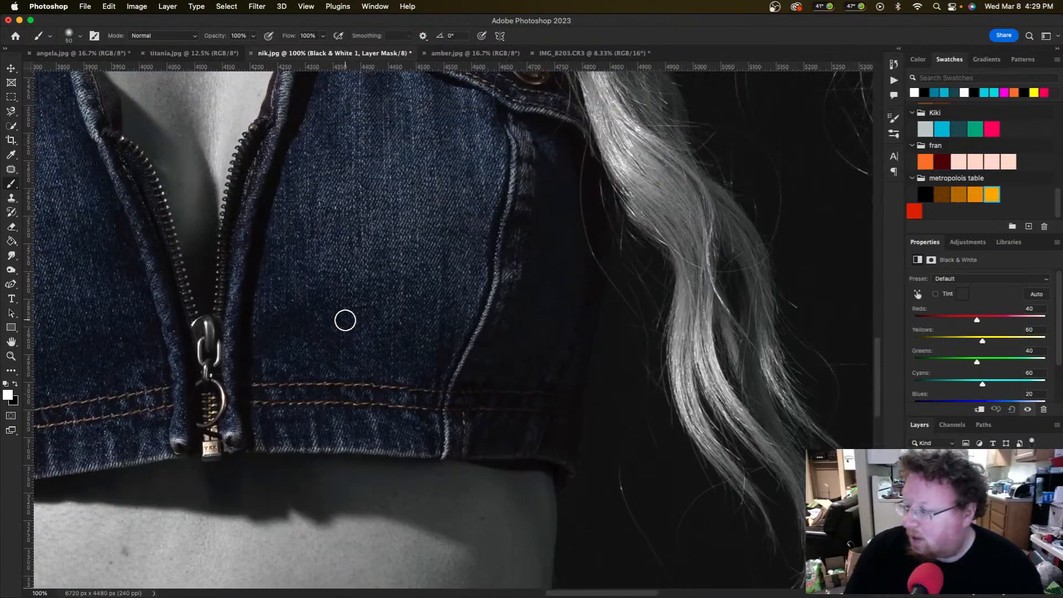
scroll(345, 320, "down", 5)
scroll(344, 319, "left", 8)
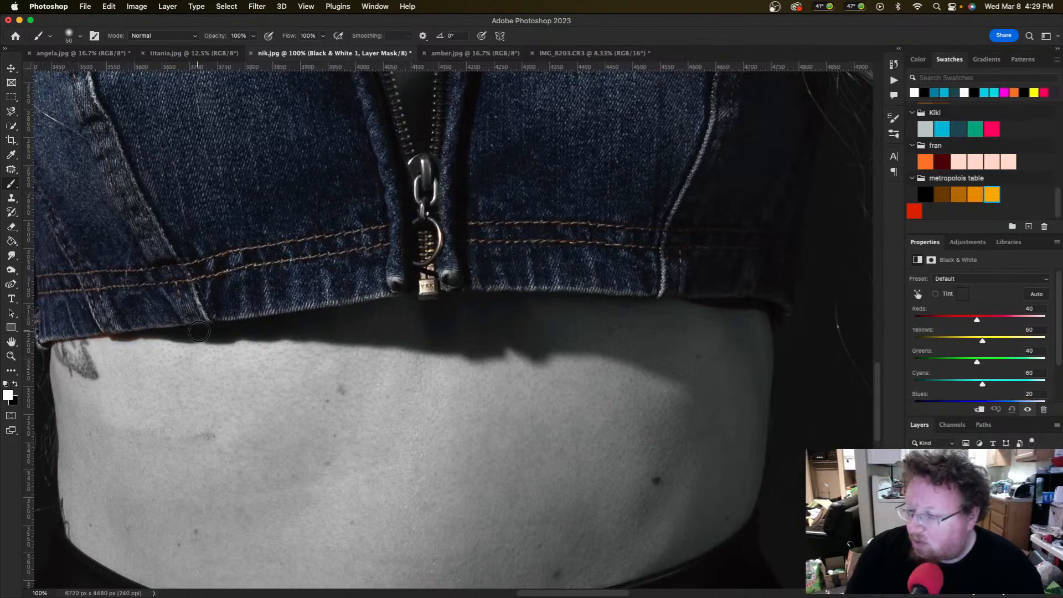
scroll(123, 375, "left", 5)
scroll(208, 378, "up", 1)
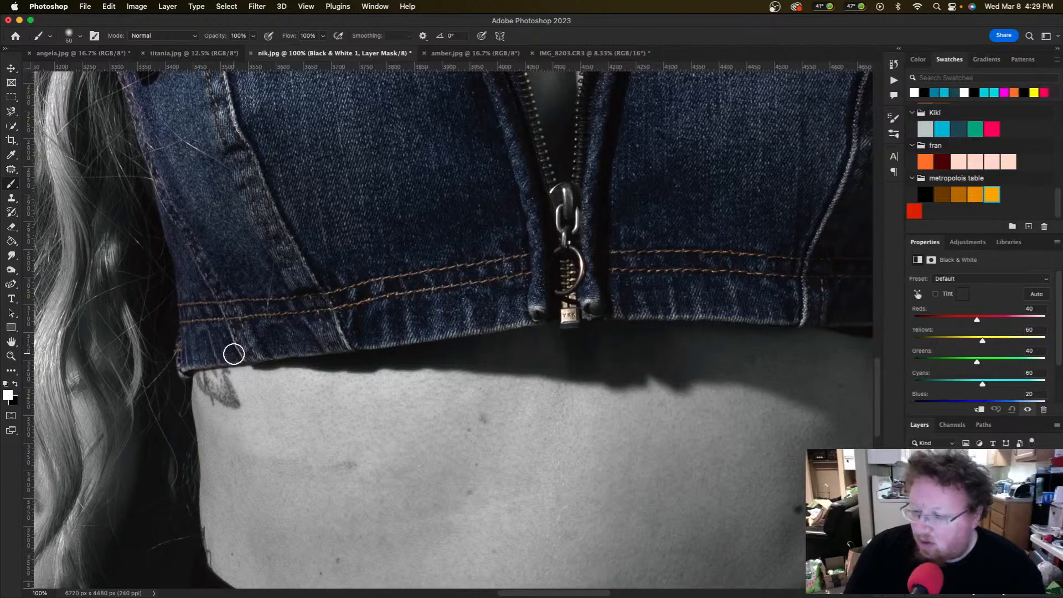
key("x")
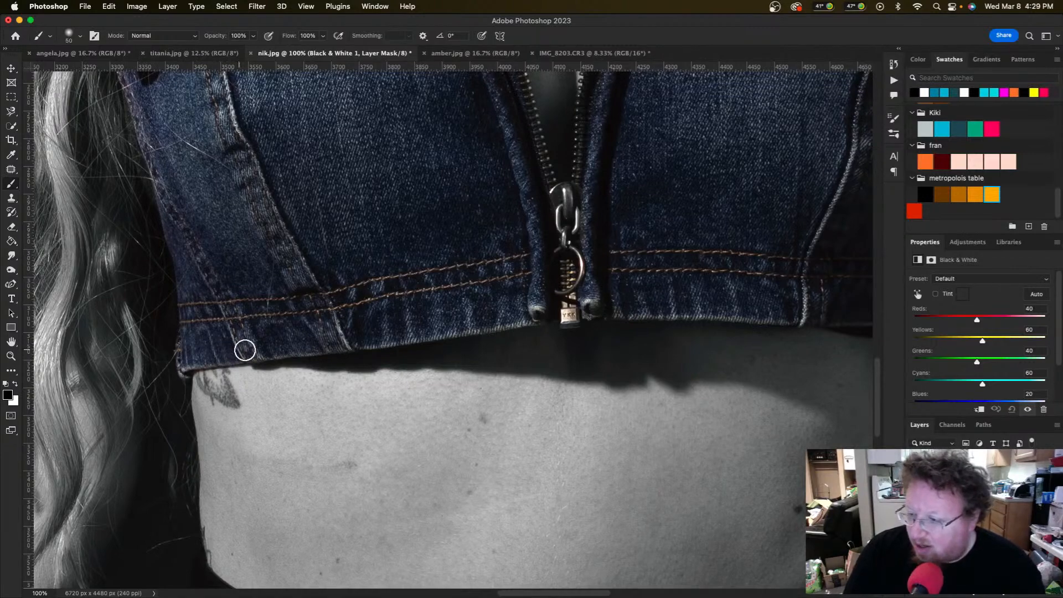
scroll(236, 362, "up", 1)
scroll(237, 359, "right", 5)
scroll(237, 358, "up", 15)
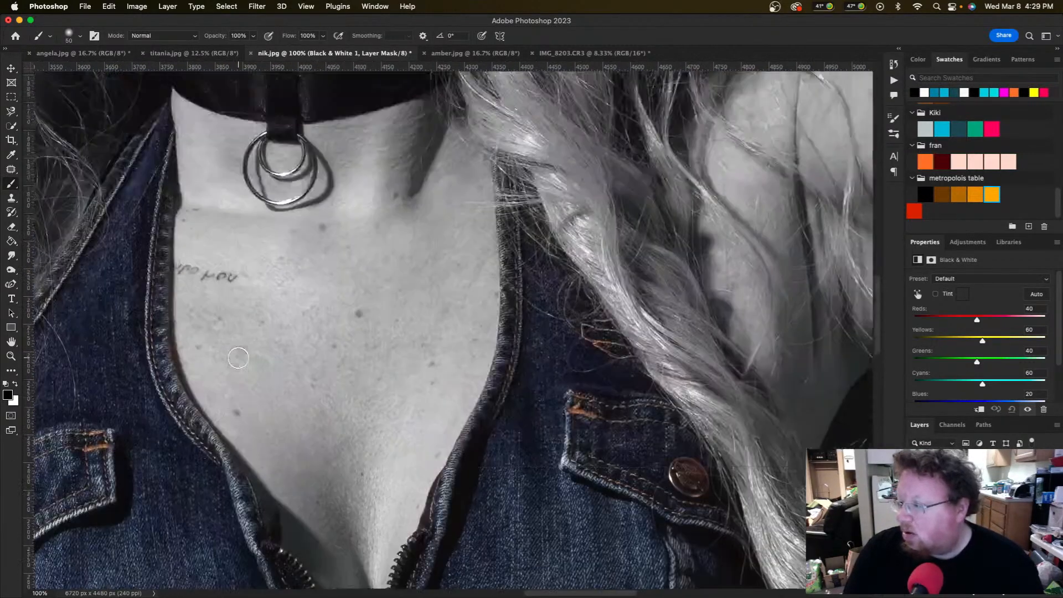
key("super+0")
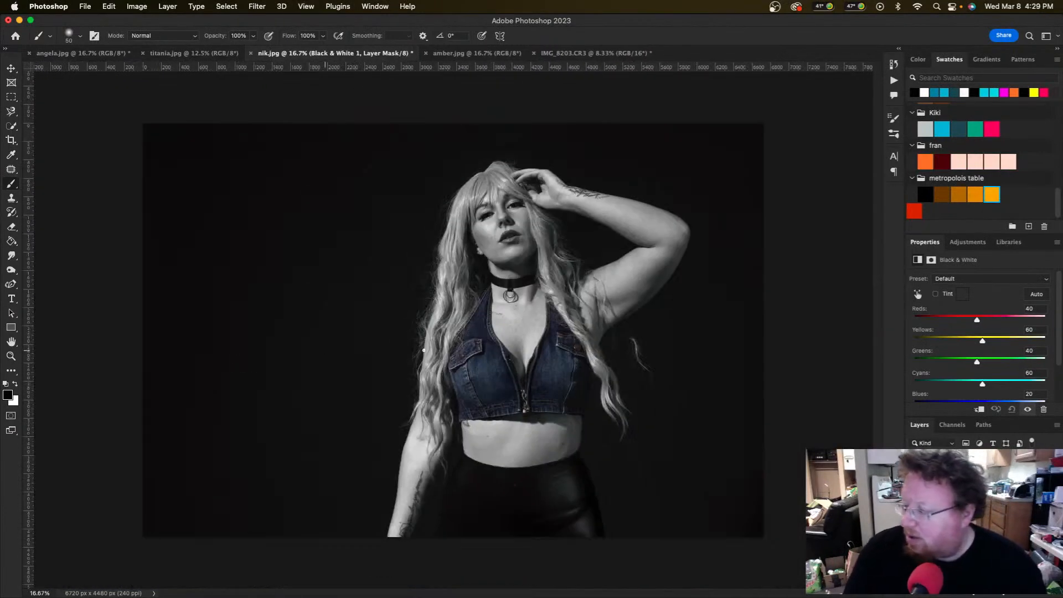
Step: Darken the Reds in the Black & White adjustment and return to the adjustment types list
left_click_drag(961, 321, 951, 321)
scroll(969, 322, "down", 3)
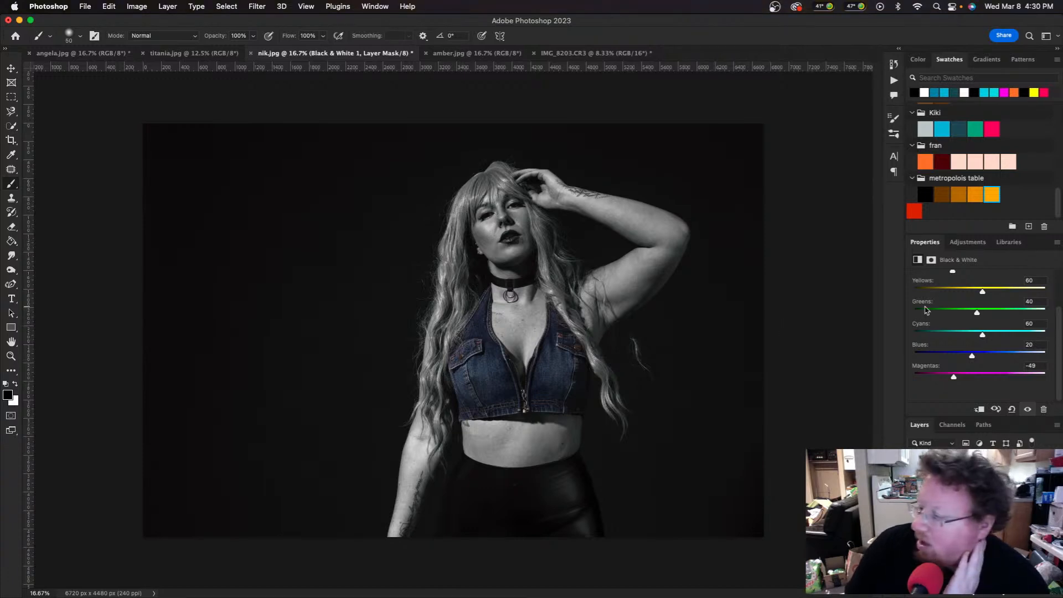
left_click(963, 244)
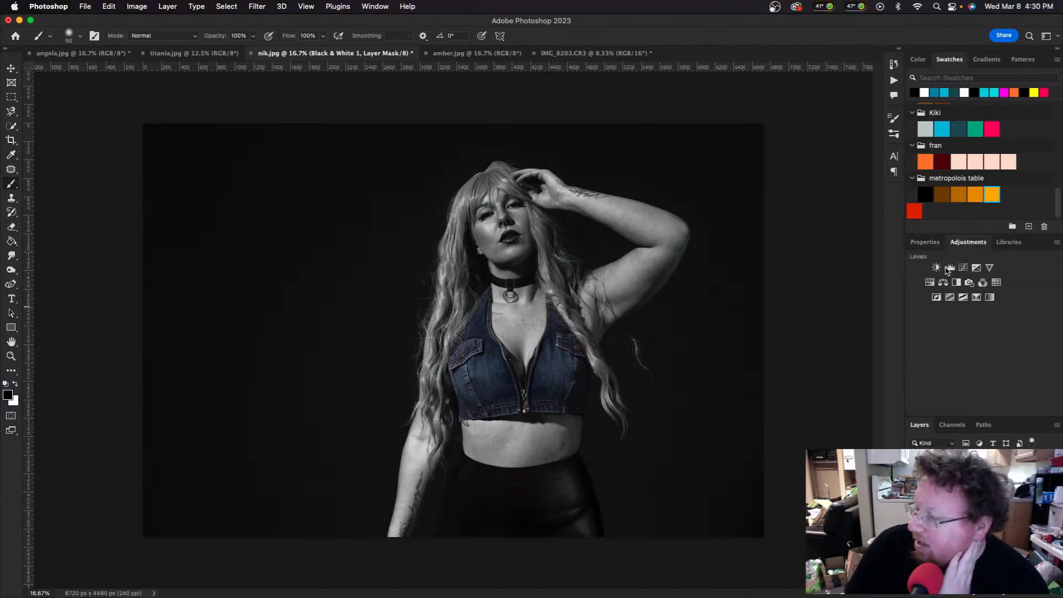
Step: Add a Levels adjustment with RGB black input 2, adjust the Red channel, and invert its mask
left_click(949, 268)
scroll(920, 333, "down", 1)
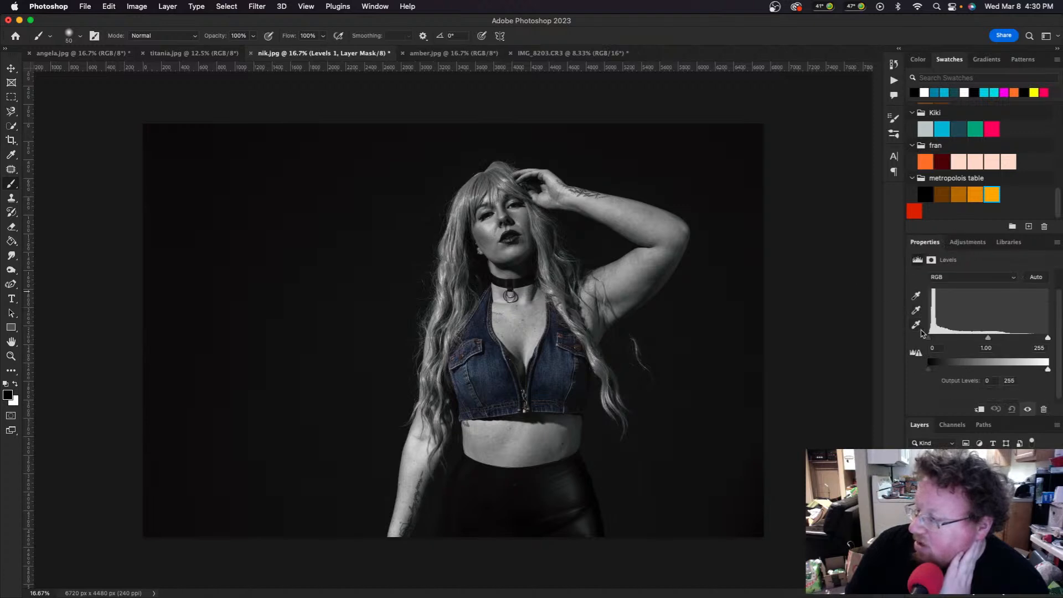
left_click_drag(932, 340, 928, 339)
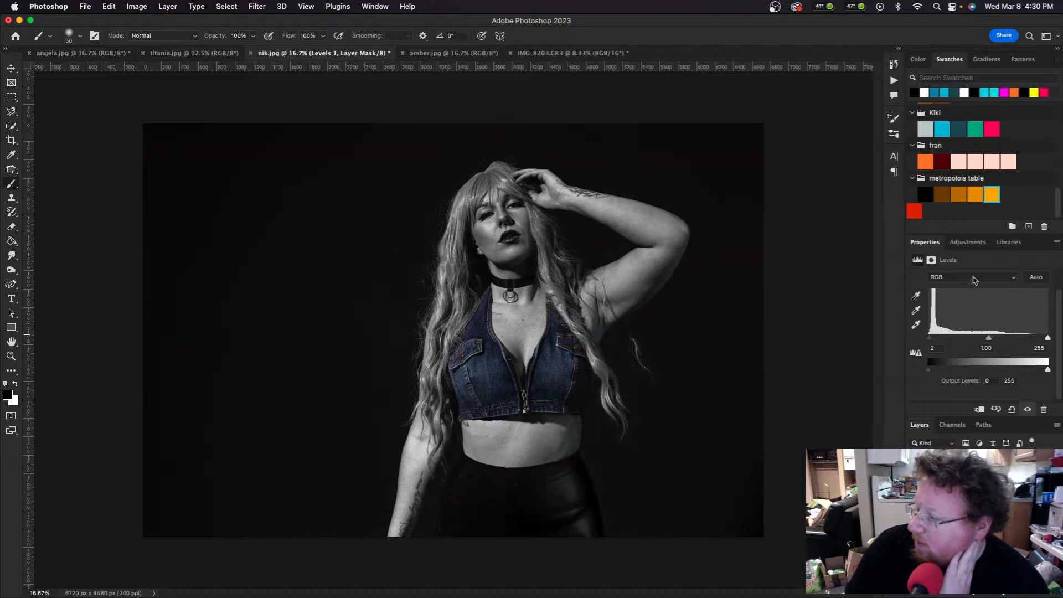
left_click(974, 278)
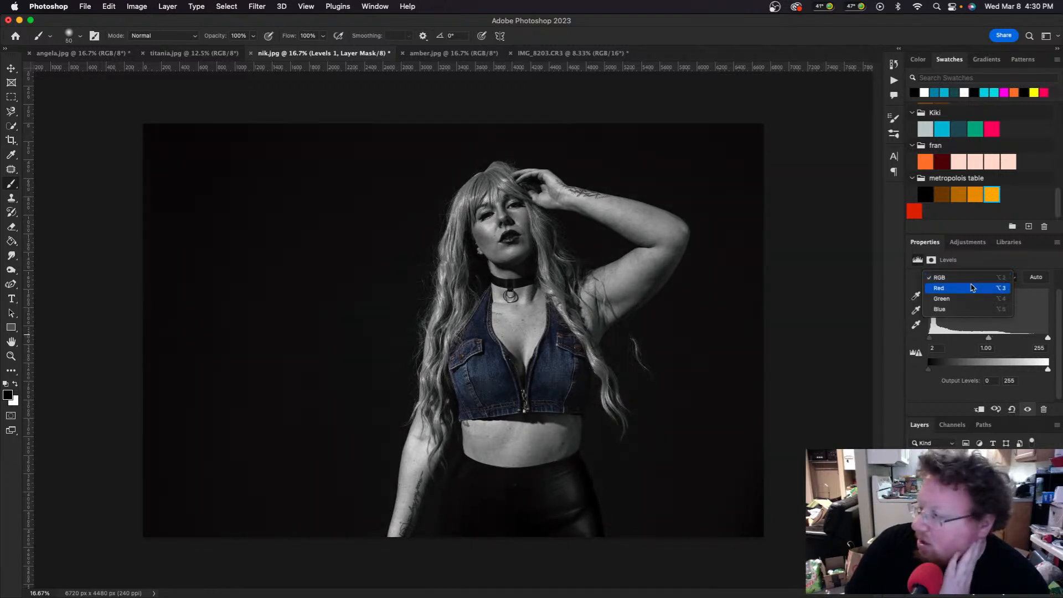
left_click(972, 287)
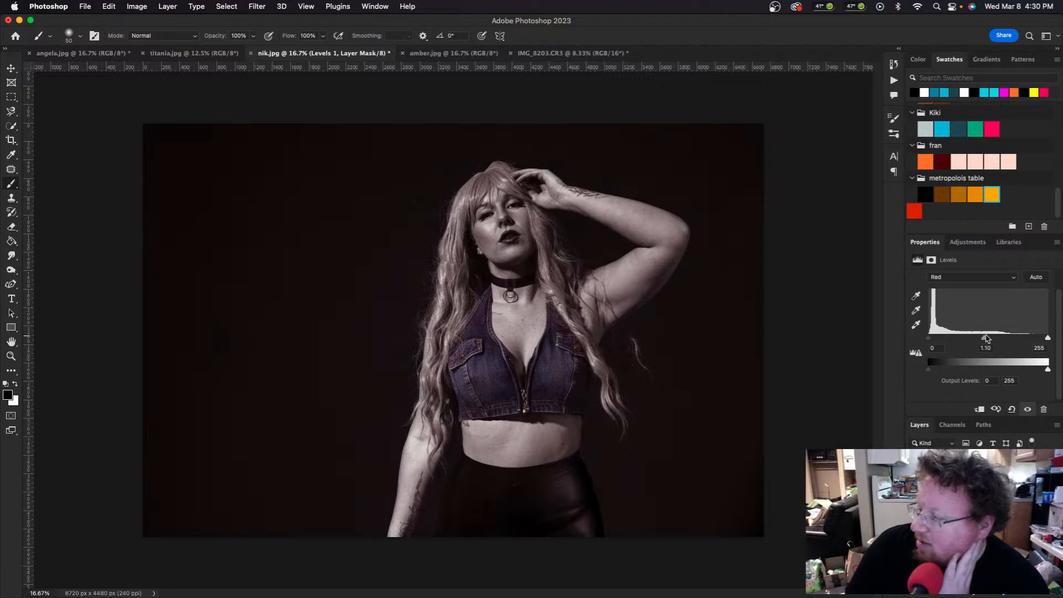
key("Return")
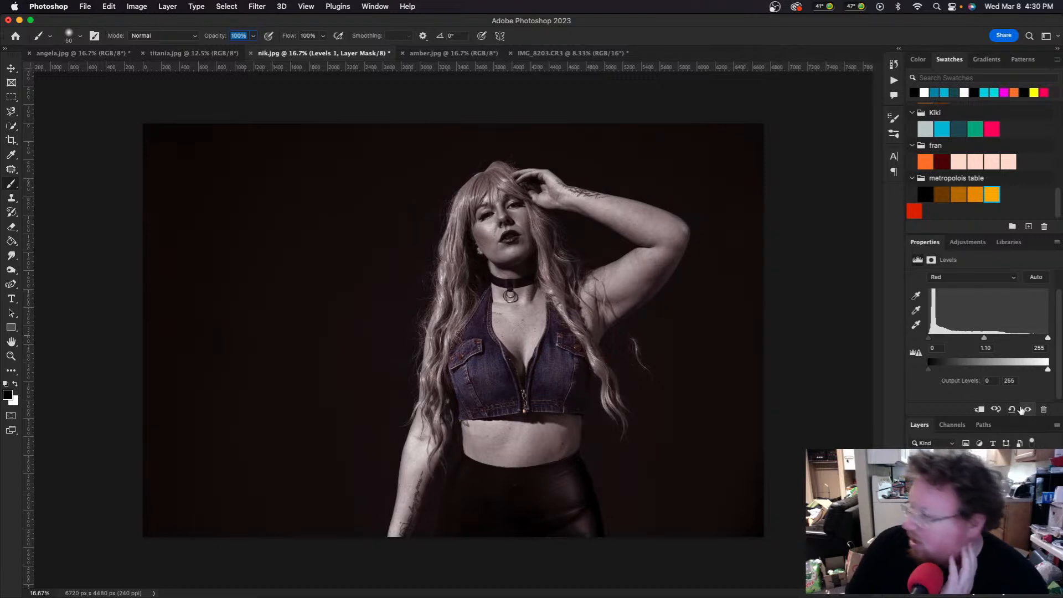
key("super+i")
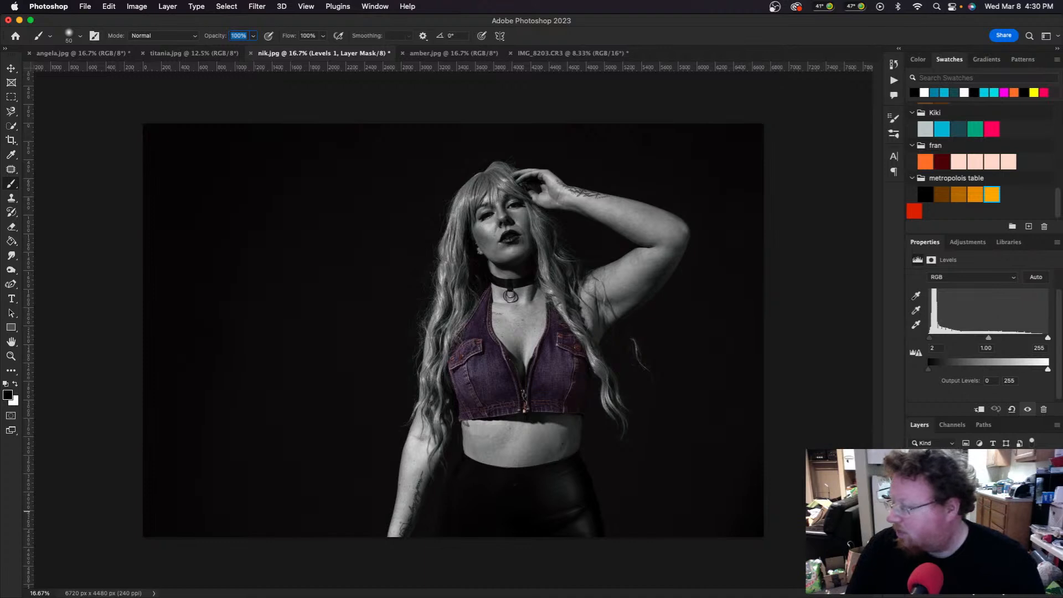
Step: Try moving the Black & White vest mask onto the Levels mask, undoing the stray pasted layer
left_click(964, 510)
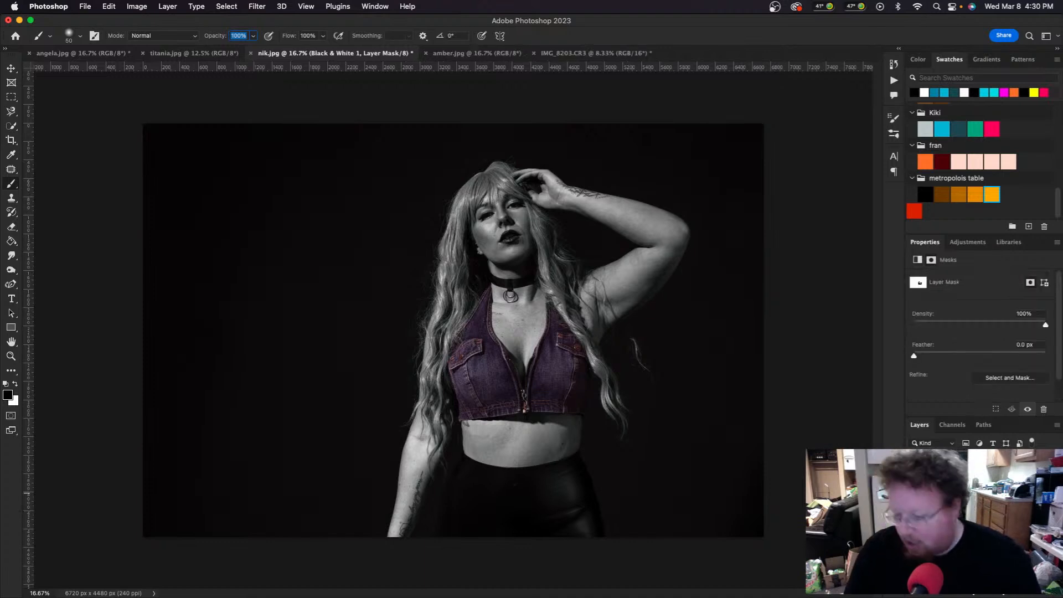
left_click(964, 492, "super")
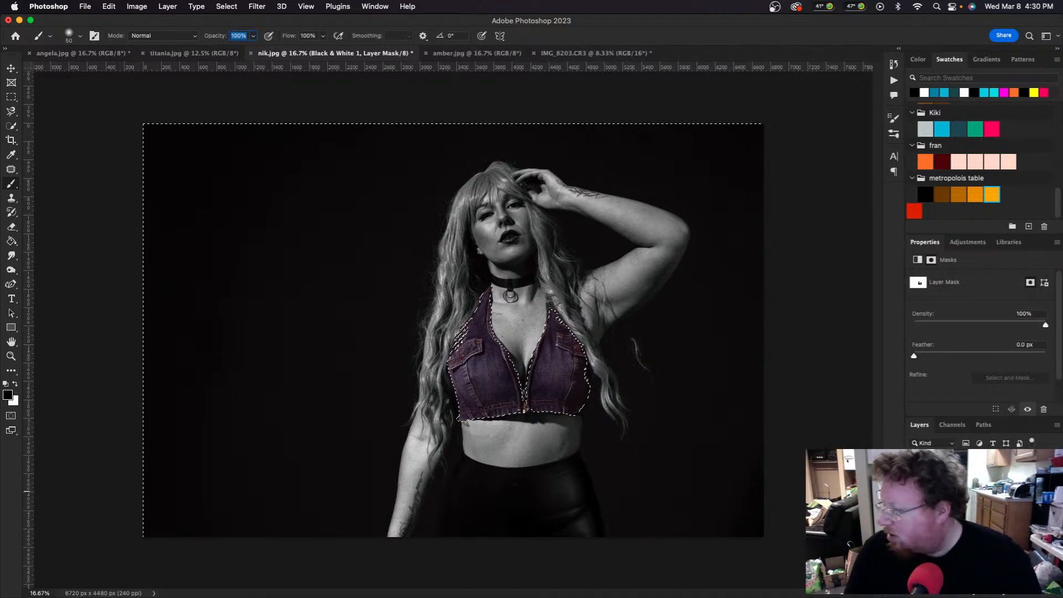
left_click(964, 506)
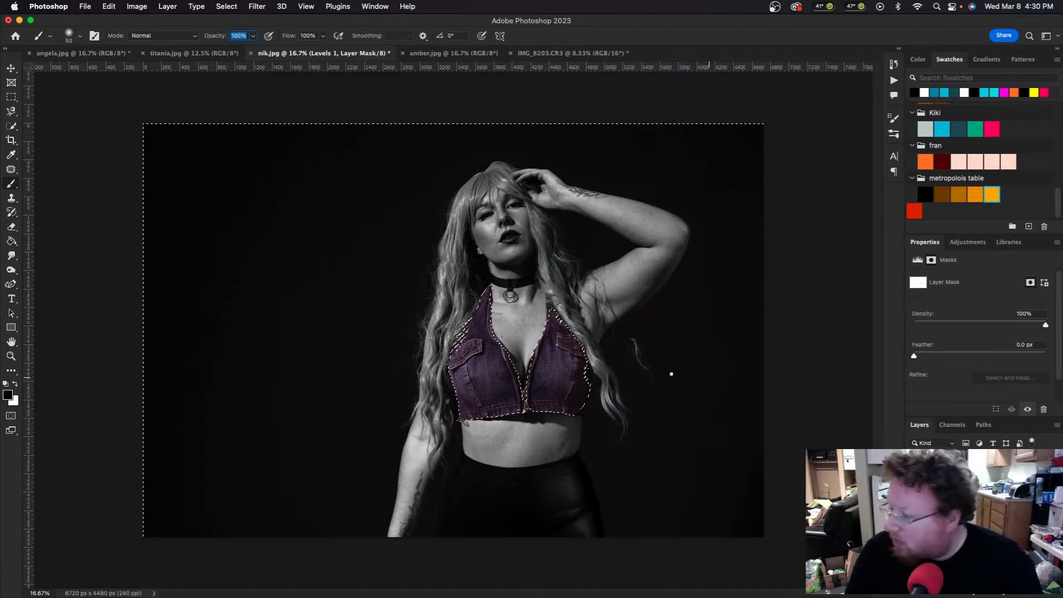
key("Return")
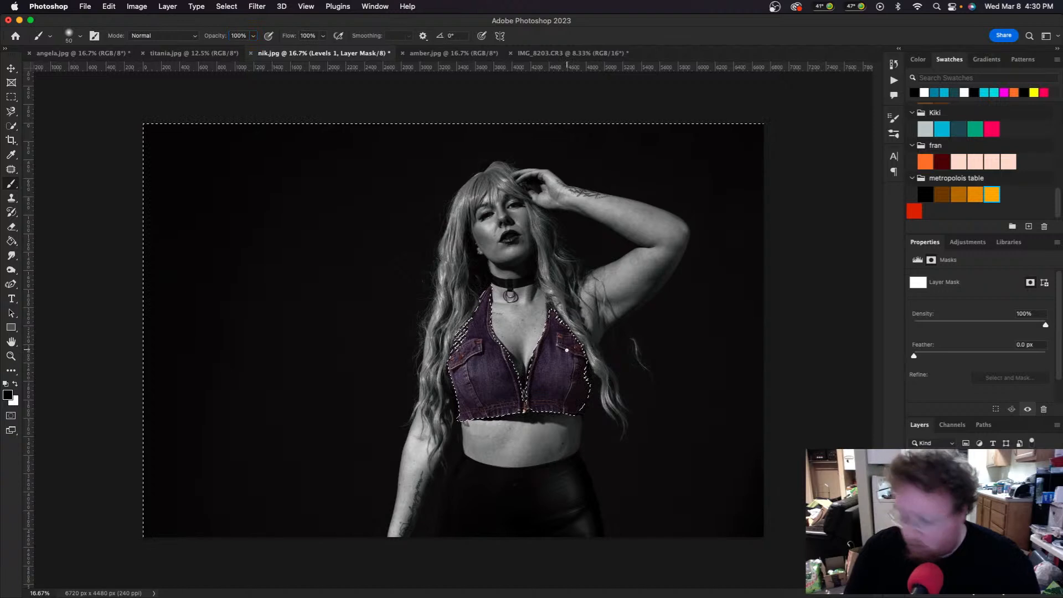
key("x")
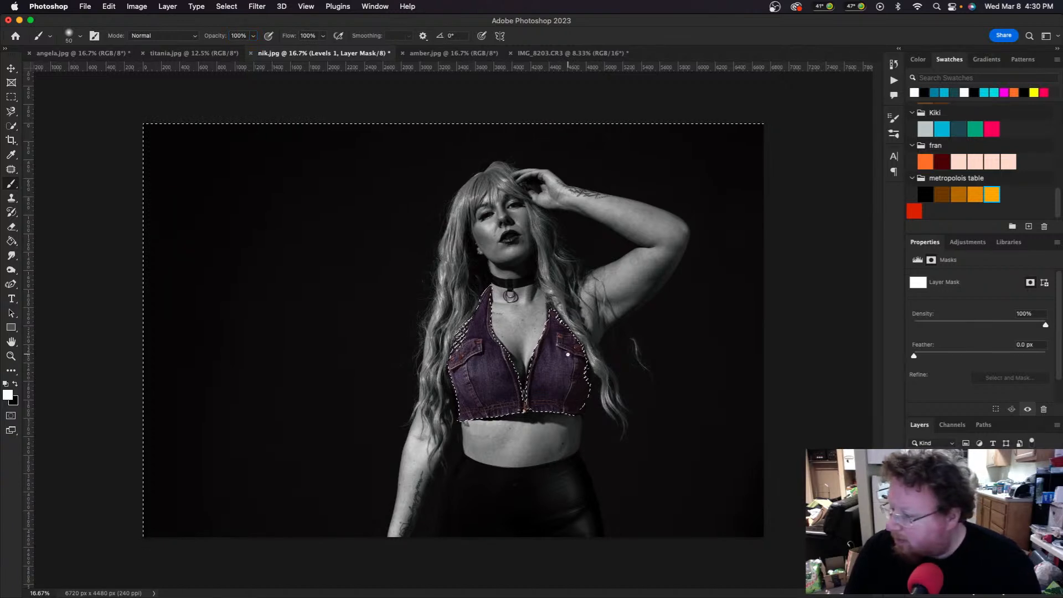
key("x")
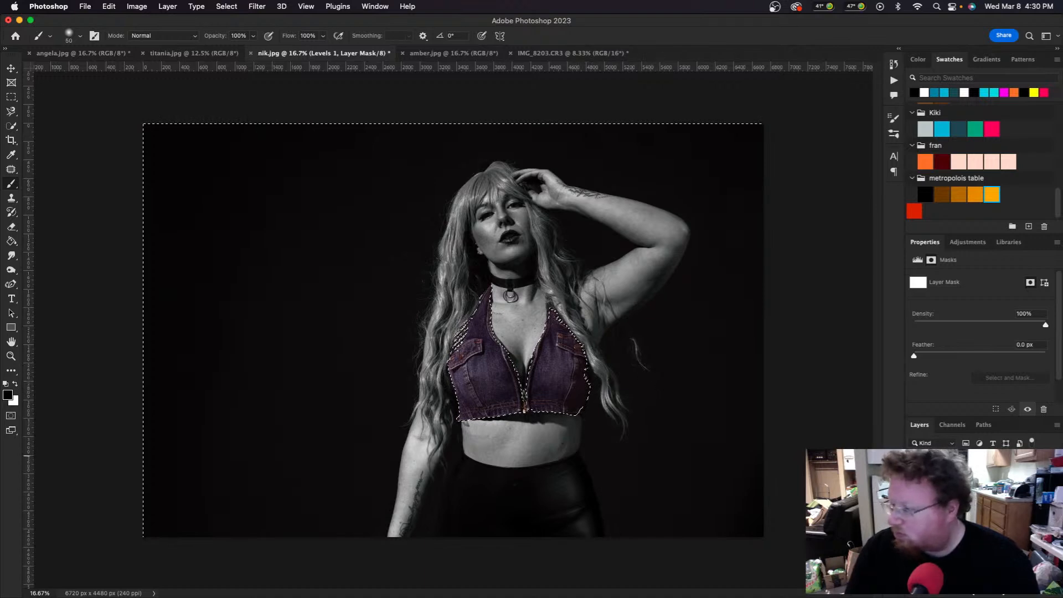
left_click(963, 487)
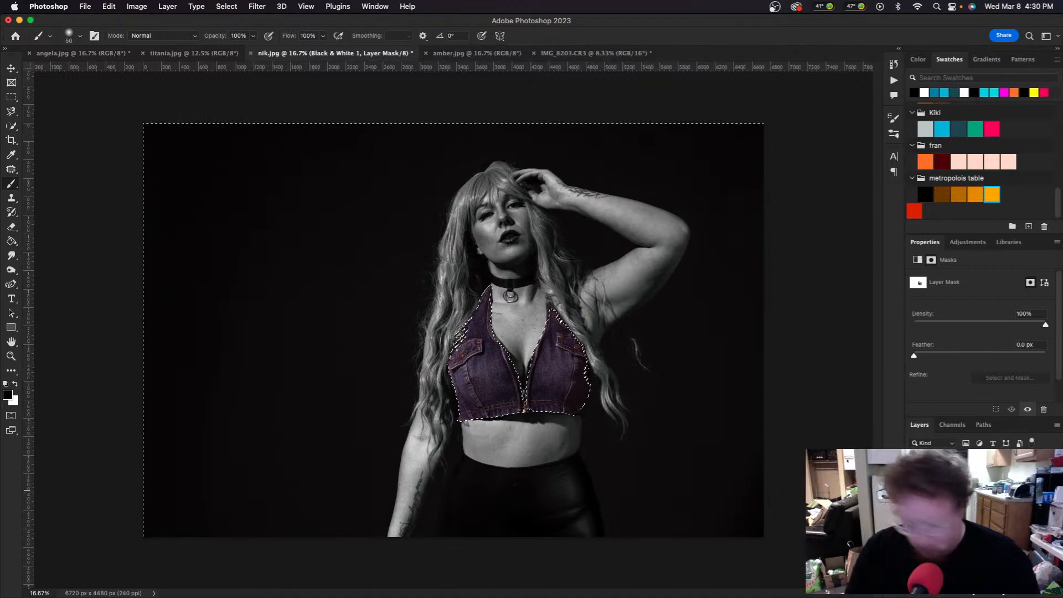
key("alt+bracketleft")
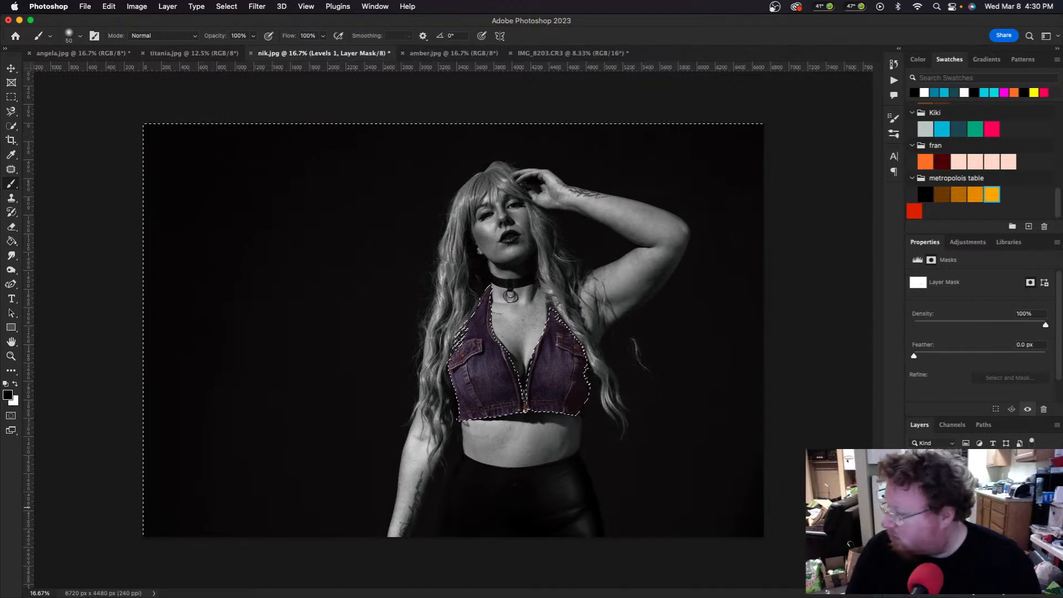
key("super+v")
key("super+z")
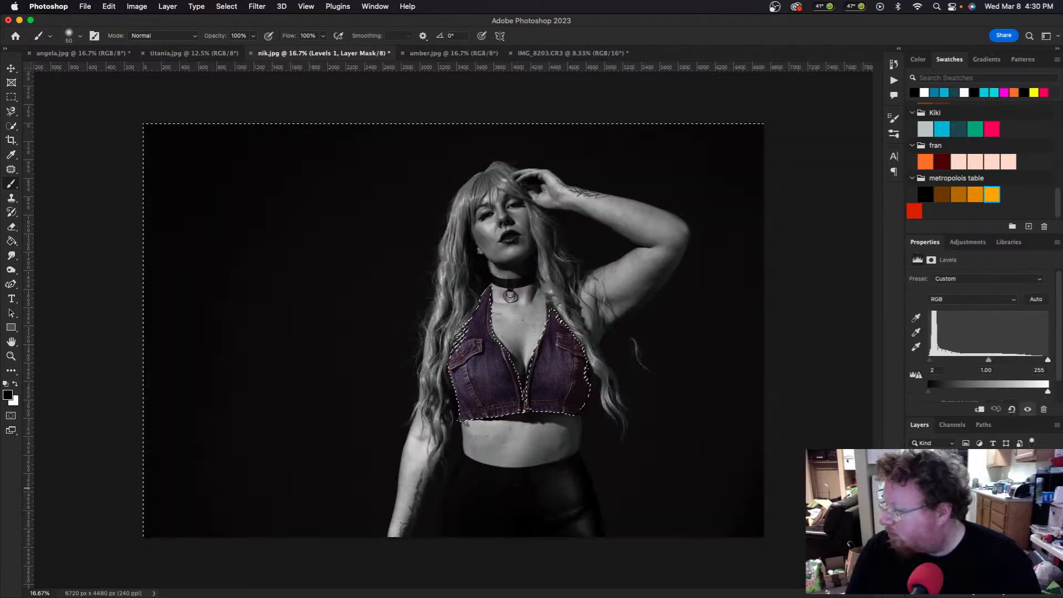
left_click(964, 488)
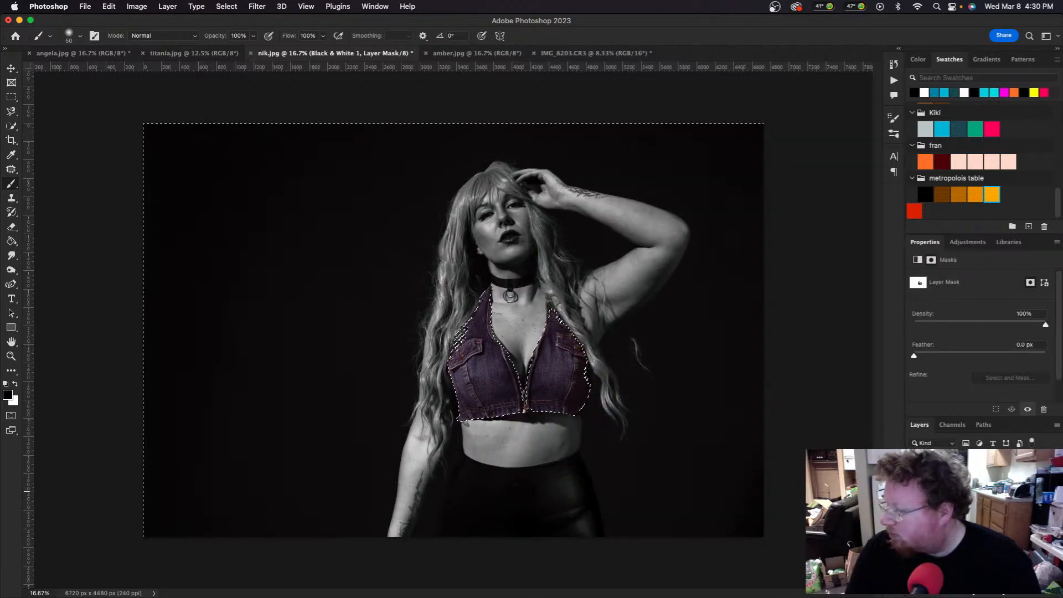
key("super+d")
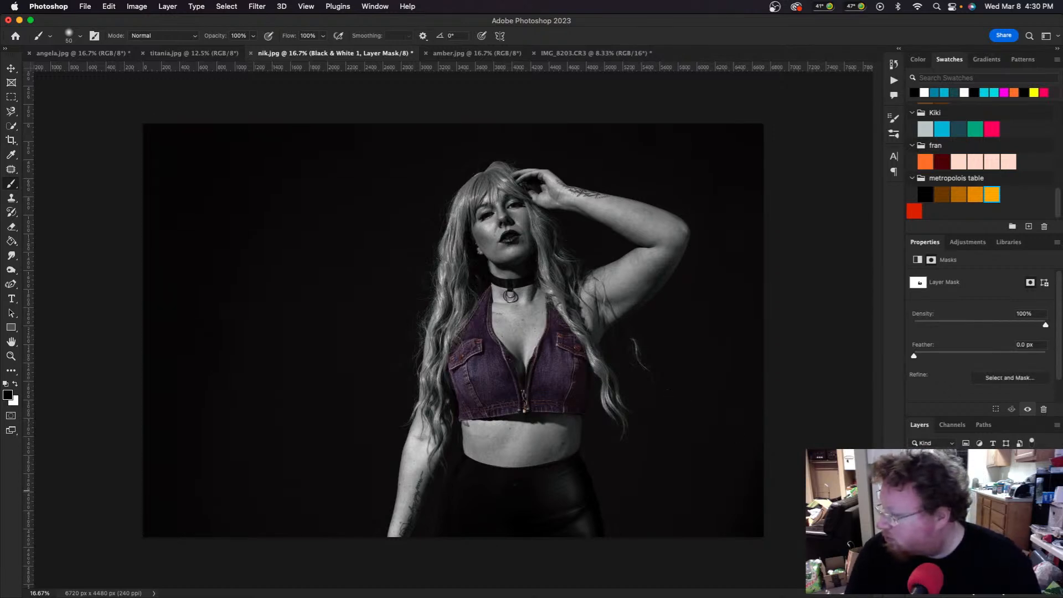
Step: Copy the whole Black & White vest mask and paste it into the Levels 1 mask
left_click(963, 491, "alt")
key("super+a")
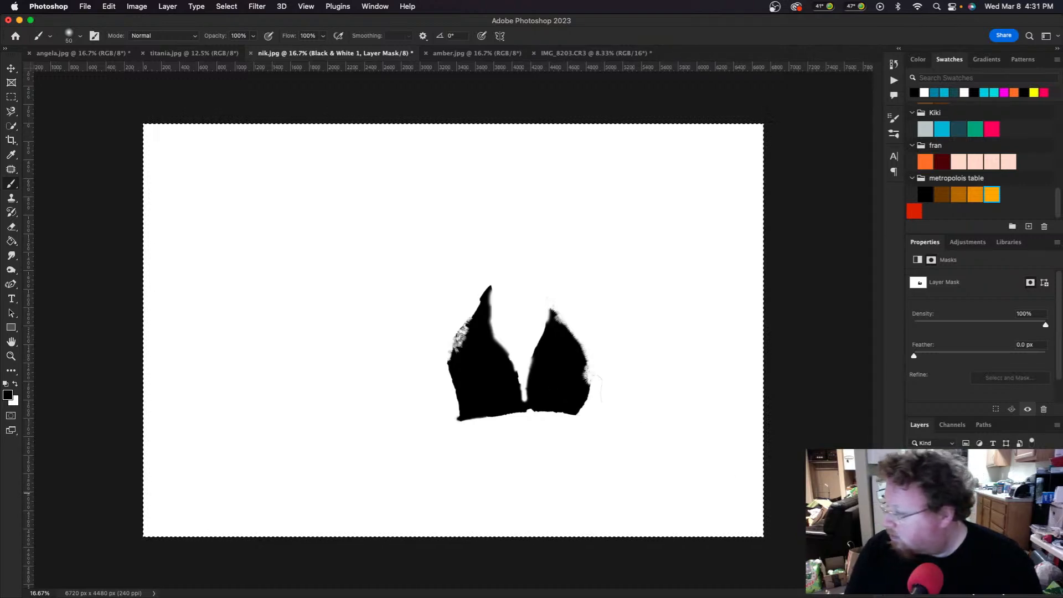
left_click(963, 506, "alt")
key("super+v")
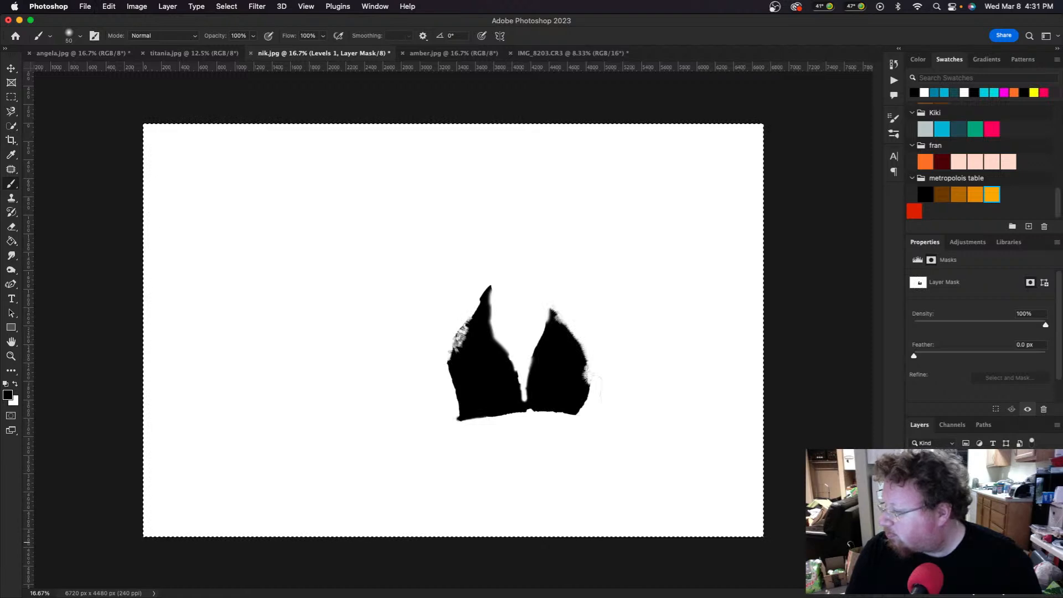
left_click(963, 540)
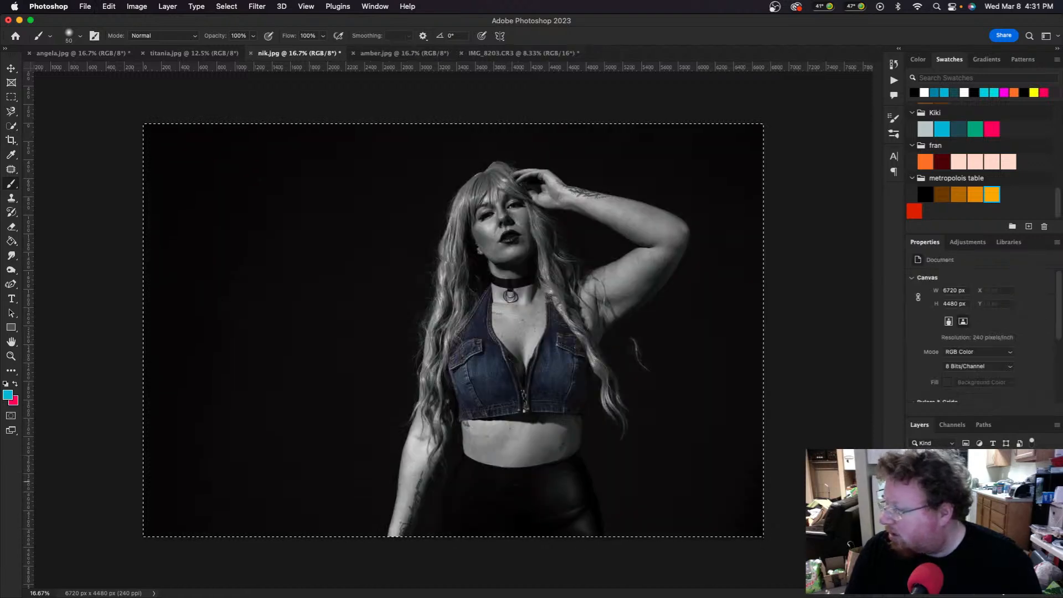
left_click(963, 507)
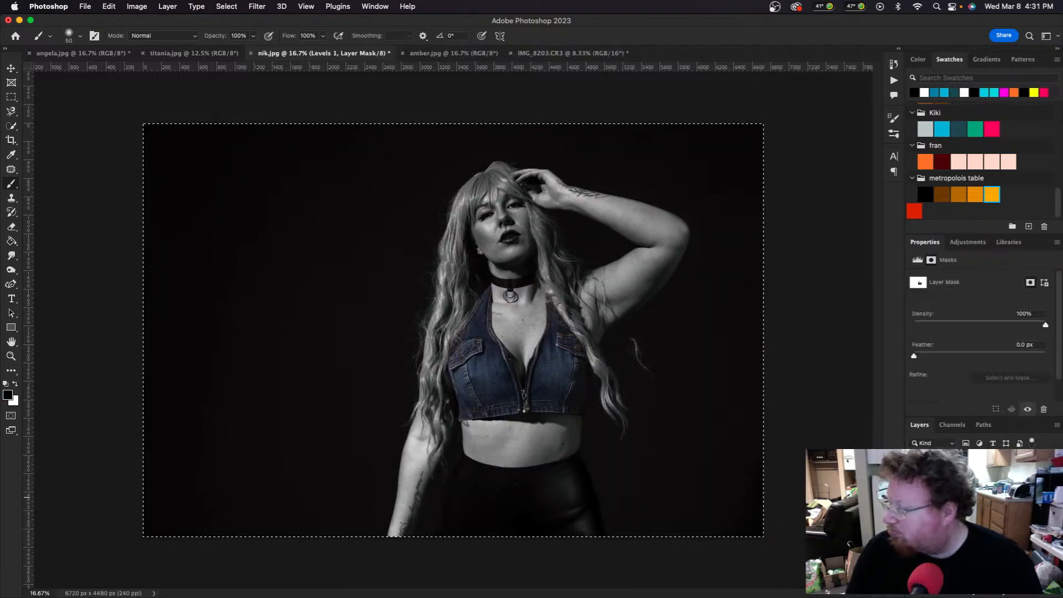
Step: Nudge the Levels 1 midtones, then set the Red channel input midtone to 0.96
left_click(935, 507)
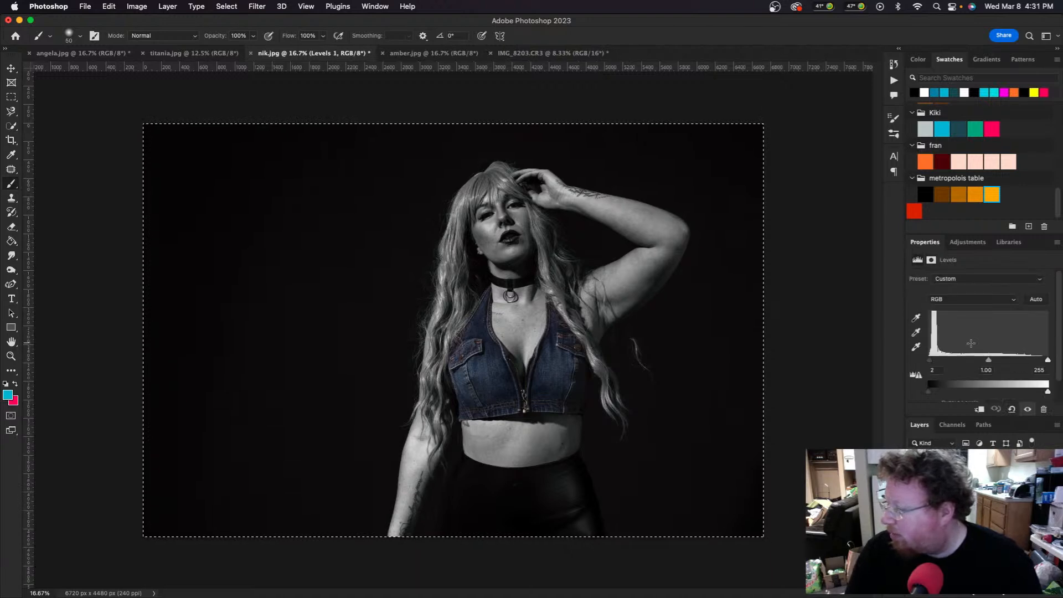
left_click_drag(988, 359, 994, 360)
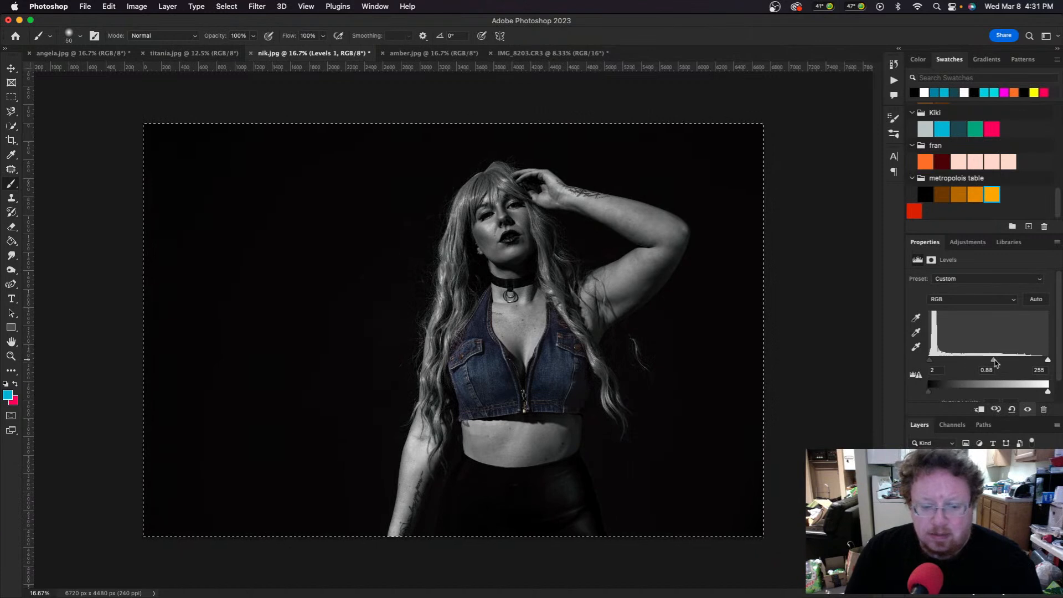
scroll(987, 346, "down", 1)
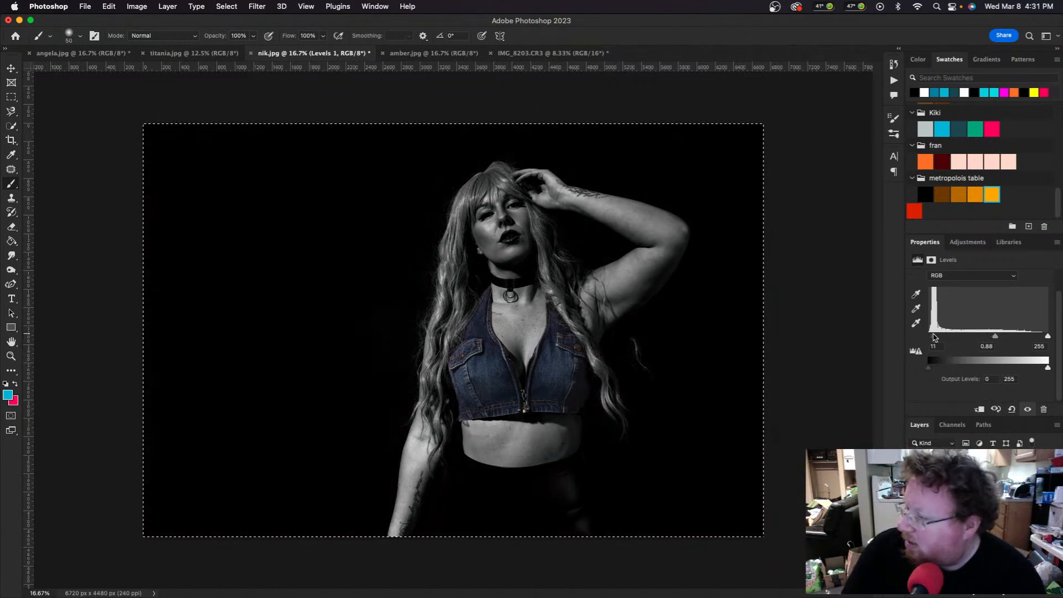
left_click(963, 276)
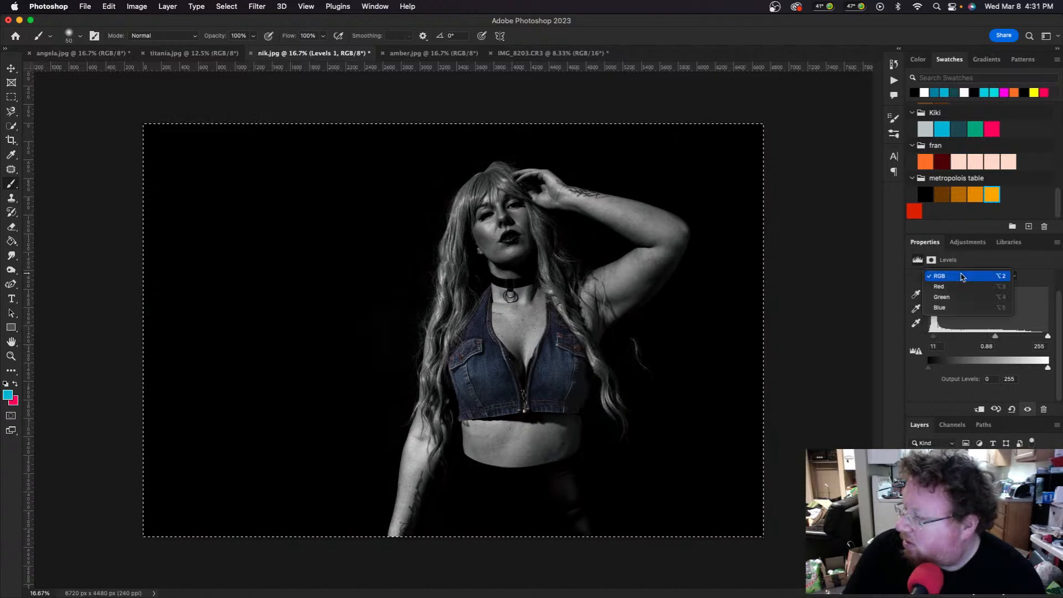
left_click(961, 286)
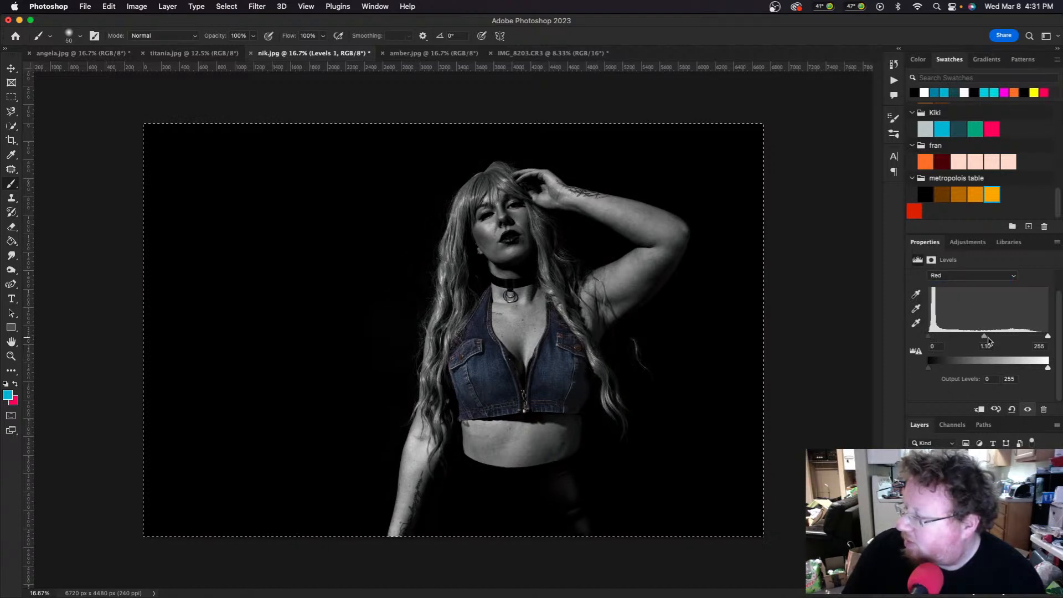
left_click_drag(986, 338, 995, 339)
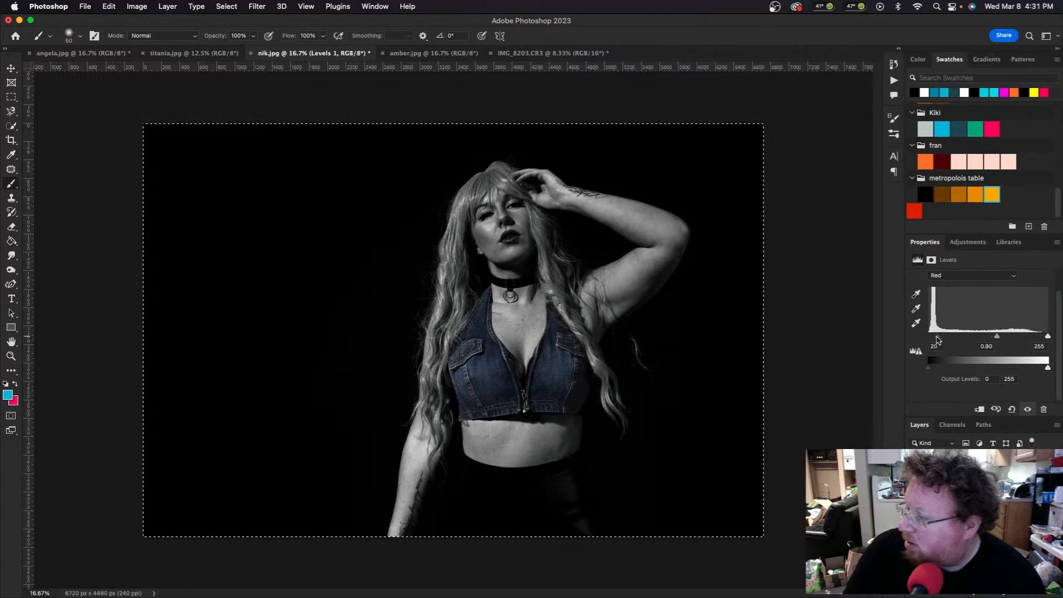
mouse_move(993, 336)
left_mouse_down()
mouse_move(985, 336)
mouse_move(993, 337)
left_mouse_up()
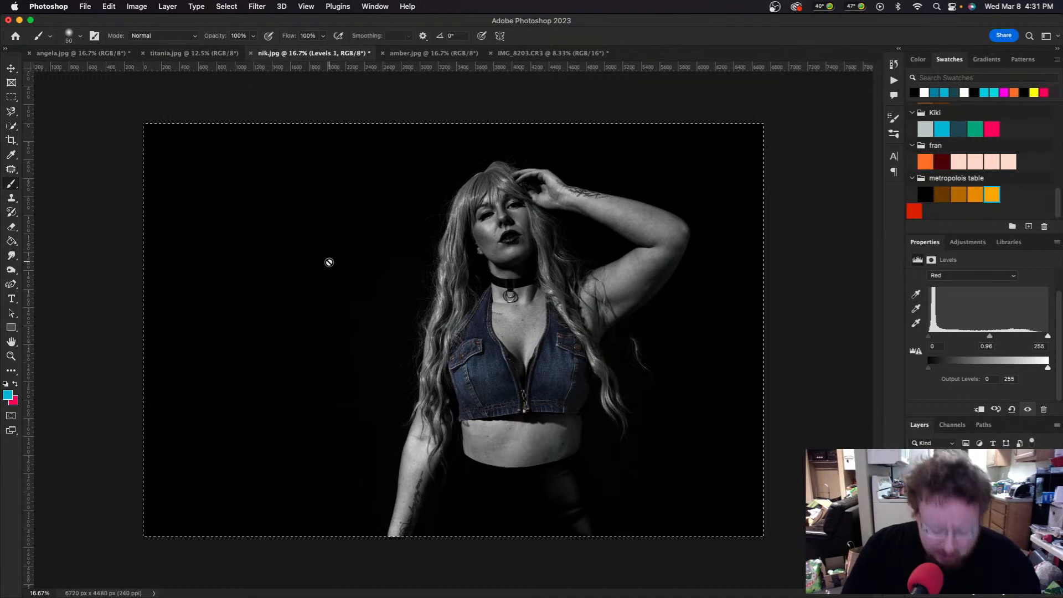
Step: Draw a paragraph text box at the portrait's top left above the background layer
key("j")
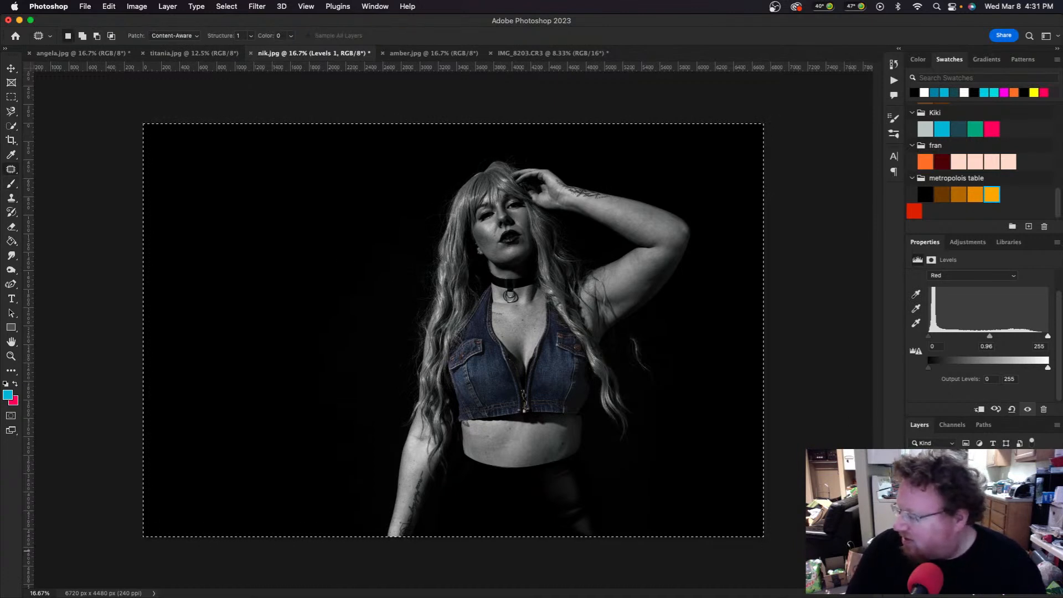
left_click(969, 551)
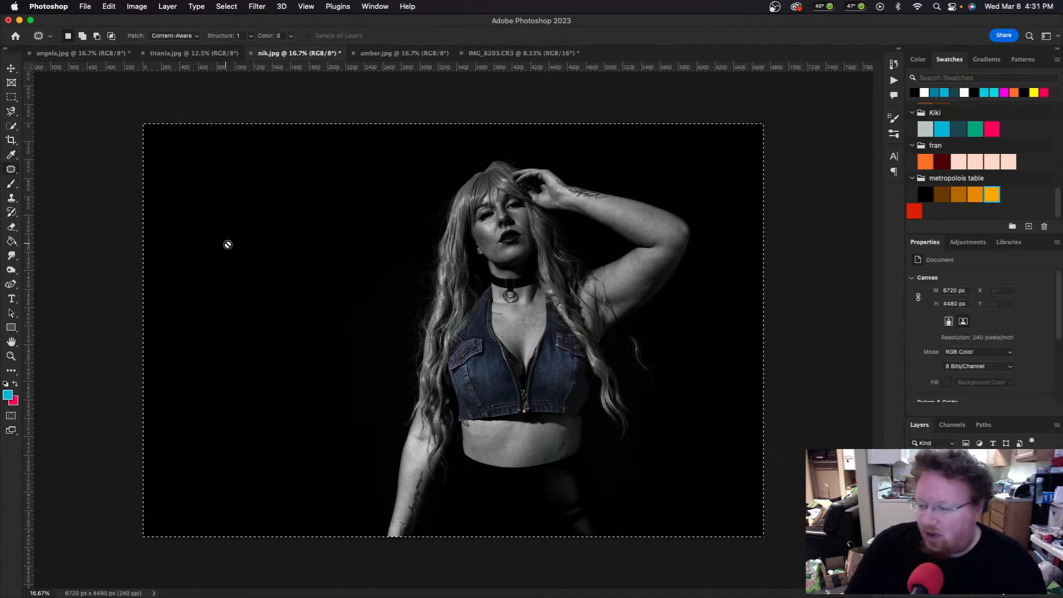
key("t")
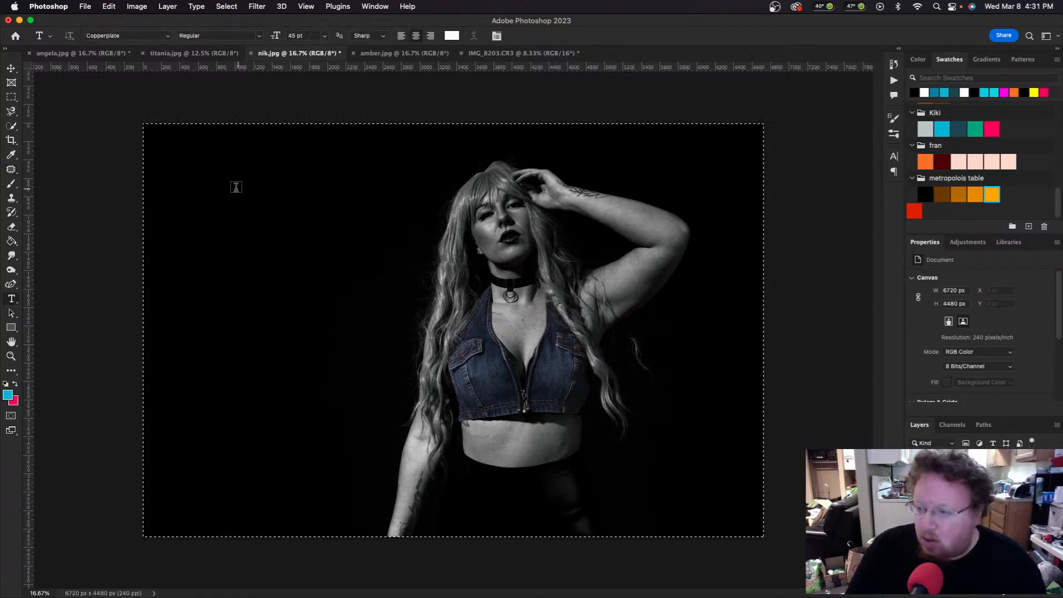
key("super+d")
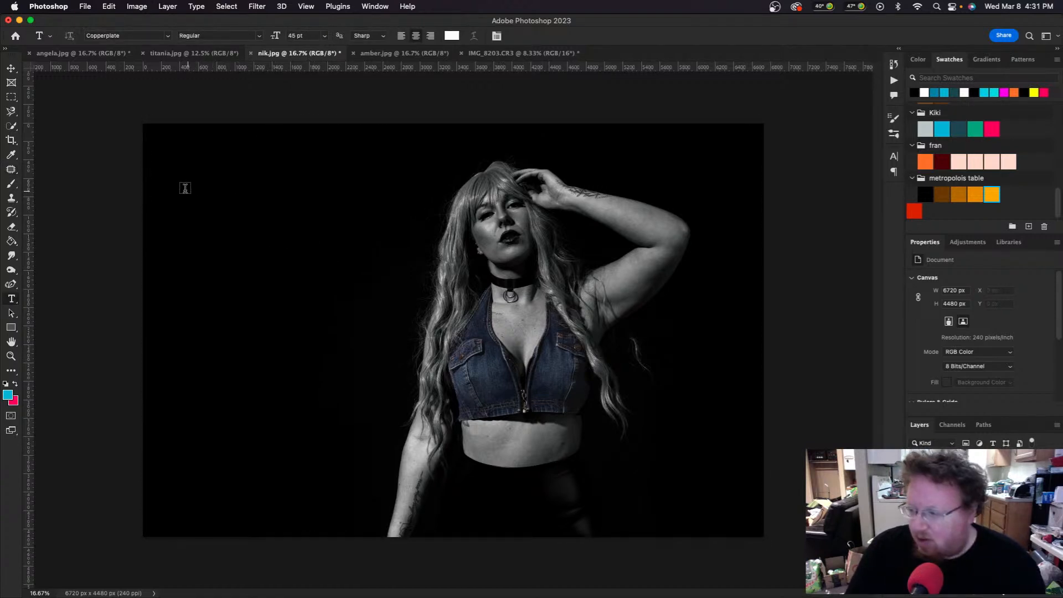
left_click_drag(160, 152, 414, 306)
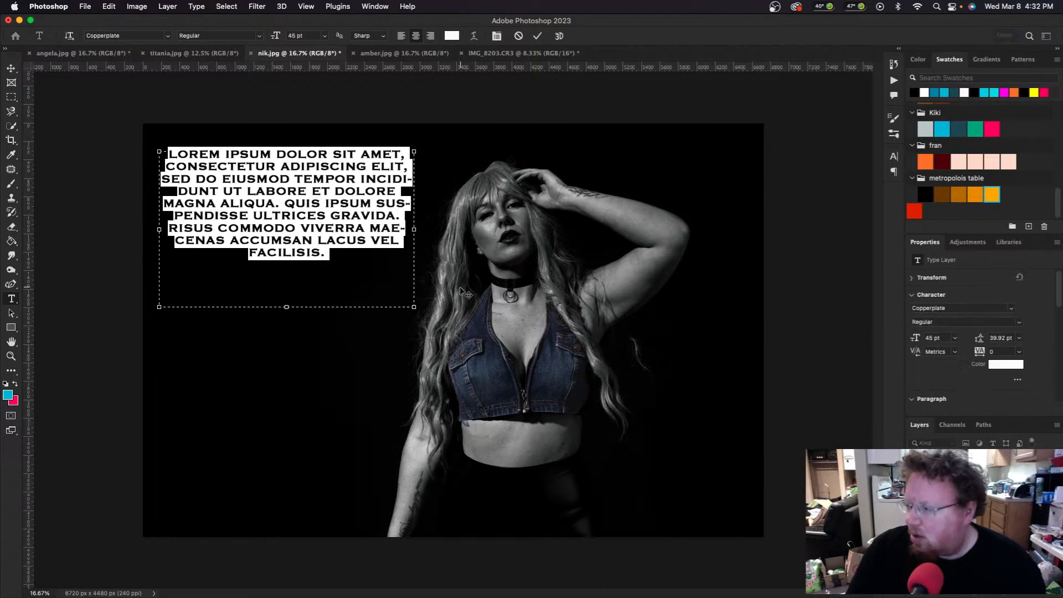
Step: Scroll the font list down toward Meno Display Condensed
left_click(168, 36)
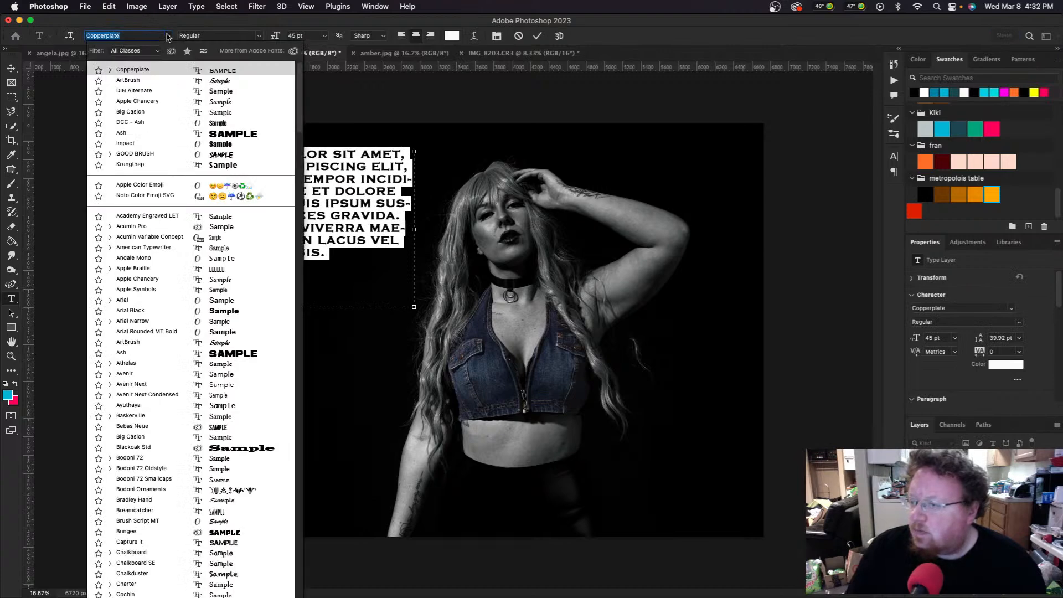
scroll(136, 244, "down", 5)
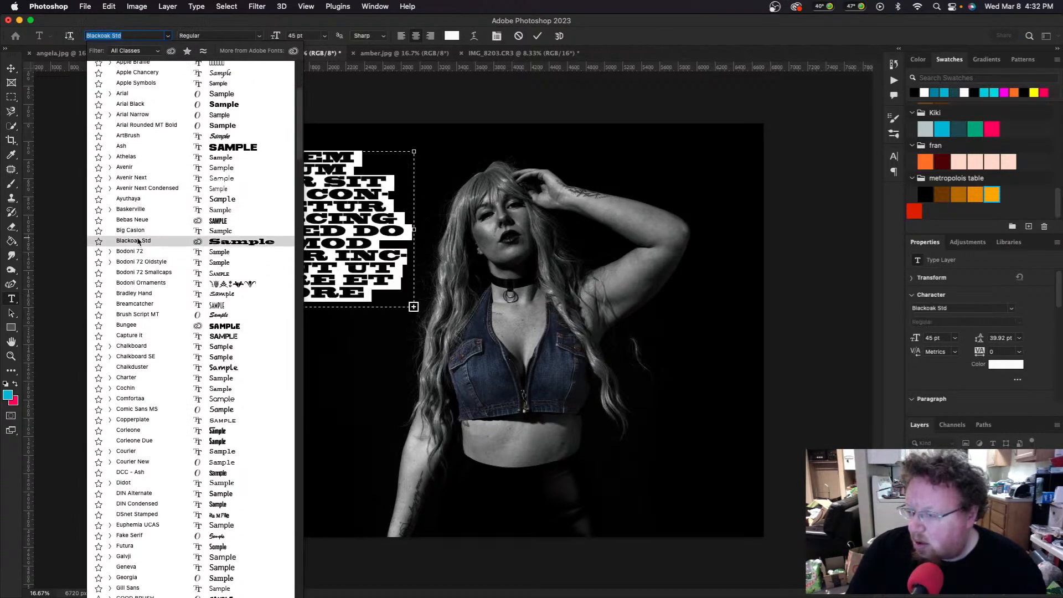
scroll(138, 242, "down", 4)
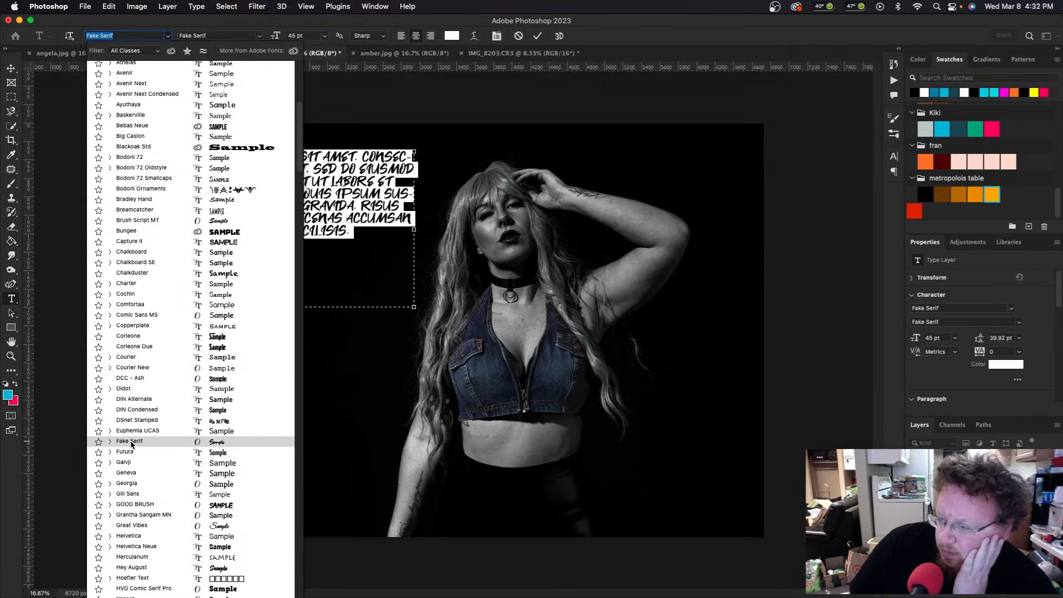
scroll(138, 399, "down", 5)
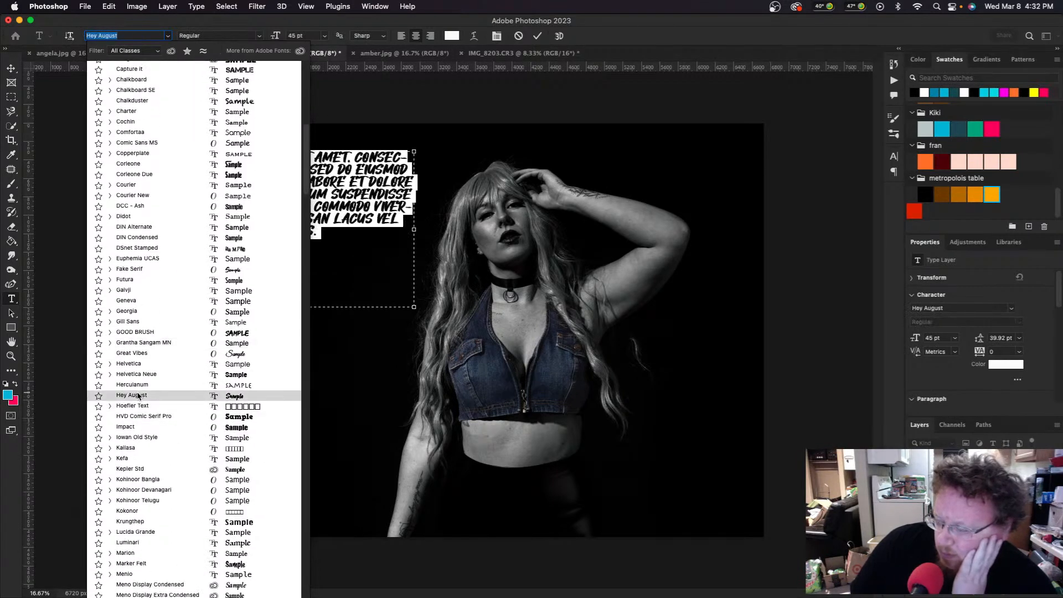
scroll(139, 395, "down", 3)
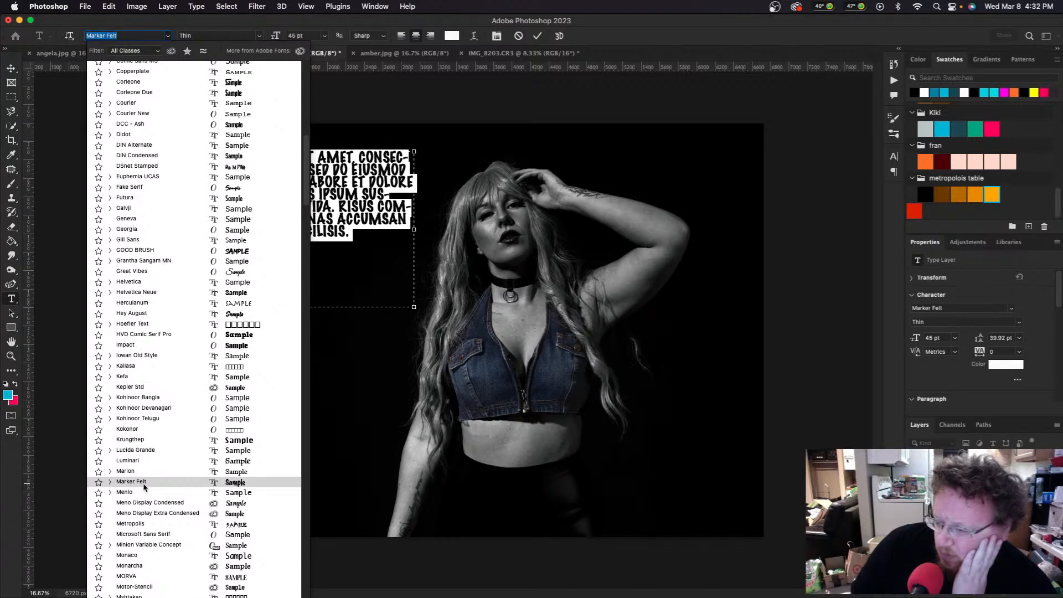
scroll(142, 482, "down", 2)
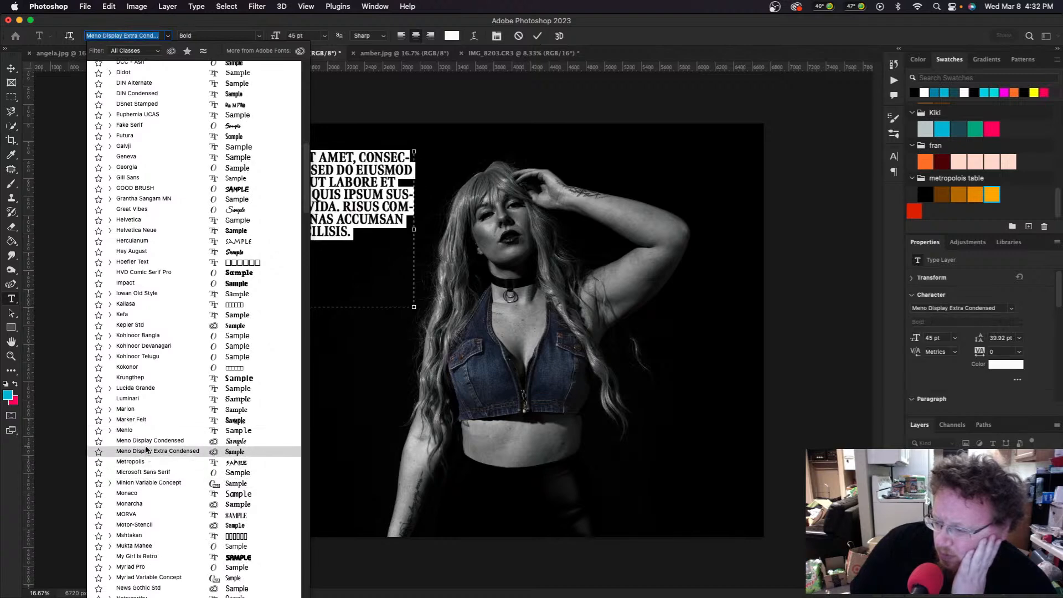
Step: Apply Meno Display Condensed and type JUSTPEACHYQUEEN over the placeholder, fixing typos
left_click(147, 441)
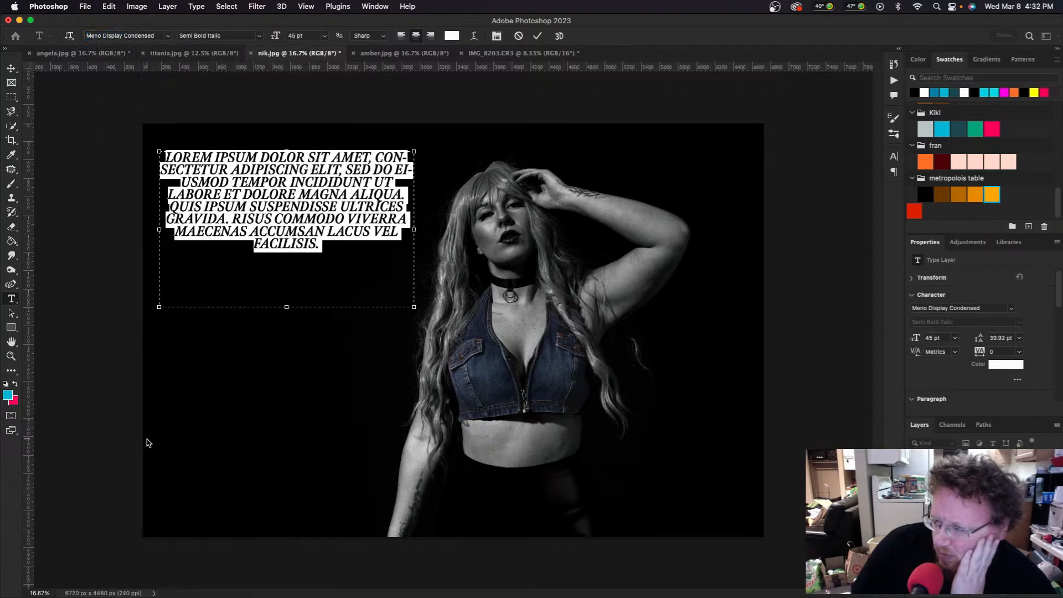
type("JDY")
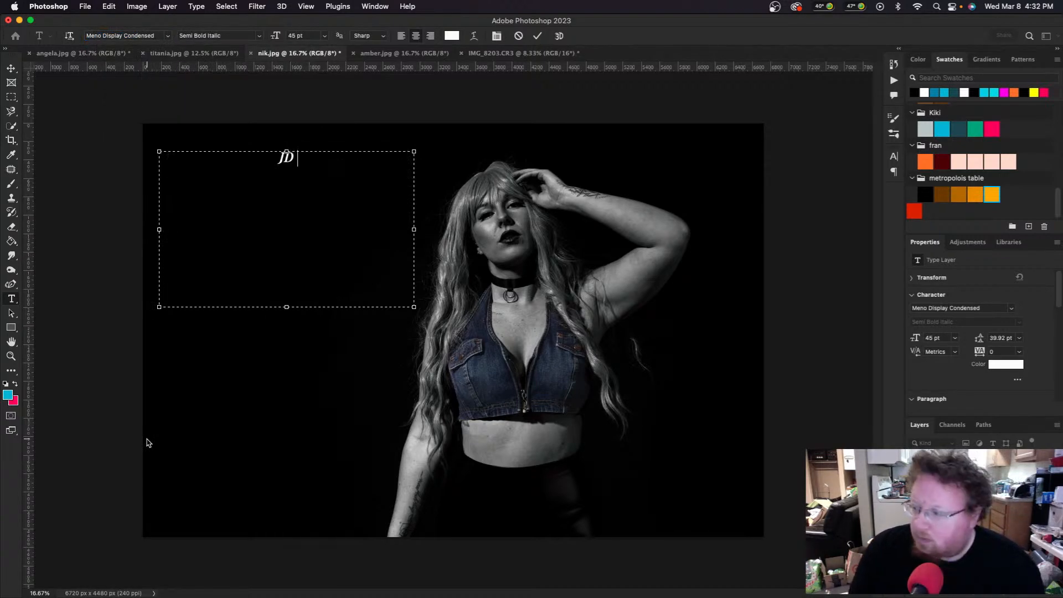
key("BackSpace")
key("BackSpace")
type("ST")
key("BackSpace")
key("BackSpace")
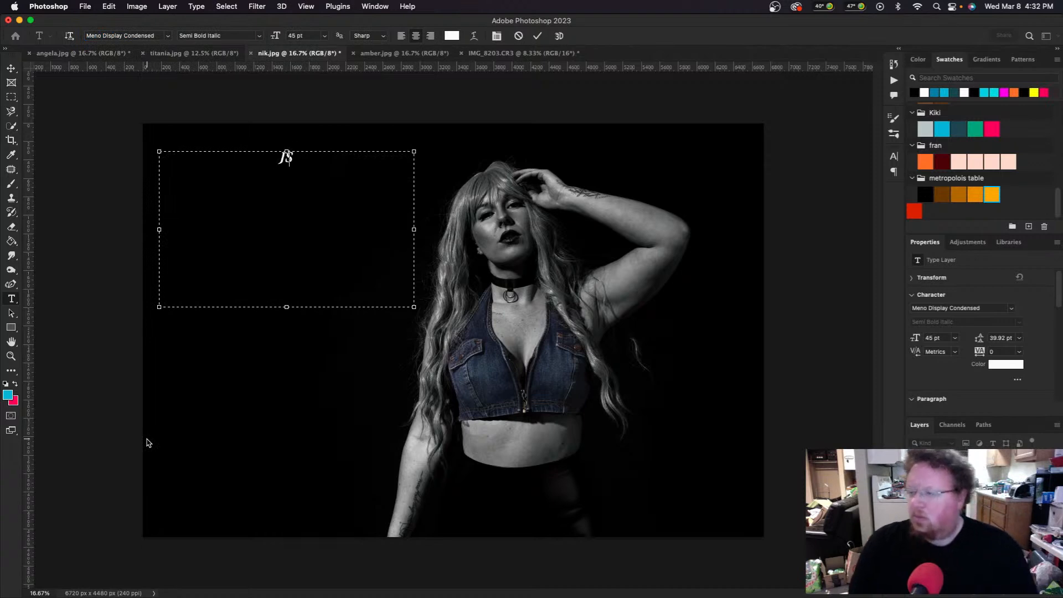
type("USTPEACHY")
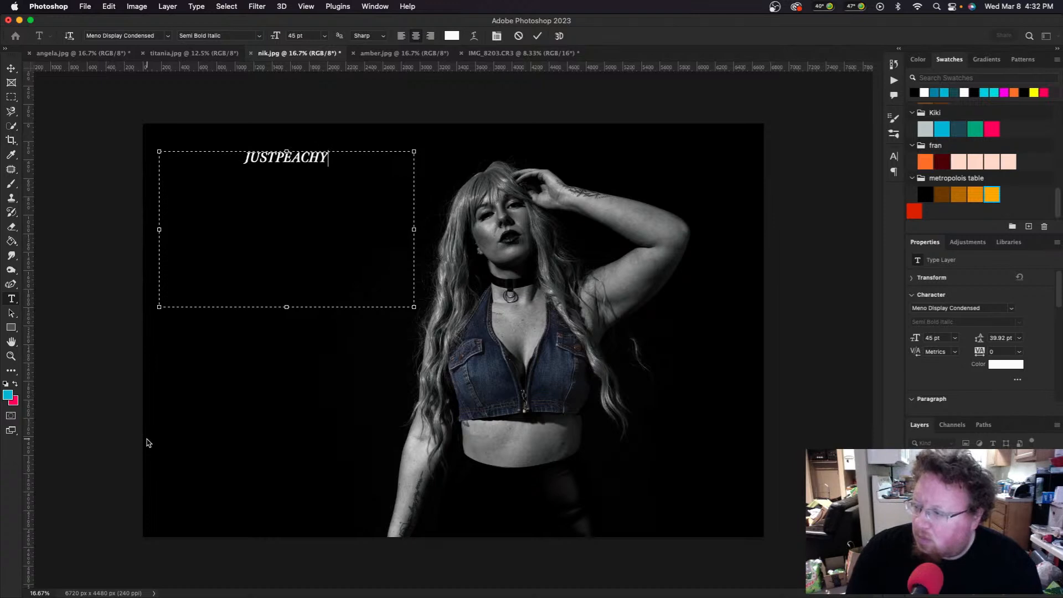
type("Q")
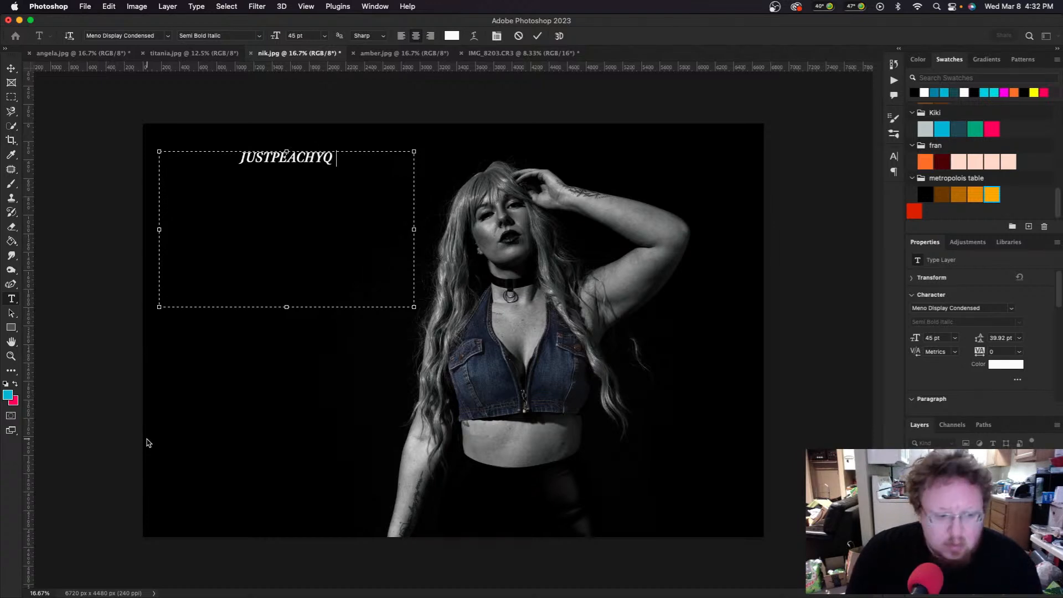
type("UEEN")
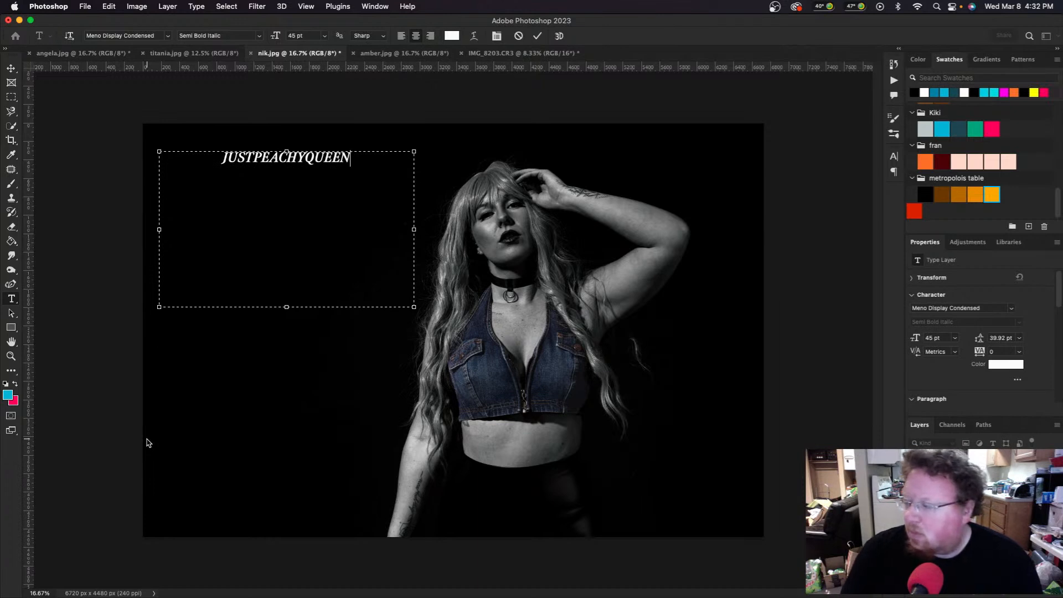
left_click(12, 70)
Step: Scale the JUSTPEACHYQUEEN text up to about 137 pt and shift it left
left_click_drag(297, 164, 236, 166)
left_click_drag(358, 315, 804, 398)
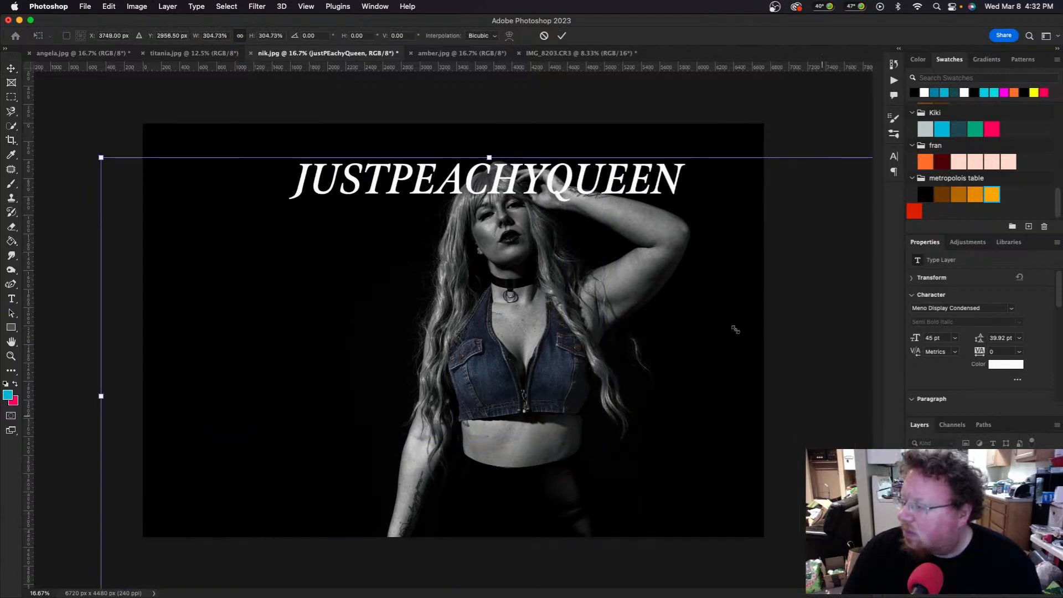
left_click_drag(604, 174, 466, 145)
key("Return")
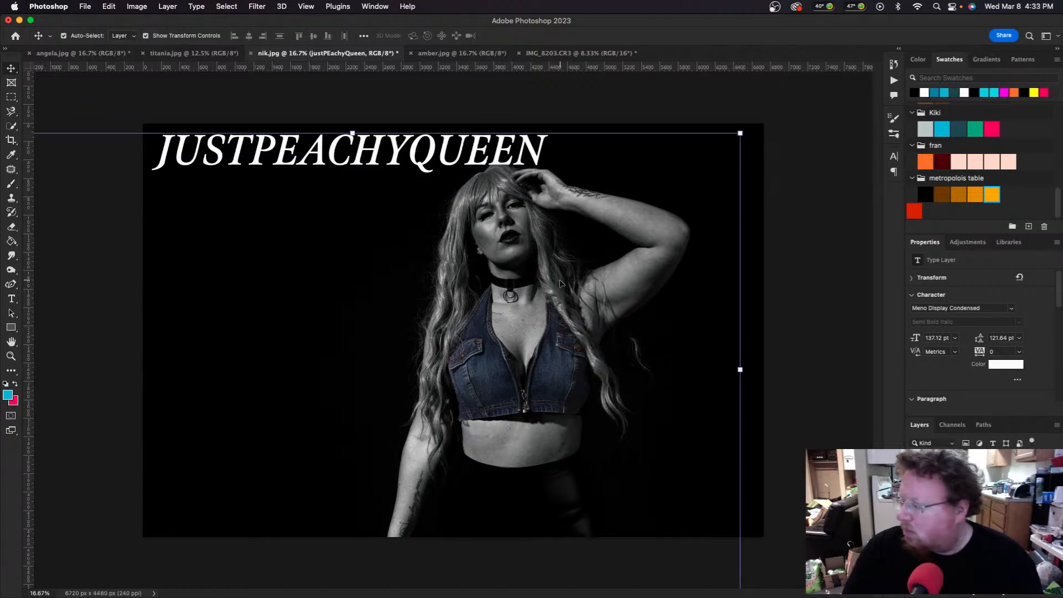
Step: Move the enlarged text down to the portrait's bottom left edge
left_click(581, 288)
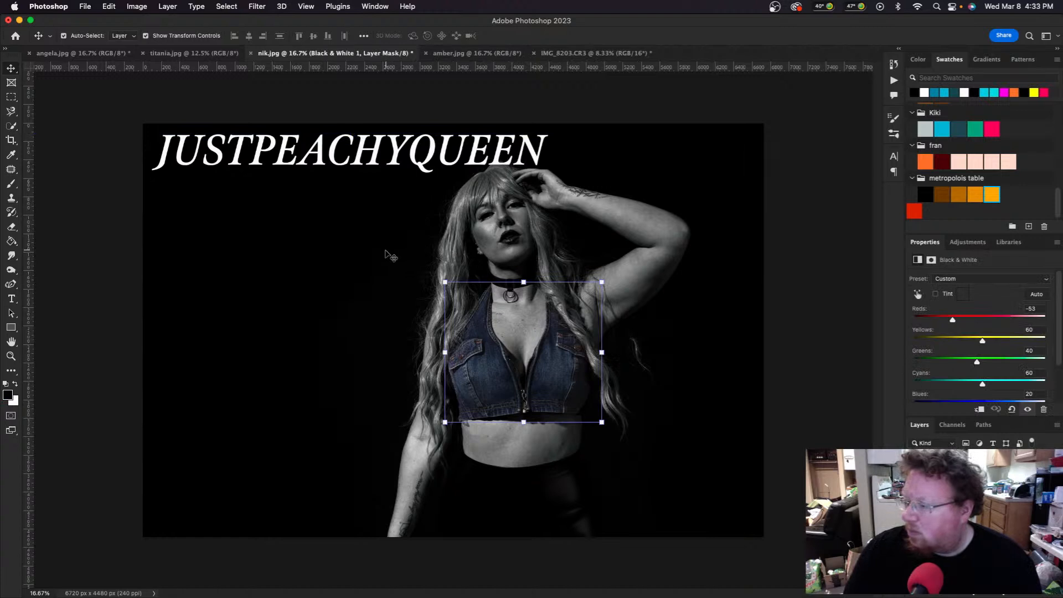
left_click_drag(354, 155, 354, 512)
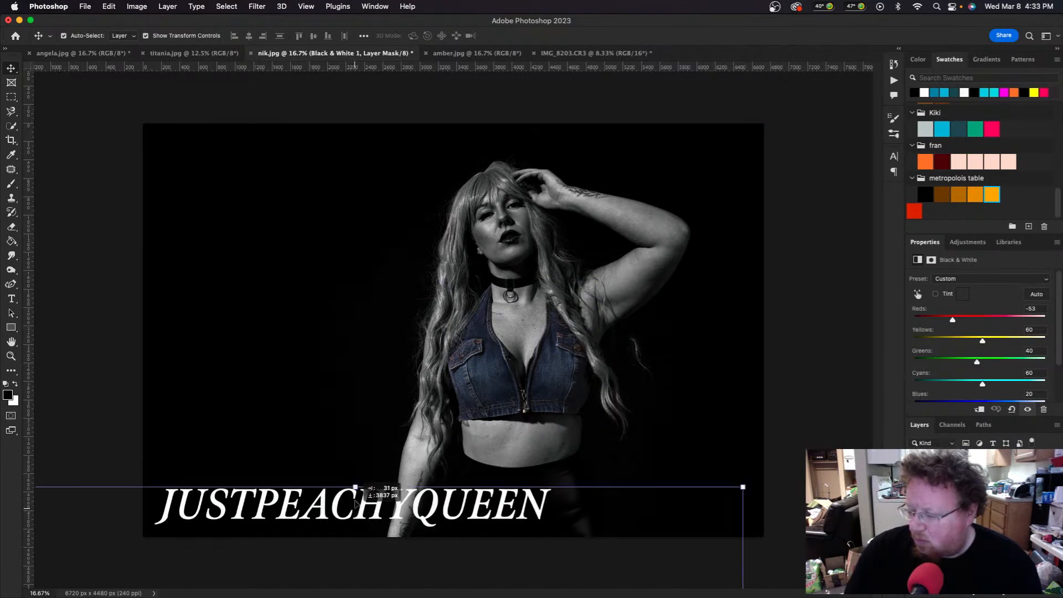
left_click(365, 450)
left_click(323, 424)
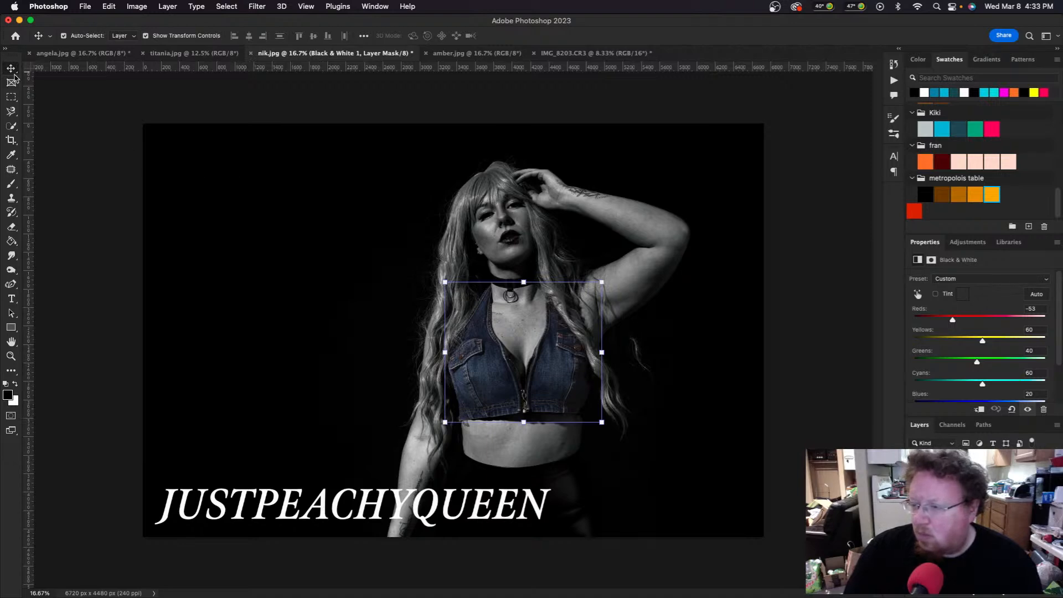
left_click(11, 99)
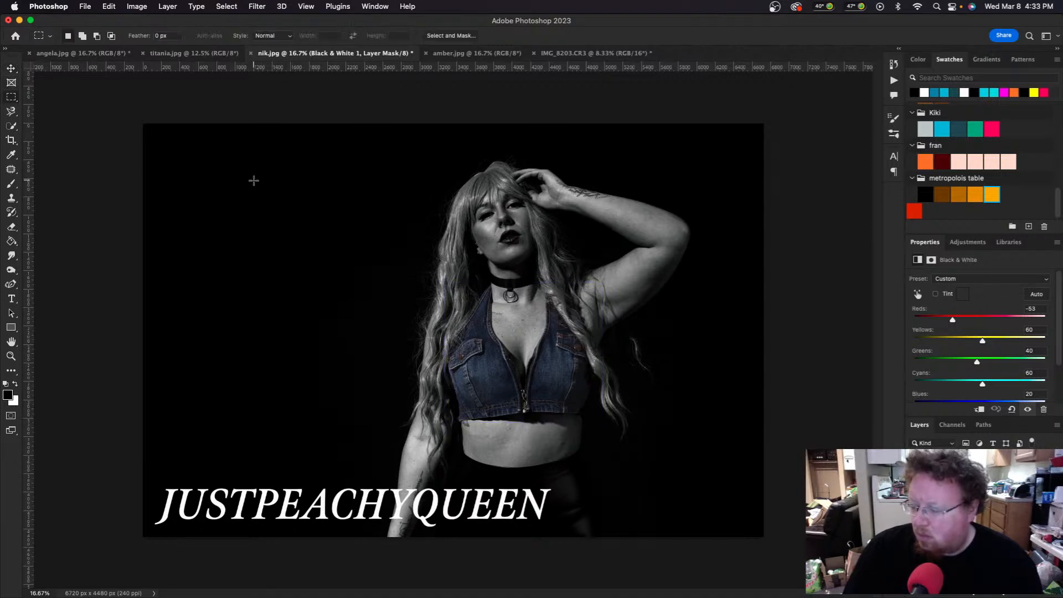
left_click(468, 53)
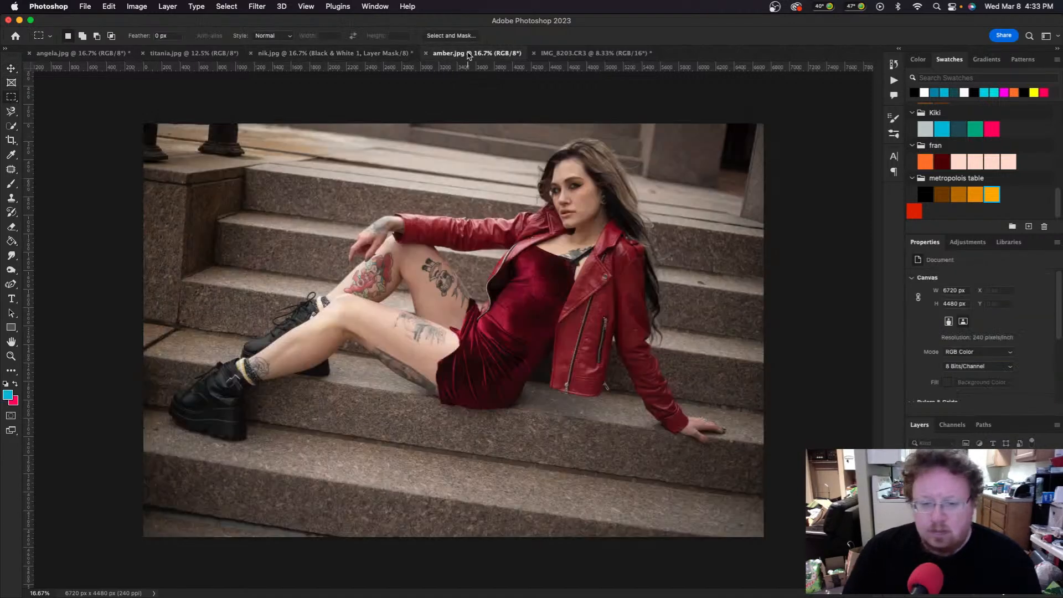
left_click(205, 55)
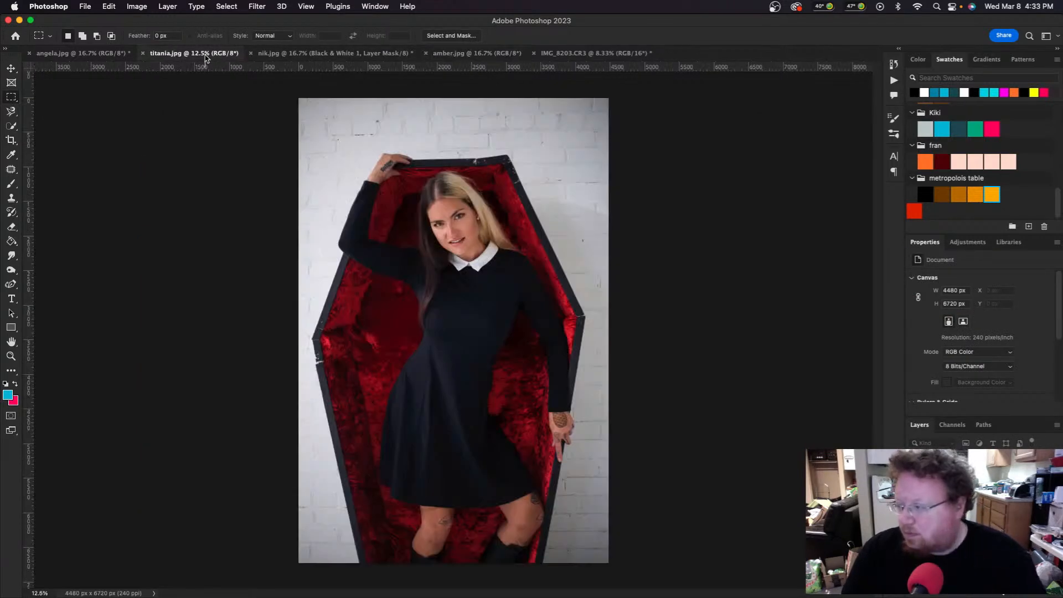
left_click(367, 52)
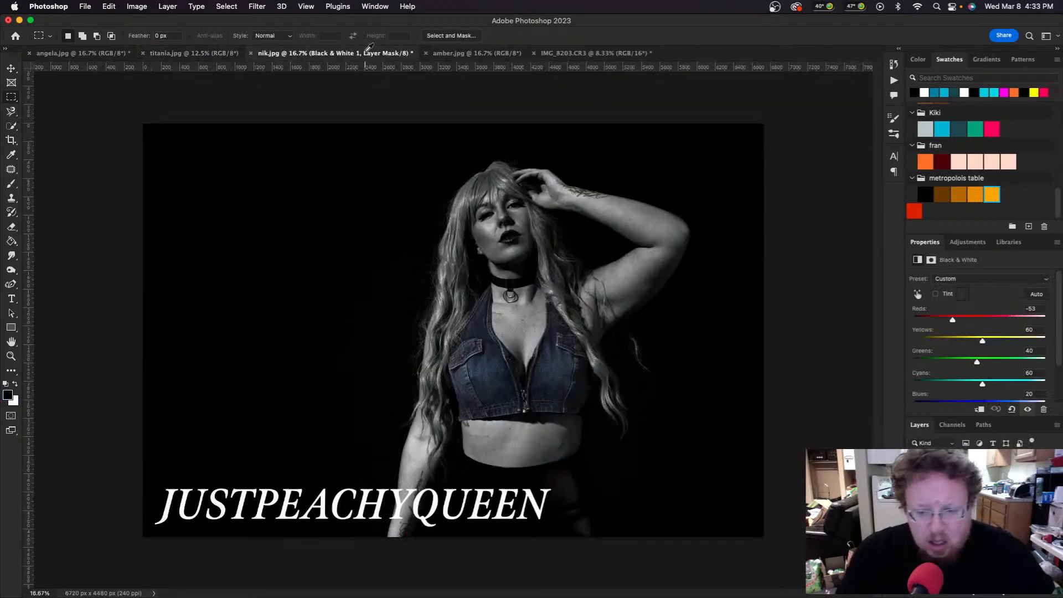